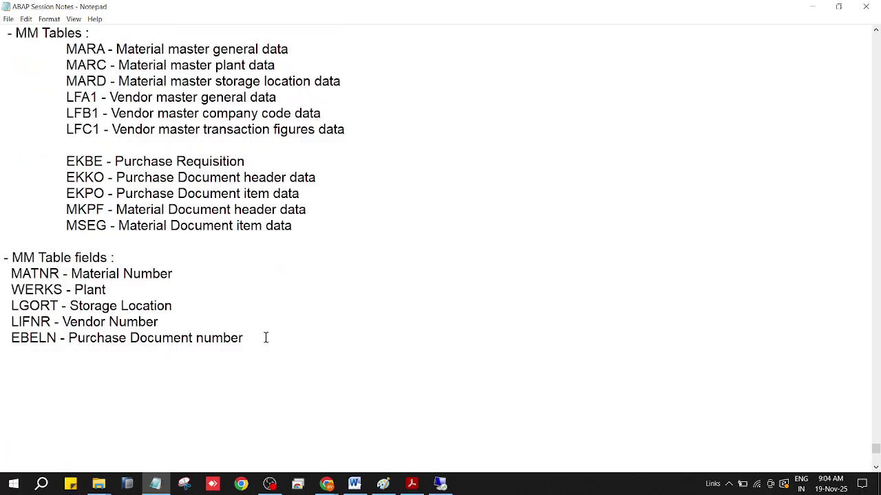
# - Add blank lines below the EBELN entry at the end of the MM table fields list
pyautogui.press('Return')
pyautogui.press('Return')
pyautogui.press('Return')
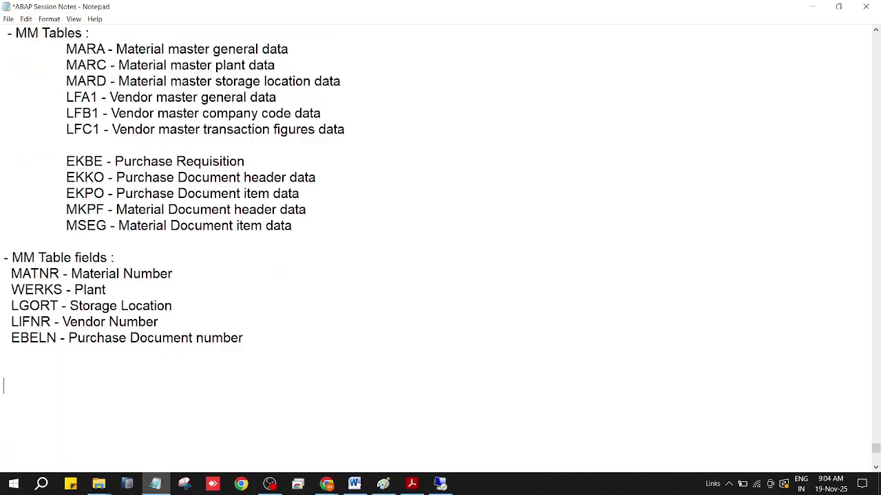
# - Review the existing SD table fields, MM tables and MM table fields lists in the notes
pyautogui.scroll(5, 356, 309)
pyautogui.scroll(-5, 357, 309)
pyautogui.scroll(-1, 357, 309)
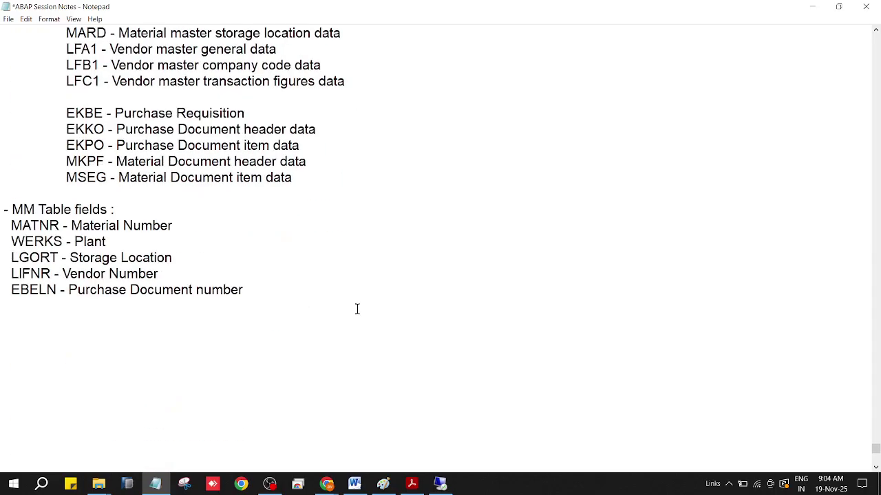
pyautogui.scroll(4, 356, 309)
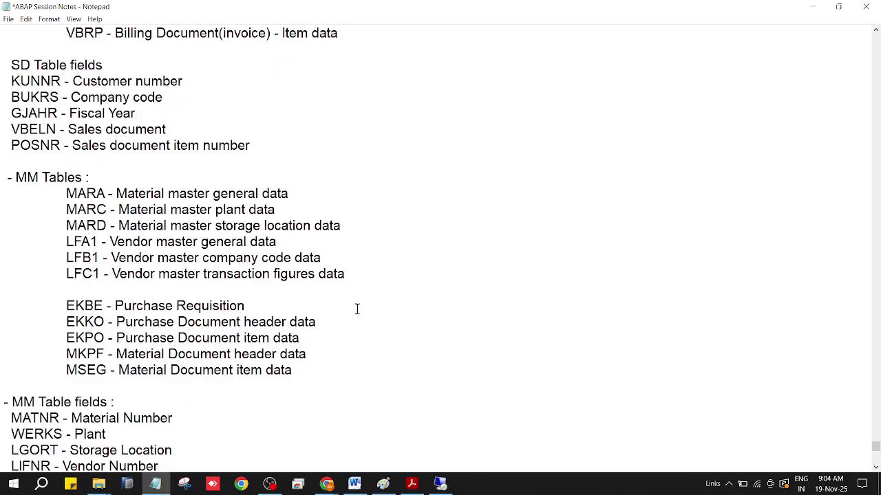
pyautogui.scroll(-4, 356, 309)
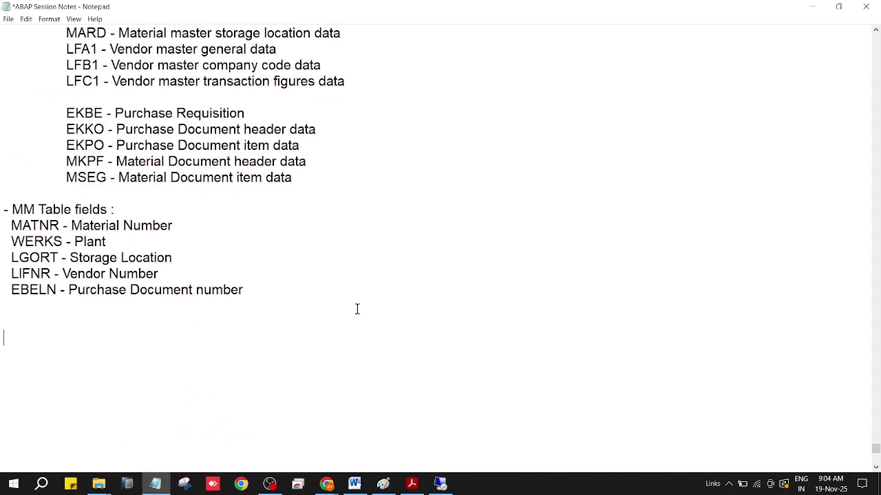
pyautogui.scroll(-1, 356, 308)
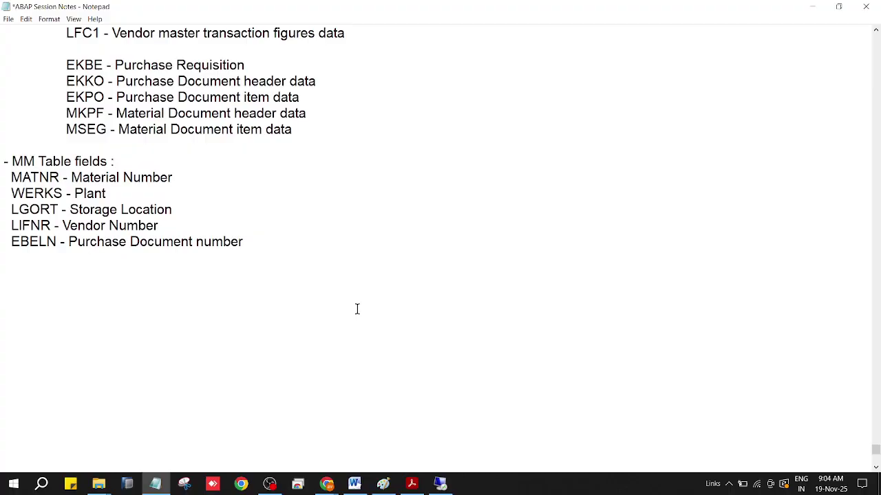
pyautogui.scroll(4, 357, 309)
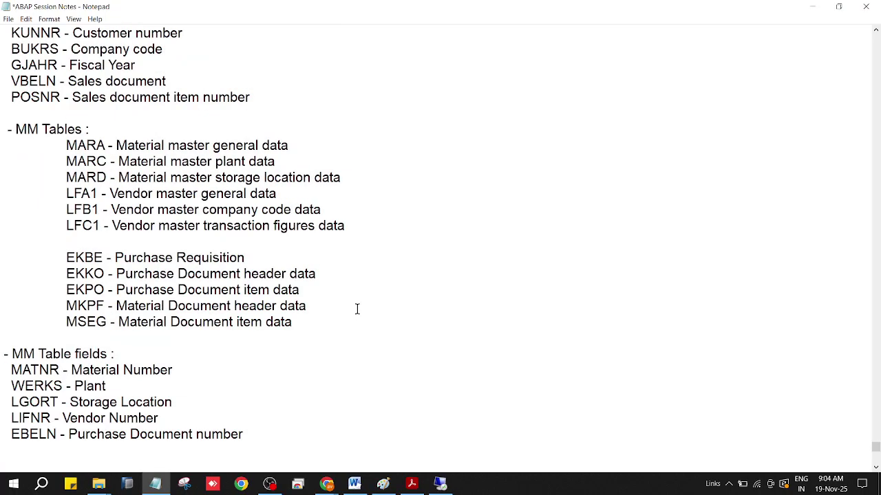
pyautogui.scroll(-3, 356, 309)
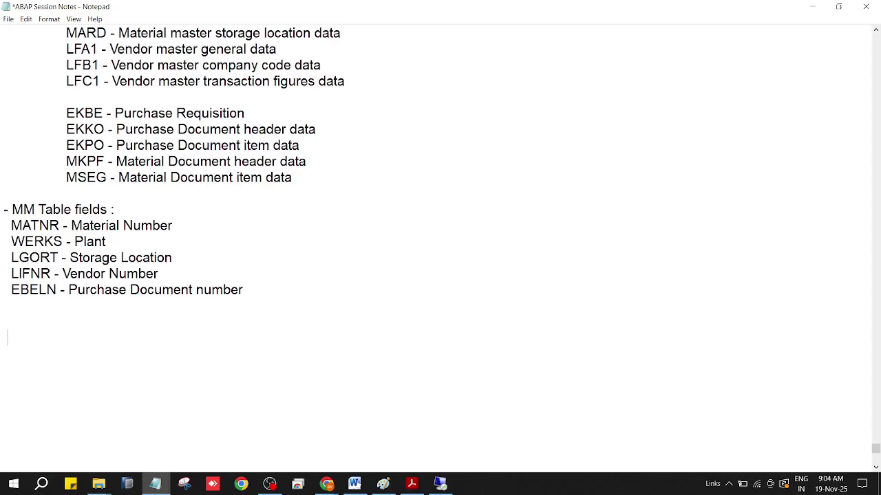
# - Add the heading "- System Tables" at the end of the notes, below the MM table fields list
pyautogui.press('BackSpace')
pyautogui.write('- System Tabl')
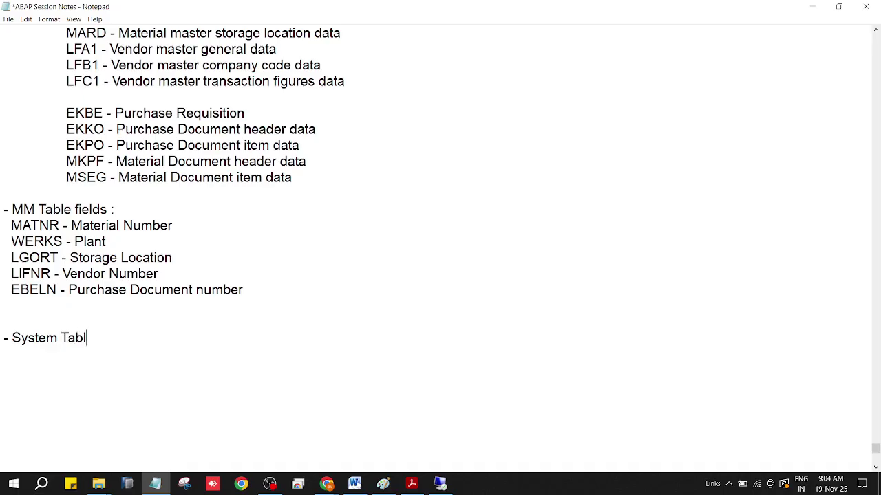
pyautogui.write('es')
# - Add the indented entry "T000 - clients data" under the System Tables heading
pyautogui.write('  T')
pyautogui.write('000 ')
pyautogui.write('- ')
pyautogui.write('c')
pyautogui.write('lei')
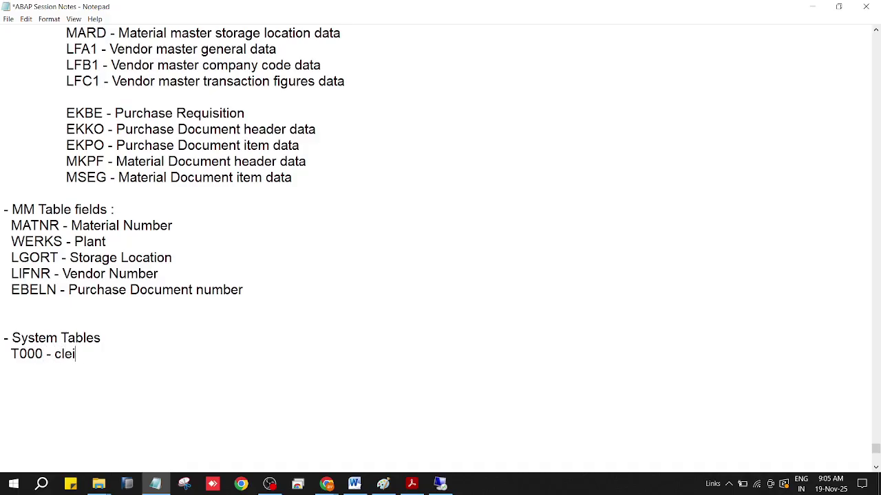
pyautogui.write('nt')
pyautogui.press('BackSpace')
pyautogui.press('BackSpace')
pyautogui.press('BackSpace')
pyautogui.press('BackSpace')
pyautogui.write('ients data')
pyautogui.press('Return')
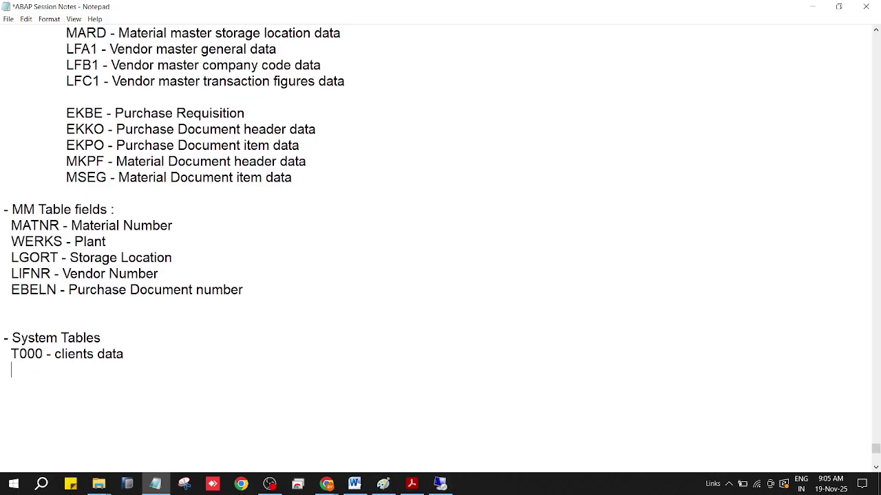
# - Add the entry "T001 - all company codes data" below the T000 line
pyautogui.write('T001 - ALL')
pyautogui.press('BackSpace')
pyautogui.press('BackSpace')
pyautogui.press('BackSpace')
pyautogui.write('all comp')
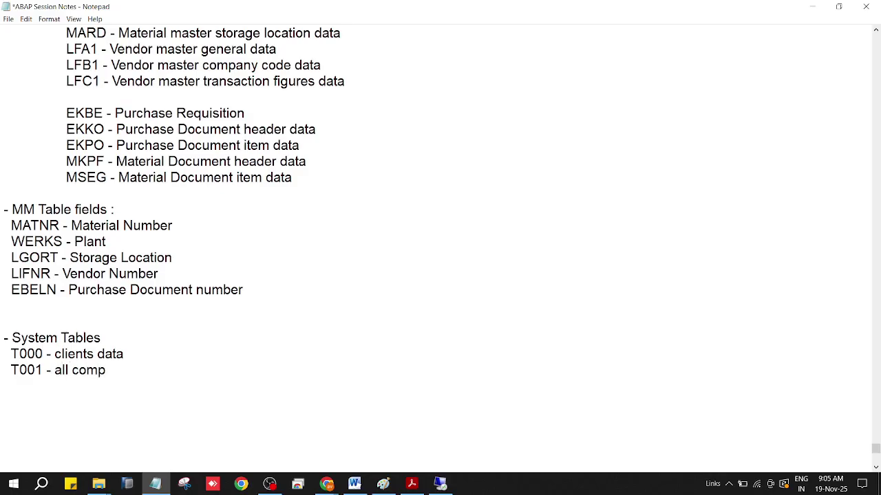
pyautogui.write('any codes data')
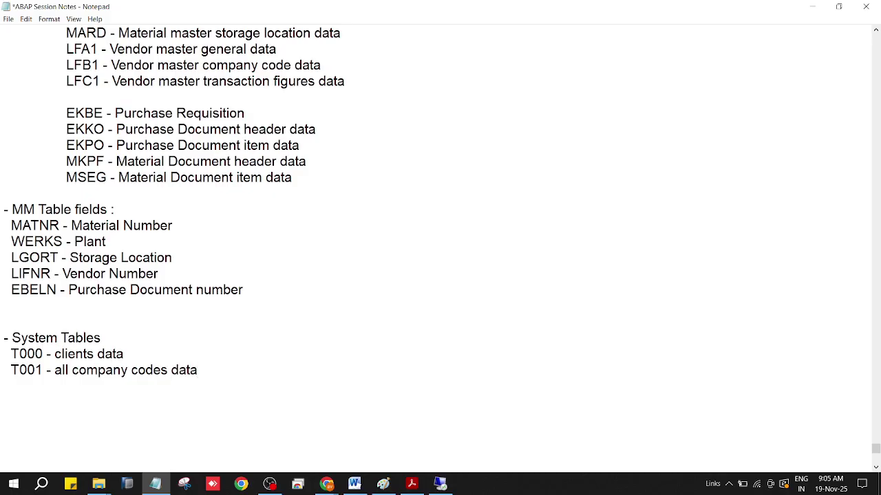
# - Change the T000 description to "all clients data" and return to the end of the T001 line
pyautogui.click(54, 354)
pyautogui.write('a')
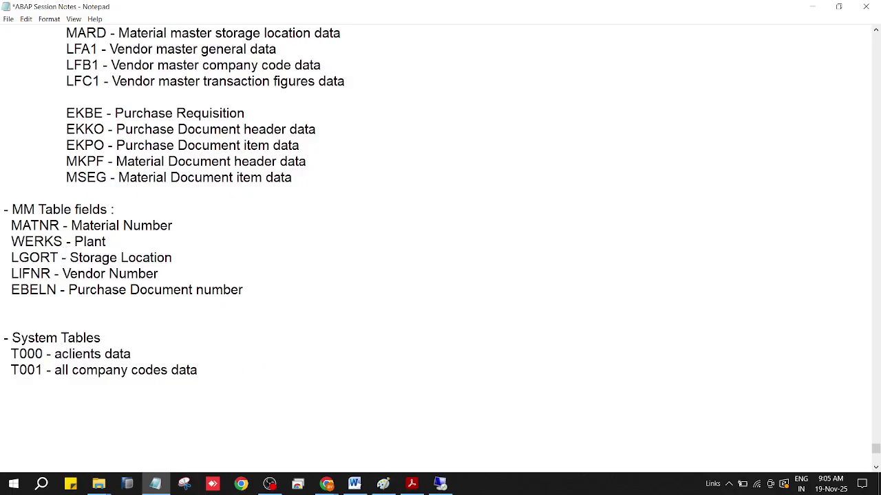
pyautogui.write('ll')
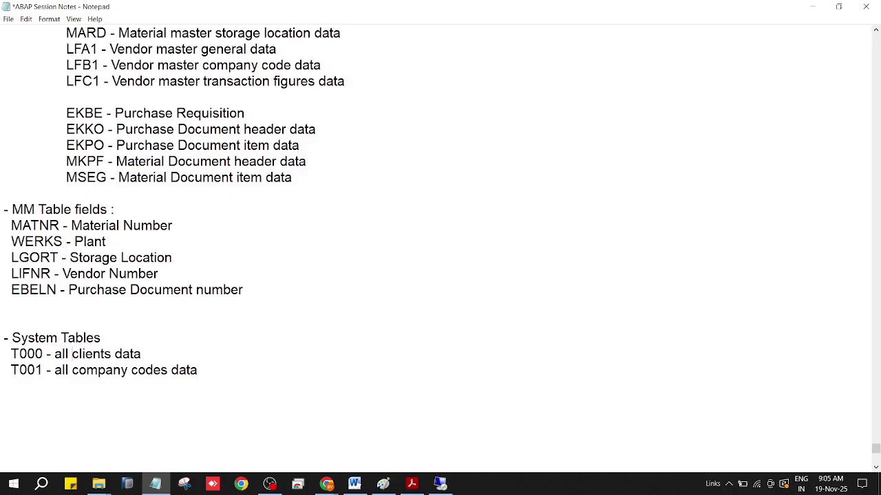
pyautogui.click(151, 354)
pyautogui.click(209, 367)
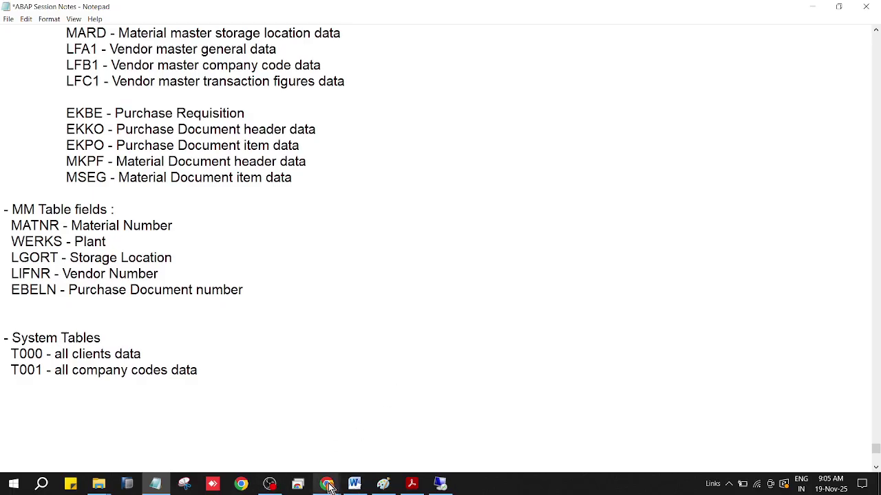
# - Switch to the Google Meet call, read the in-call messages, and return to the notes
pyautogui.moveTo(329, 487)
pyautogui.click(290, 405)
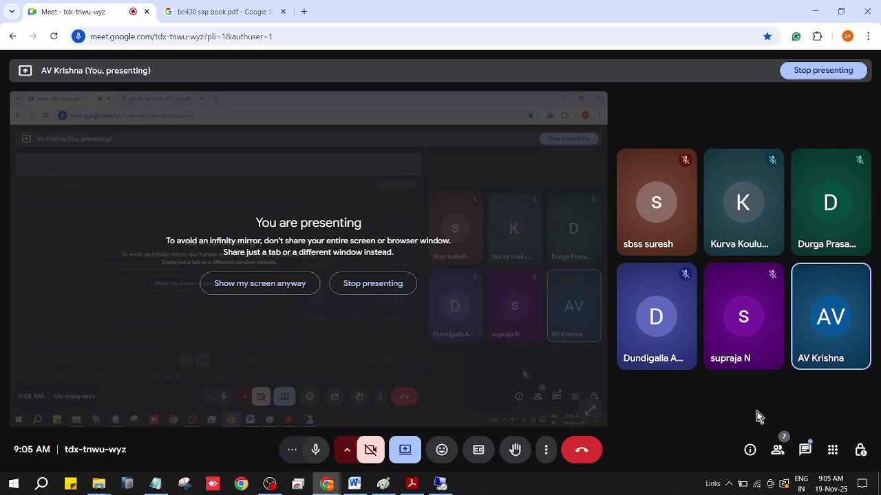
pyautogui.click(805, 449)
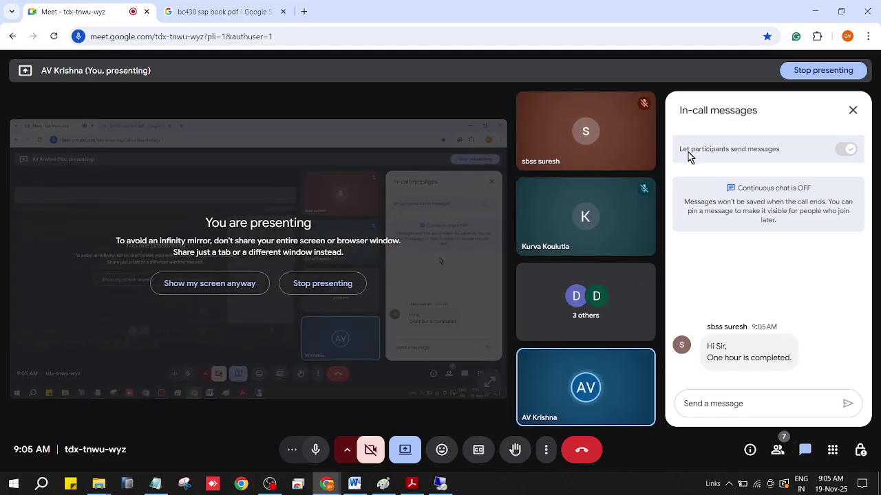
pyautogui.click(814, 11)
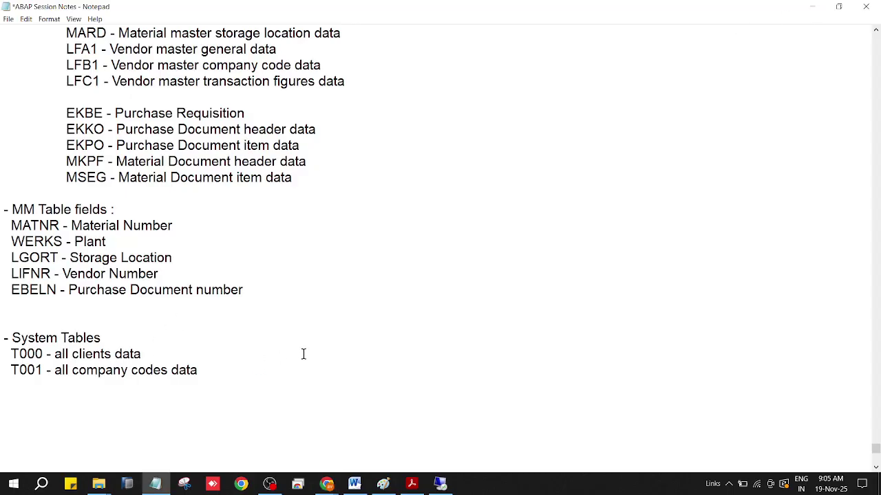
# - Add the entry "T002 - all language keys" below the T001 line
pyautogui.press('Return')
pyautogui.write('T002 - A')
pyautogui.press('BackSpace')
pyautogui.write('all langua')
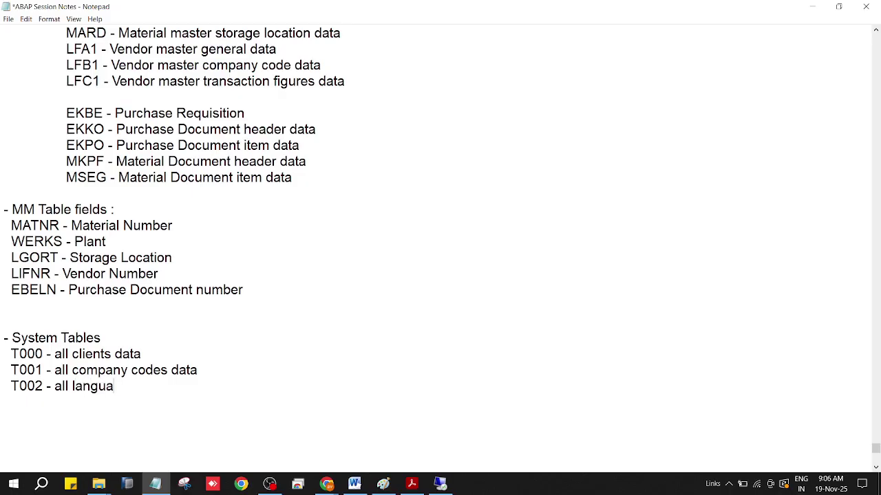
pyautogui.write('ge keys')
# - Insert the entry "T001w - all plants / brances" between the T001 and T002 lines
pyautogui.click(208, 370)
pyautogui.press('Return')
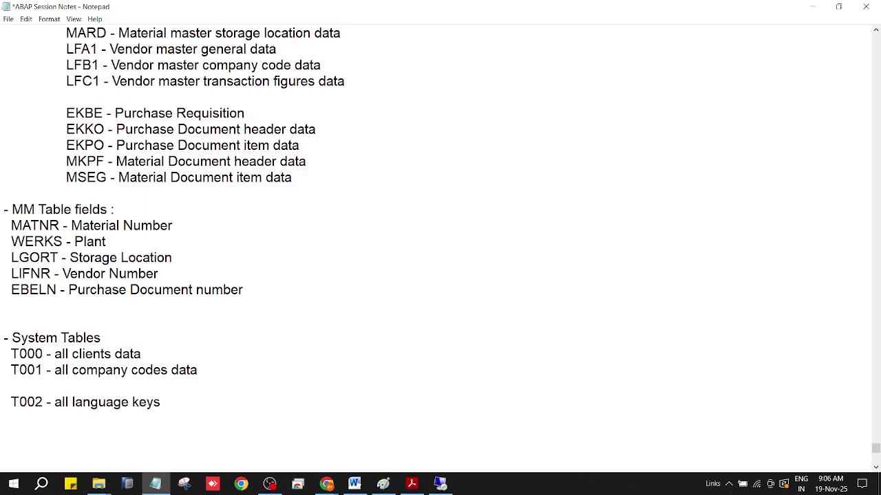
pyautogui.write('T001w - all pla')
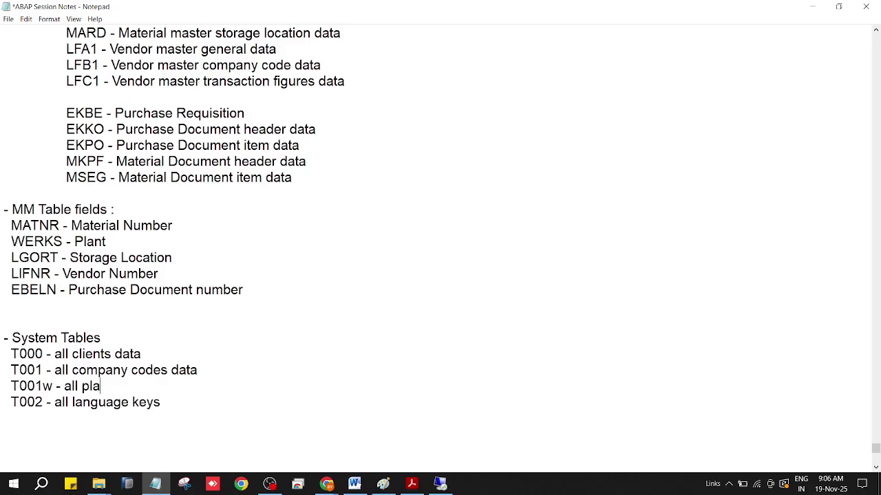
pyautogui.write('nts / brances')
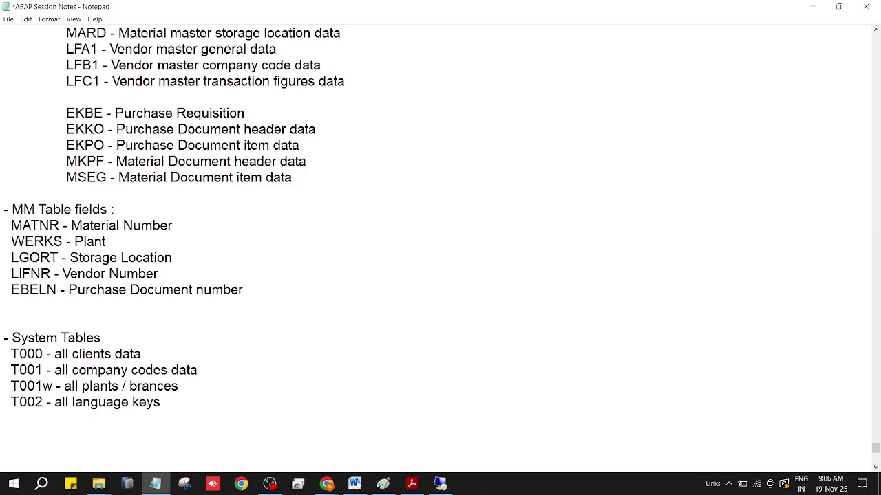
# - Add the entry "TSTC - all transaction codes data" below the T002 line
pyautogui.press('Down')
pyautogui.press('Return')
pyautogui.scroll(-2, 352, 329)
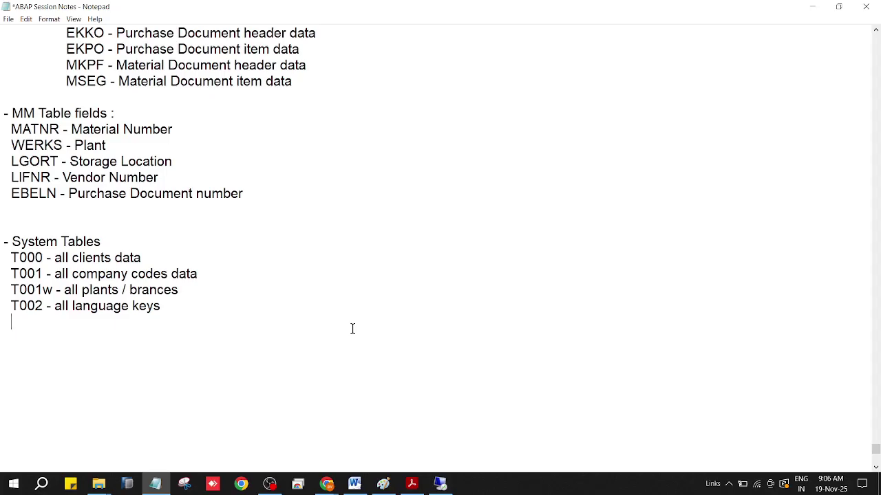
pyautogui.write('TSTC - all transac')
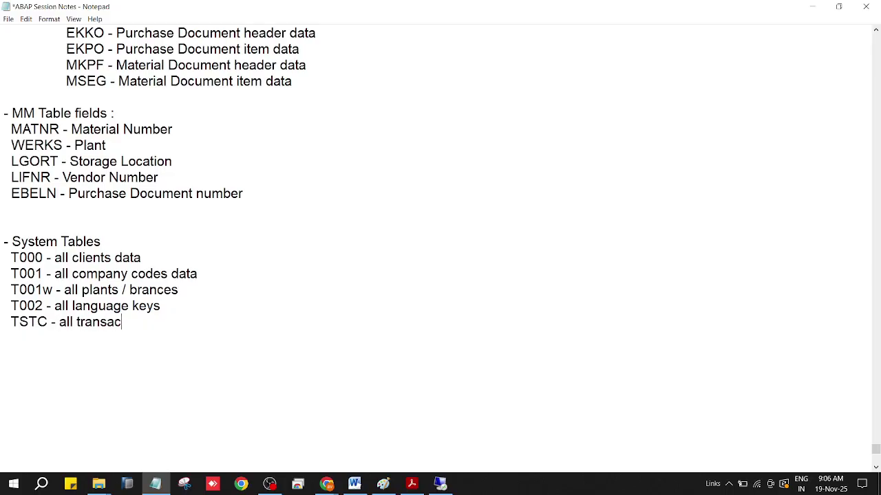
pyautogui.write('tion codes data')
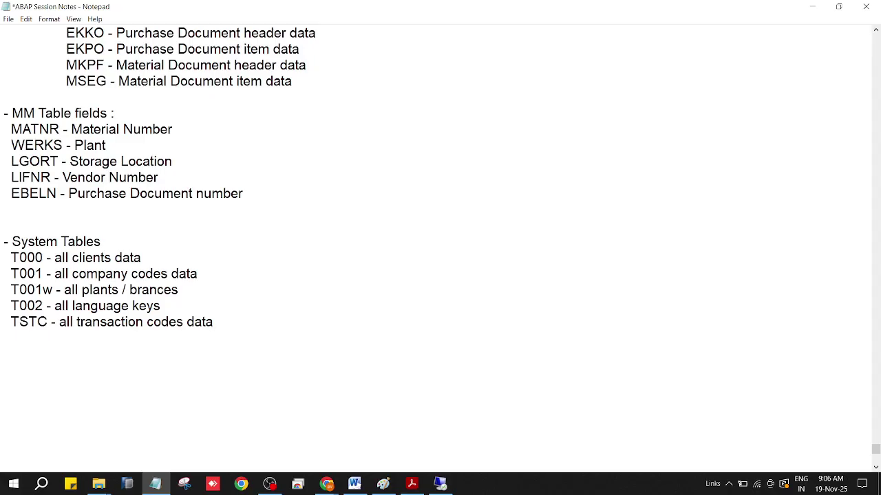
# - Add the entries "TCURC - all currency codes" and "T005 - all country codes" below the TSTC line
pyautogui.press('Return')
pyautogui.write('TCURC - all ')
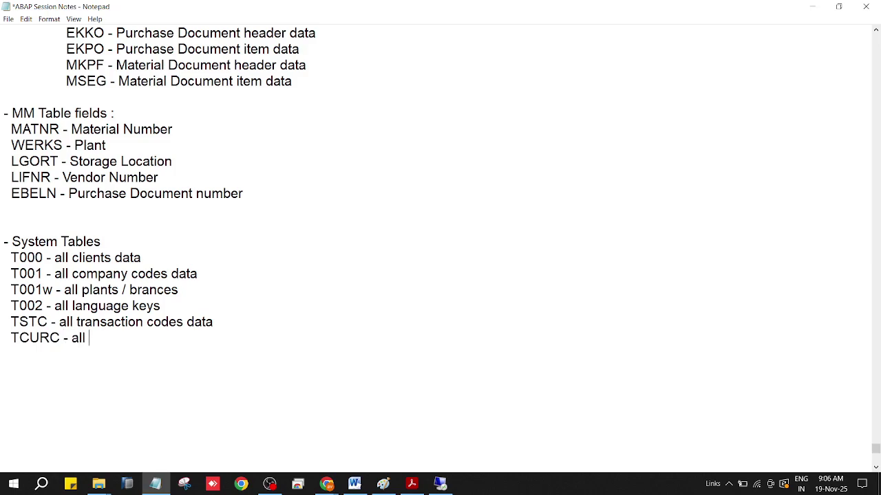
pyautogui.write('currency codes')
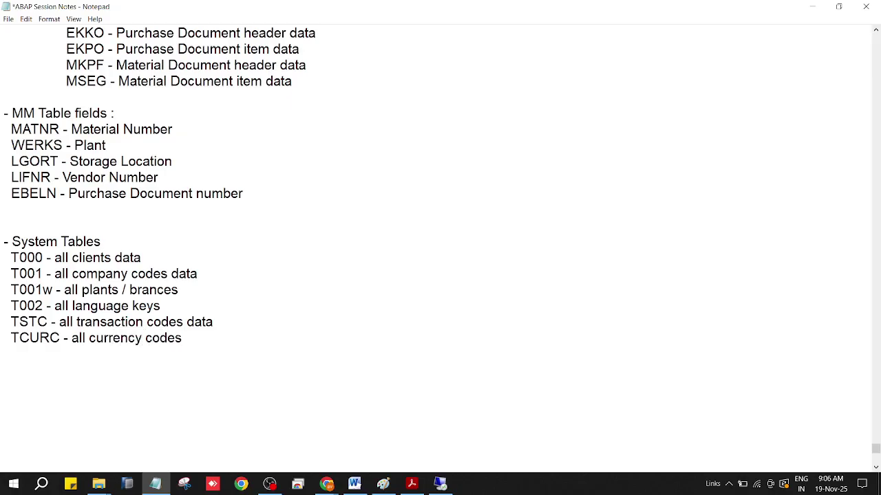
pyautogui.press('Return')
pyautogui.write('T005 - all countr')
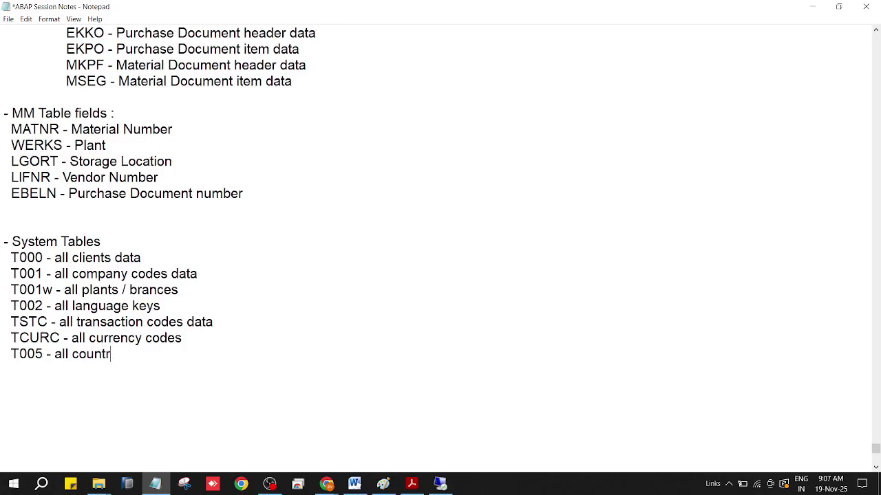
pyautogui.write('y codes')
# - Add the entries "TADIR - all Repository objects" and "TFDIR - all Function modules" below the T005 line
pyautogui.press('Return')
pyautogui.write('TADIR - ')
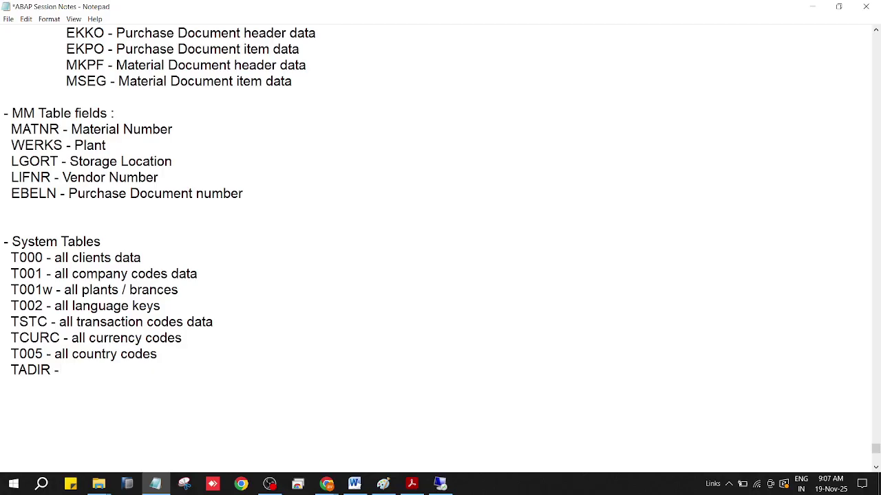
pyautogui.write('all Reposit')
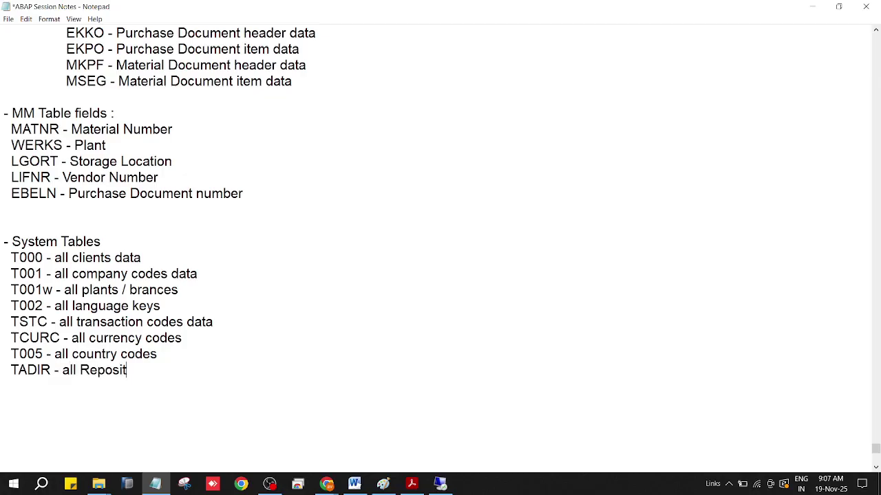
pyautogui.write('ory objects')
pyautogui.press('Return')
pyautogui.write('T')
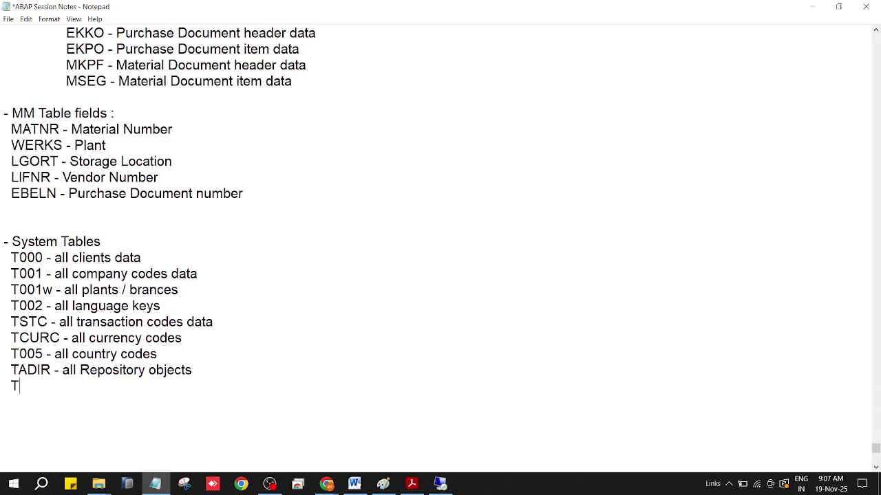
pyautogui.write('FDIR - all Func')
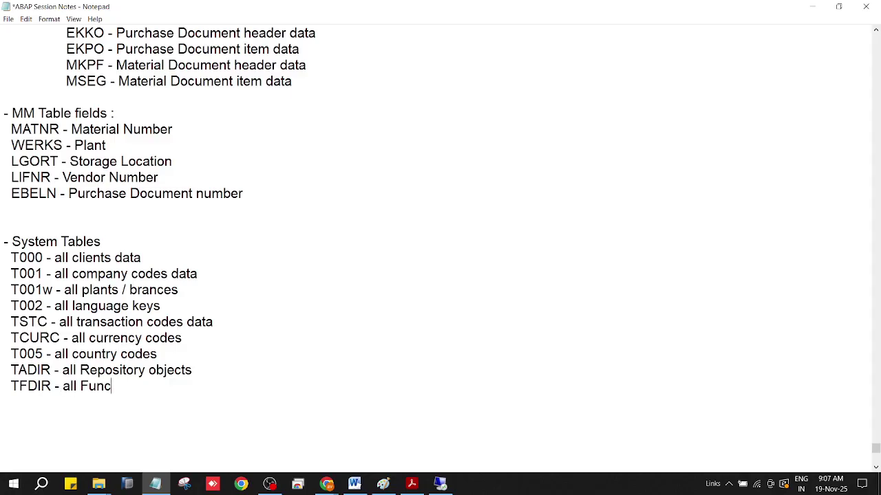
pyautogui.write('tion modules')
# - Add the entry "T100 - all message class and messages" below the TFDIR line
pyautogui.press('Return')
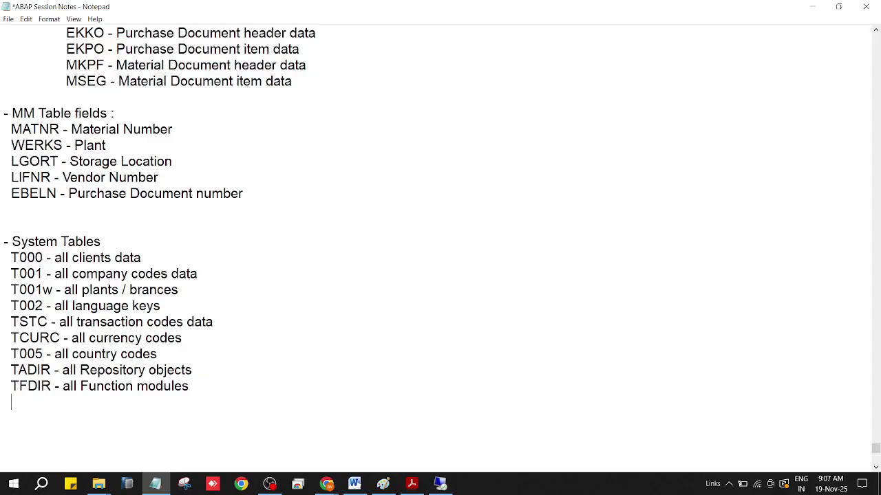
pyautogui.write('T100 - all me')
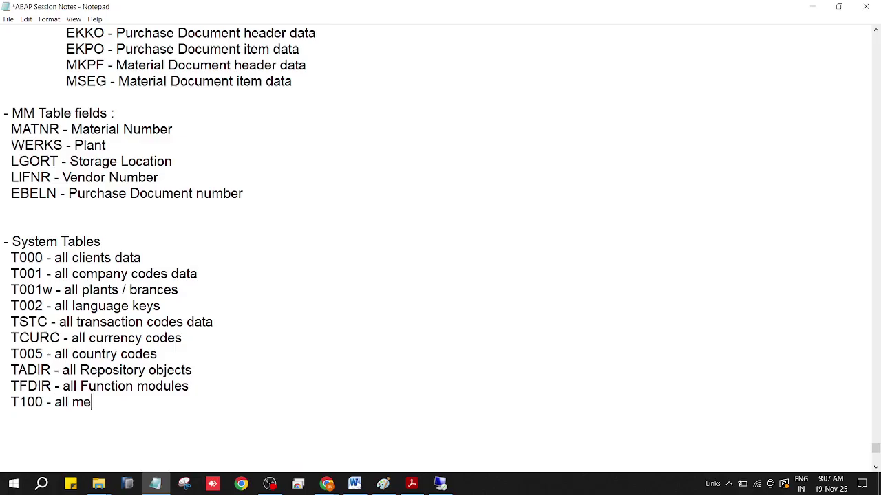
pyautogui.write('ssag')
pyautogui.write('e class ')
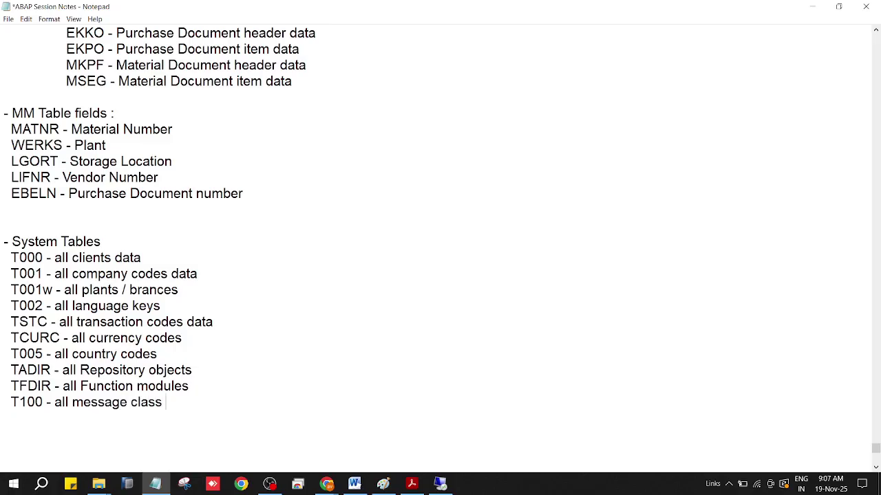
pyautogui.write('and message')
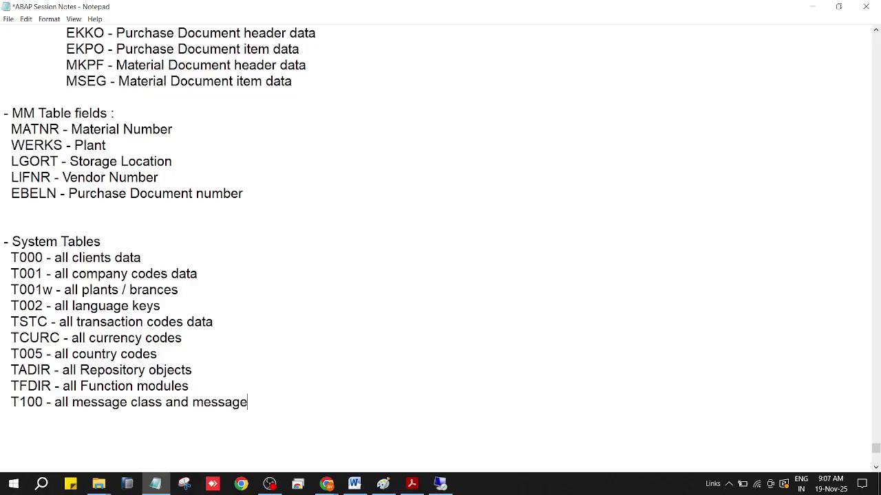
pyautogui.write('s')
# - Insert the entry "T006 - all Unit of measurements" between the T005 and TADIR lines and save the notes
pyautogui.click(166, 352)
pyautogui.press('Return')
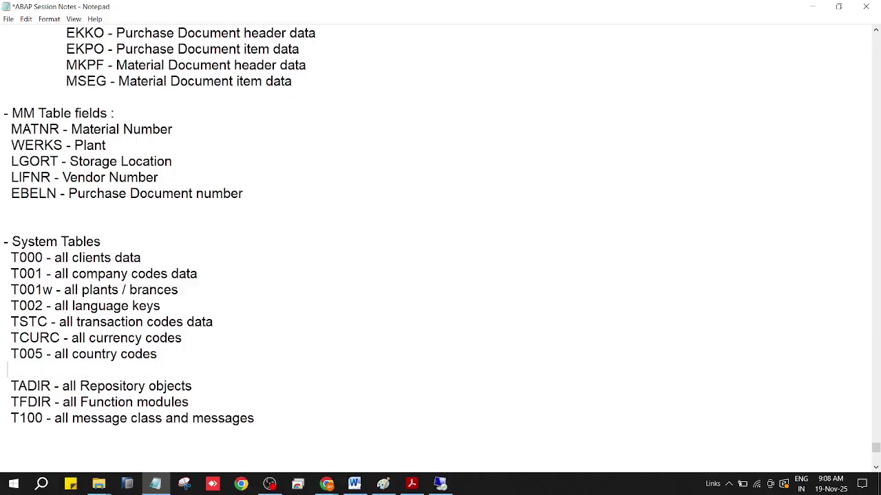
pyautogui.write('t')
pyautogui.press('BackSpace')
pyautogui.write('T006 - all U')
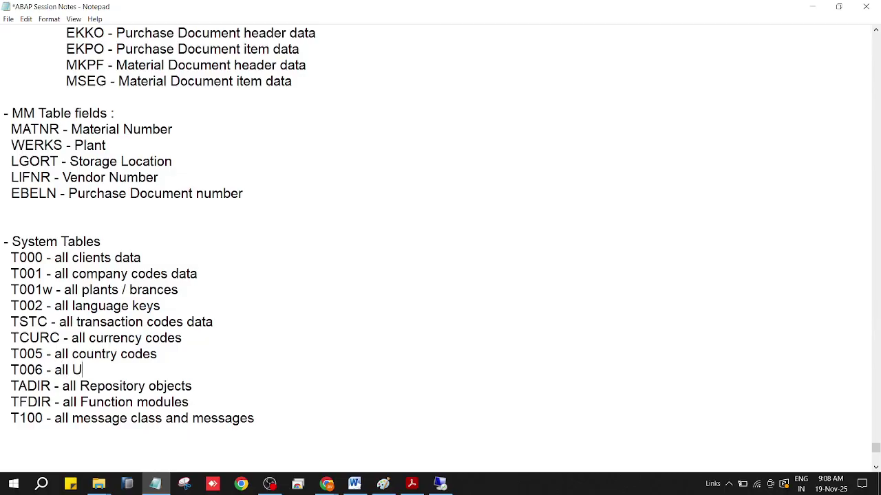
pyautogui.write('nit of measu')
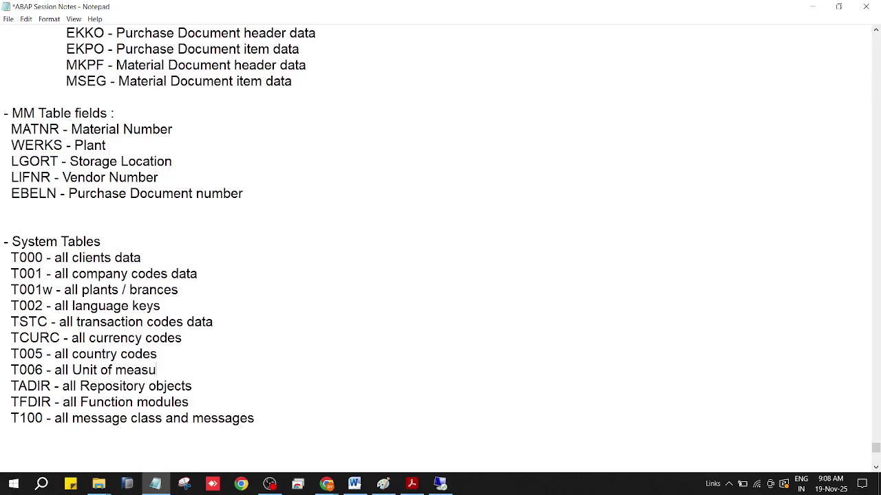
pyautogui.write('rements')
pyautogui.hotkey('ctrl', 's')
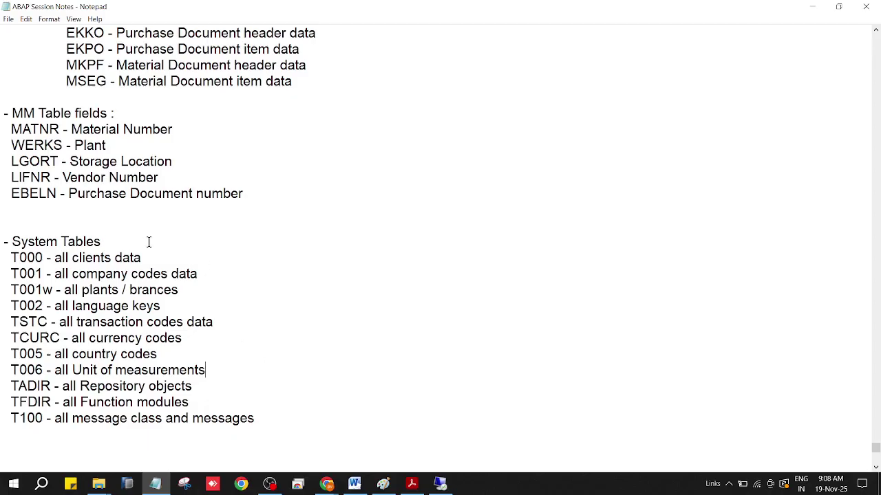
pyautogui.click(297, 423)
pyautogui.scroll(-1, 297, 424)
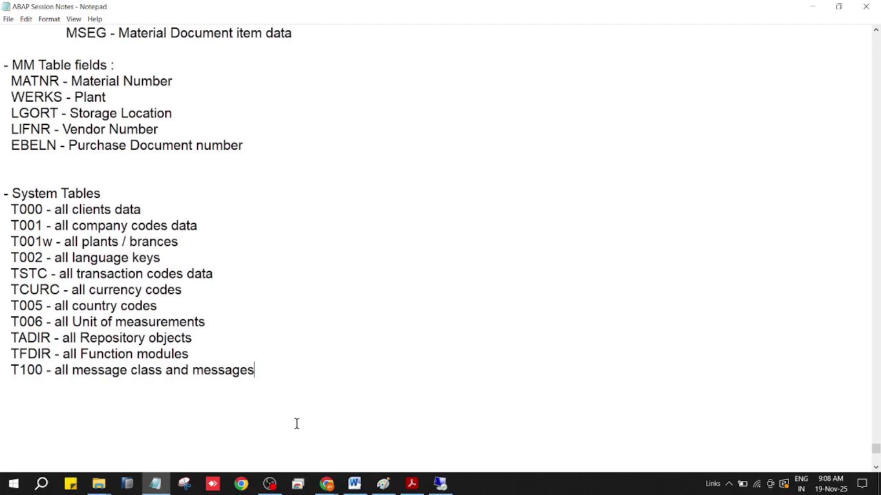
pyautogui.click(8, 19)
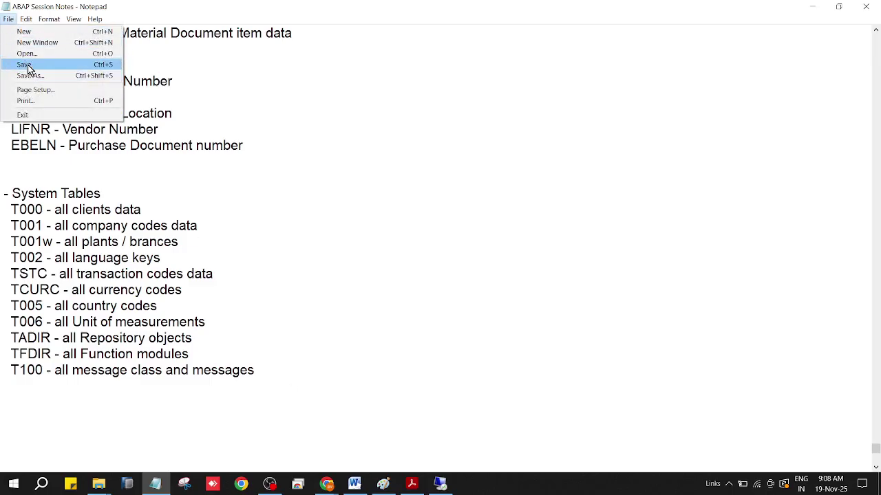
pyautogui.click(25, 65)
# - Review the MM Tables entries and the complete System Tables list in the notes
pyautogui.scroll(1, 353, 333)
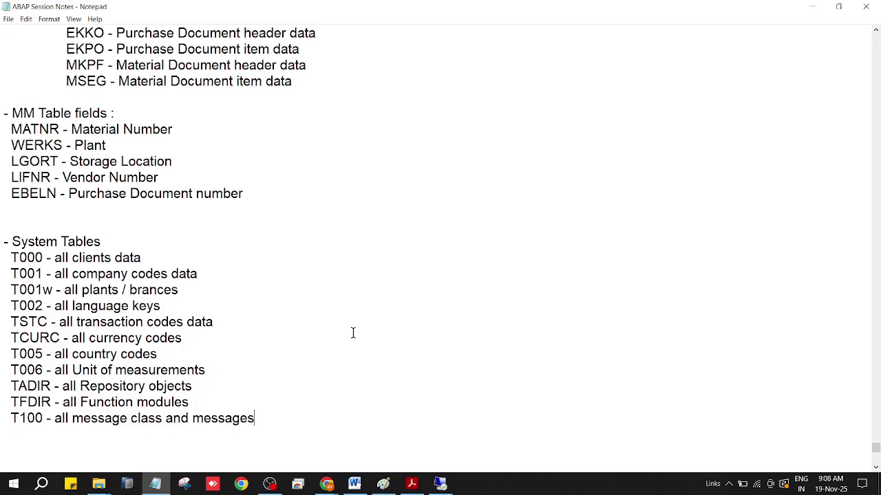
pyautogui.click(8, 260)
pyautogui.scroll(4, 403, 327)
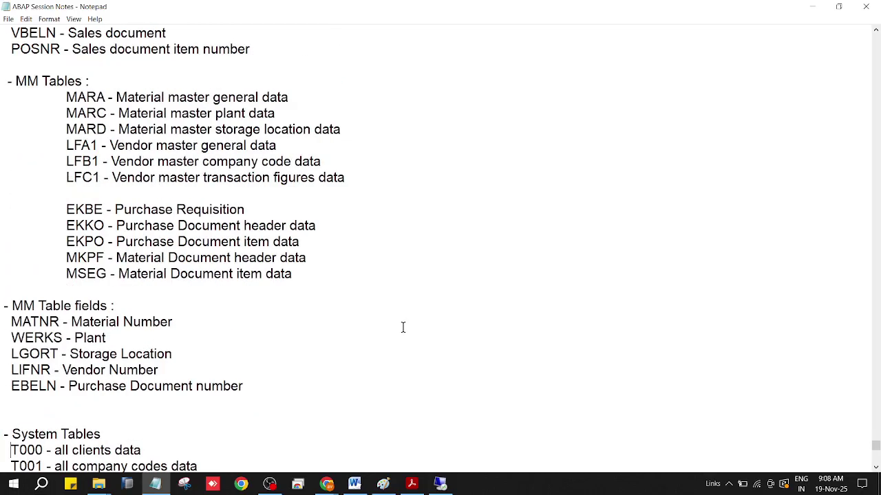
pyautogui.scroll(2, 403, 328)
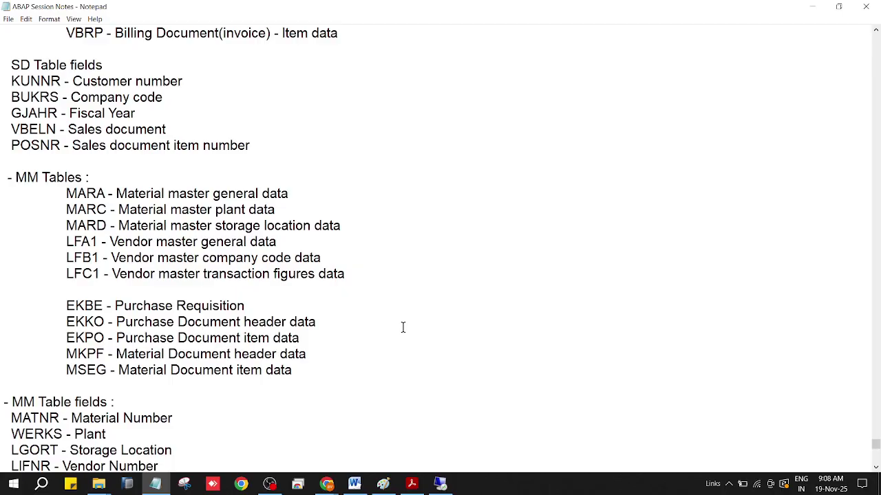
pyautogui.moveTo(66, 193); pyautogui.dragTo(338, 281)
pyautogui.moveTo(67, 306); pyautogui.dragTo(301, 368)
pyautogui.scroll(-5, 326, 392)
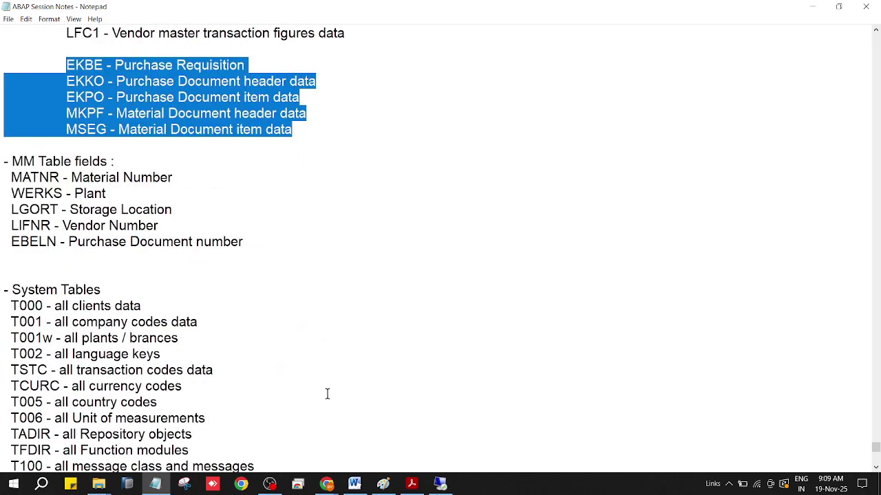
pyautogui.scroll(-2, 327, 393)
pyautogui.scroll(1, 326, 393)
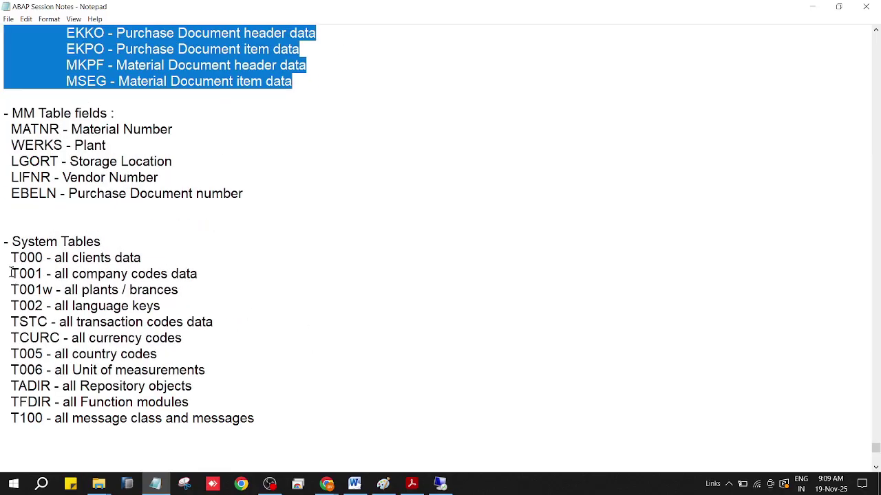
pyautogui.moveTo(10, 257); pyautogui.dragTo(267, 418)
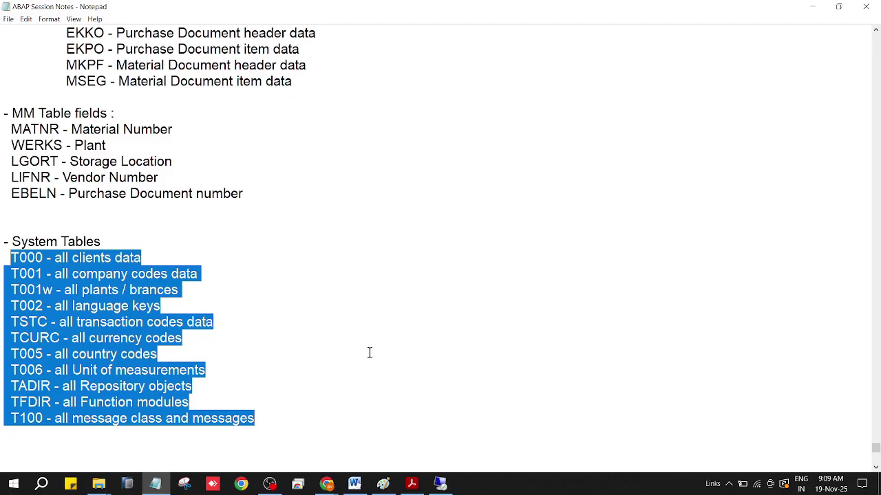
pyautogui.click(290, 415)
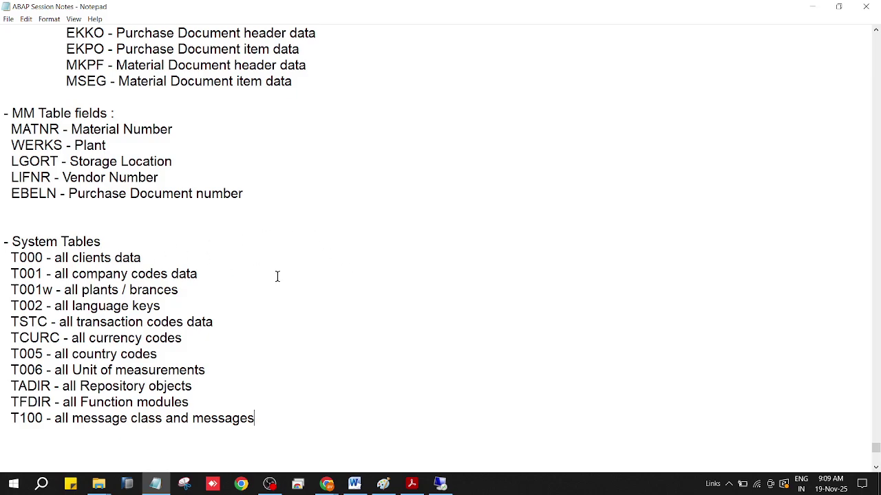
# - Add the bullet "- MANDT - client" below the System Tables list, separated by a blank line
pyautogui.scroll(-1, 365, 379)
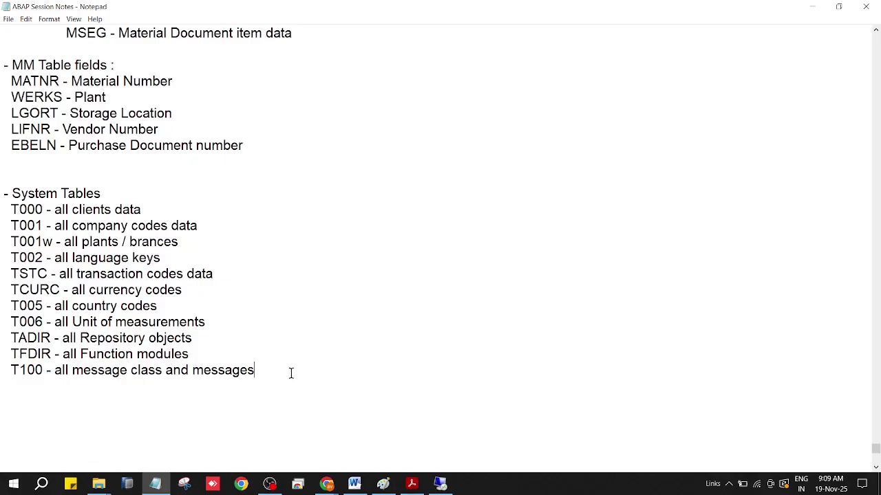
pyautogui.press('Return')
pyautogui.press('Return')
pyautogui.write('- ')
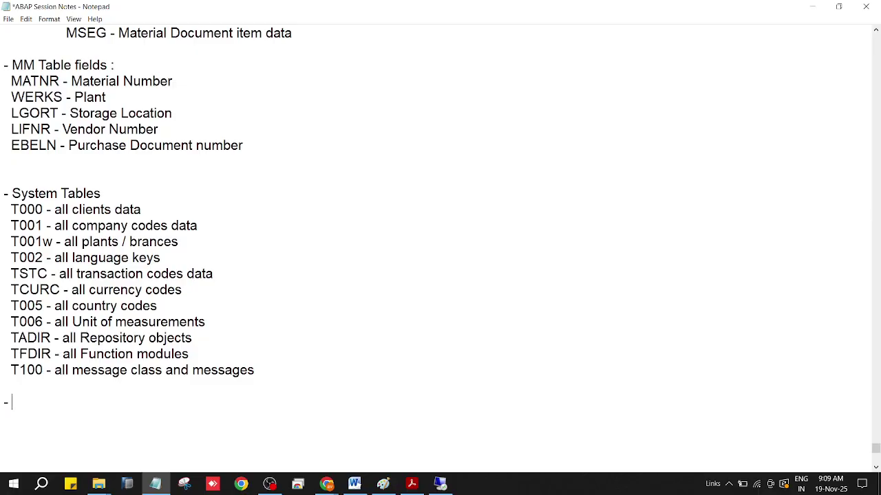
pyautogui.write('MANDT -')
pyautogui.write('cl')
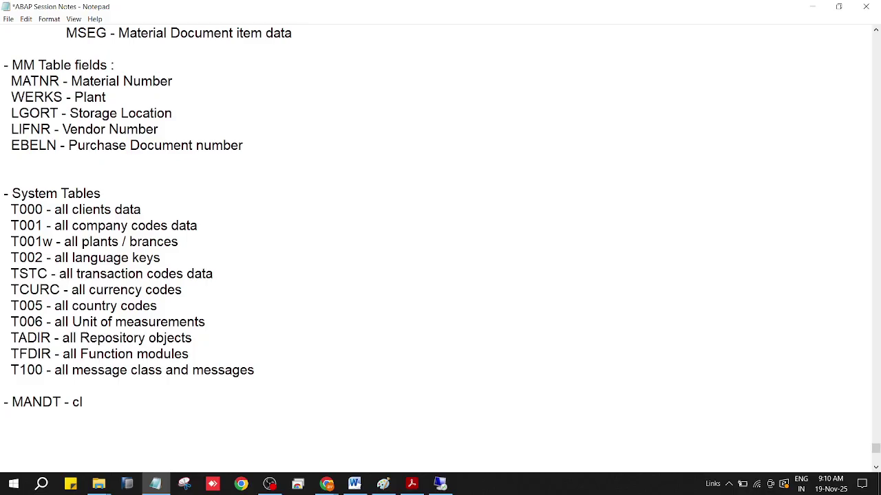
pyautogui.write('i')
pyautogui.write('ent')
# - Add the bullet "- SPRAS - language key" below the MANDT line, followed by an empty bullet
pyautogui.write('-')
pyautogui.write('S')
pyautogui.write('P')
pyautogui.write('RA')
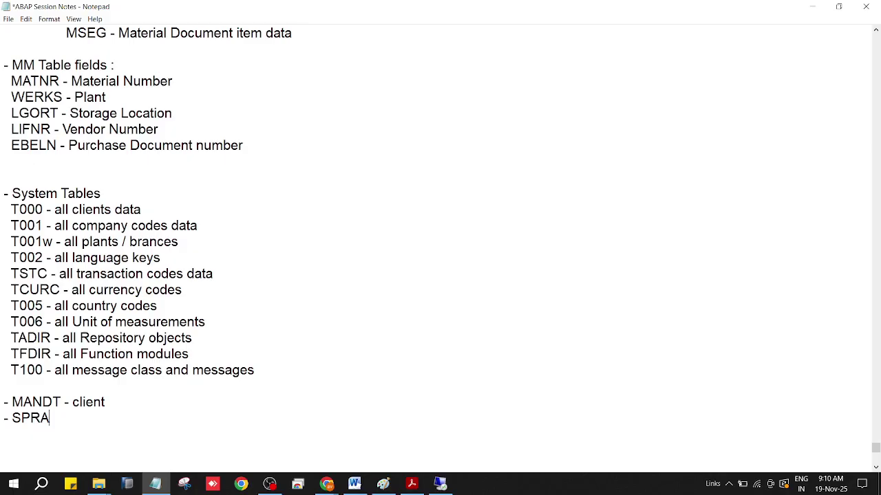
pyautogui.write('S - language key')
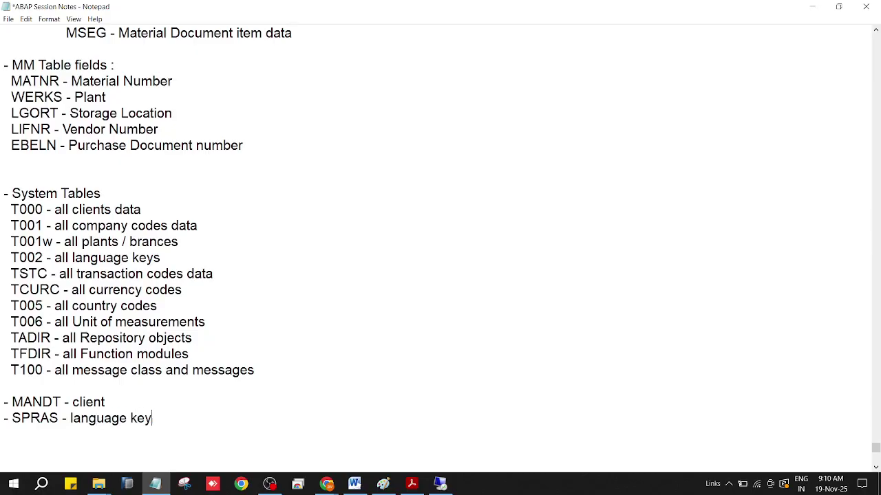
pyautogui.press('Return')
pyautogui.write('-')
# - Save the session notes with the added MANDT and SPRAS lines
pyautogui.click(189, 295)
pyautogui.scroll(-1, 207, 415)
pyautogui.scroll(1, 206, 415)
pyautogui.click(9, 19)
pyautogui.click(24, 64)
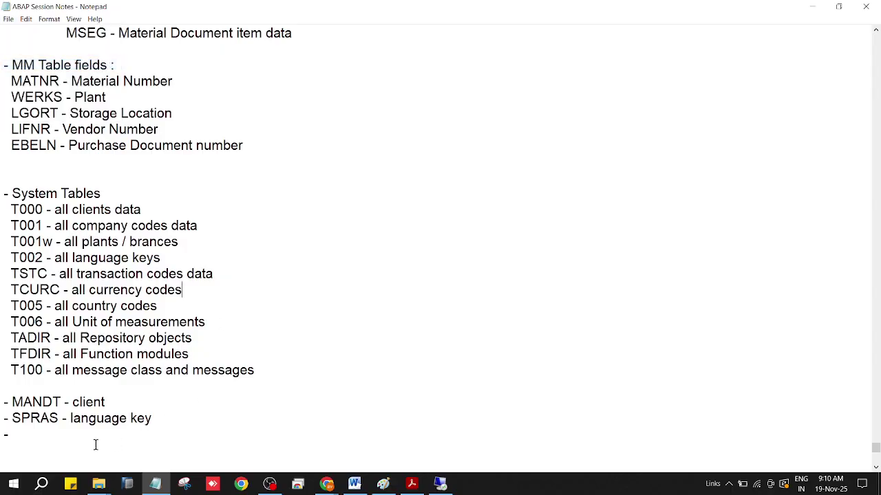
# - Review the notes from the Database Table section through the SD and MM tables and their fields
pyautogui.scroll(6, 180, 371)
pyautogui.scroll(6, 184, 373)
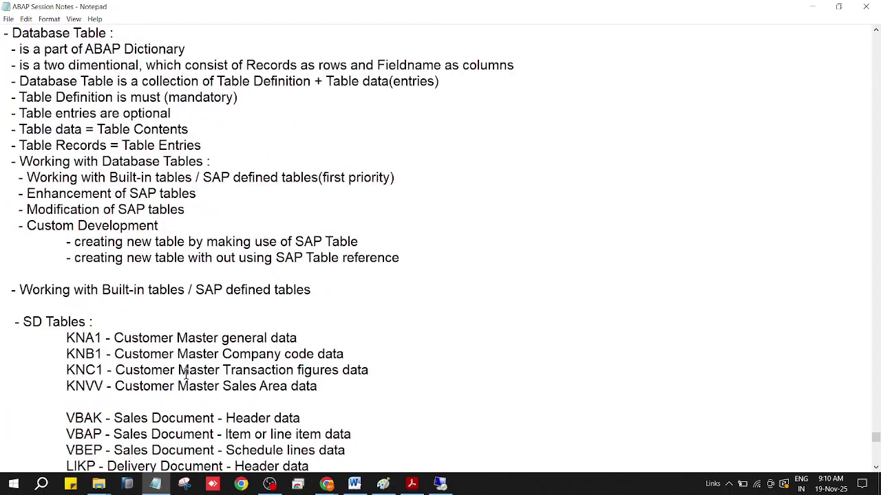
pyautogui.scroll(-3, 184, 374)
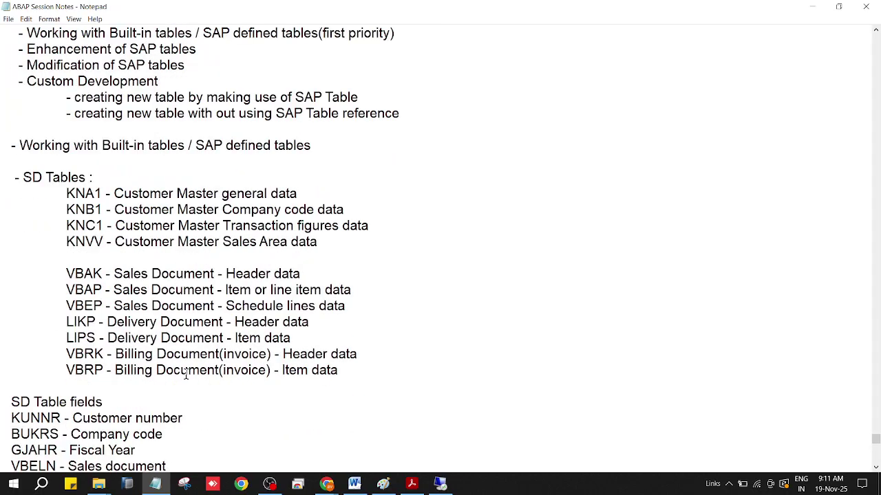
pyautogui.scroll(4, 184, 373)
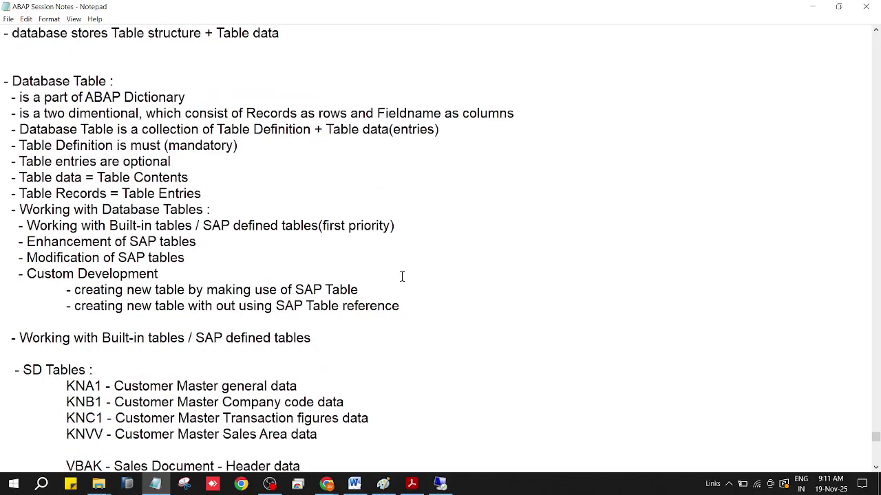
pyautogui.scroll(1, 401, 275)
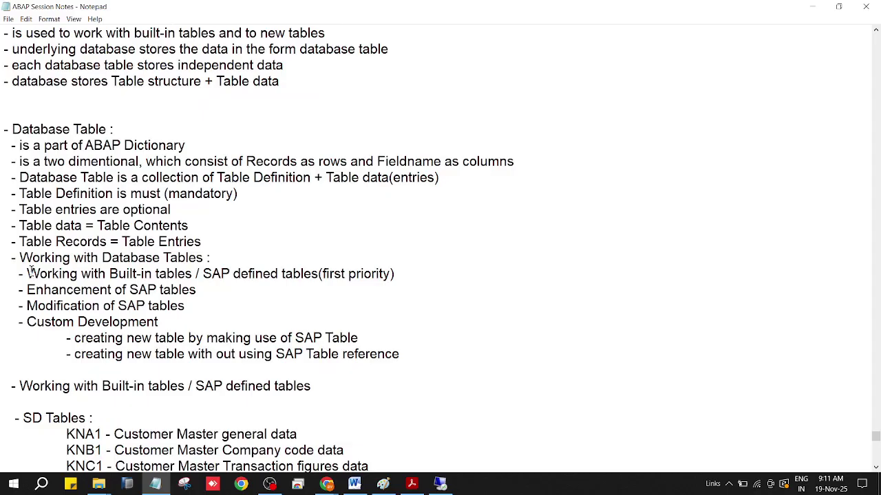
pyautogui.moveTo(28, 273); pyautogui.dragTo(318, 279)
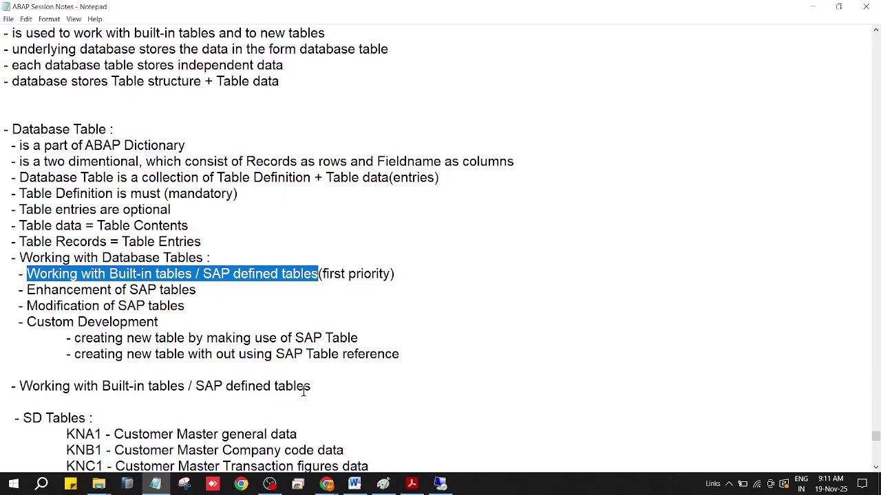
pyautogui.scroll(-3, 304, 391)
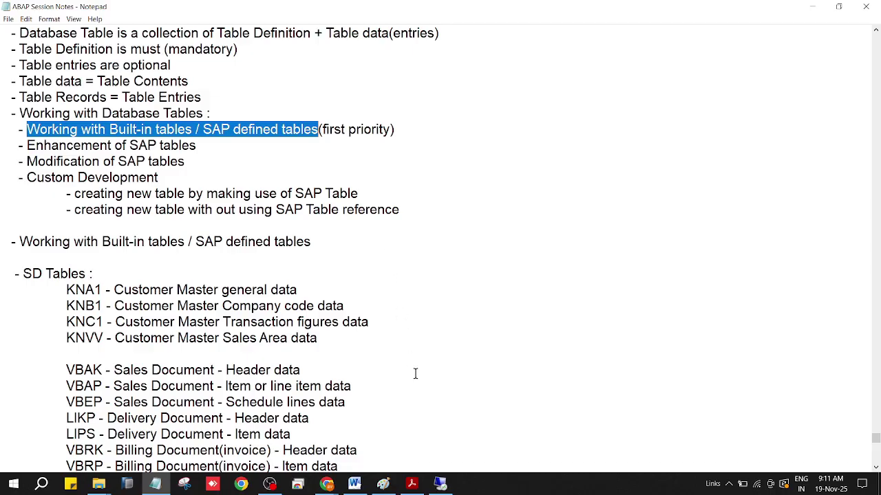
pyautogui.scroll(-2, 414, 373)
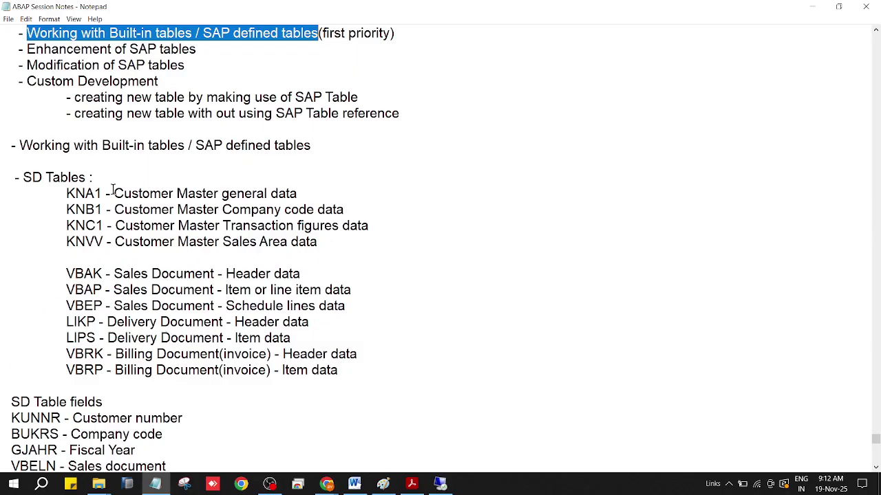
pyautogui.moveTo(114, 193); pyautogui.dragTo(301, 193)
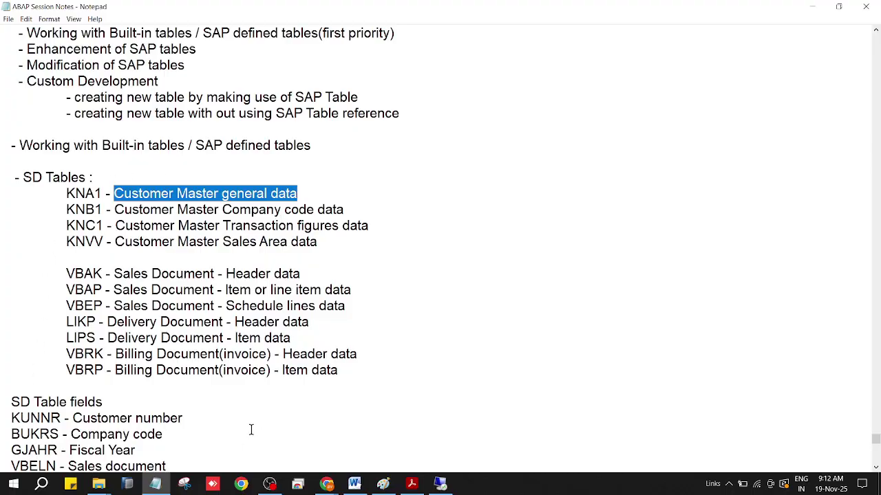
pyautogui.scroll(-2, 229, 412)
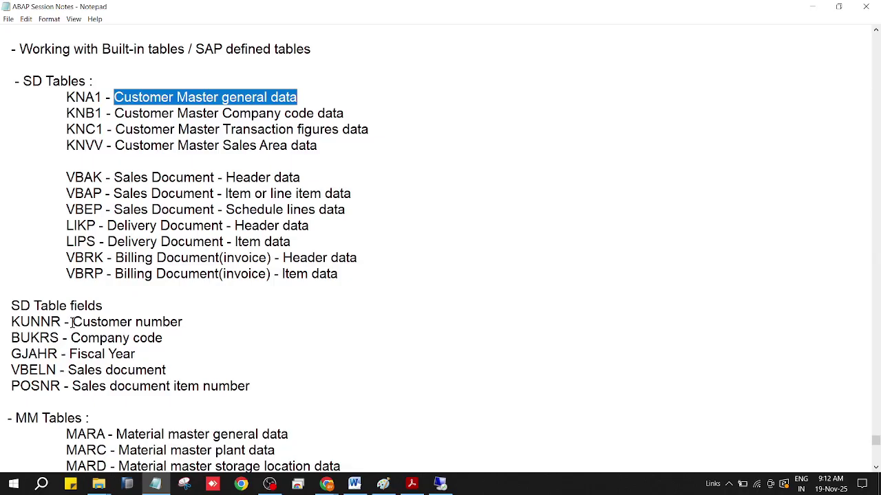
pyautogui.moveTo(73, 322); pyautogui.dragTo(171, 322)
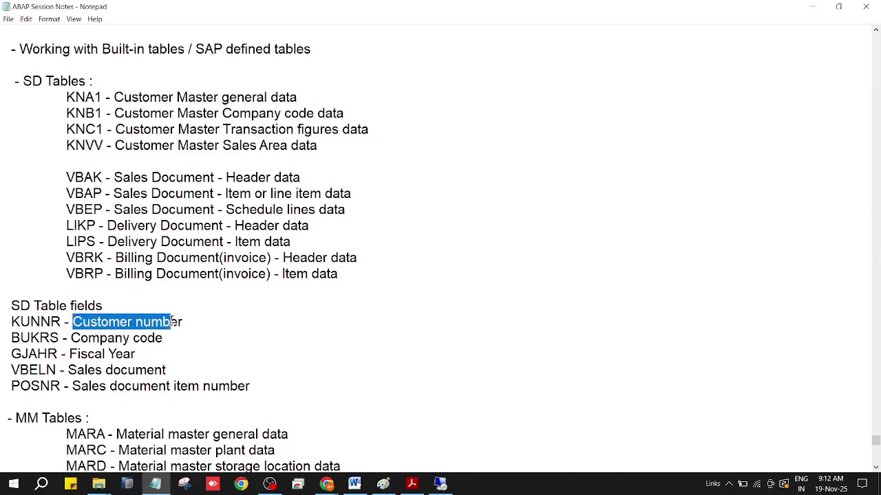
pyautogui.scroll(-4, 220, 417)
pyautogui.scroll(-1, 221, 418)
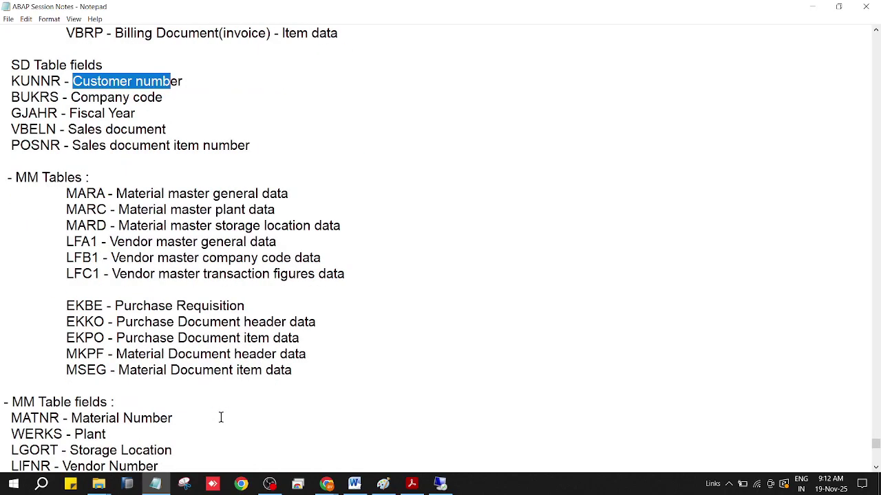
pyautogui.scroll(-2, 221, 417)
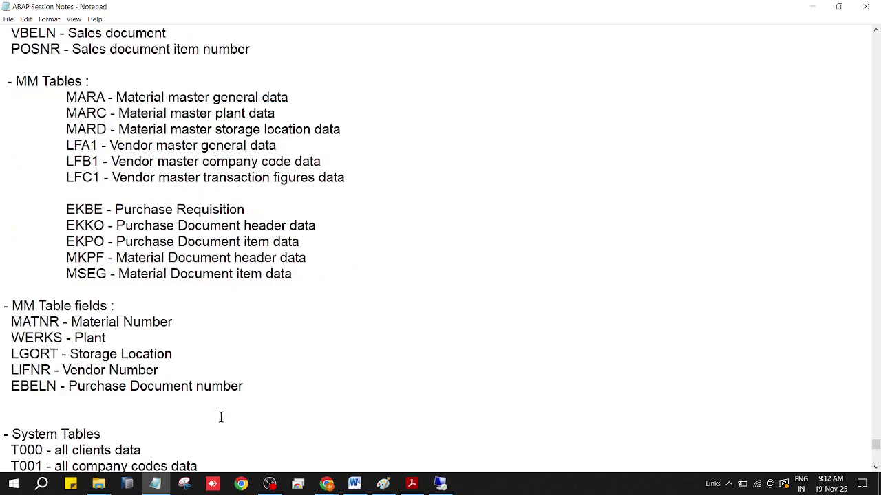
# - Add the heading "- Flight related tables" below the empty bullet after the SPRAS line, separated by blank lines
pyautogui.scroll(-4, 220, 417)
pyautogui.scroll(-1, 221, 418)
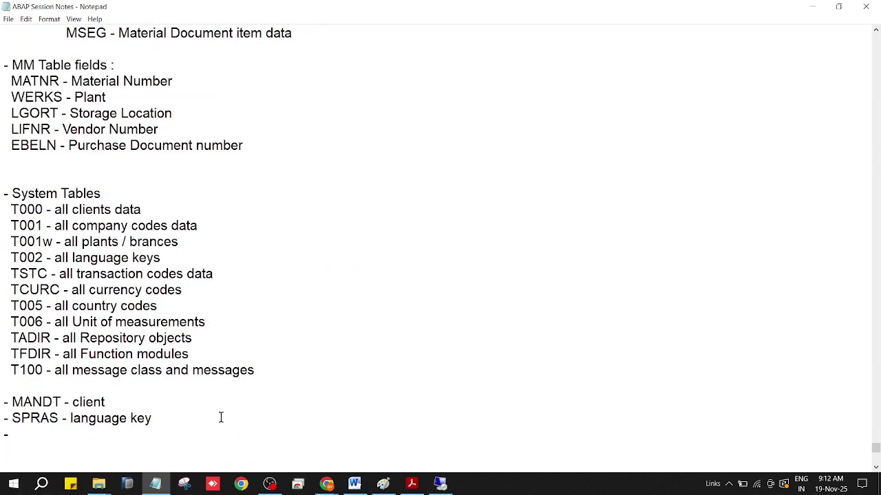
pyautogui.scroll(2, 221, 418)
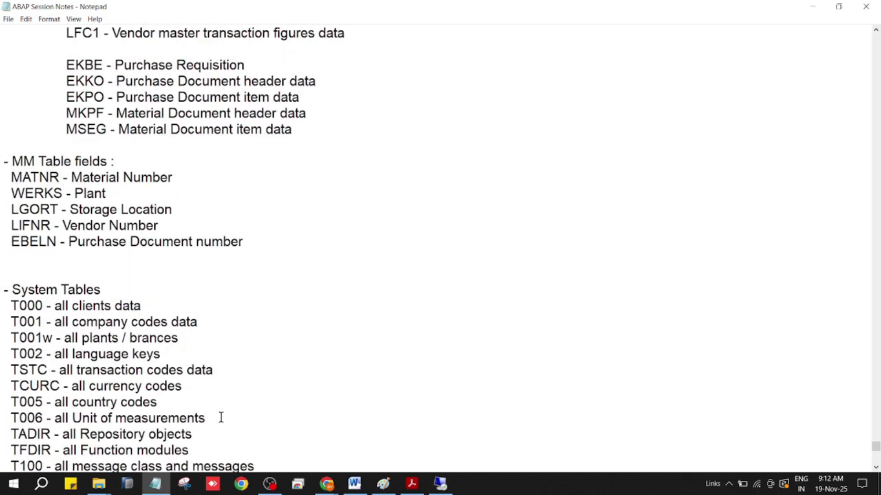
pyautogui.scroll(-3, 220, 418)
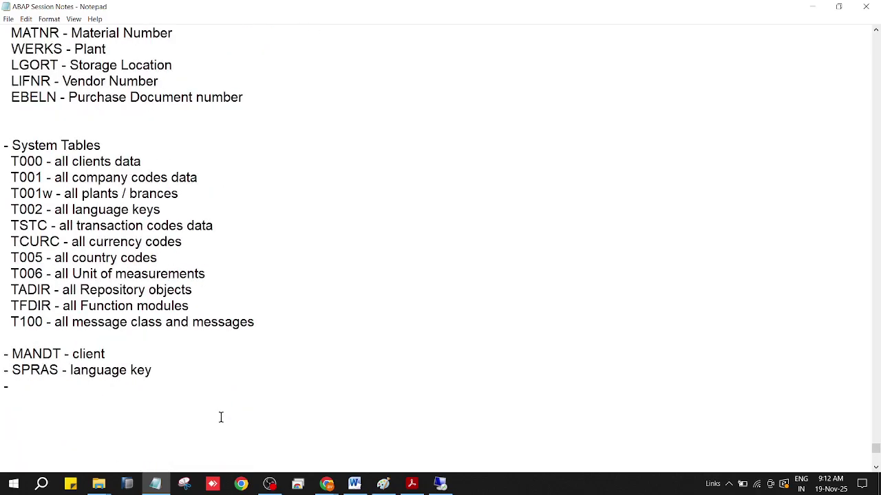
pyautogui.click(3, 388)
pyautogui.scroll(-2, 136, 421)
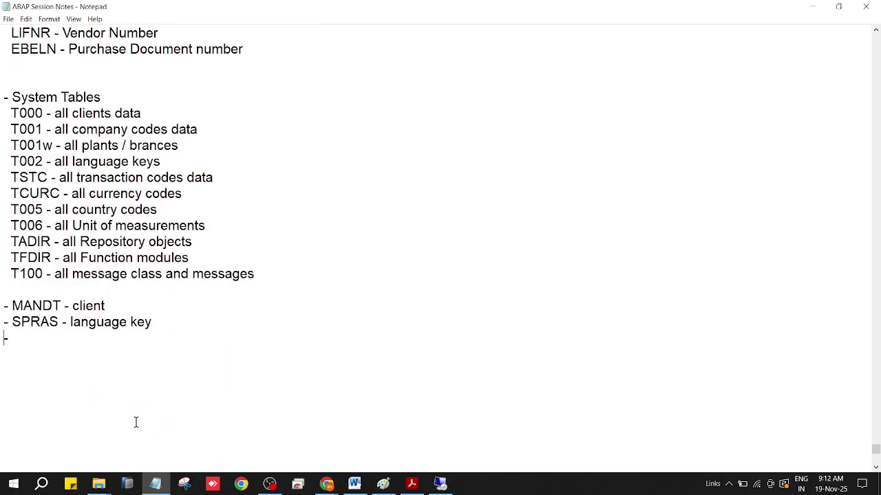
pyautogui.click(37, 291)
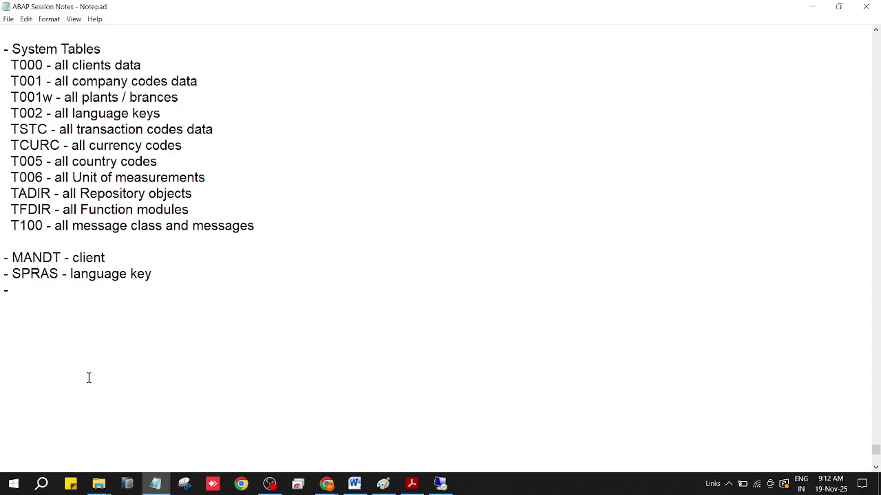
pyautogui.press('Return')
pyautogui.press('Return')
pyautogui.press('Return')
pyautogui.write('- Fiel')
pyautogui.press('BackSpace')
pyautogui.press('BackSpace')
pyautogui.press('BackSpace')
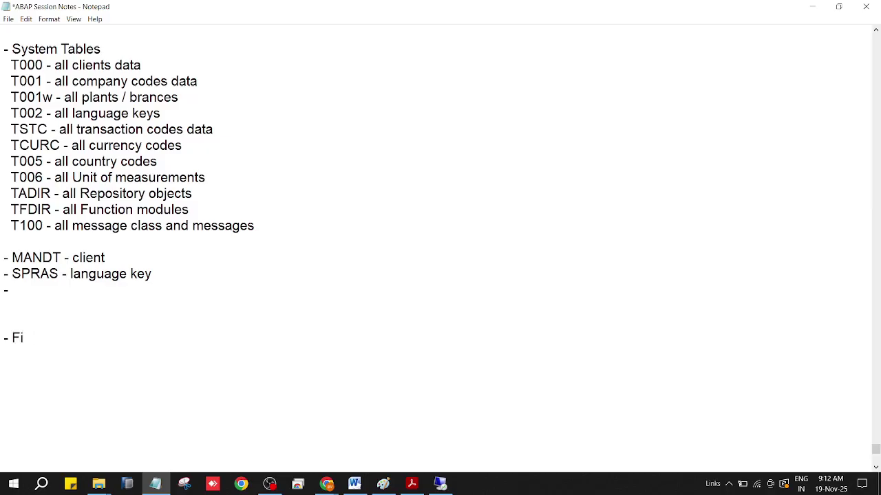
pyautogui.write('light related tables')
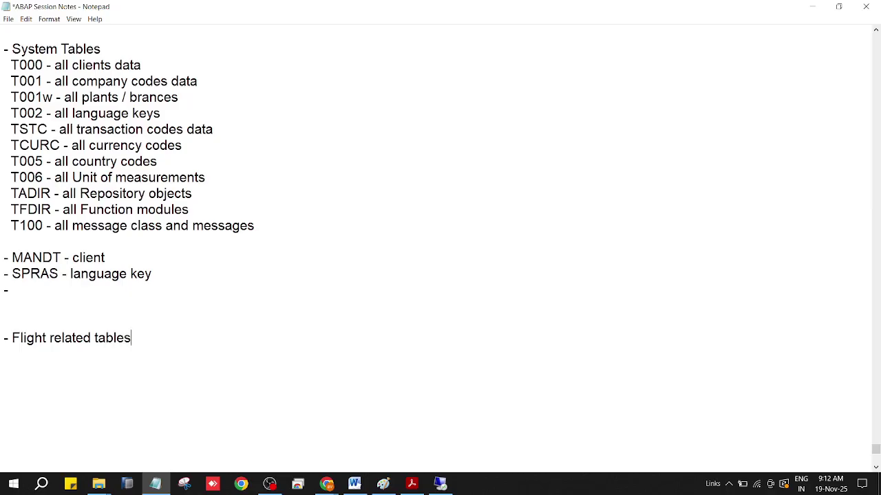
# - List "SPFLI - flight connections data" and "SFLIGHT - flight data" under the Flight related tables heading
pyautogui.press('Return')
pyautogui.write('SPFLI -')
pyautogui.press('Return')
pyautogui.write('SFLIGHT ')
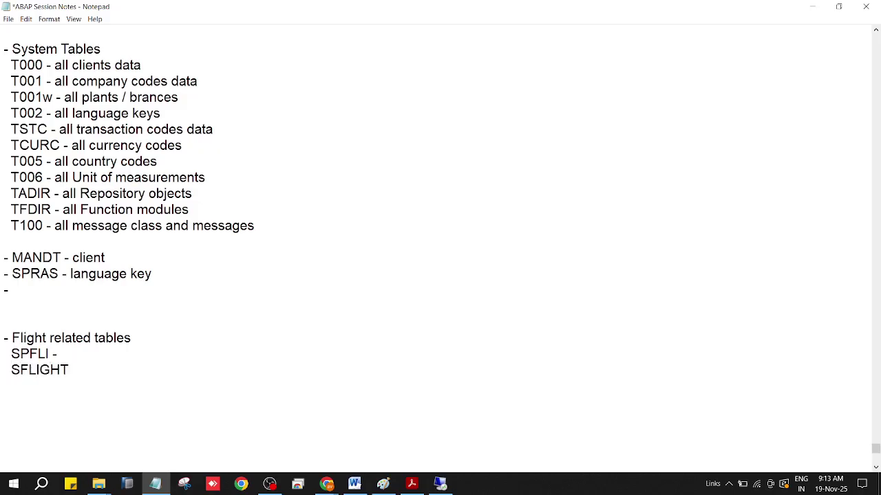
pyautogui.write('- flight data')
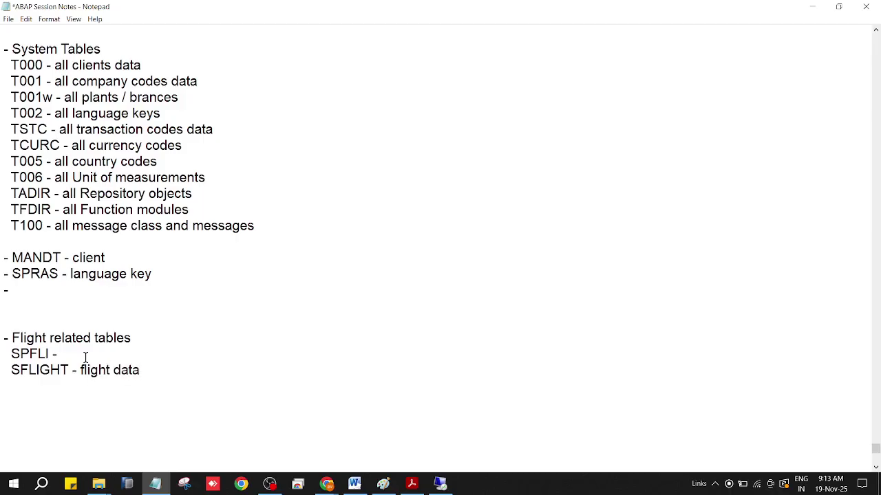
pyautogui.write('flight conne')
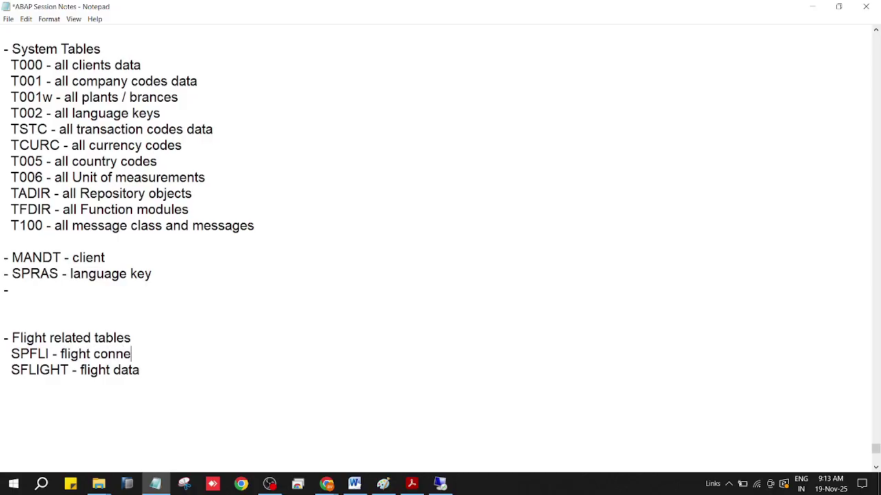
pyautogui.write('ctions data')
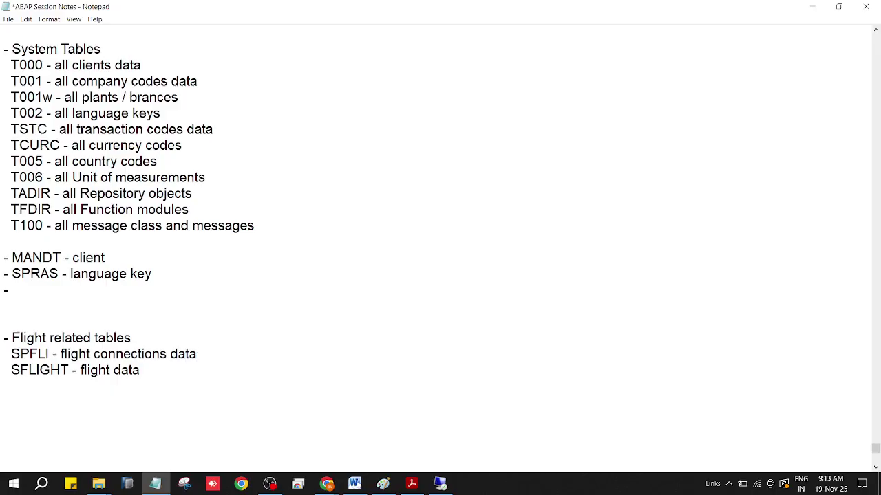
# - Add the line "SCURR - Flight fare" below the SFLIGHT line
pyautogui.press('Down')
pyautogui.press('Down')
pyautogui.press('Home')
pyautogui.press('Left')
pyautogui.click(20, 380)
pyautogui.write('SCC')
pyautogui.press('BackSpace')
pyautogui.write('URR - F')
pyautogui.press('BackSpace')
pyautogui.write('F')
pyautogui.press('BackSpace')
pyautogui.write('Fl')
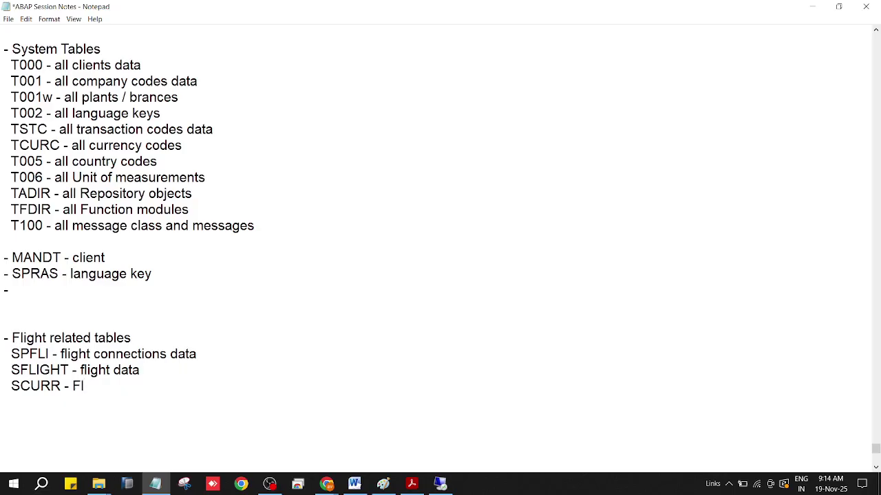
pyautogui.write('LIGHT')
pyautogui.press('BackSpace')
pyautogui.press('BackSpace')
pyautogui.press('BackSpace')
pyautogui.press('BackSpace')
pyautogui.press('BackSpace')
pyautogui.press('BackSpace')
pyautogui.write('light fare')
# - Add the line "STRAVELAG - travel agency details" below the SCURR line
pyautogui.press('Return')
pyautogui.write('S')
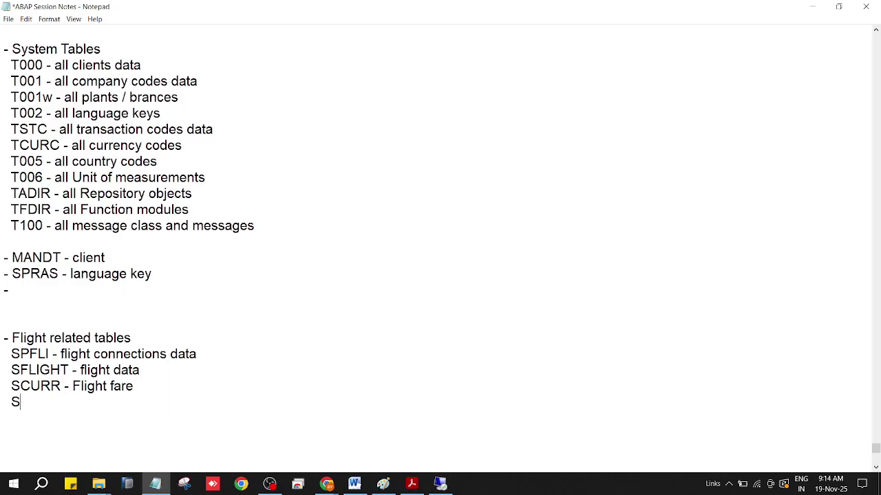
pyautogui.write('TRAVELAG - ')
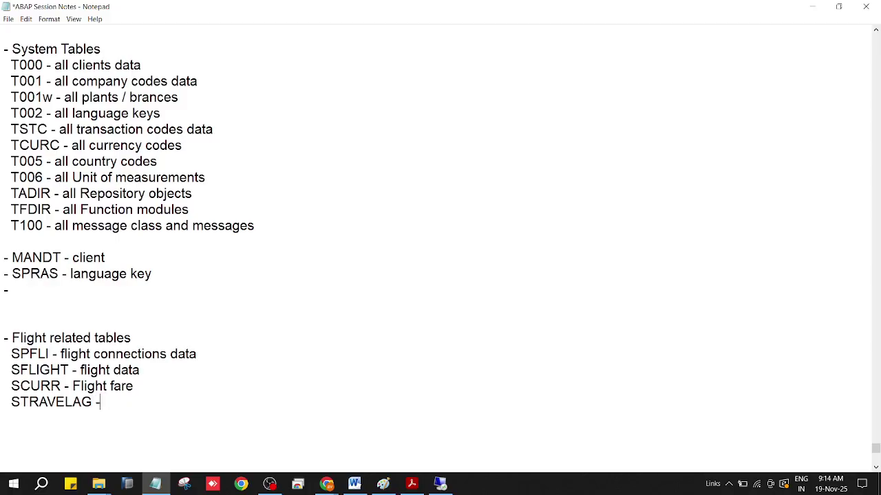
pyautogui.write('travel agency d')
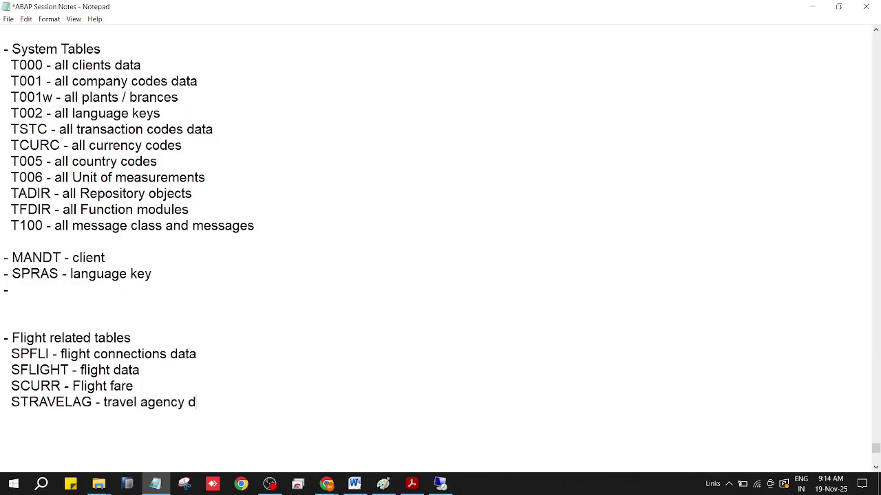
pyautogui.write('etails')
# - Add the line "SBOOK - booking details" below the STRAVELAG line
pyautogui.press('Return')
pyautogui.write('SBOOK ')
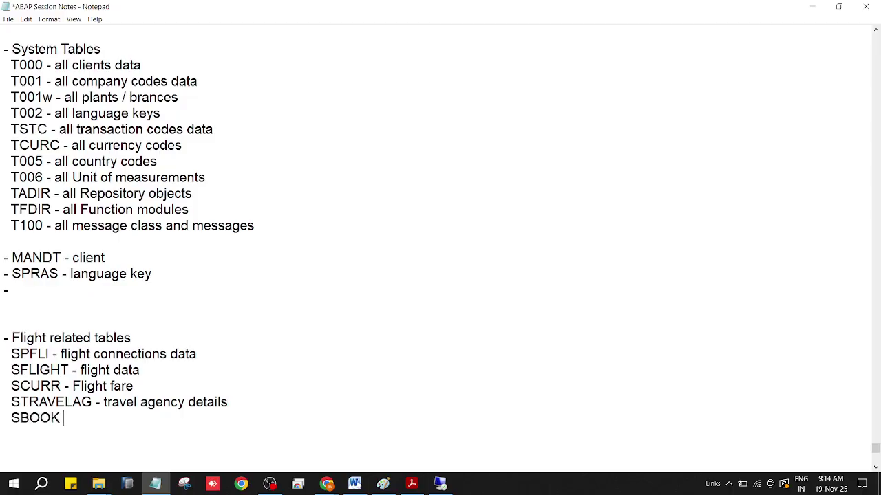
pyautogui.write('- booking custo')
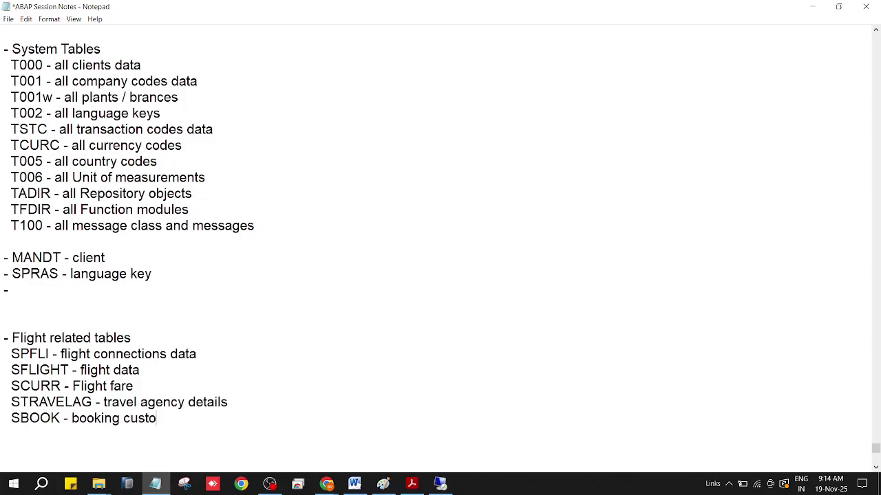
pyautogui.press('BackSpace')
pyautogui.press('BackSpace')
pyautogui.press('BackSpace')
pyautogui.press('BackSpace')
pyautogui.press('BackSpace')
pyautogui.write('details')
# - Add the line "SCUSTOM - customer datetails" below the SBOOK line
pyautogui.press('Return')
pyautogui.write('SCUSTOM ')
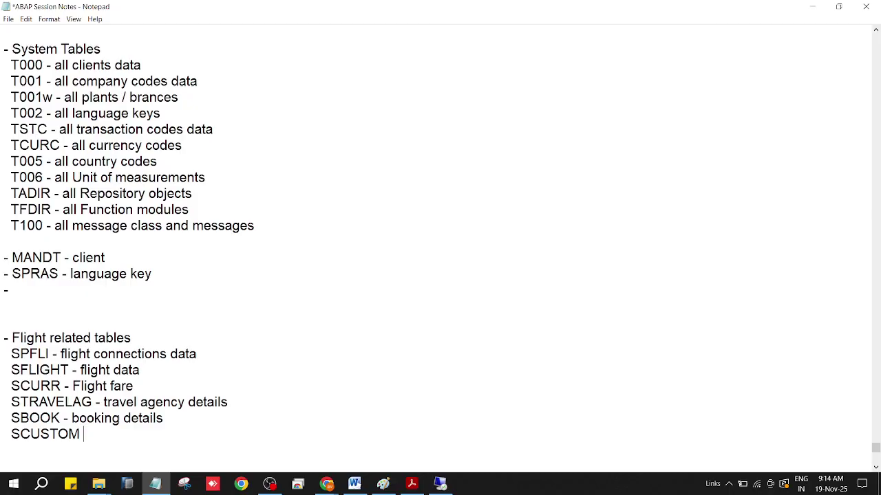
pyautogui.write('- C')
pyautogui.press('BackSpace')
pyautogui.write('customer data')
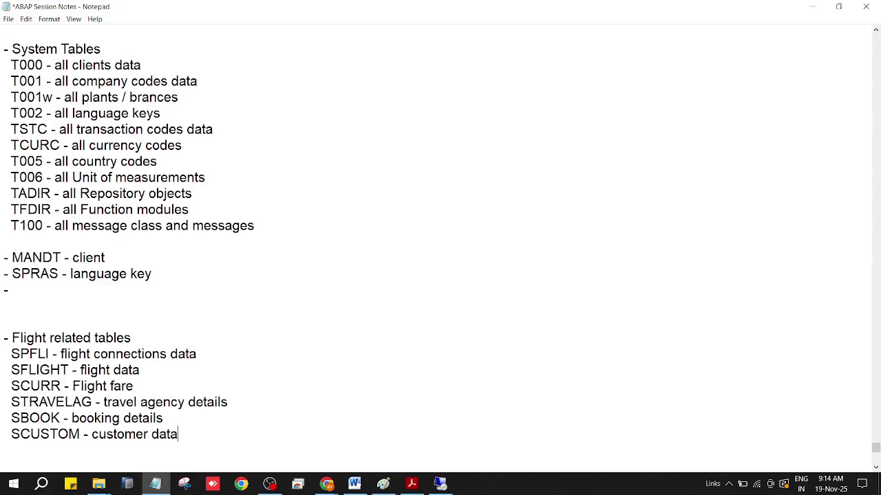
pyautogui.press('BackSpace')
pyautogui.write('etails')
# - Save the session notes with the added flight tables list
pyautogui.scroll(-1, 122, 418)
pyautogui.scroll(-1, 122, 418)
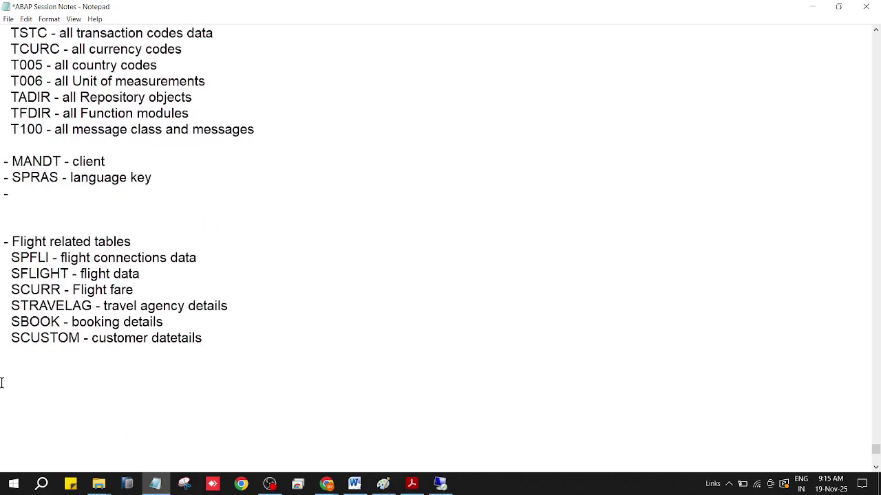
pyautogui.click(8, 19)
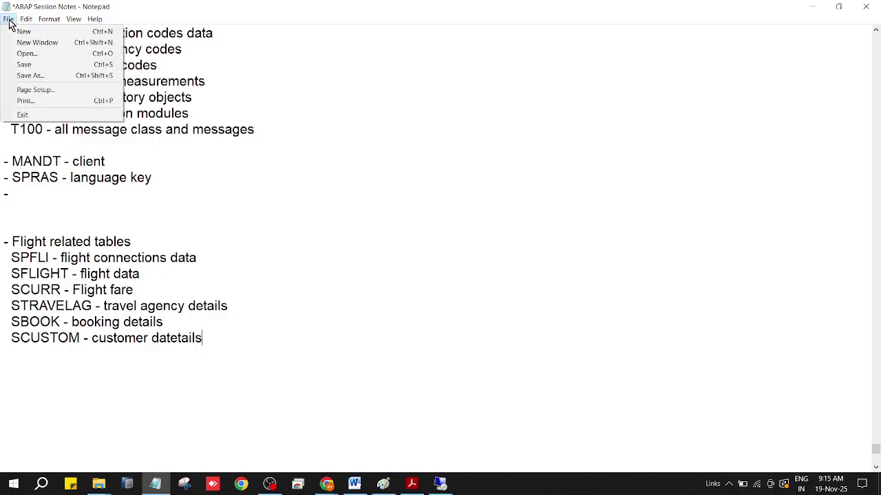
pyautogui.click(26, 64)
# - Below the flight tables list, after a blank line, add "CARRID - Flight code" and a line reading "CONNID"
pyautogui.scroll(3, 281, 336)
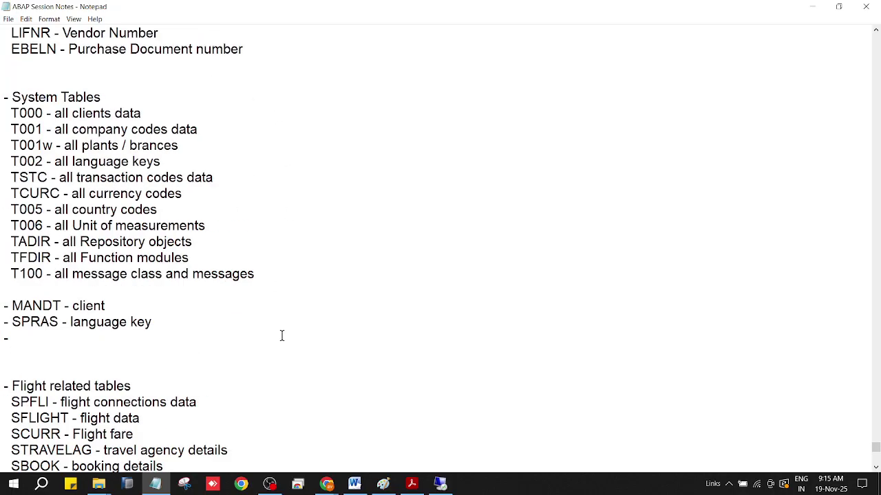
pyautogui.scroll(-3, 282, 336)
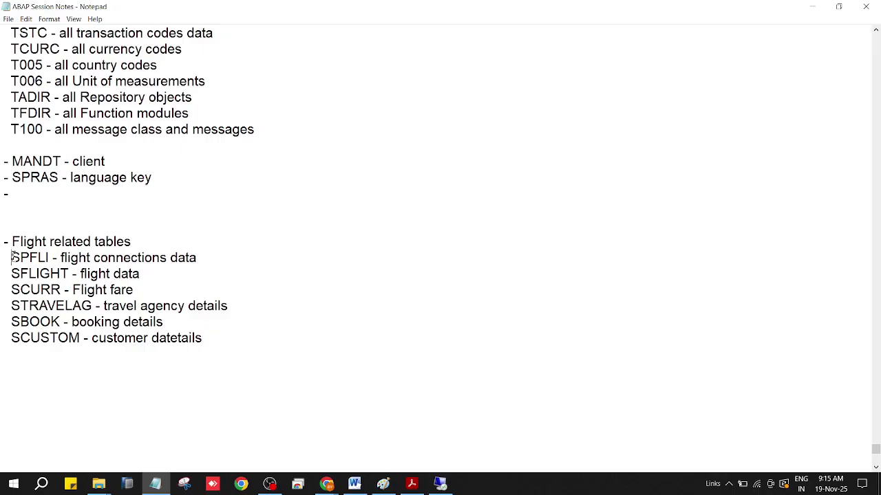
pyautogui.scroll(3, 76, 363)
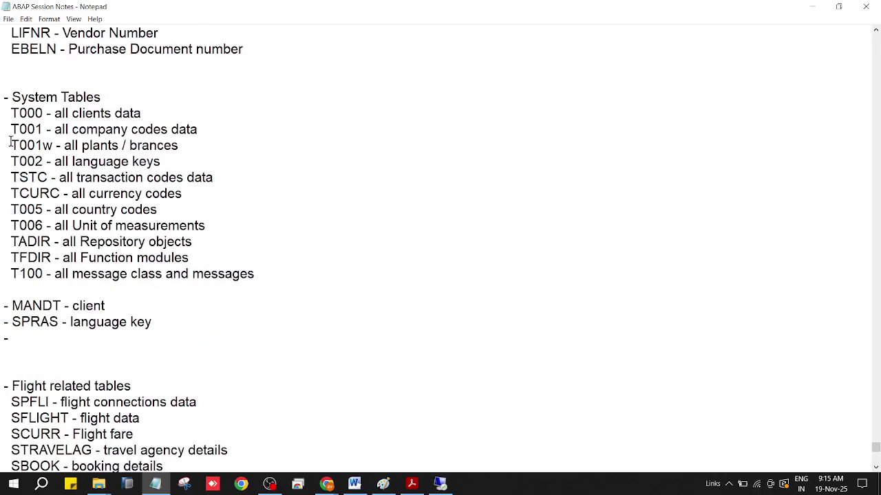
pyautogui.scroll(-4, 112, 371)
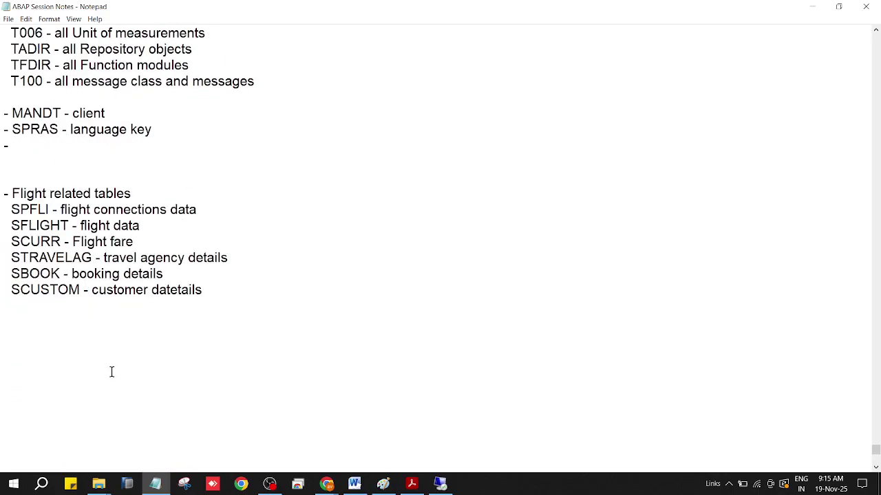
pyautogui.scroll(1, 112, 371)
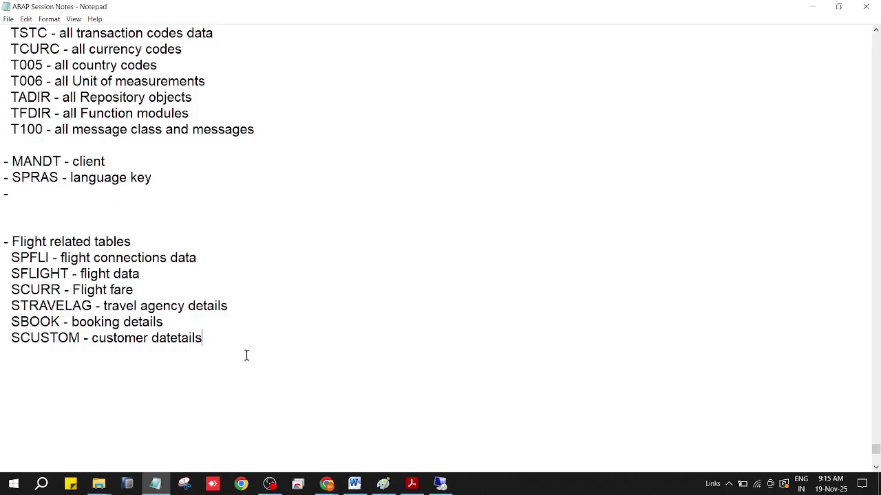
pyautogui.press('Return')
pyautogui.press('Return')
pyautogui.write('C')
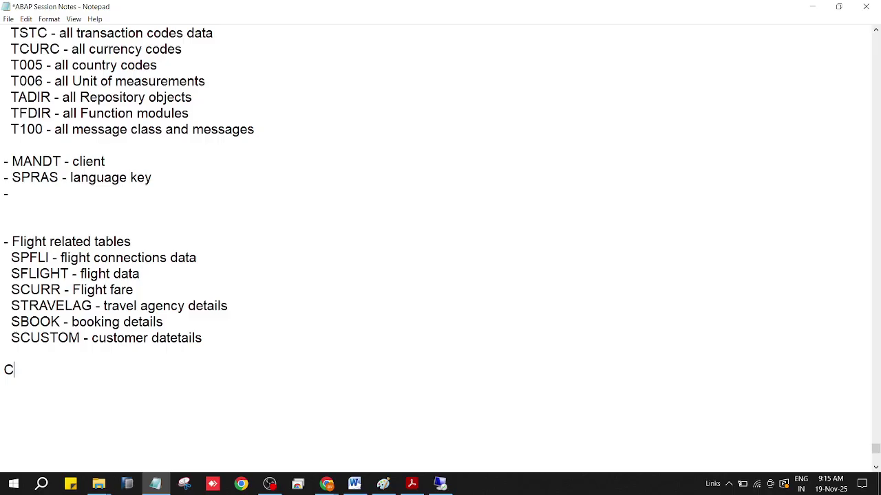
pyautogui.write('ARRID -')
pyautogui.write('c')
pyautogui.press('BackSpace')
pyautogui.write('CONNID')
pyautogui.press('Up')
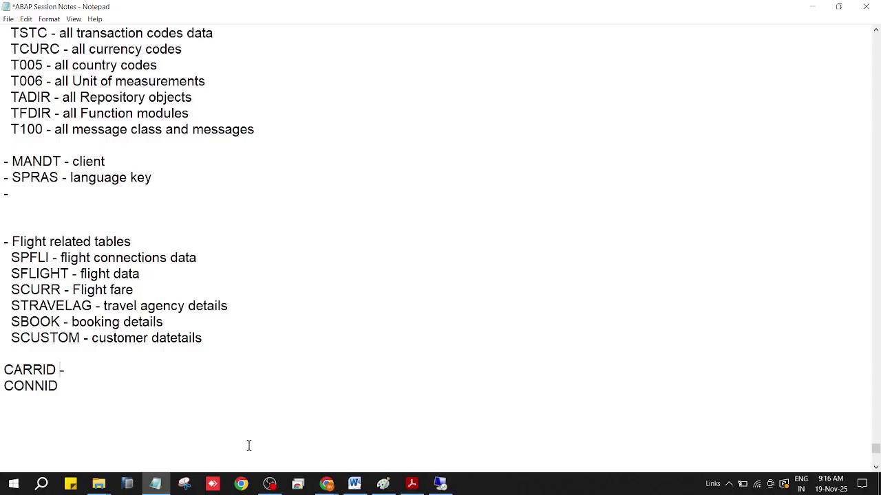
pyautogui.press('End')
pyautogui.write('Flight code')
# - Complete the CONNID line with the description "- connection flight number" and save the session notes
pyautogui.click(249, 446)
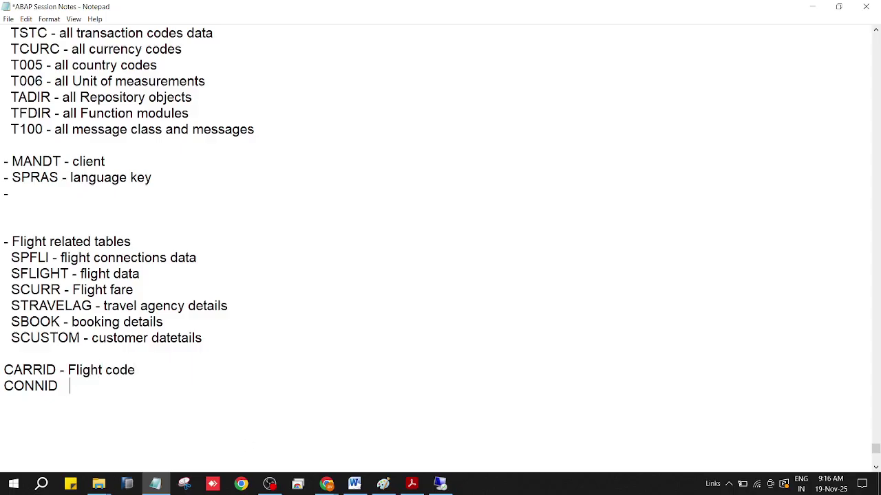
pyautogui.press('BackSpace')
pyautogui.press('BackSpace')
pyautogui.press('BackSpace')
pyautogui.write('- connection figl')
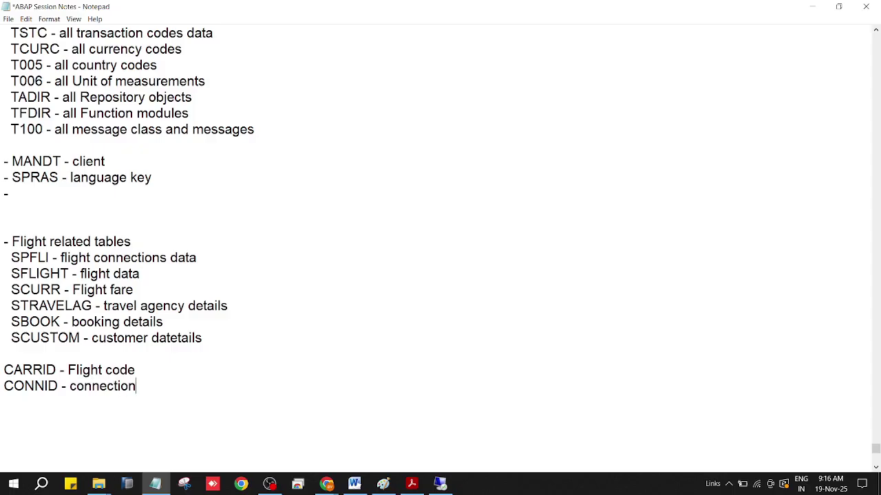
pyautogui.press('BackSpace')
pyautogui.press('BackSpace')
pyautogui.press('BackSpace')
pyautogui.write('light number')
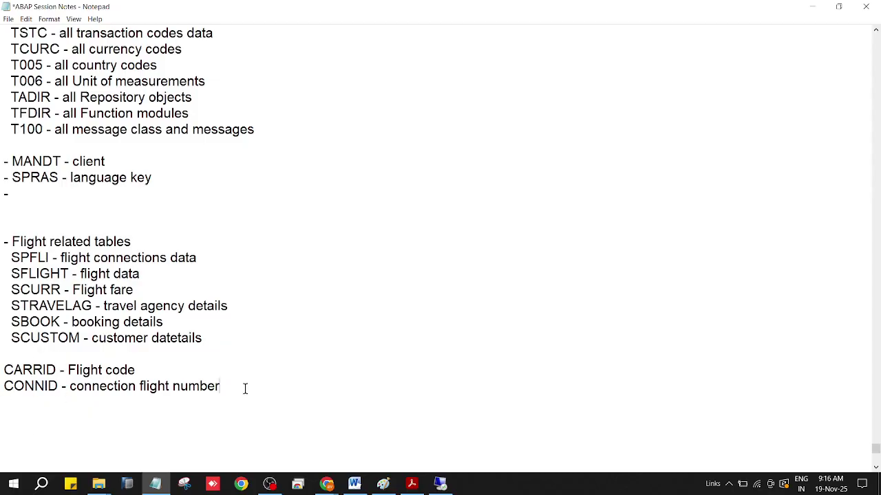
pyautogui.click(8, 18)
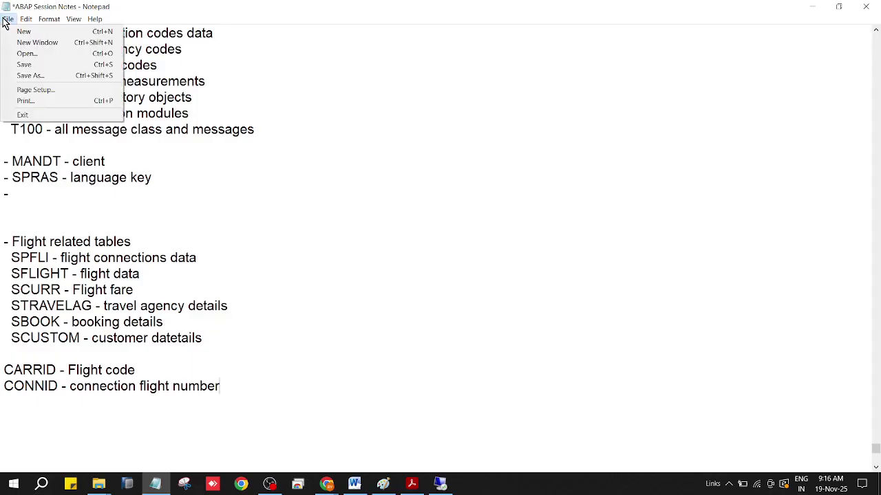
pyautogui.click(21, 65)
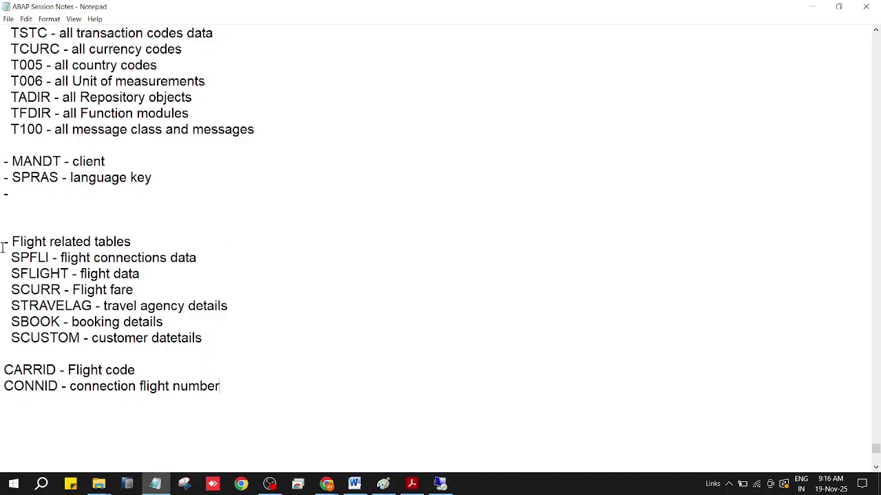
# - Append "( are used IDES system - for leaning / training / demo purpose )" to the "Flight related tables" heading and save the session notes
pyautogui.moveTo(4, 243); pyautogui.dragTo(220, 389)
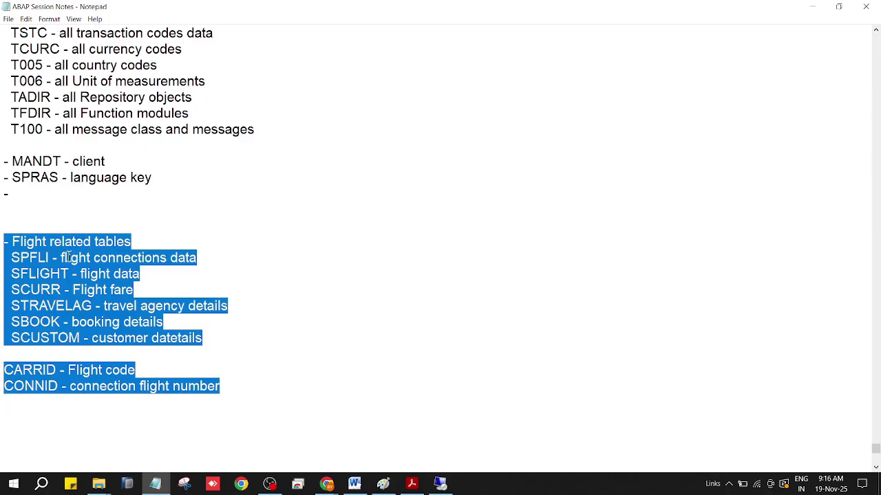
pyautogui.click(195, 240)
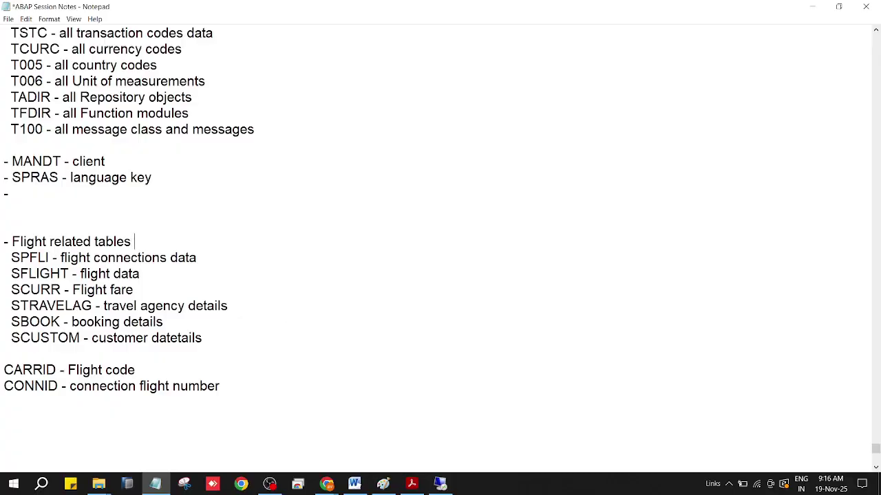
pyautogui.write('( are used IDES syst')
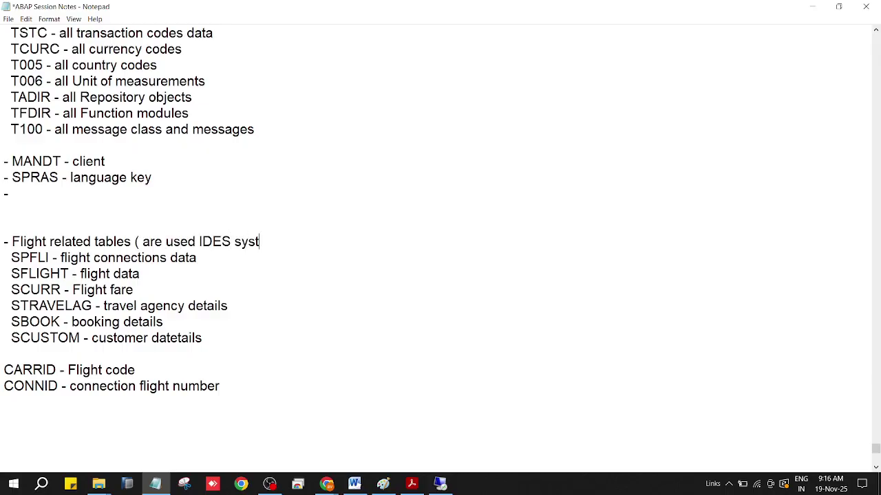
pyautogui.write('em - for leaning ')
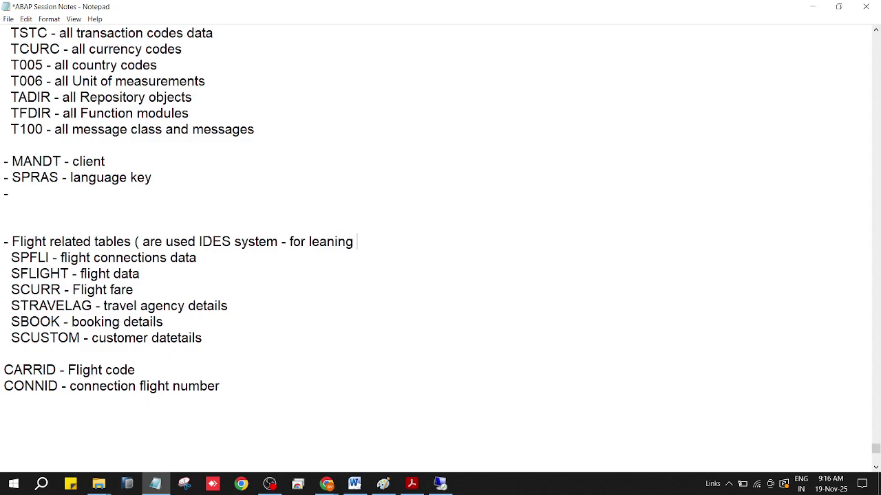
pyautogui.write('/ training / de')
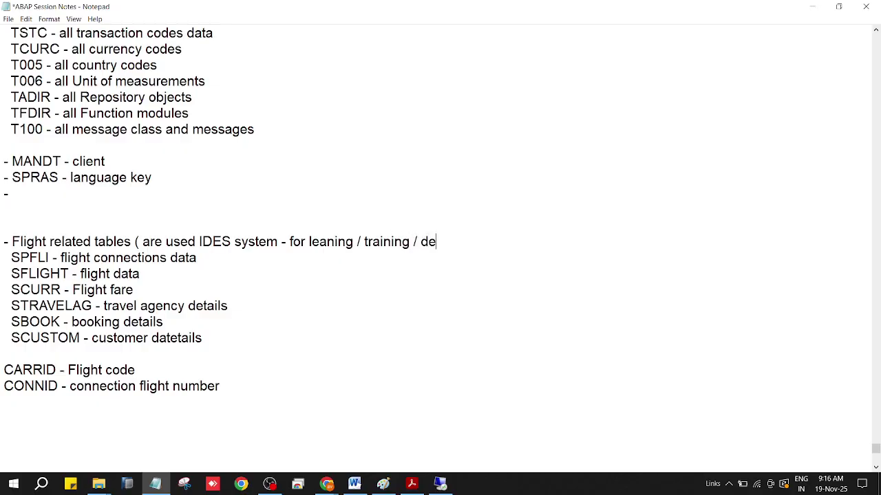
pyautogui.write('mo purpose')
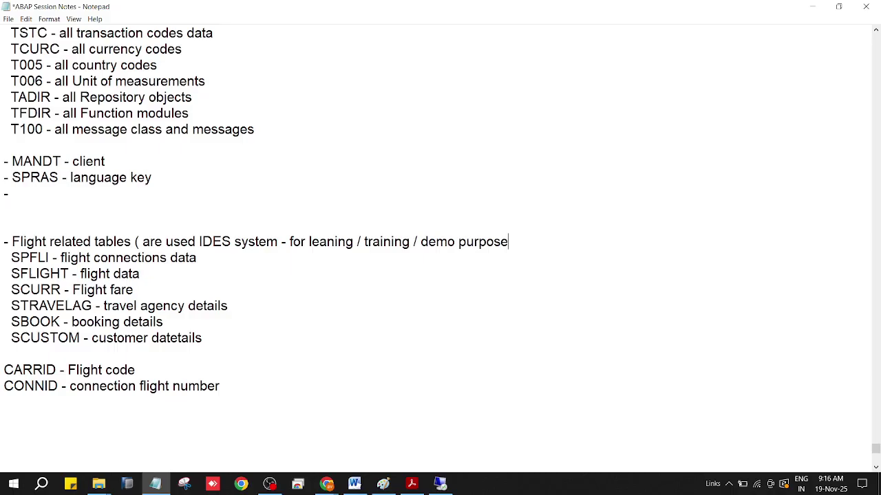
pyautogui.write(' )')
pyautogui.hotkey('ctrl', 's')
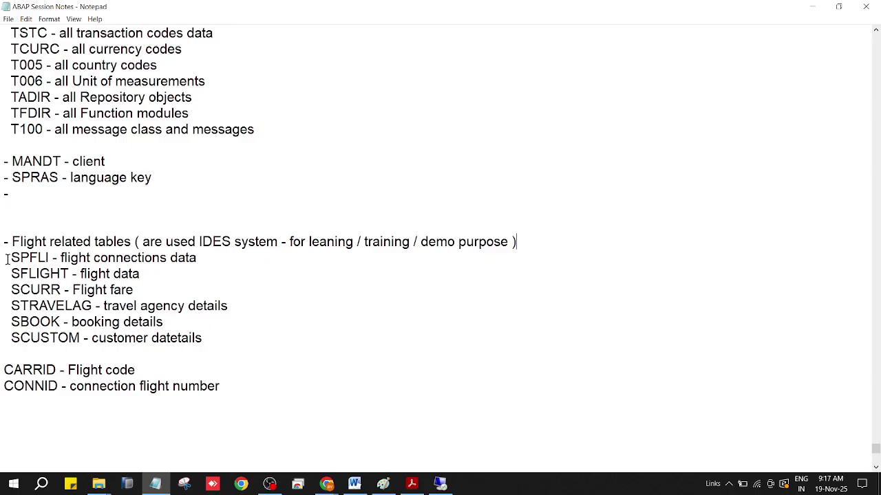
pyautogui.moveTo(5, 258); pyautogui.dragTo(211, 339)
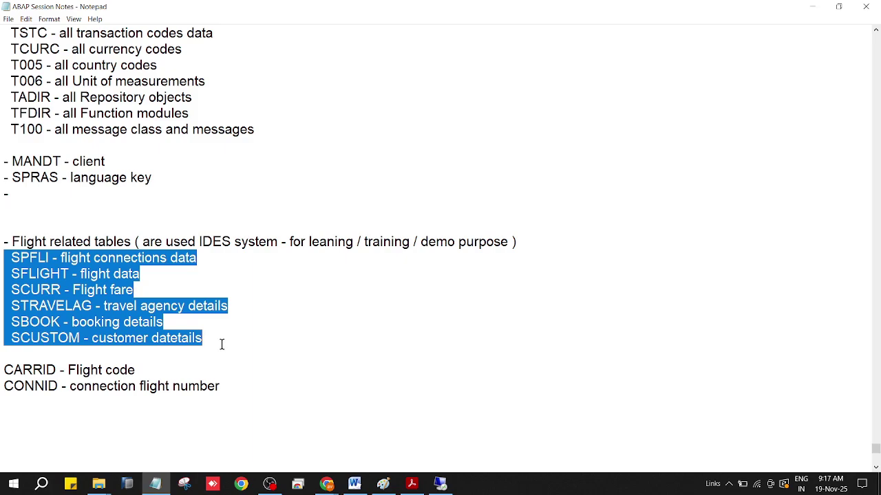
pyautogui.click(222, 344)
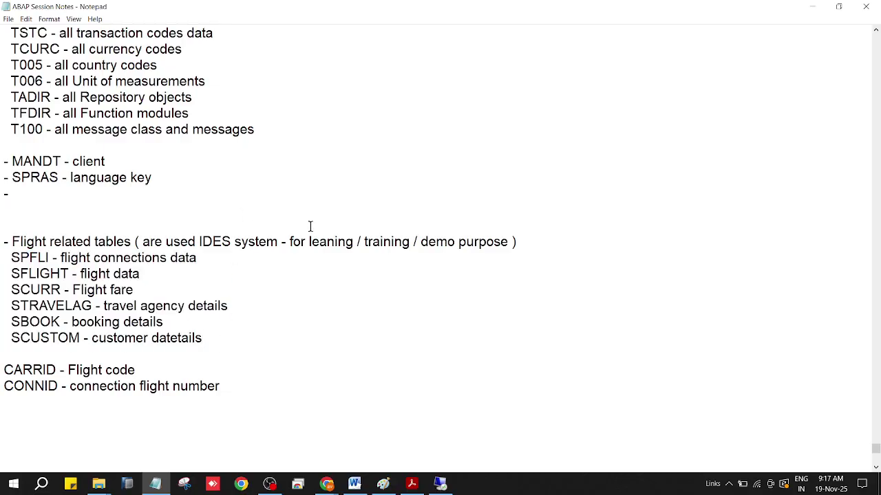
pyautogui.moveTo(5, 253); pyautogui.dragTo(203, 334)
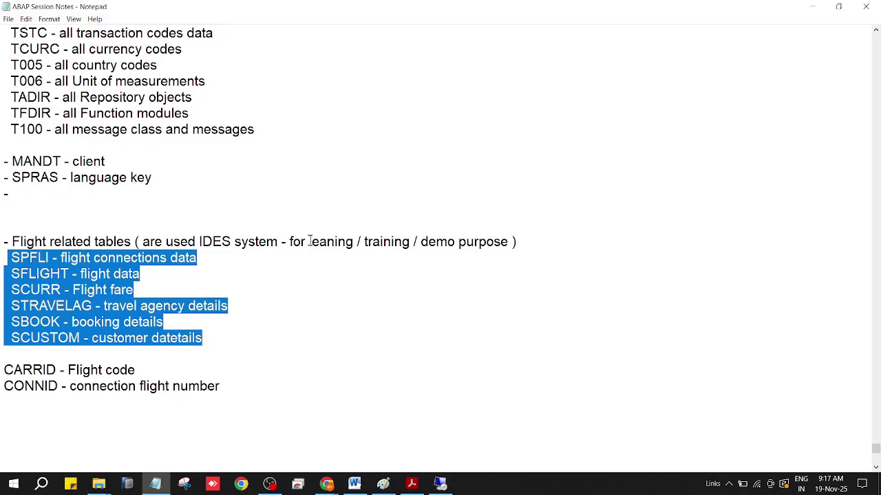
pyautogui.moveTo(309, 241); pyautogui.dragTo(456, 242)
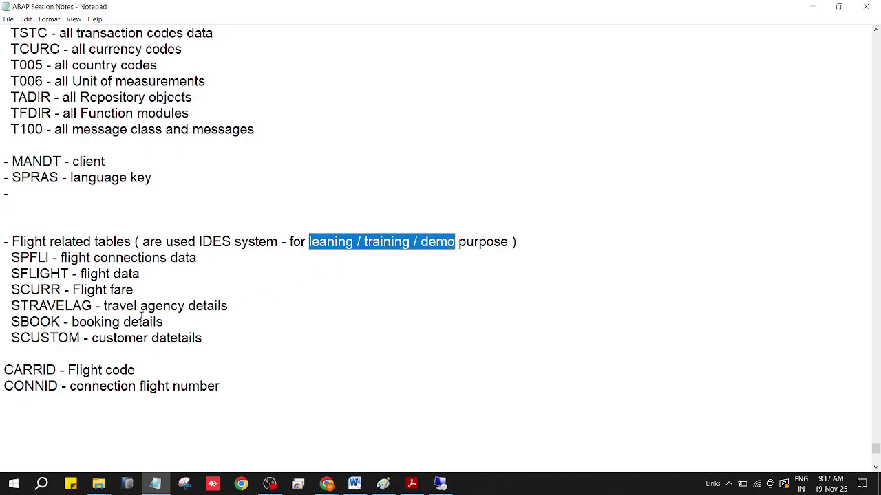
pyautogui.moveTo(8, 258); pyautogui.dragTo(202, 337)
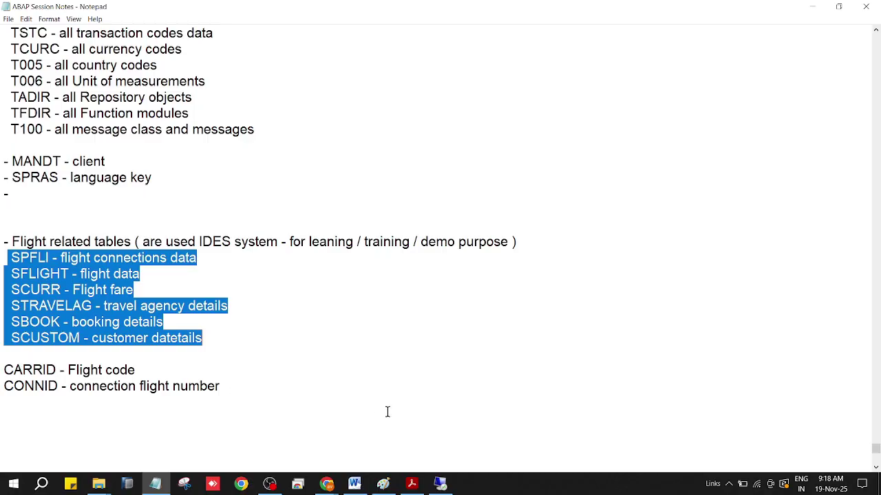
# - Switch to BC-ABAP DICTIONARY.pdf in Adobe Acrobat Reader and look through its sections on tables, table fields, includes and foreign keys
pyautogui.moveTo(413, 488)
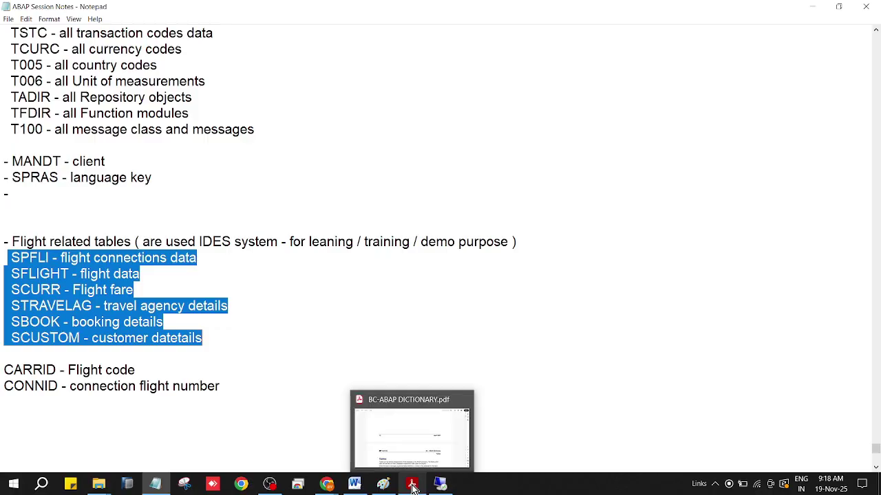
pyautogui.click(442, 440)
pyautogui.scroll(-10, 377, 285)
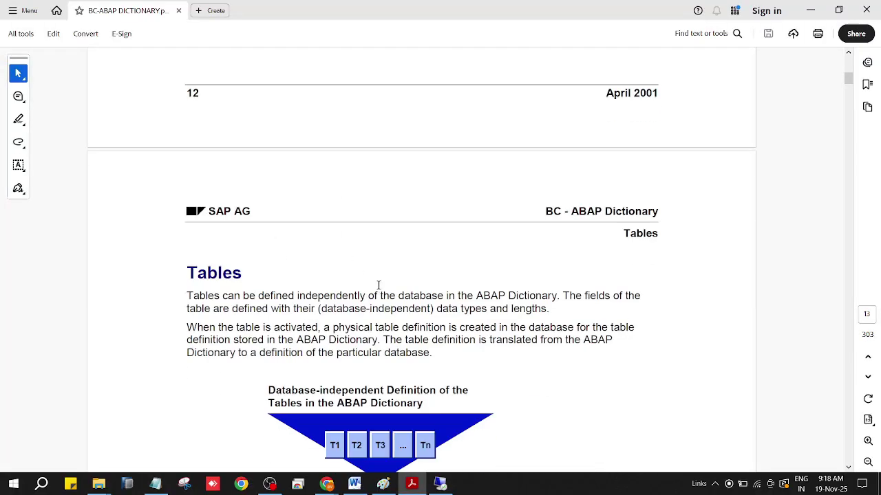
pyautogui.scroll(-6, 378, 283)
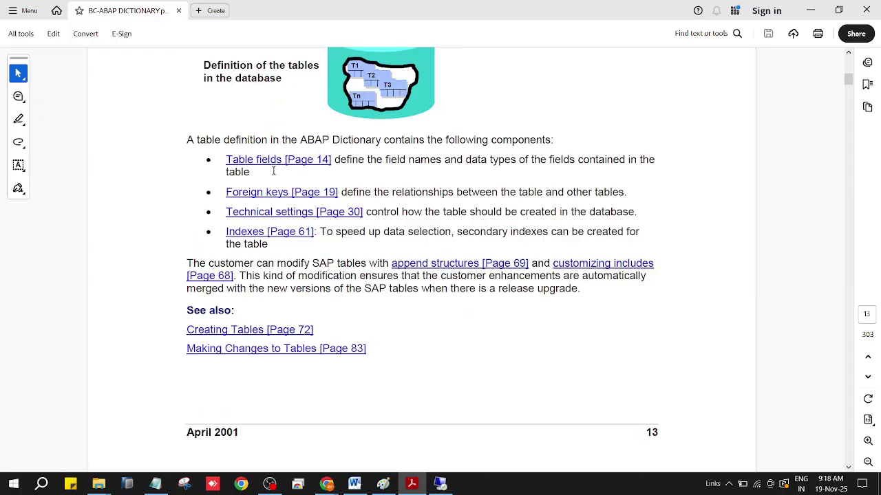
pyautogui.doubleClick(254, 331)
pyautogui.doubleClick(255, 333)
pyautogui.scroll(-15, 438, 307)
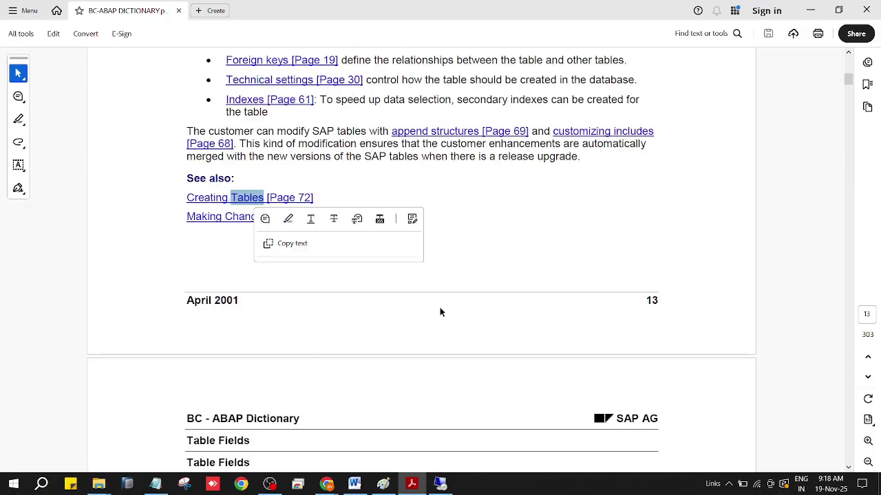
pyautogui.scroll(-20, 438, 308)
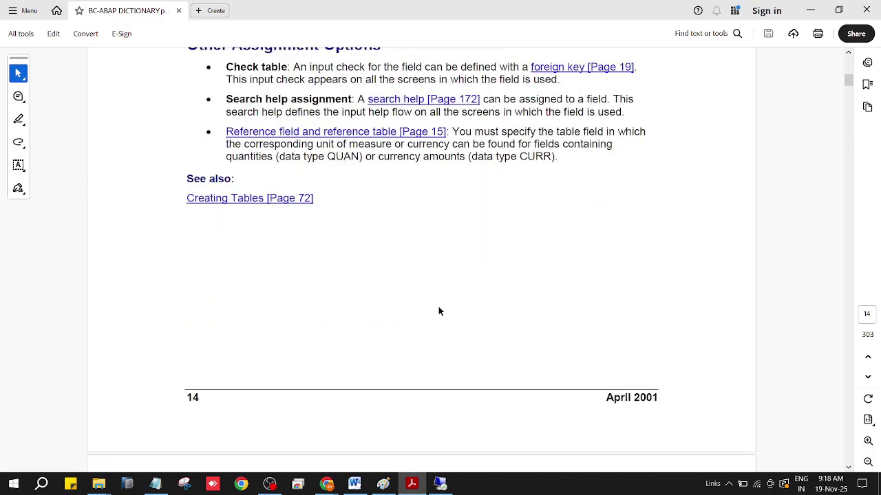
pyautogui.scroll(-20, 438, 311)
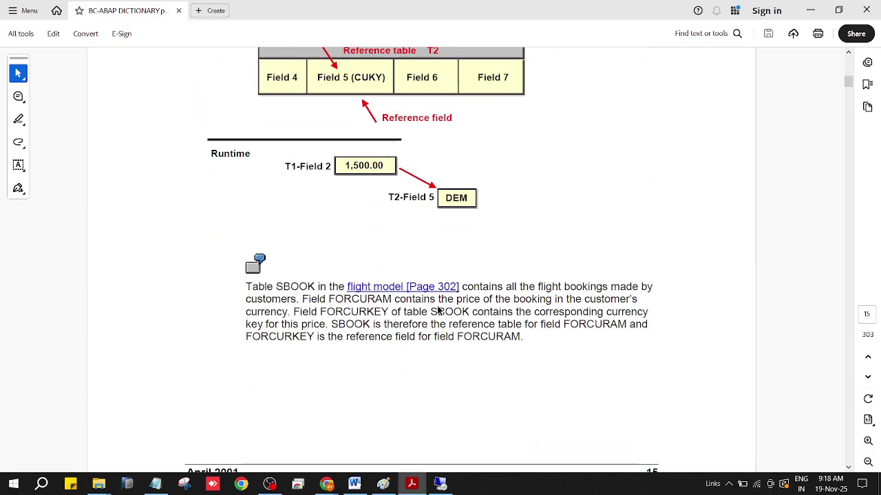
pyautogui.scroll(-2, 437, 311)
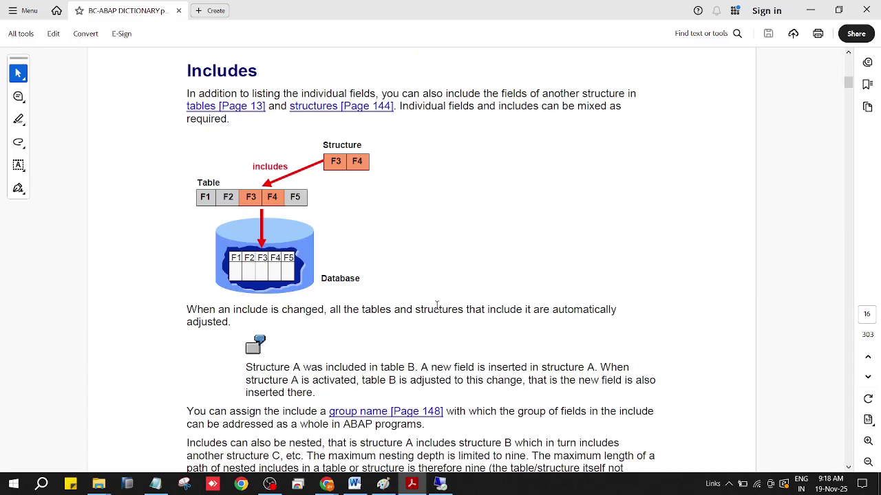
pyautogui.scroll(-20, 436, 305)
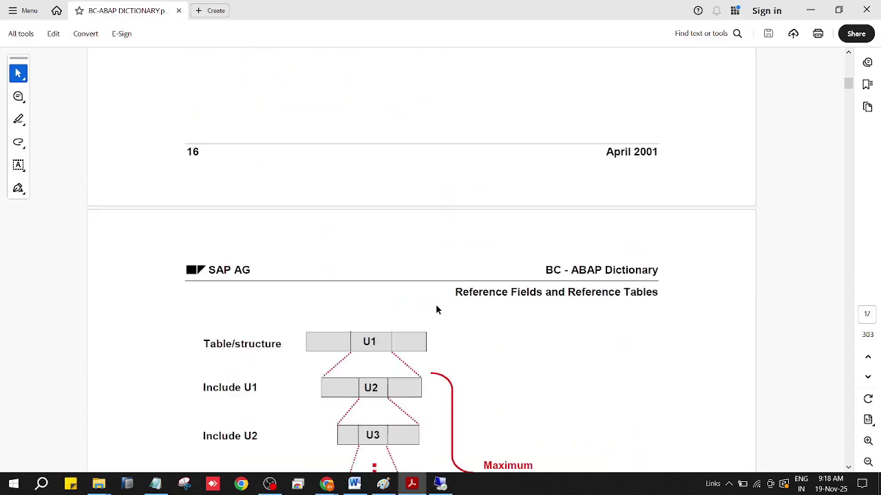
pyautogui.scroll(-20, 436, 310)
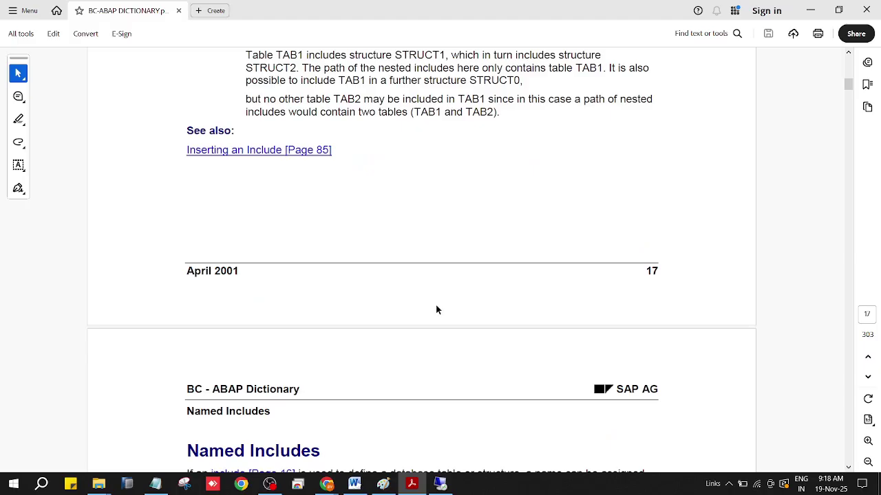
pyautogui.scroll(-10, 436, 307)
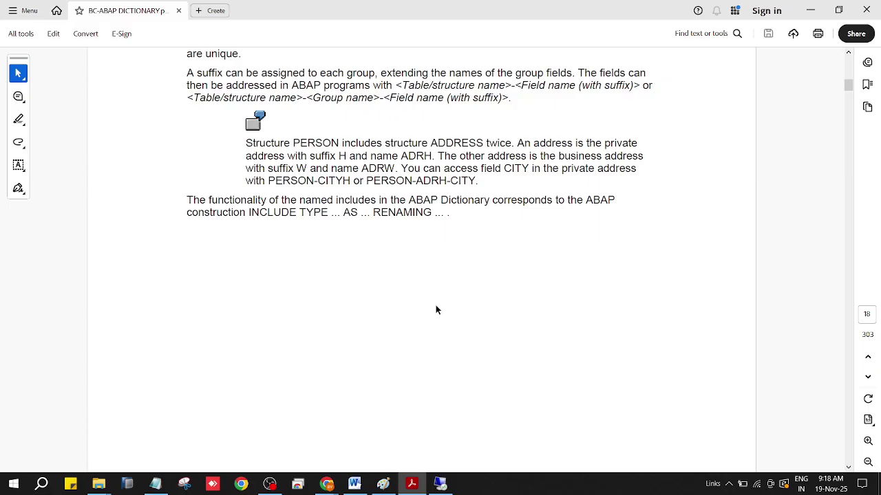
pyautogui.scroll(-20, 435, 306)
pyautogui.scroll(-10, 435, 305)
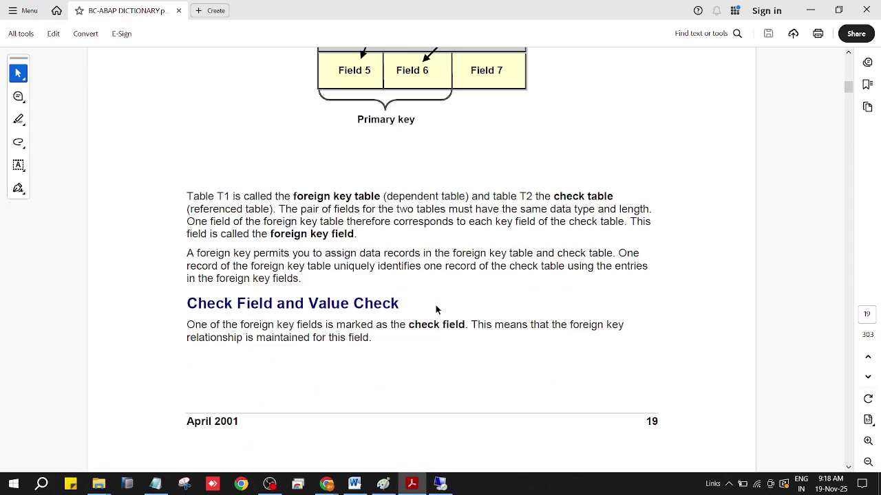
pyautogui.scroll(-9, 435, 306)
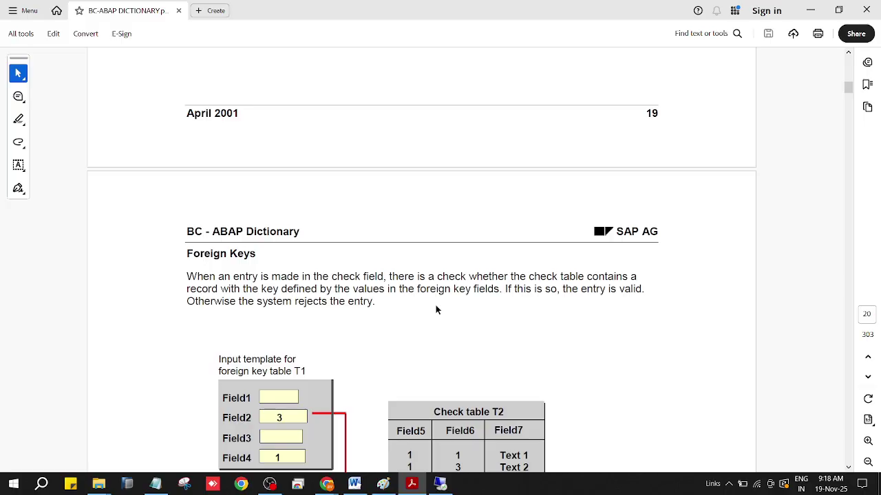
# - Search the ABAP Dictionary PDF for "sflight"
pyautogui.hotkey('ctrl', 'f')
pyautogui.write('sfl')
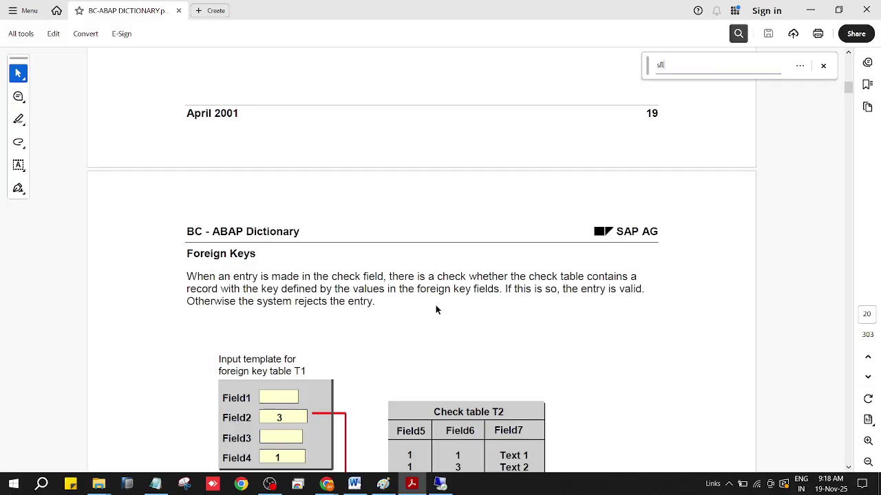
pyautogui.write('igh')
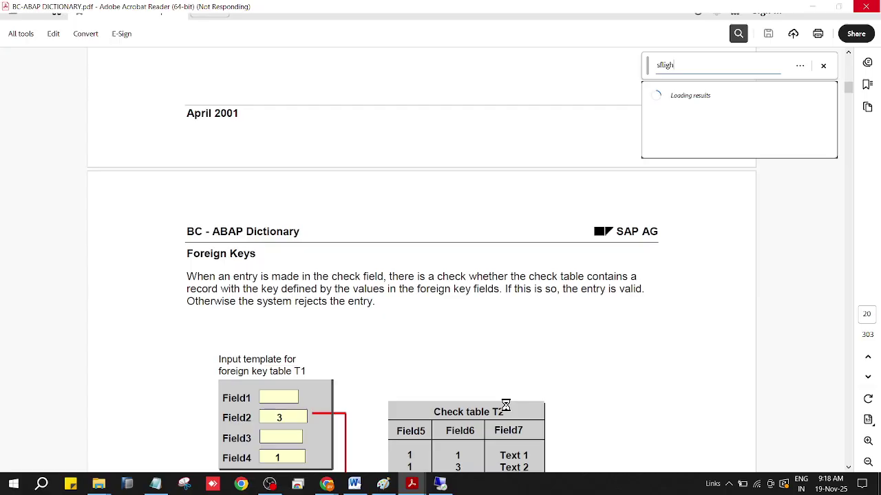
pyautogui.write('t')
pyautogui.press('Return')
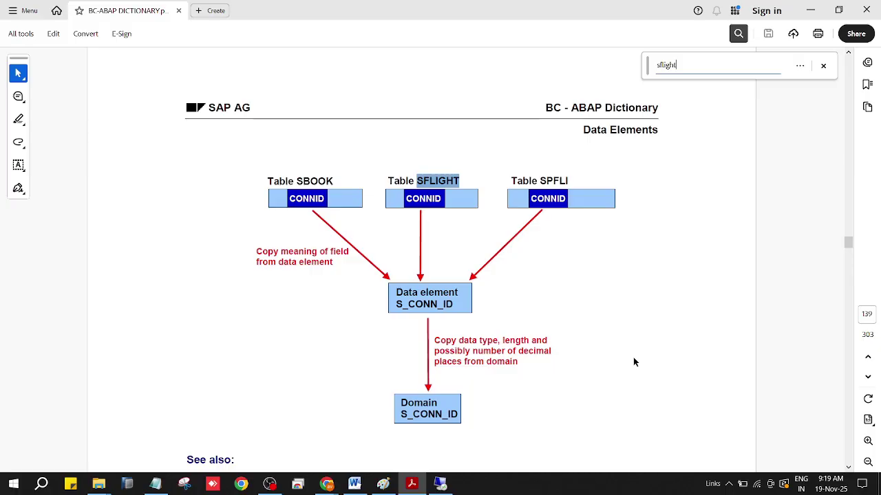
# - Return to the ABAP session notes in Notepad and review the flight, system, MM and SD table lists and the Database Table section
pyautogui.click(810, 7)
pyautogui.moveTo(216, 344); pyautogui.dragTo(2, 265)
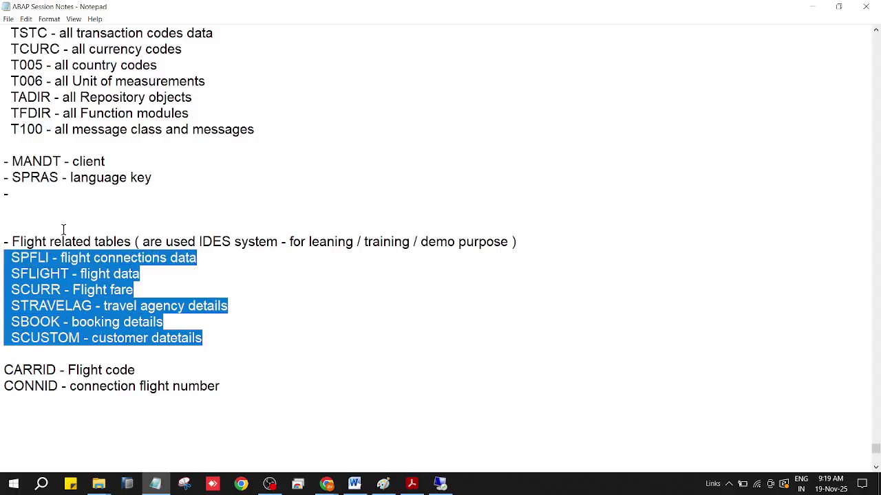
pyautogui.scroll(2, 228, 237)
pyautogui.scroll(11, 229, 238)
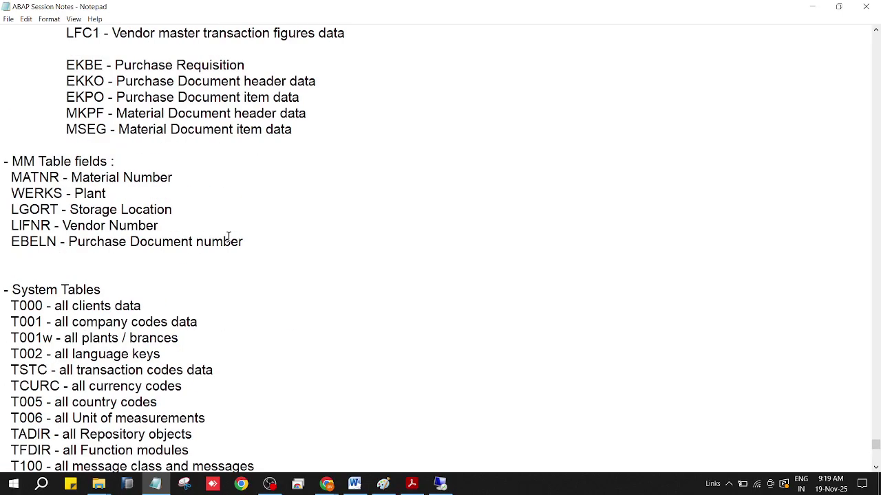
pyautogui.scroll(-6, 229, 238)
pyautogui.scroll(-8, 229, 238)
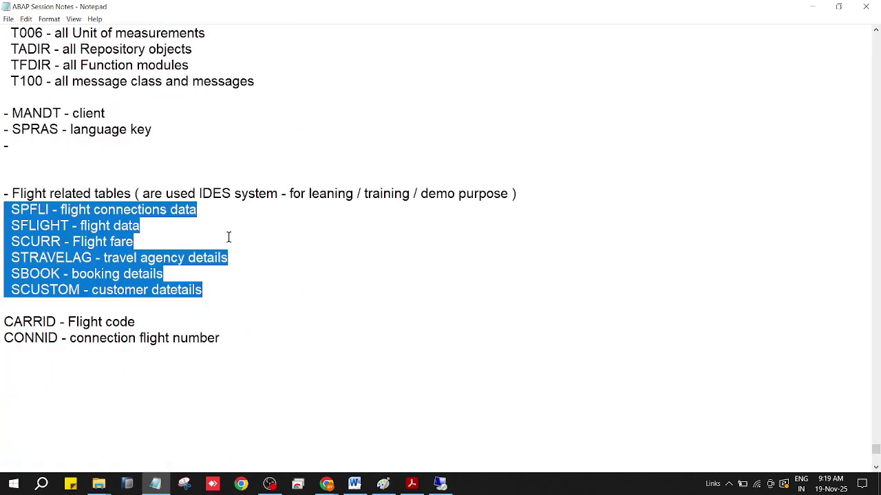
pyautogui.click(216, 293)
pyautogui.moveTo(204, 290); pyautogui.dragTo(2, 215)
pyautogui.scroll(13, 301, 300)
pyautogui.scroll(5, 301, 300)
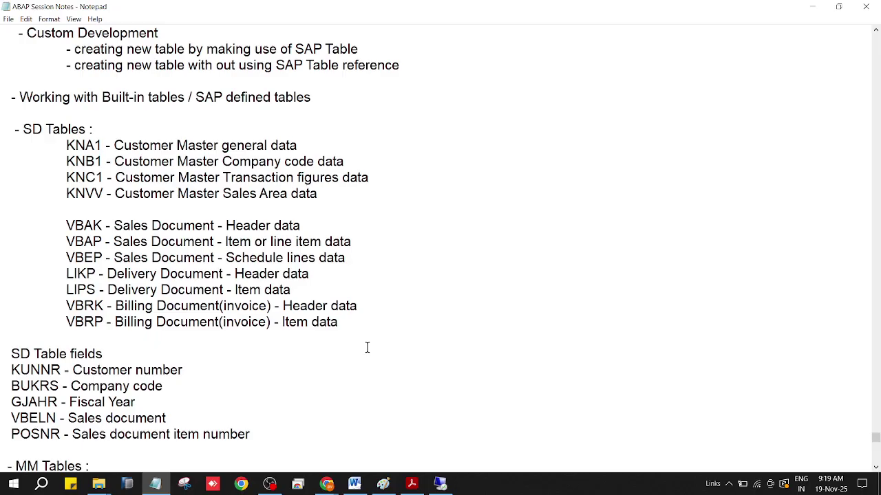
pyautogui.scroll(4, 366, 347)
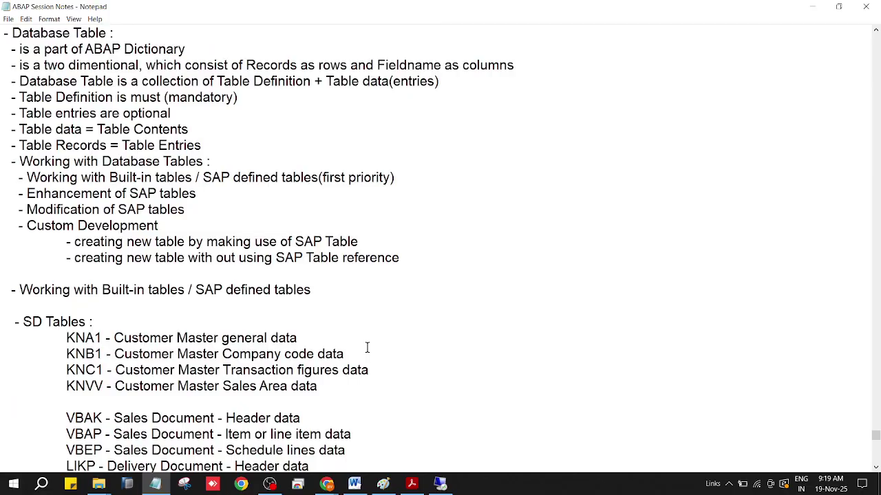
pyautogui.click(10, 343)
pyautogui.scroll(-1, 371, 328)
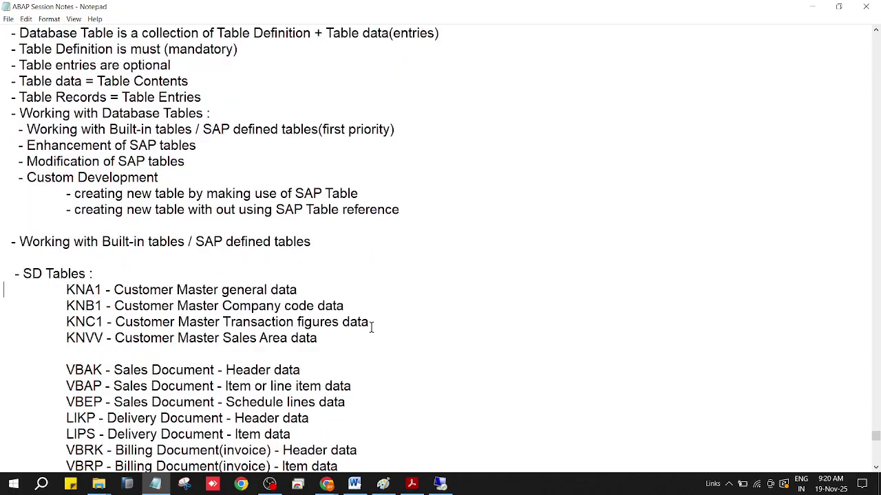
pyautogui.scroll(-2, 371, 327)
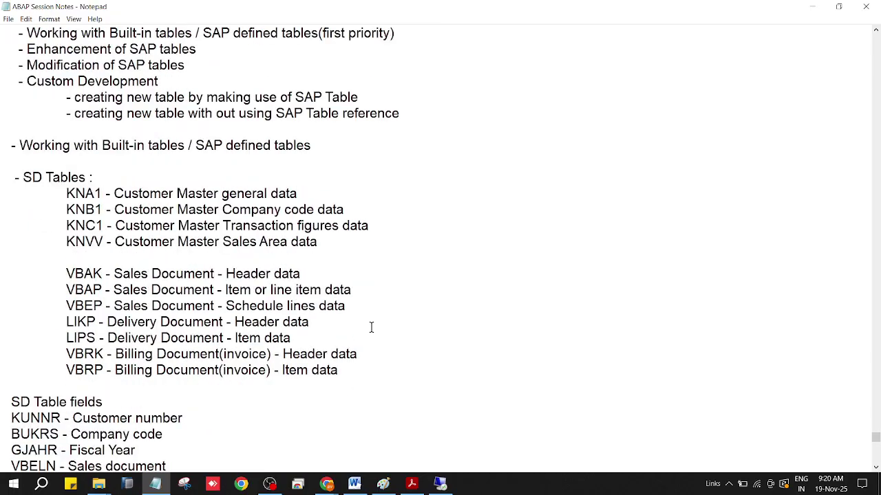
# - Save the session notes and review the "Working with Database Tables" list in the Database Table section
pyautogui.click(8, 19)
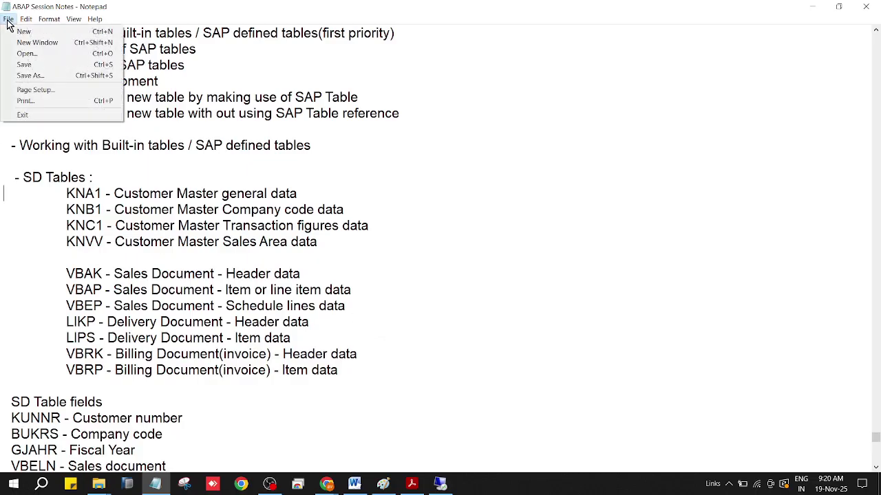
pyautogui.click(20, 65)
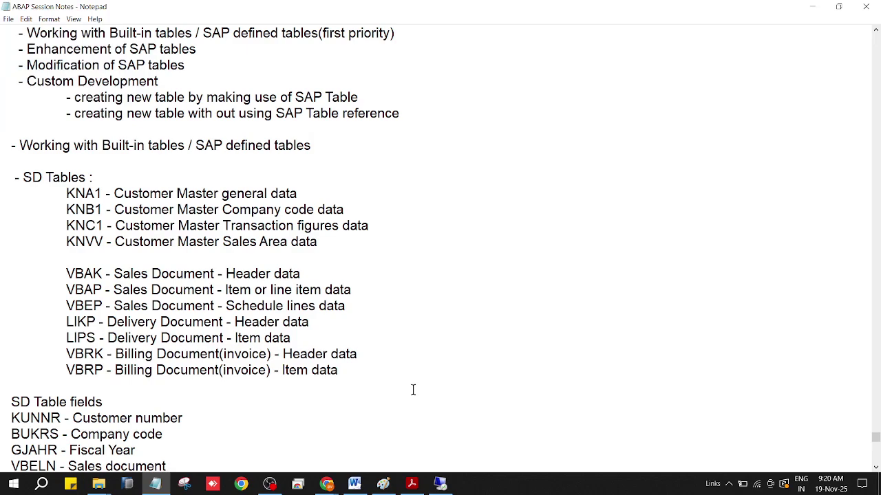
pyautogui.scroll(-1, 413, 390)
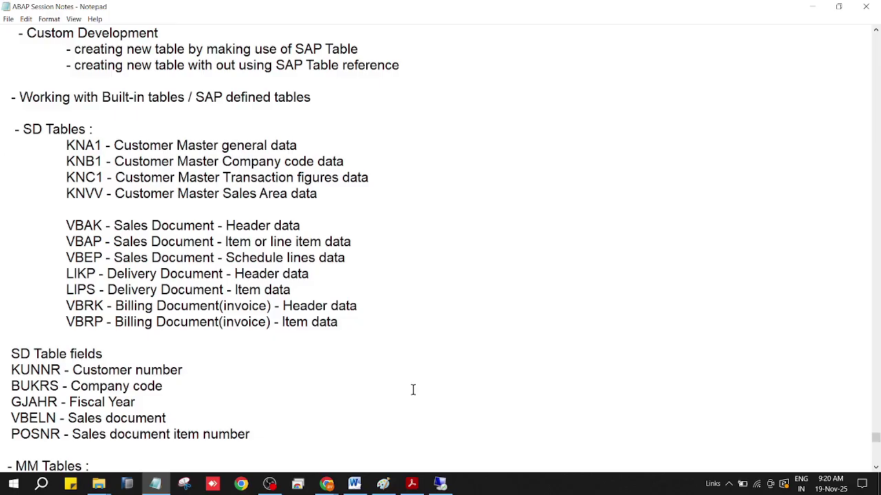
pyautogui.scroll(5, 406, 387)
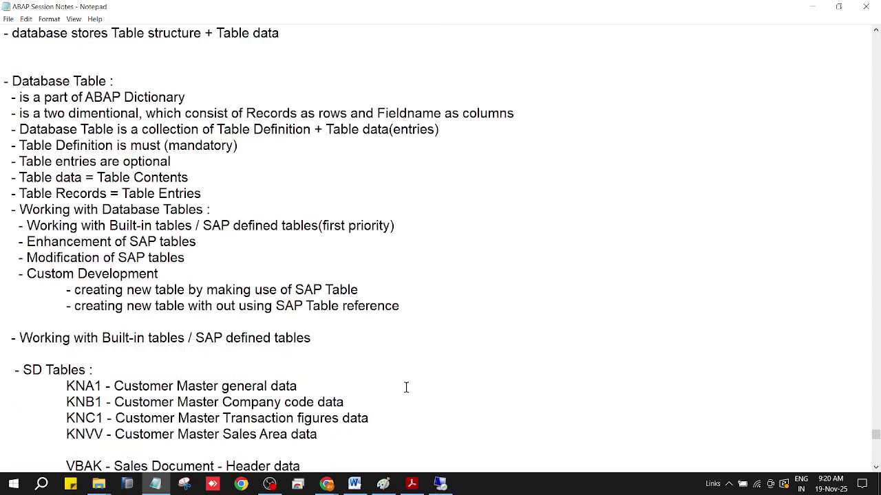
pyautogui.scroll(-1, 406, 387)
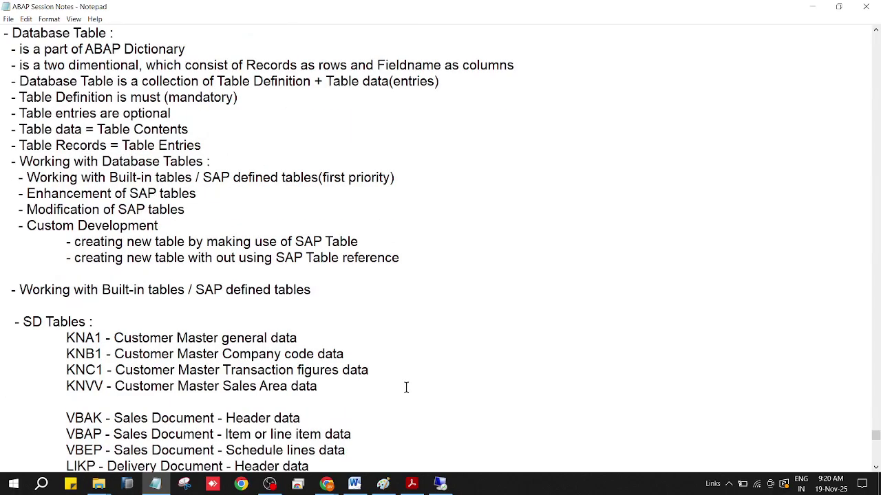
pyautogui.scroll(2, 406, 387)
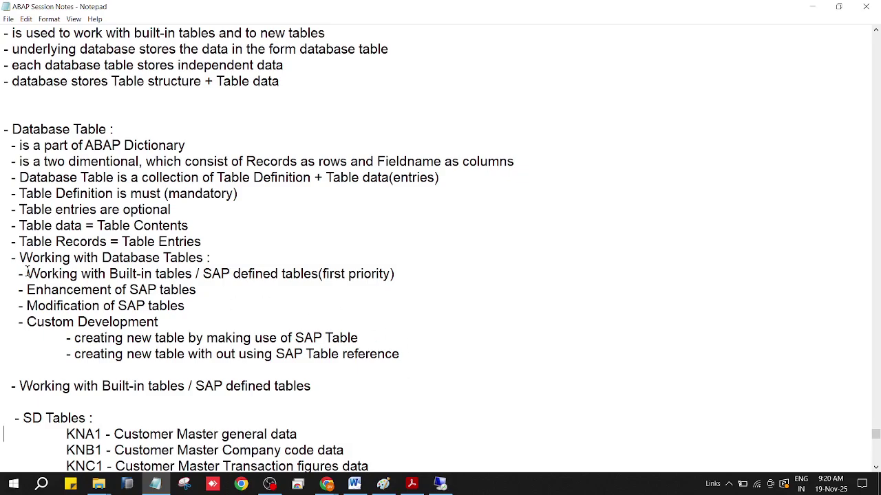
pyautogui.moveTo(26, 272); pyautogui.dragTo(319, 268)
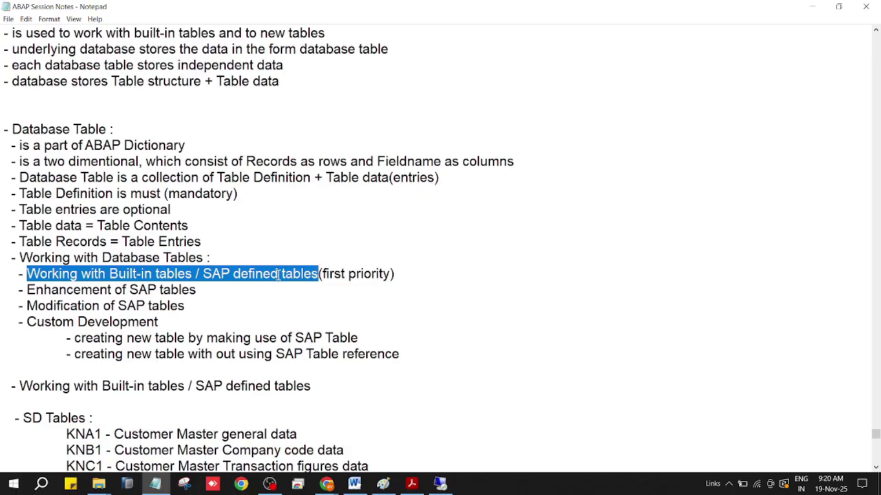
pyautogui.moveTo(408, 349); pyautogui.dragTo(2, 293)
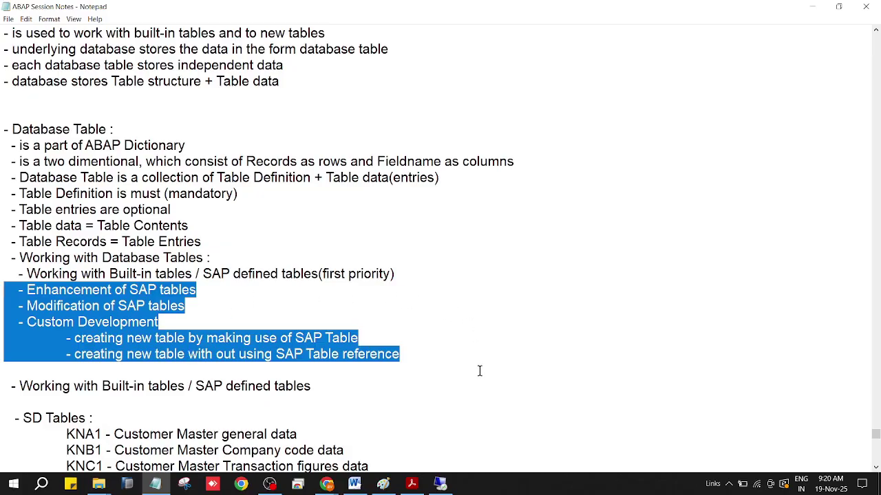
pyautogui.click(407, 357)
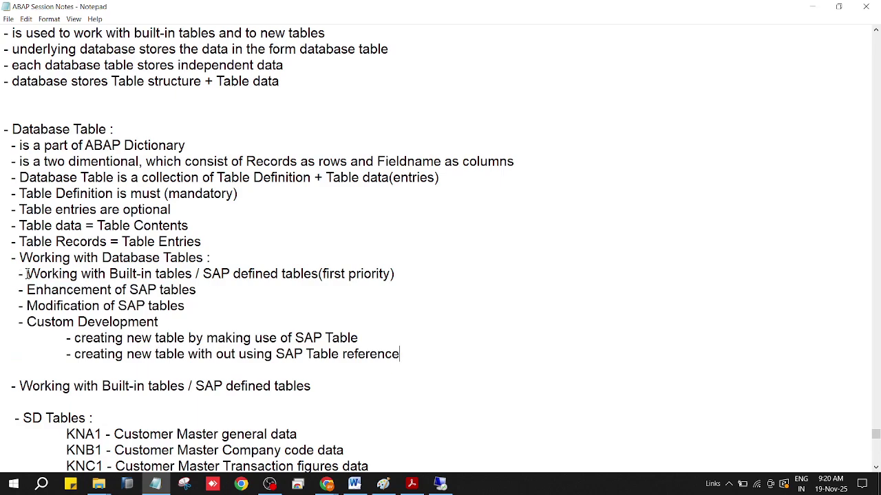
pyautogui.moveTo(26, 275); pyautogui.dragTo(320, 274)
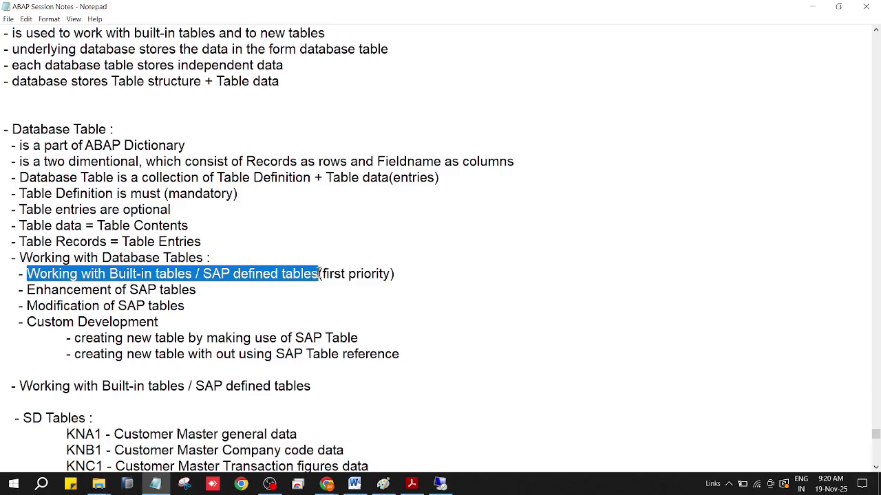
pyautogui.click(382, 399)
# - Add the line "- Explrore Database Table" below the CONNID entry at the end of the session notes
pyautogui.scroll(-5, 381, 399)
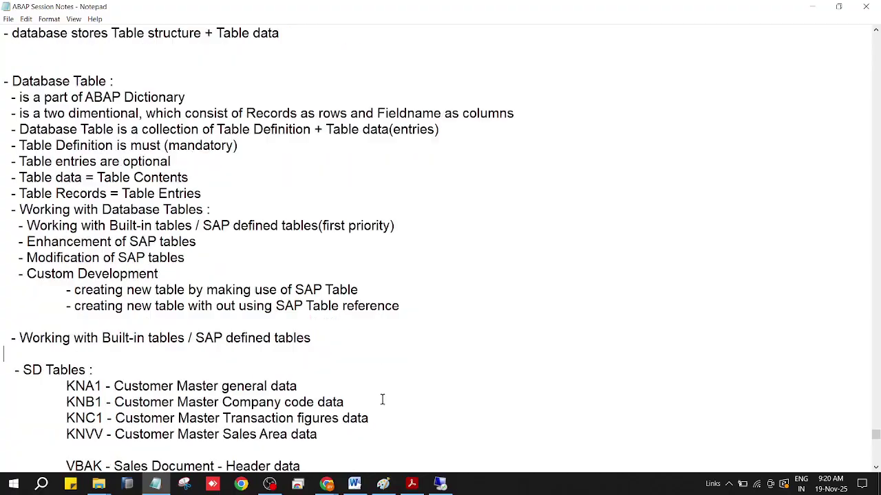
pyautogui.scroll(-11, 382, 399)
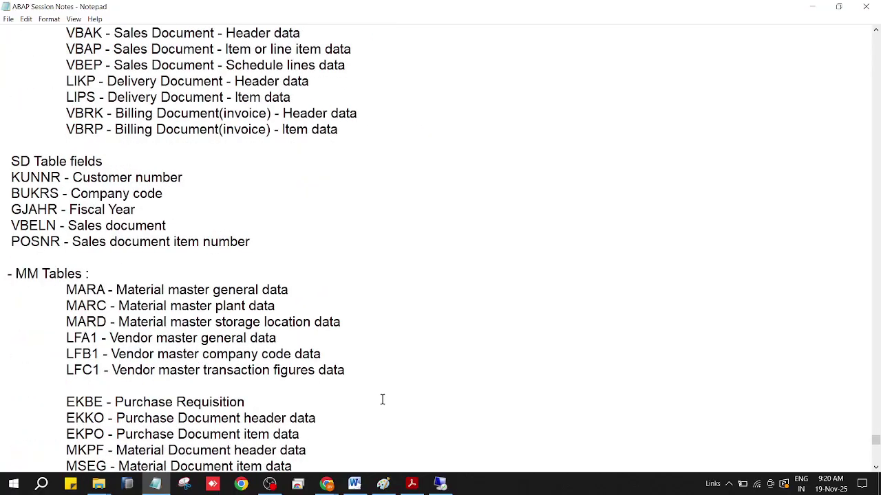
pyautogui.scroll(-4, 382, 399)
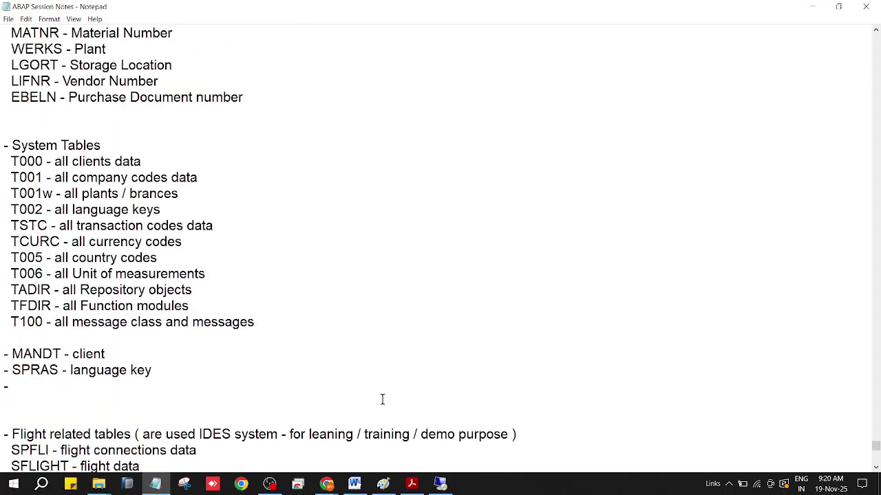
pyautogui.scroll(-6, 382, 399)
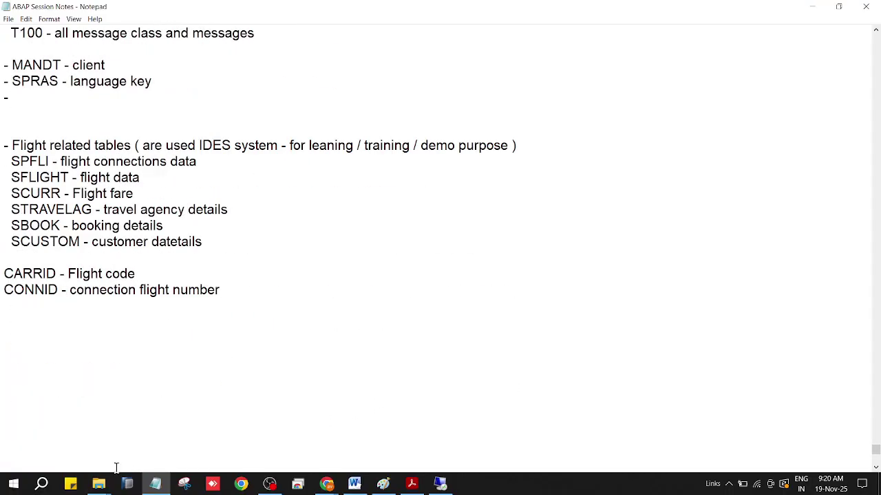
pyautogui.scroll(-3, 238, 376)
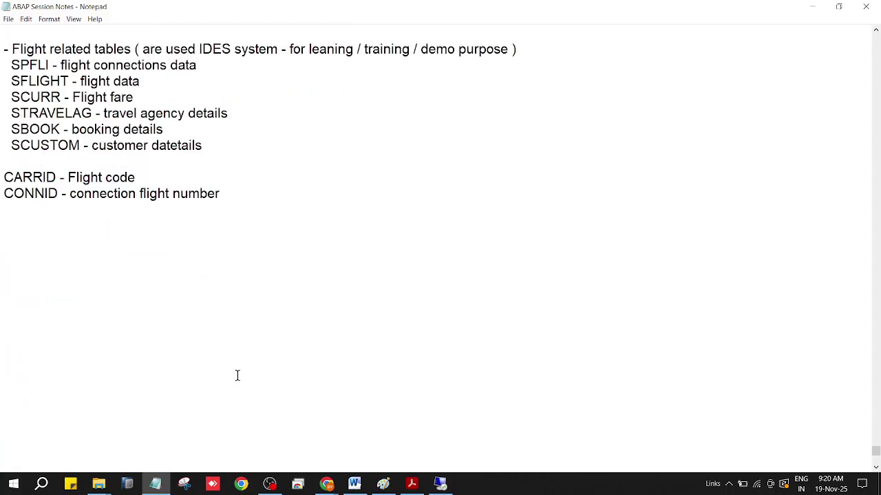
pyautogui.click(61, 203)
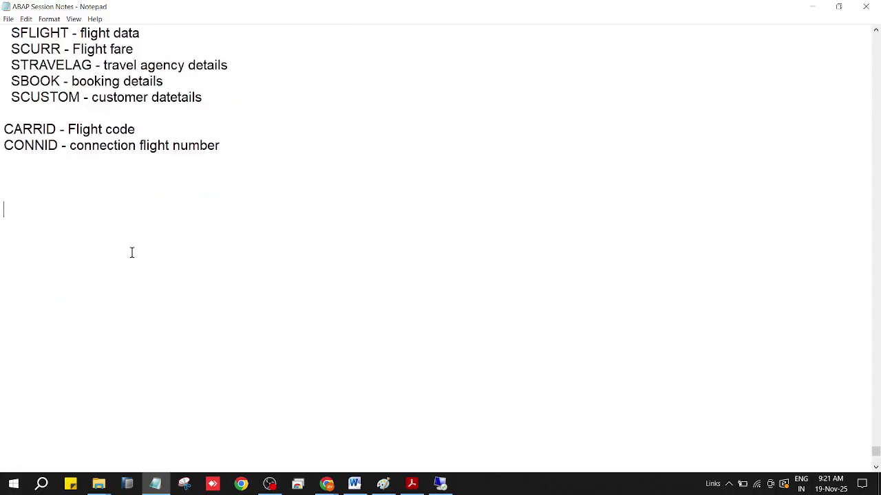
pyautogui.scroll(2, 165, 287)
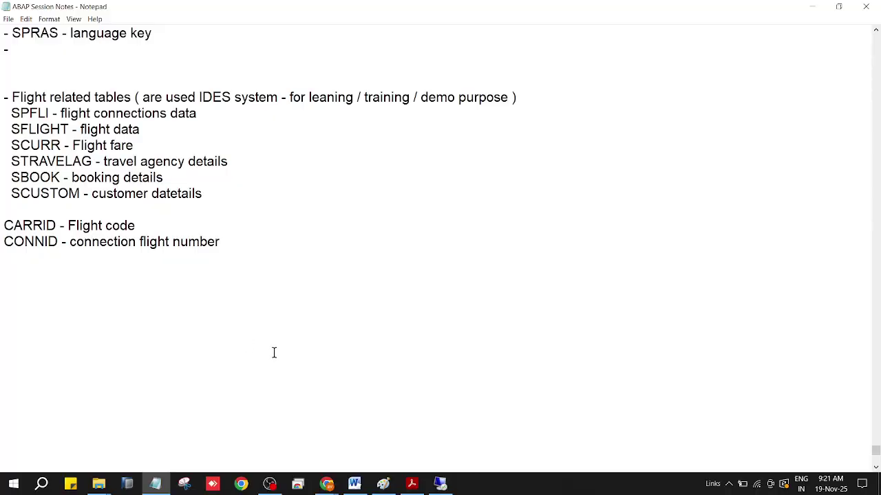
pyautogui.write('-')
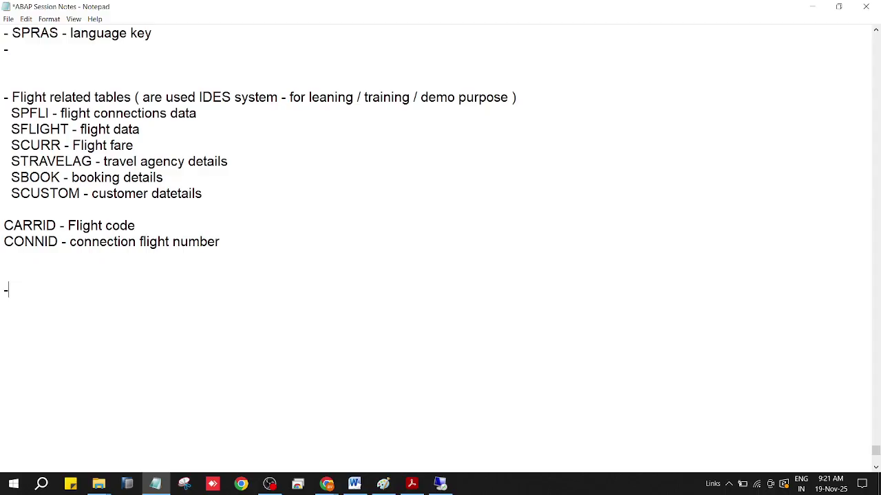
pyautogui.write(' Explrore Tab')
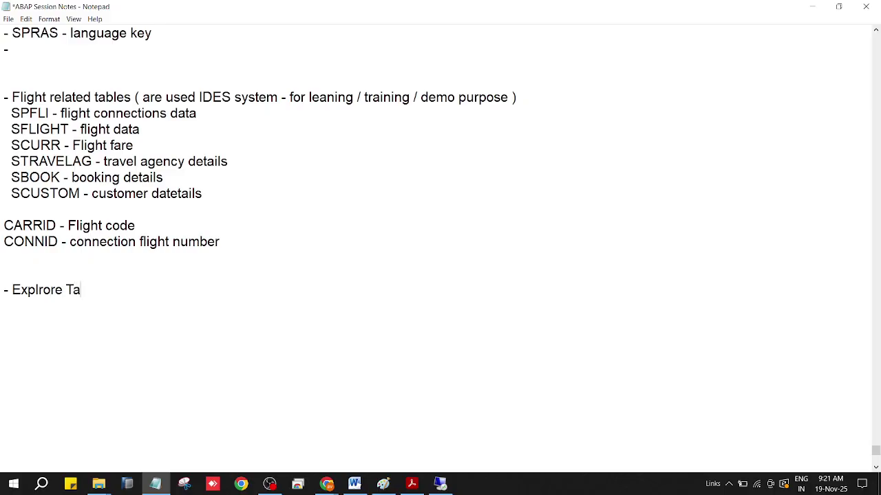
pyautogui.press('BackSpace')
pyautogui.press('BackSpace')
pyautogui.press('BackSpace')
pyautogui.write('Database T')
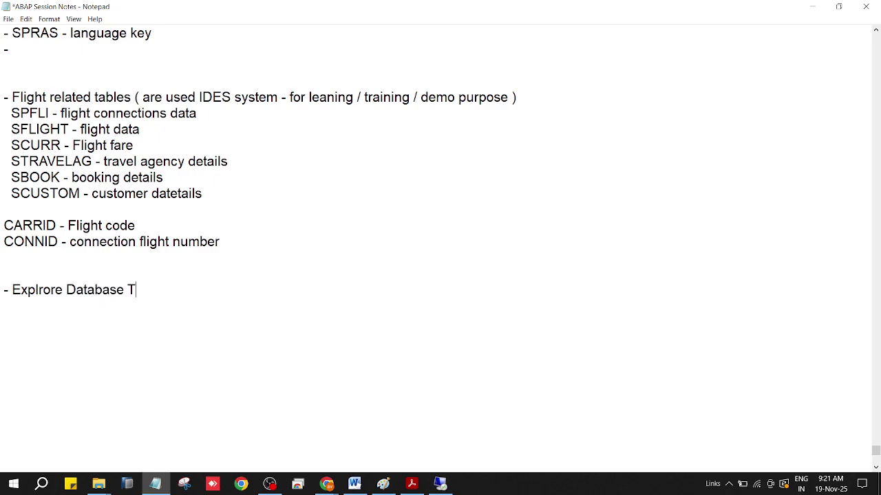
pyautogui.write('able')
# - Save the session notes and start a new line below "- Explrore Database Table"
pyautogui.click(69, 293)
pyautogui.moveTo(71, 294); pyautogui.dragTo(199, 288)
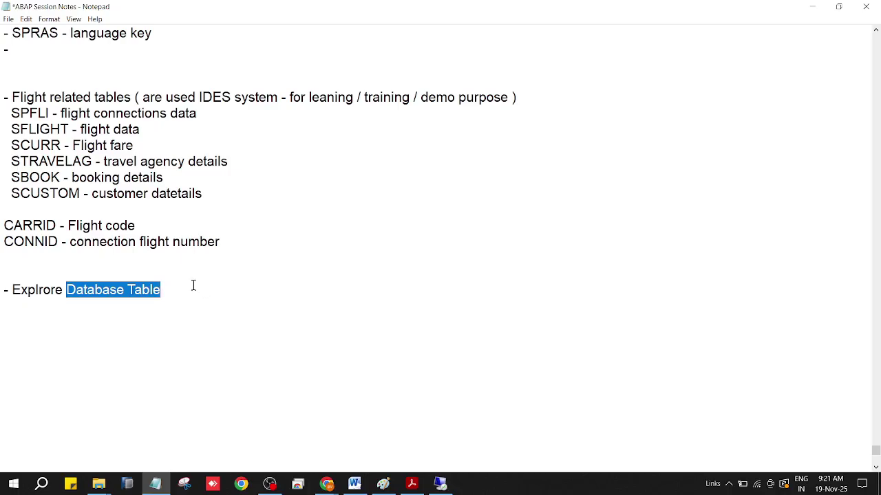
pyautogui.click(194, 286)
pyautogui.click(8, 18)
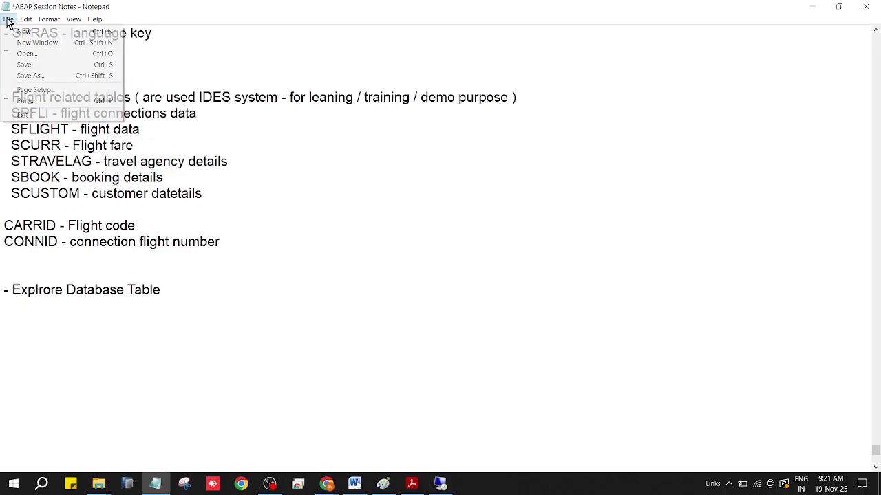
pyautogui.click(26, 63)
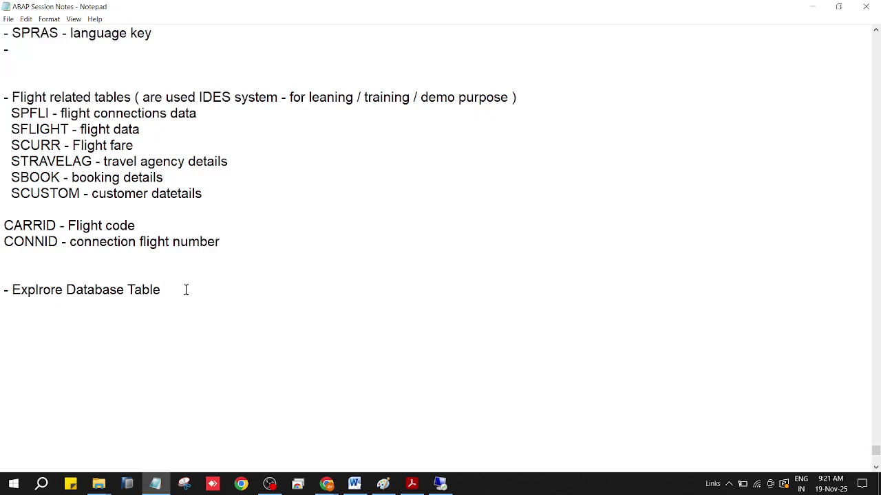
pyautogui.press('Return')
pyautogui.scroll(-1, 440, 248)
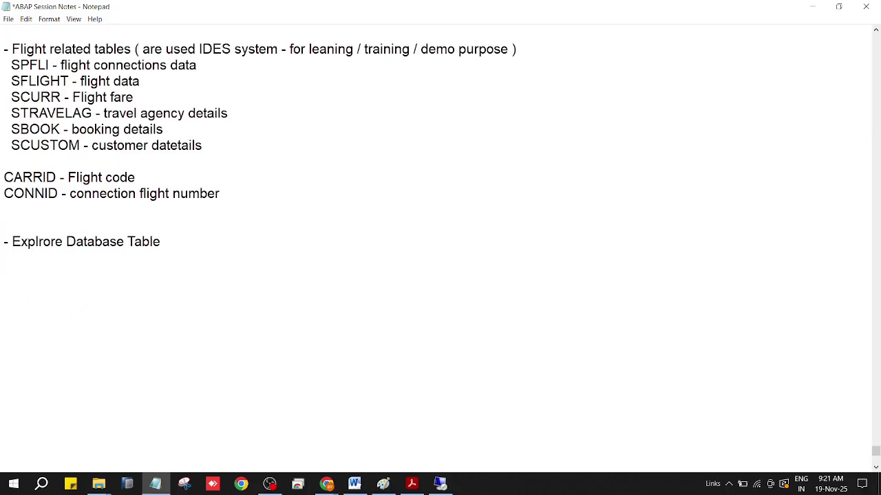
# - Switch to Remote Desktop Connection and connect to the preset computer with the saved credentials
pyautogui.click(443, 486)
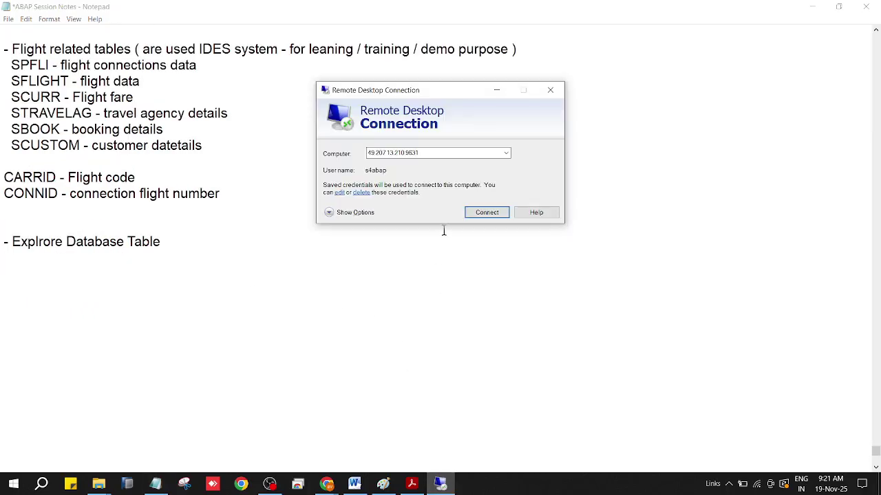
pyautogui.click(501, 215)
pyautogui.click(476, 269)
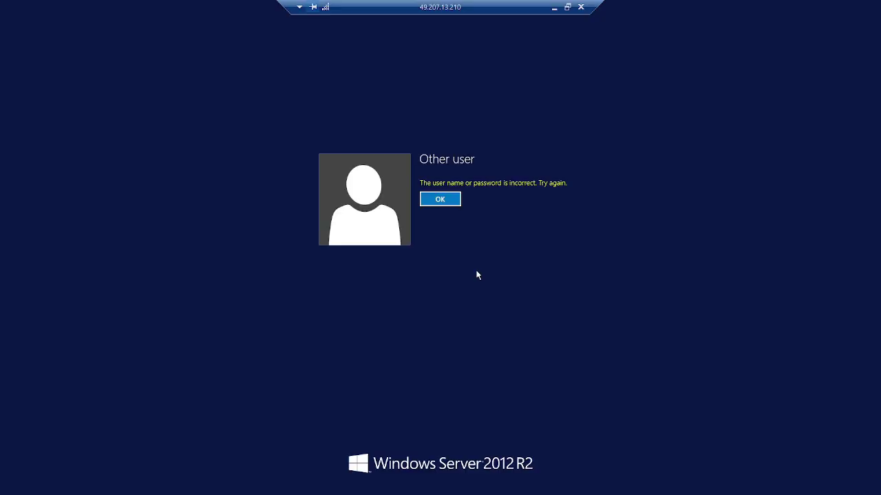
# - Dismiss the sign-in message and sign in to the remote Windows server by entering the account password
pyautogui.click(449, 201)
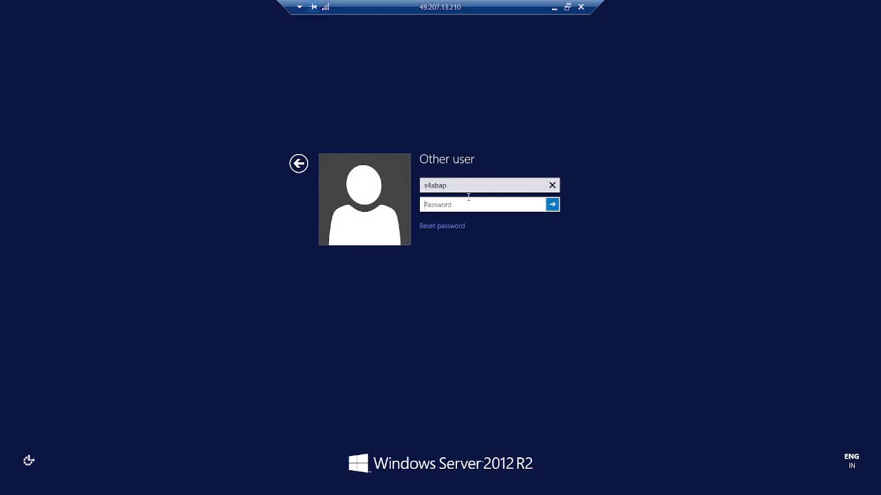
pyautogui.click(470, 205)
pyautogui.press('capslock')
pyautogui.press('capslock')
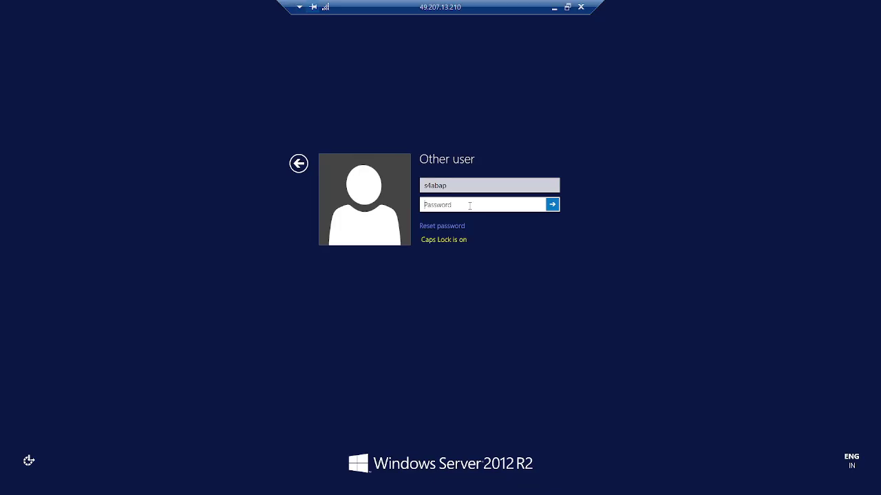
pyautogui.write('•••••••')
pyautogui.press('Return')
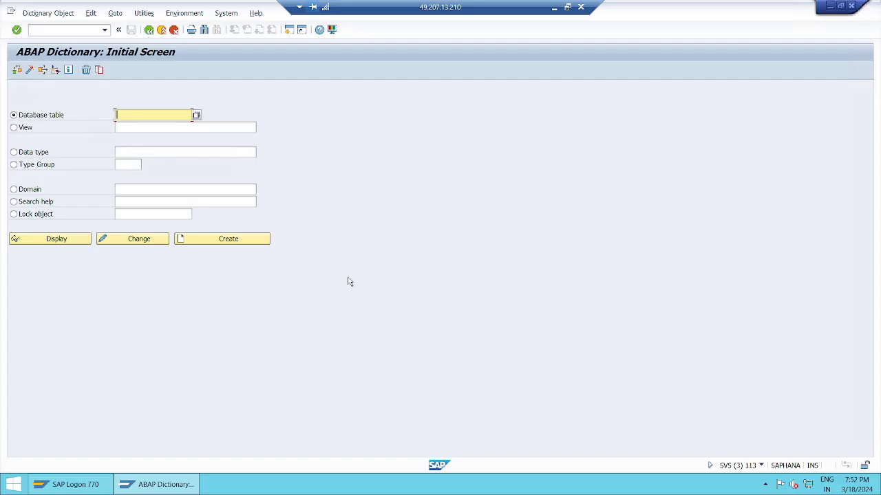
# - Enter KNA1 as the database table in the ABAP Dictionary, try to create it, and open it for changing
pyautogui.write('kna1')
pyautogui.click(117, 114)
pyautogui.click(257, 245)
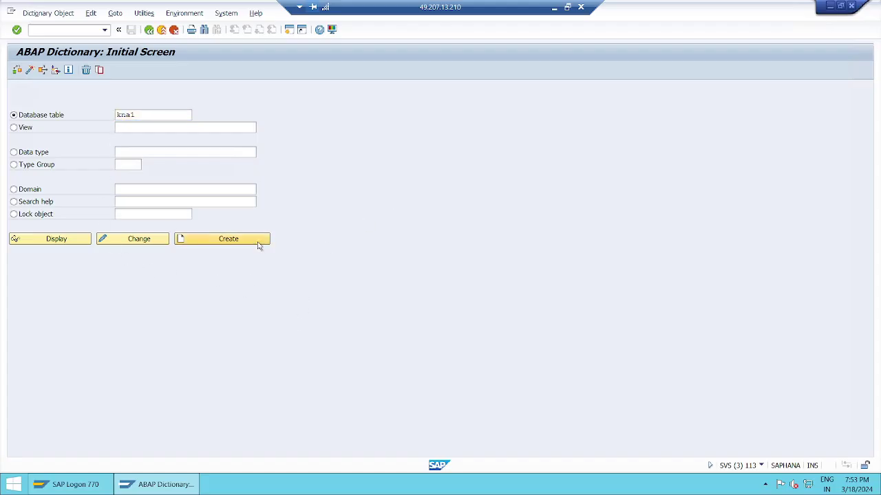
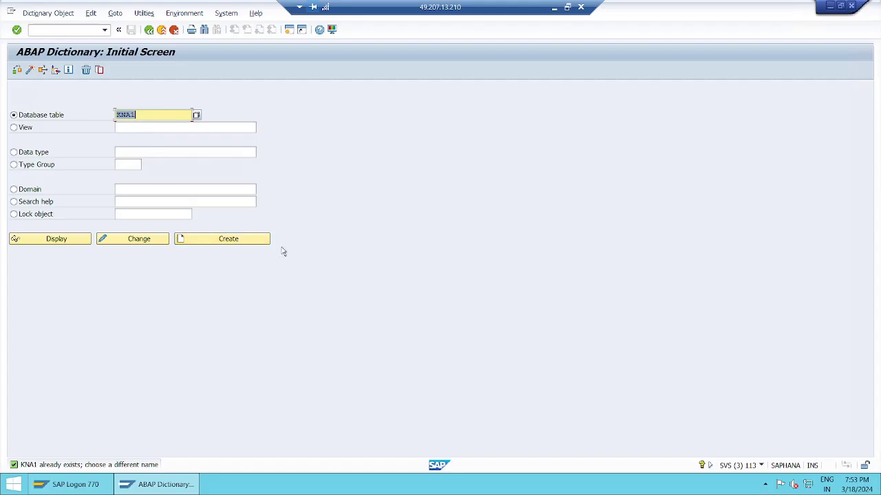
pyautogui.click(131, 245)
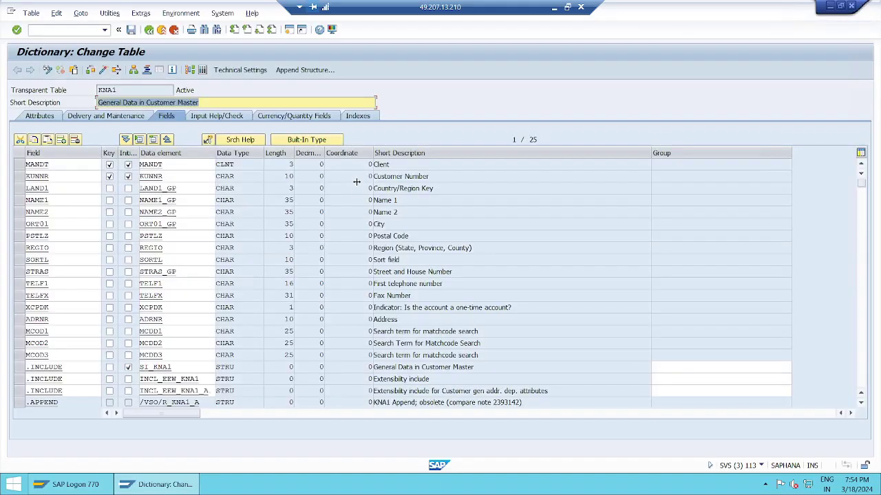
# - Exit to SAP Easy Access and reopen the ABAP Dictionary with transaction SE11, placing the cursor in the database table name
pyautogui.click(161, 31)
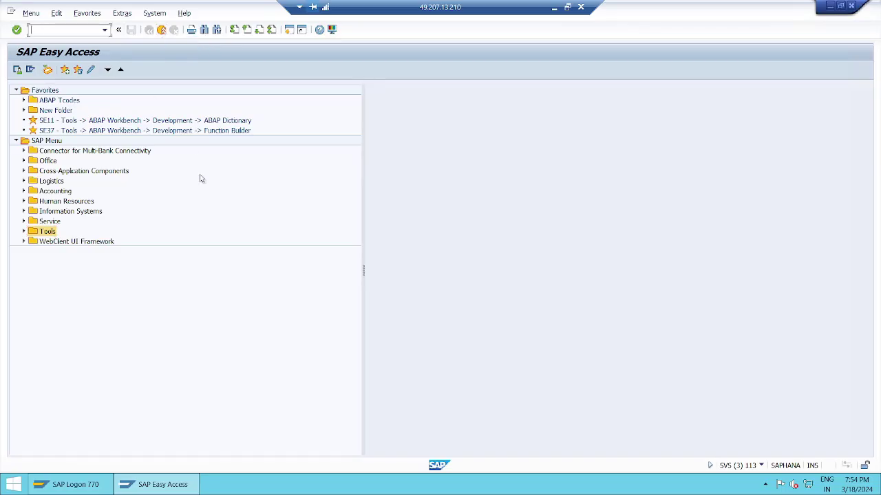
pyautogui.write('se11')
pyautogui.press('Return')
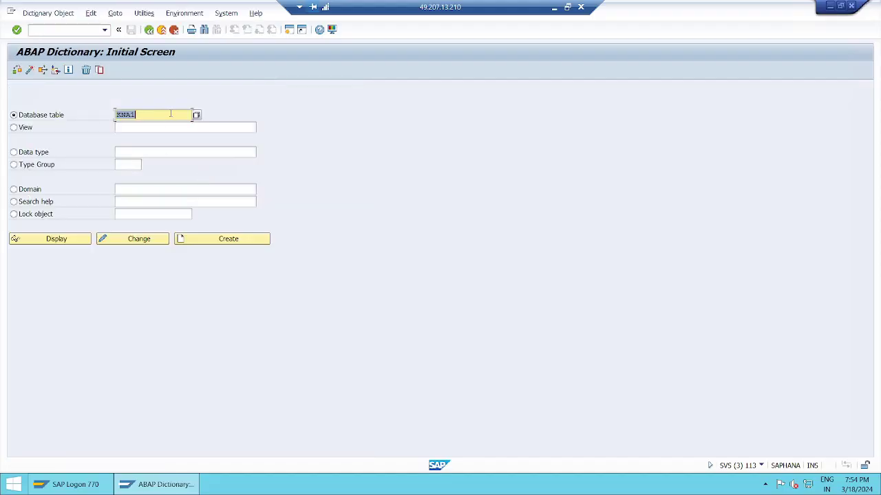
pyautogui.click(169, 114)
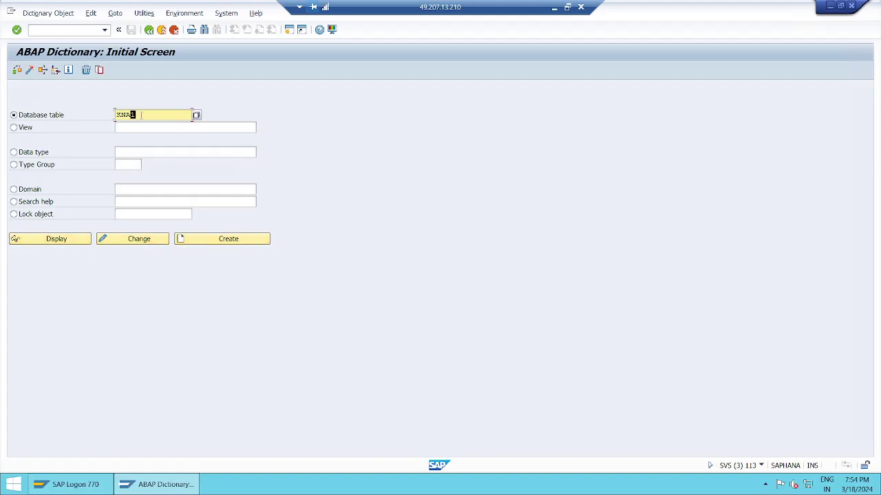
# - Display database table KNA1 and examine its table name, short description and number of fields
pyautogui.click(71, 243)
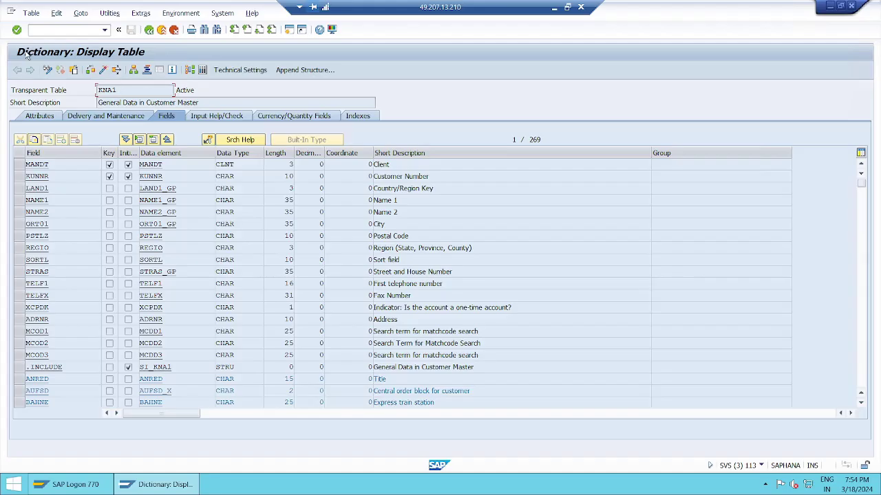
pyautogui.click(149, 29)
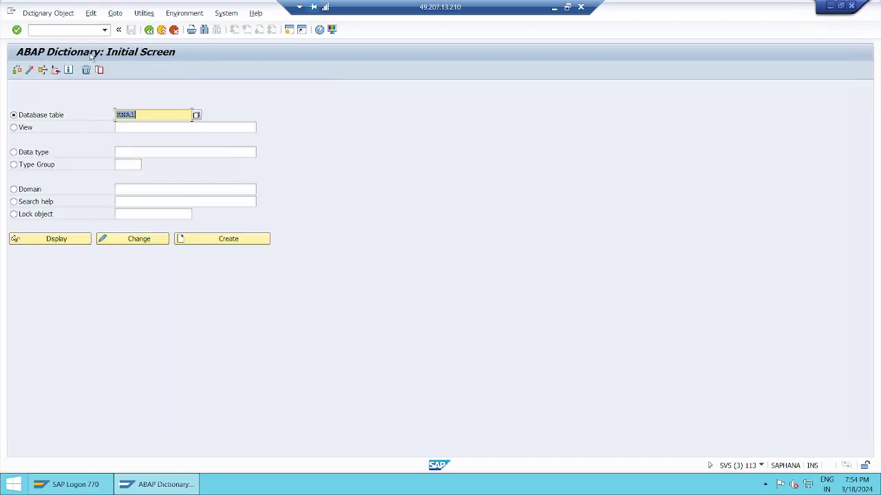
pyautogui.click(62, 239)
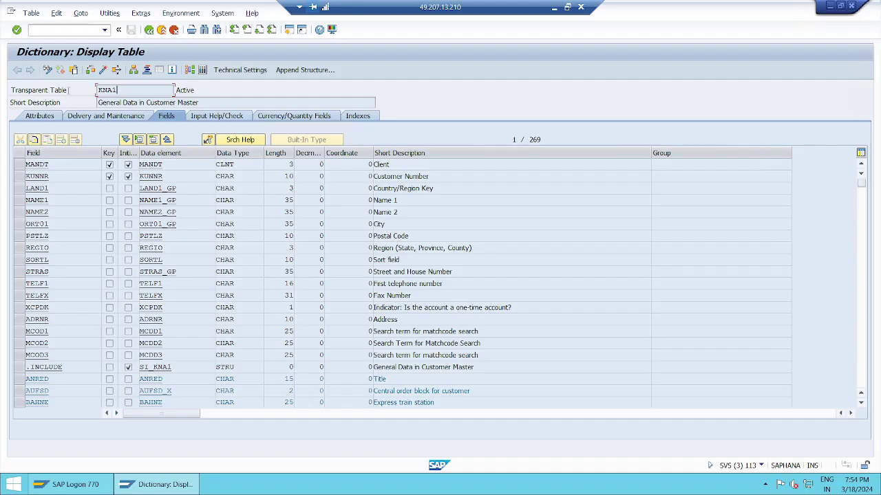
pyautogui.moveTo(68, 91); pyautogui.dragTo(10, 91)
pyautogui.click(11, 90)
pyautogui.click(197, 102)
pyautogui.moveTo(545, 139); pyautogui.dragTo(528, 140)
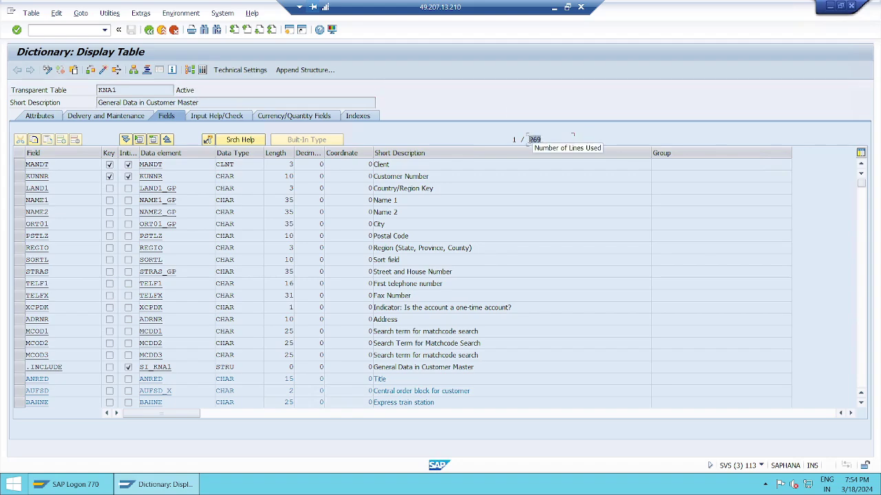
pyautogui.click(528, 140)
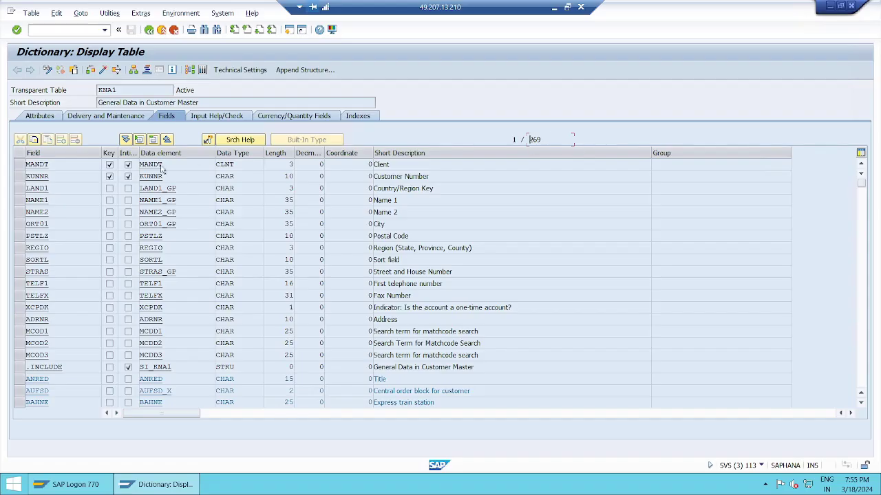
# - Examine the key fields MANDT and KUNNR of KNA1, along with the field names and short descriptions
pyautogui.click(20, 166)
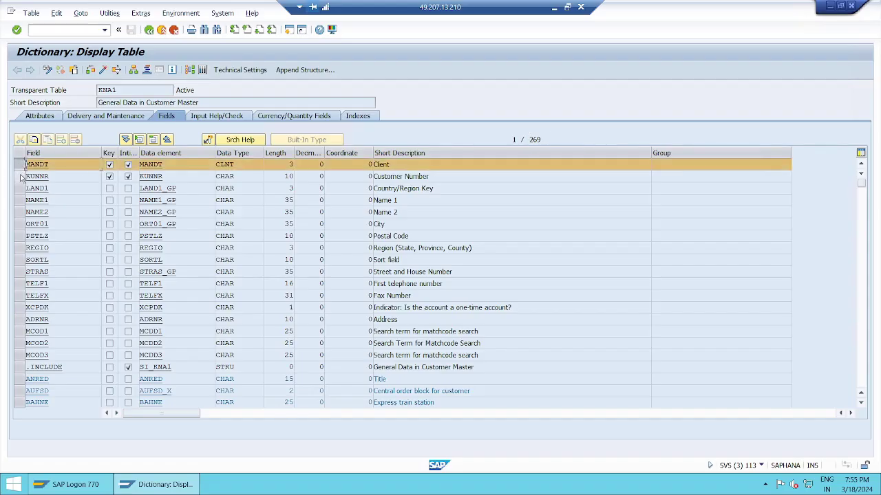
pyautogui.click(20, 177)
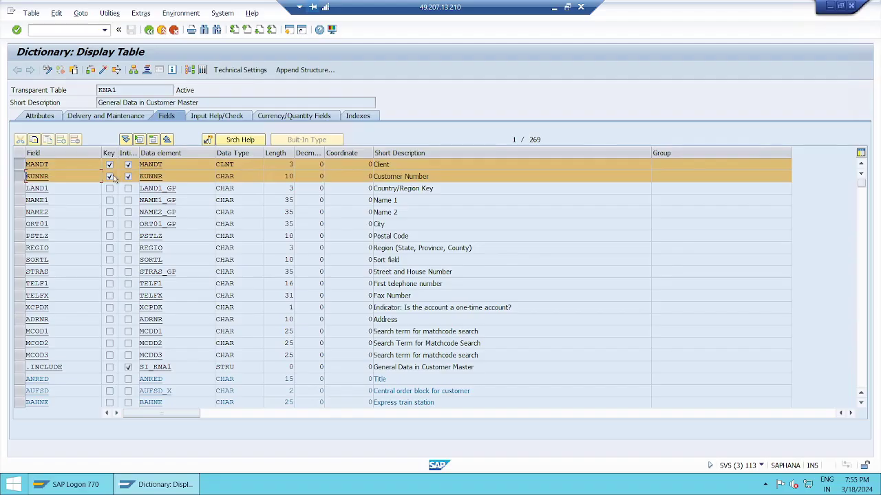
pyautogui.click(57, 152)
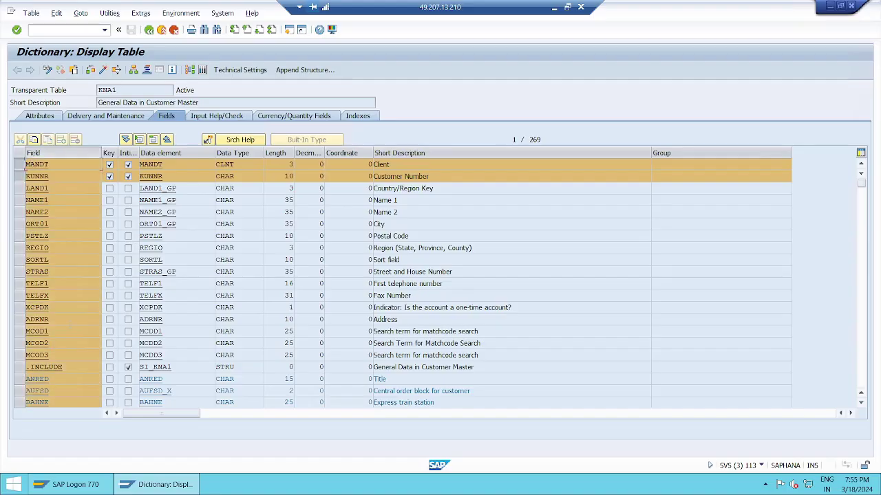
pyautogui.click(465, 152)
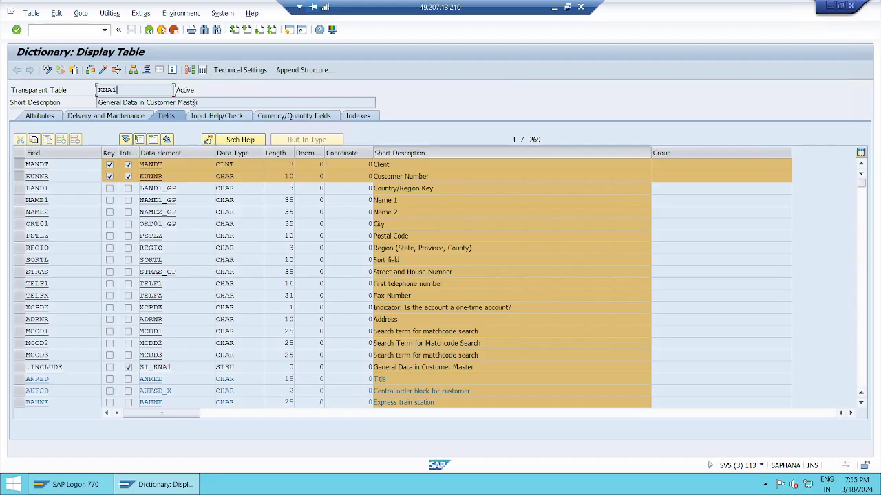
pyautogui.moveTo(199, 102); pyautogui.dragTo(88, 107)
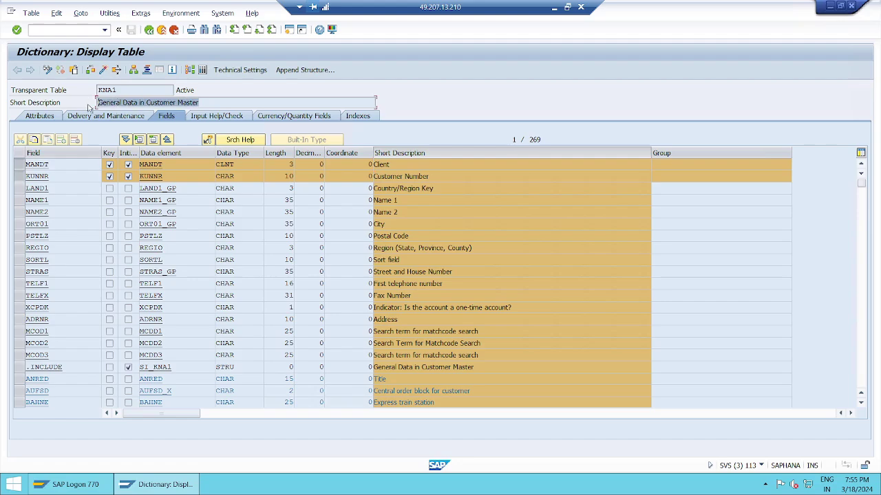
pyautogui.click(89, 108)
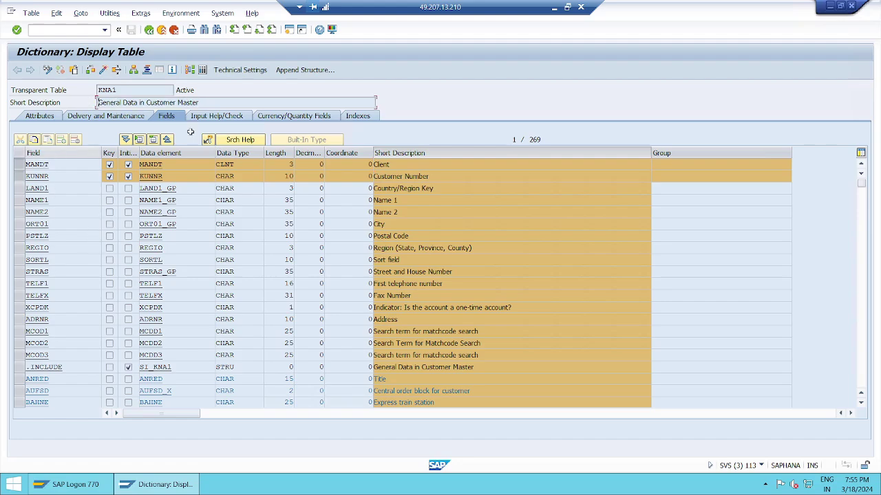
pyautogui.click(466, 153)
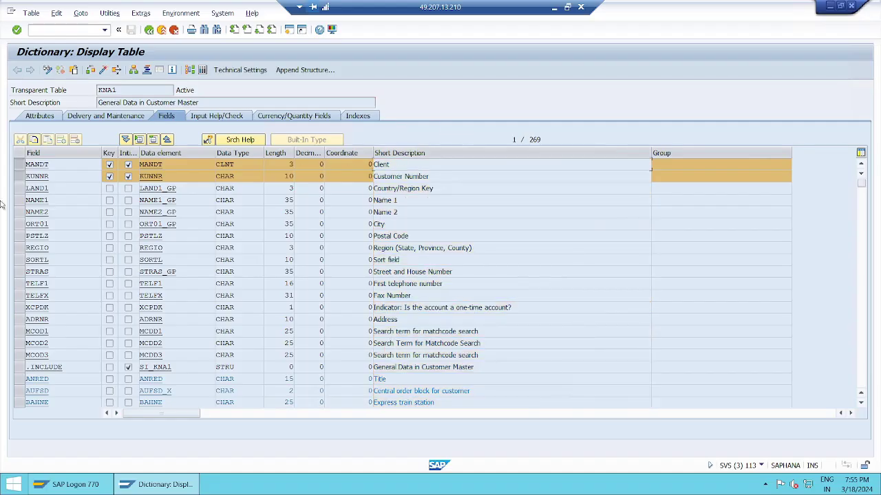
pyautogui.click(21, 176)
pyautogui.click(23, 176)
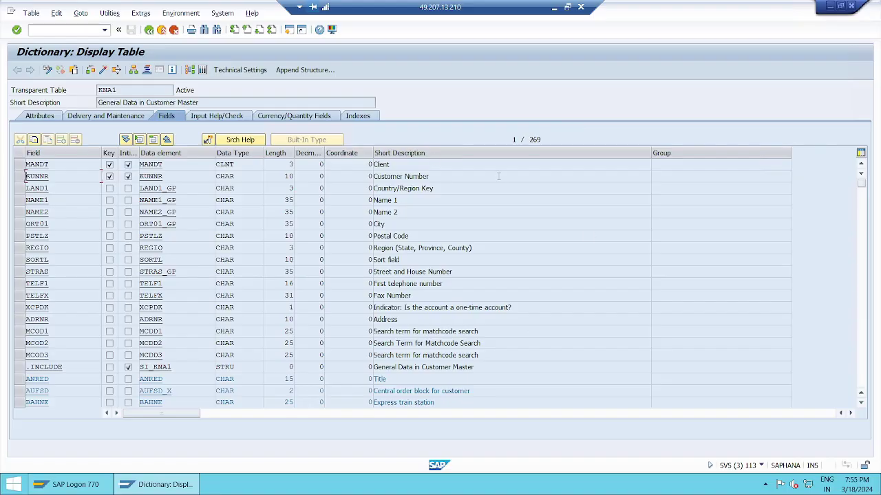
# - Display the contents of KNA1 without selection criteria and examine the first two customer records
pyautogui.click(110, 13)
pyautogui.moveTo(246, 154)
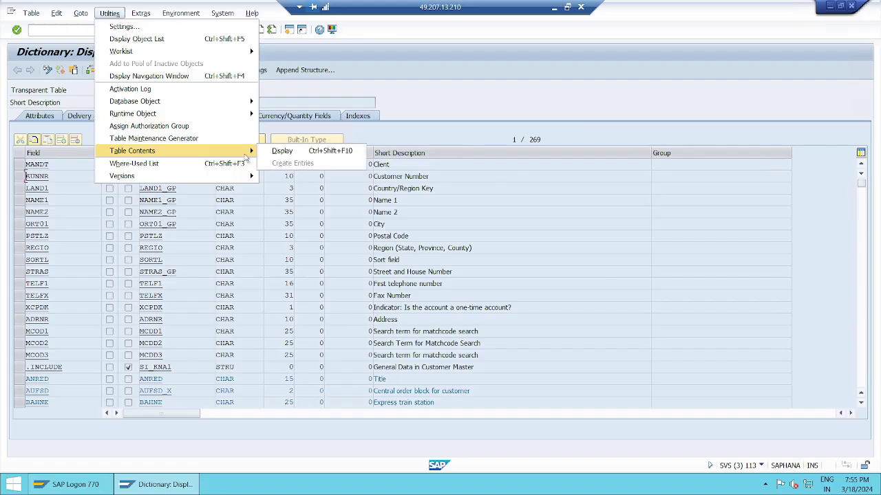
pyautogui.click(284, 152)
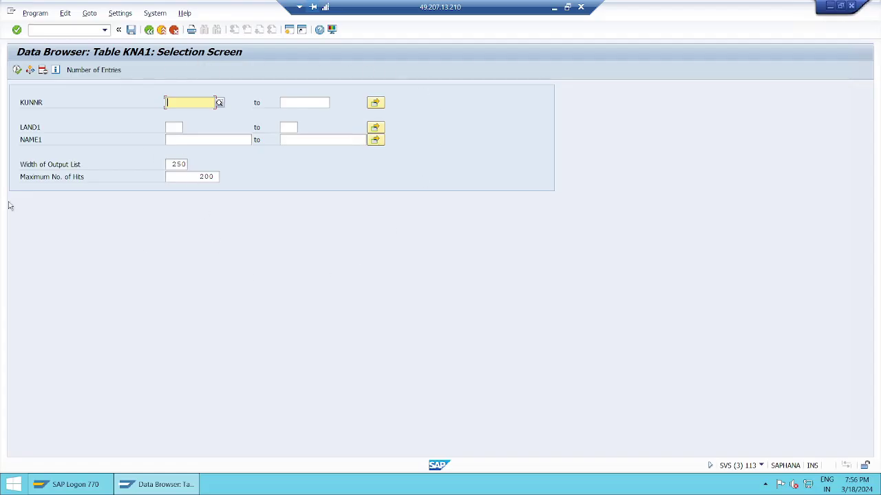
pyautogui.click(19, 70)
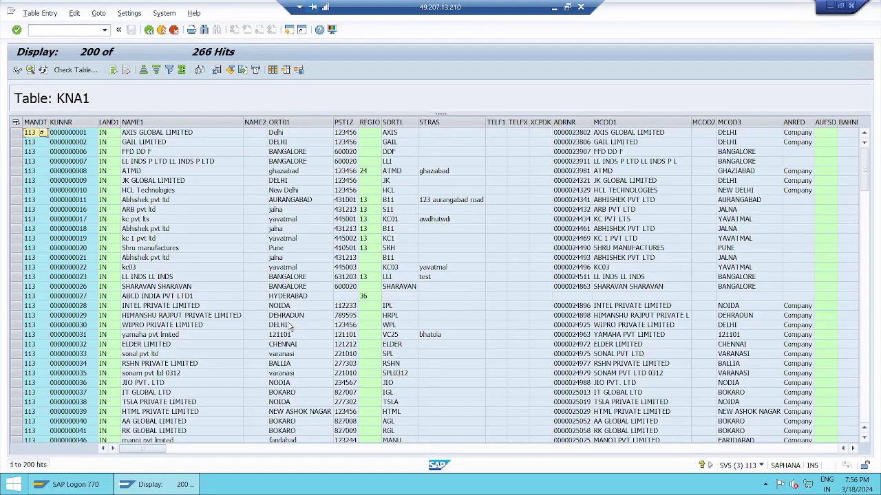
pyautogui.click(15, 132)
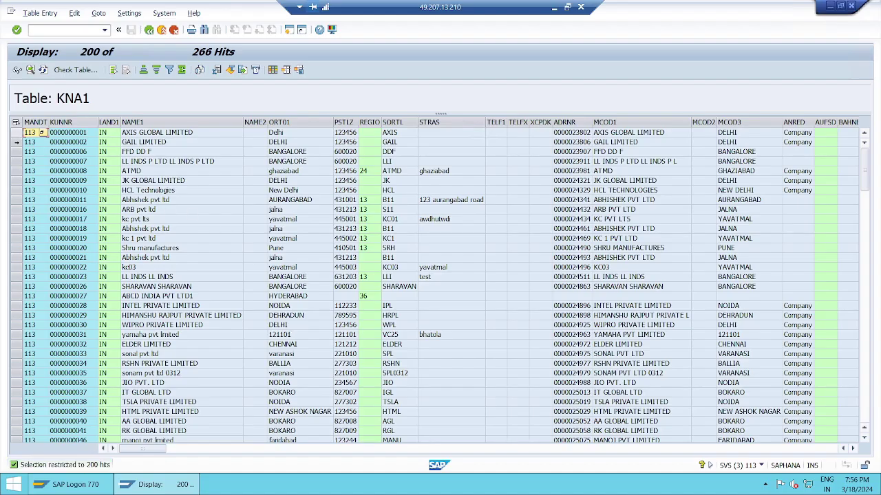
pyautogui.click(15, 143)
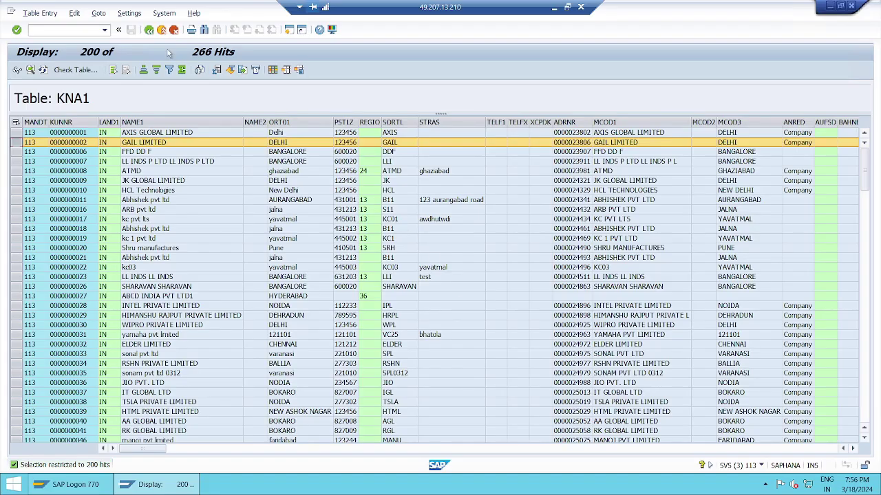
# - Return from the table contents to the ABAP Dictionary initial screen and clear the database table name
pyautogui.click(150, 30)
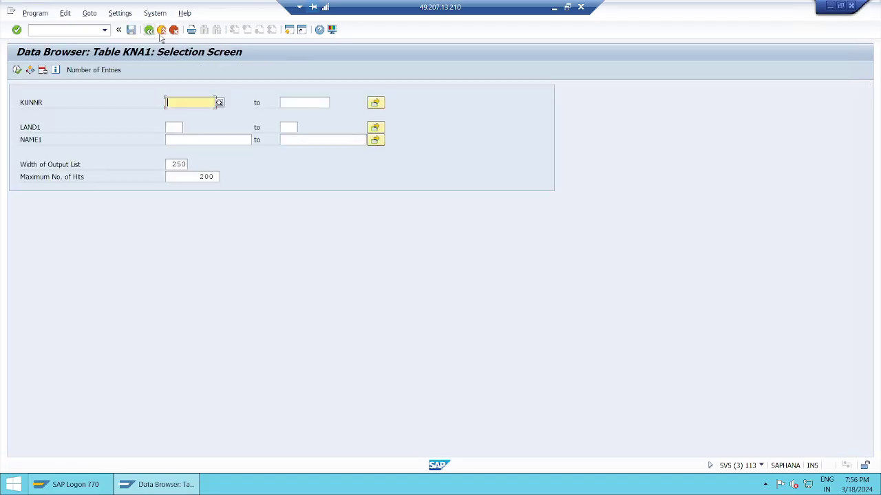
pyautogui.click(149, 30)
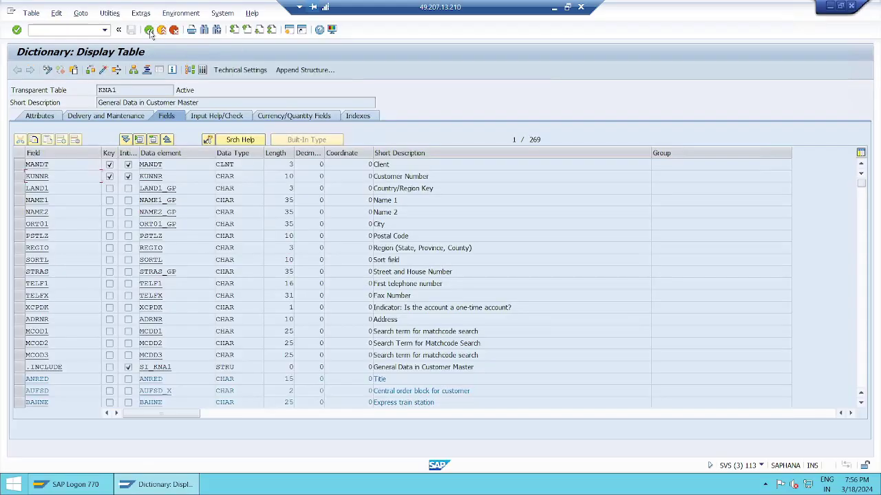
pyautogui.click(150, 31)
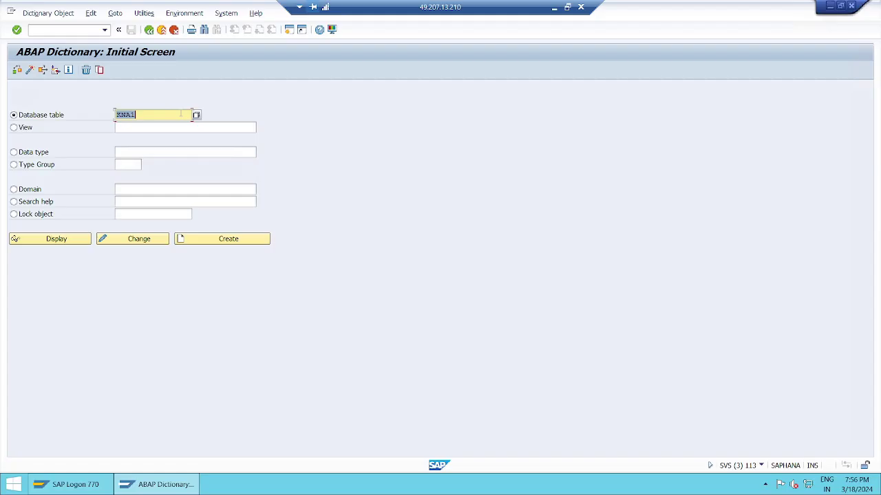
pyautogui.press('BackSpace')
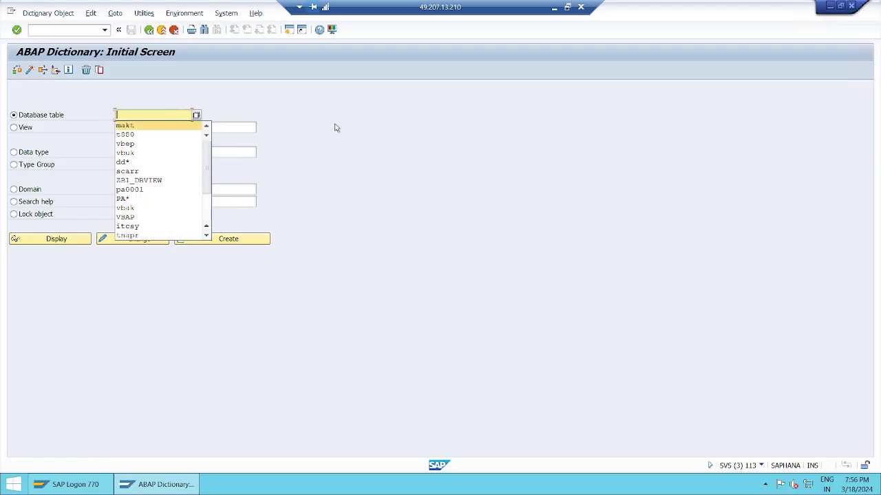
pyautogui.click(347, 197)
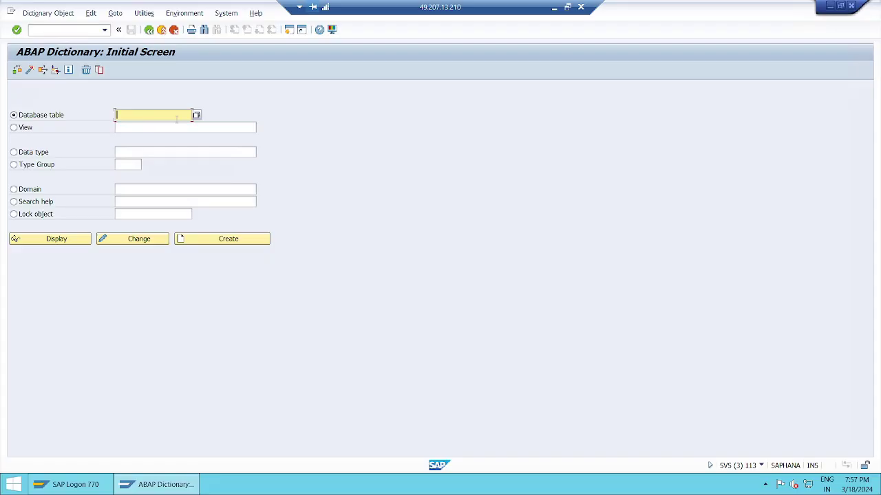
# - Switch to the ABAP Session Notes in Notepad and correct the last heading to "Explore Database Table"
pyautogui.click(554, 8)
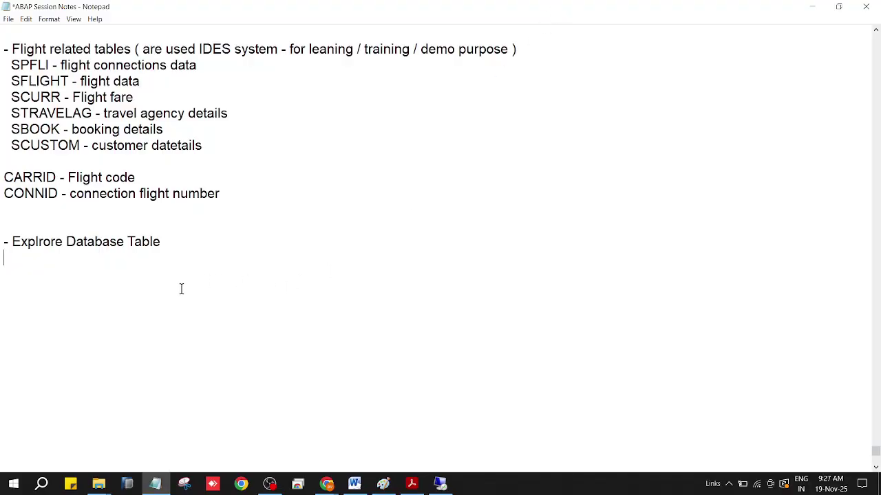
pyautogui.click(156, 256)
pyautogui.click(56, 243)
pyautogui.press('BackSpace')
pyautogui.press('BackSpace')
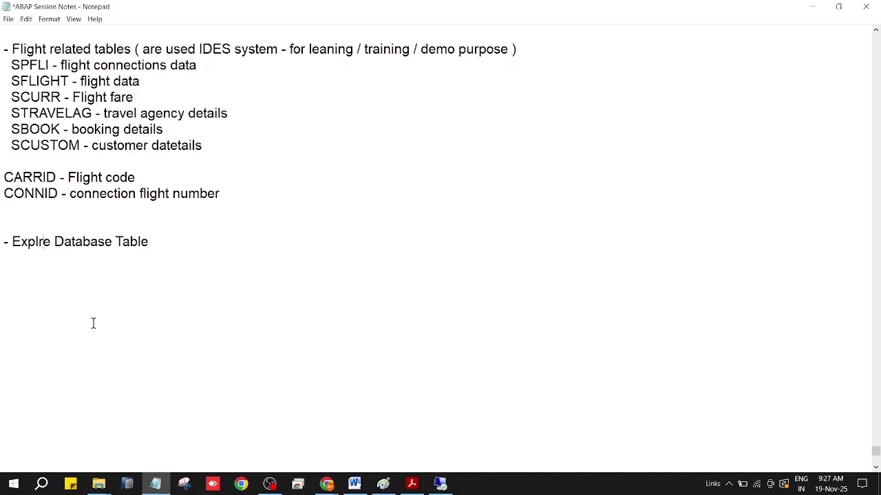
pyautogui.press('Delete')
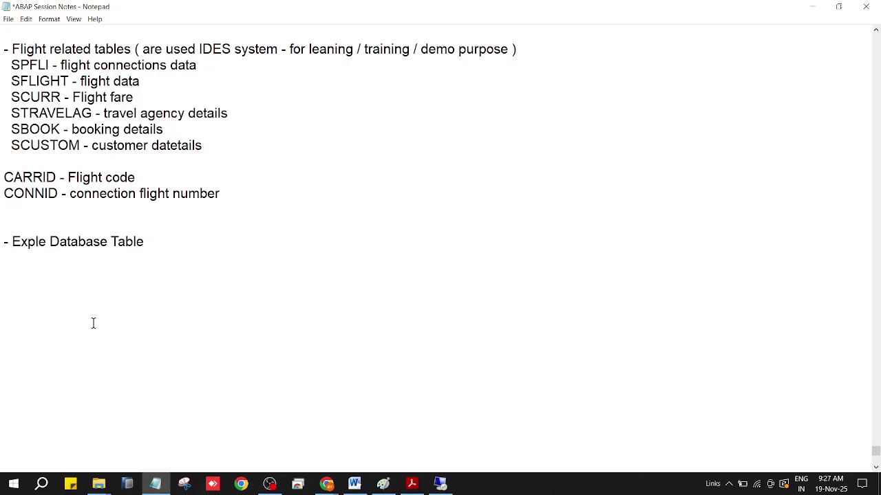
pyautogui.write('or')
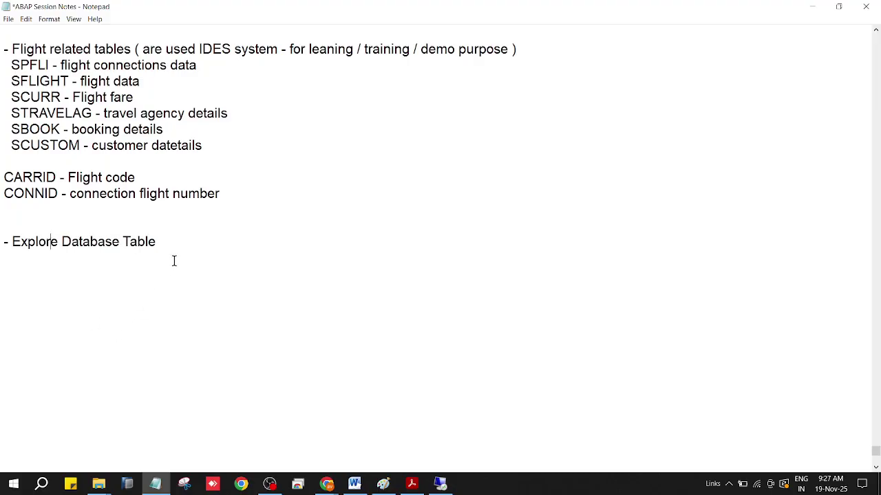
# - Add the heading "- Search for Database Table" below the Explore Database Table line, leaving two blank lines between
pyautogui.click(189, 239)
pyautogui.press('Return')
pyautogui.press('Return')
pyautogui.press('Return')
pyautogui.write('- Search for Data')
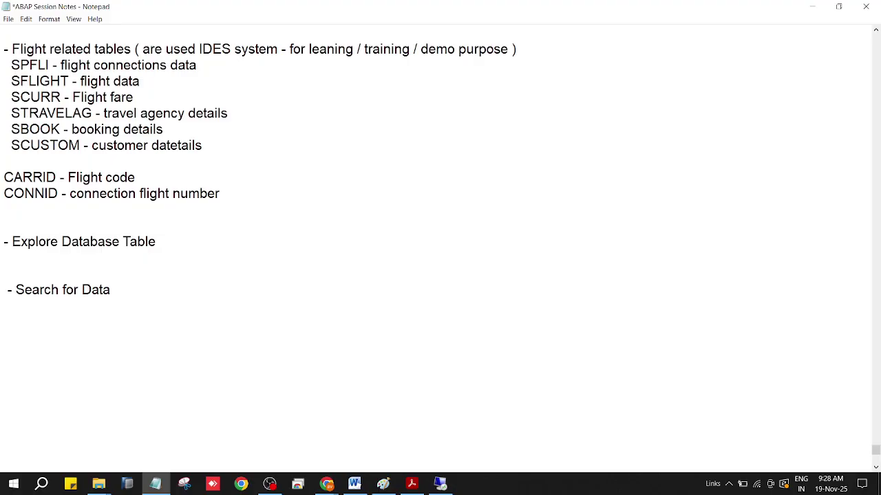
pyautogui.write('base Table')
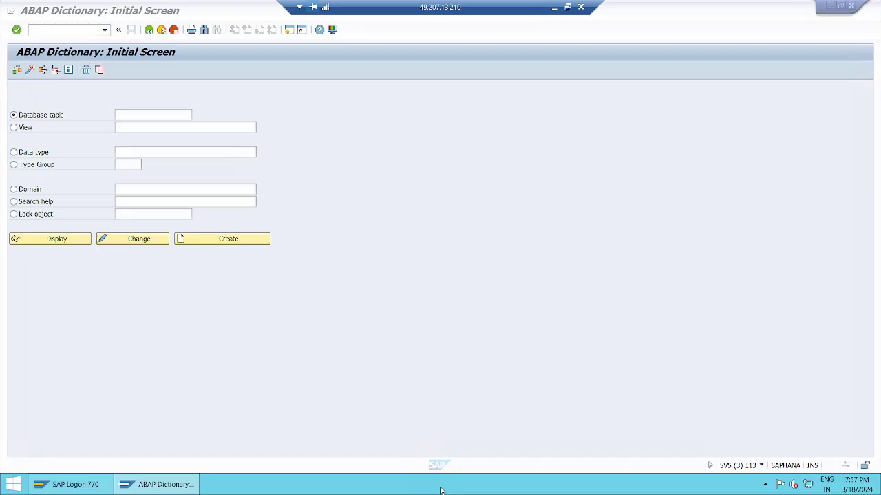
# - Switch to the Remote Desktop session and try to display a database table named kaaa
pyautogui.click(443, 256)
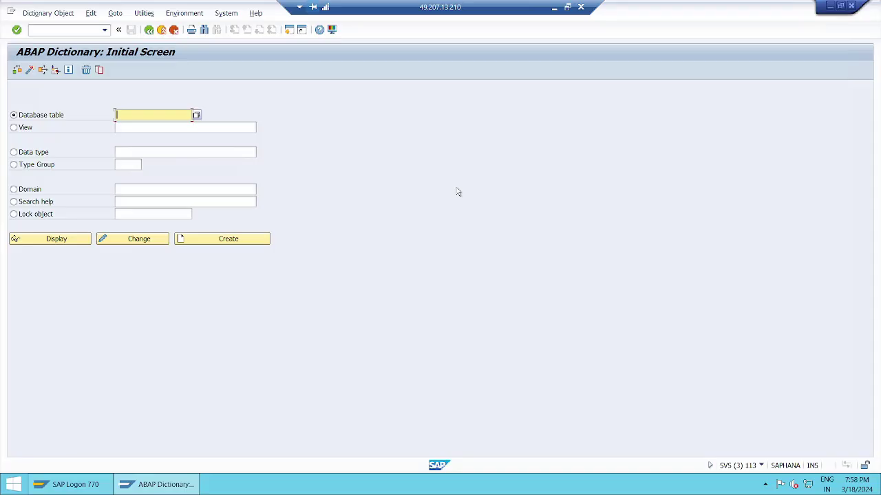
pyautogui.write('a')
pyautogui.press('BackSpace')
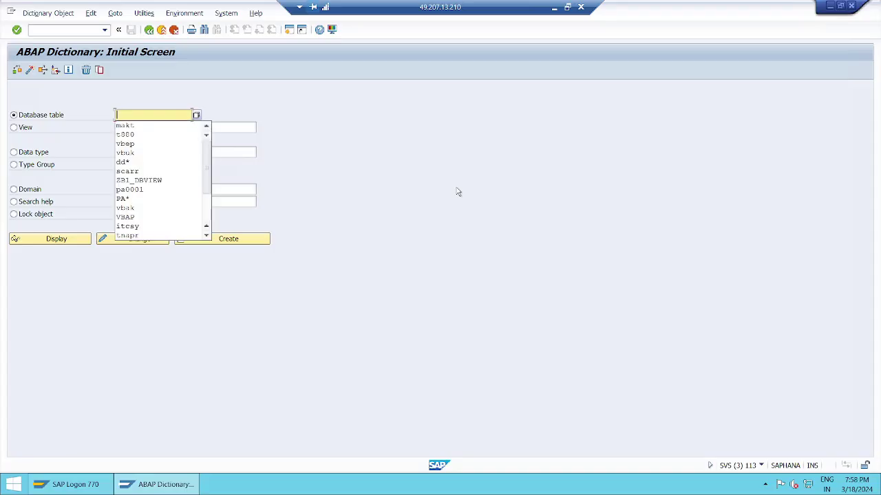
pyautogui.write('kaaa')
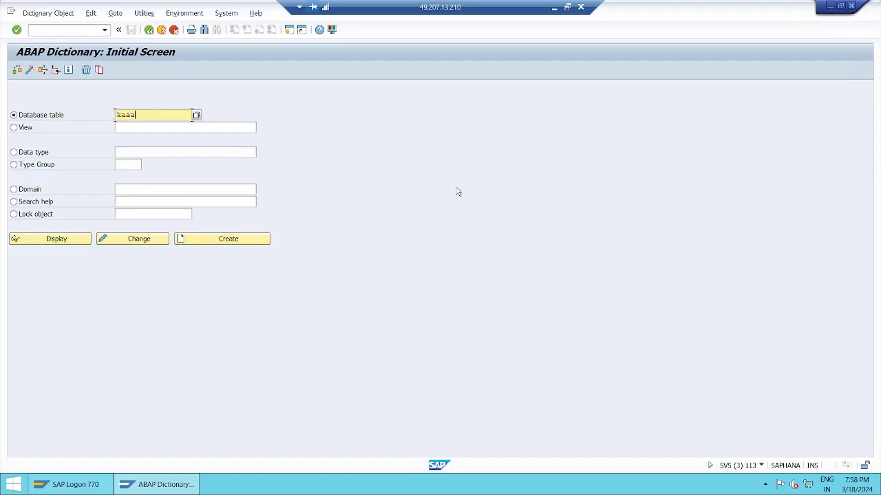
pyautogui.click(58, 242)
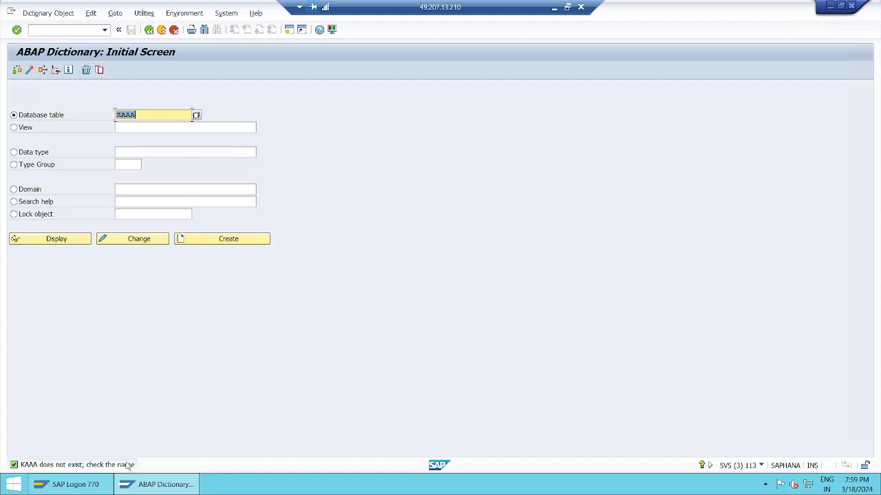
# - Replace the database table name with the wildcard pattern k*
pyautogui.press('BackSpace')
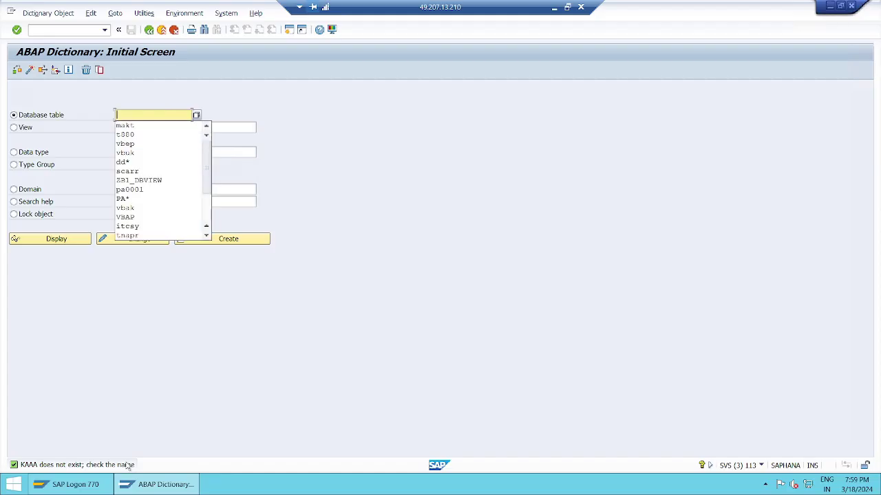
pyautogui.write('k')
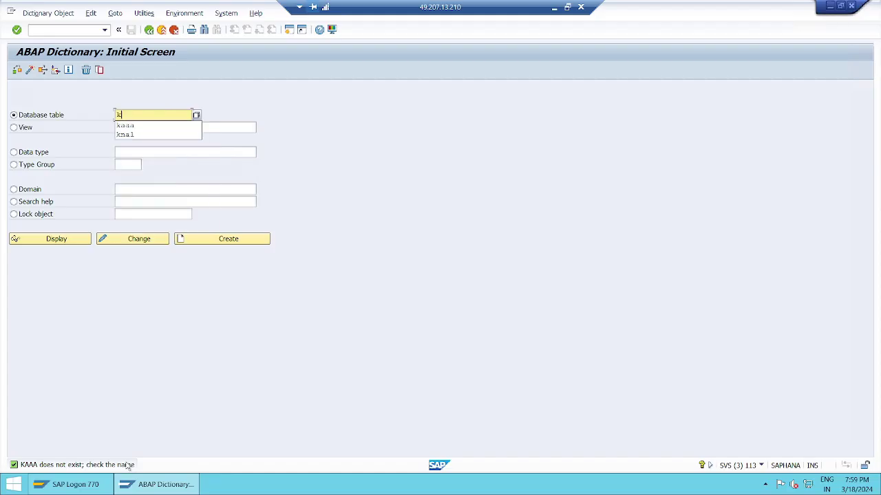
pyautogui.write('*')
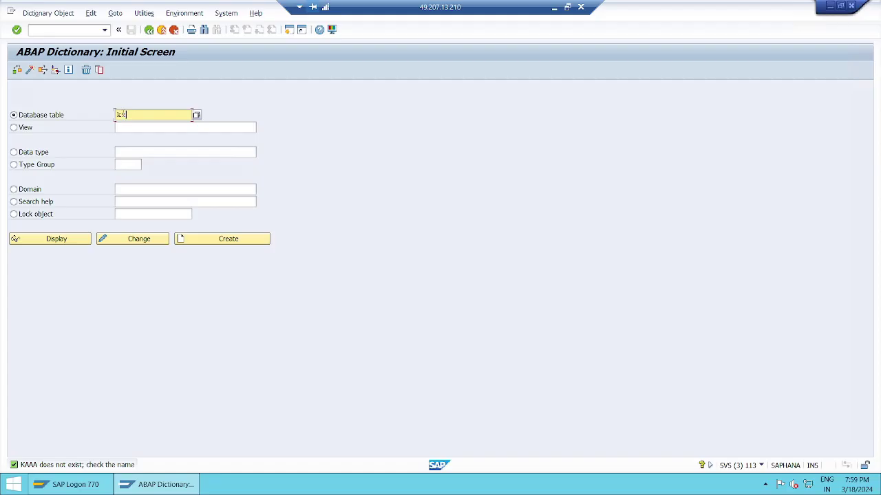
pyautogui.doubleClick(125, 114)
pyautogui.click(127, 114)
pyautogui.moveTo(121, 114); pyautogui.dragTo(126, 115)
# - Switch to the local Windows desktop, search for *.txt, and open ABAP Session Notes.txt briefly before minimizing it
pyautogui.click(555, 9)
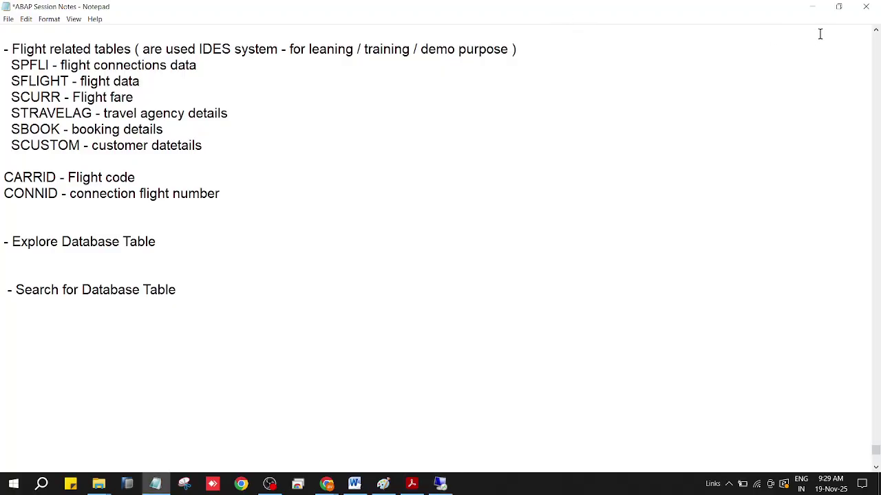
pyautogui.click(814, 7)
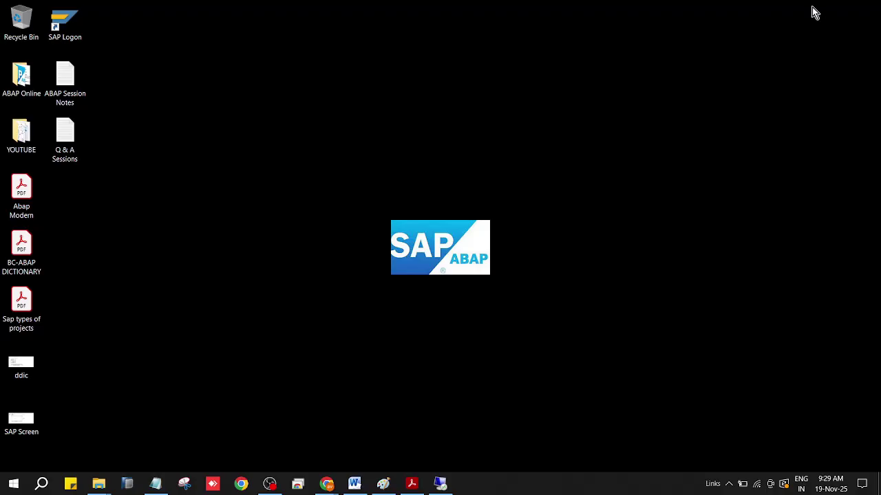
pyautogui.click(41, 485)
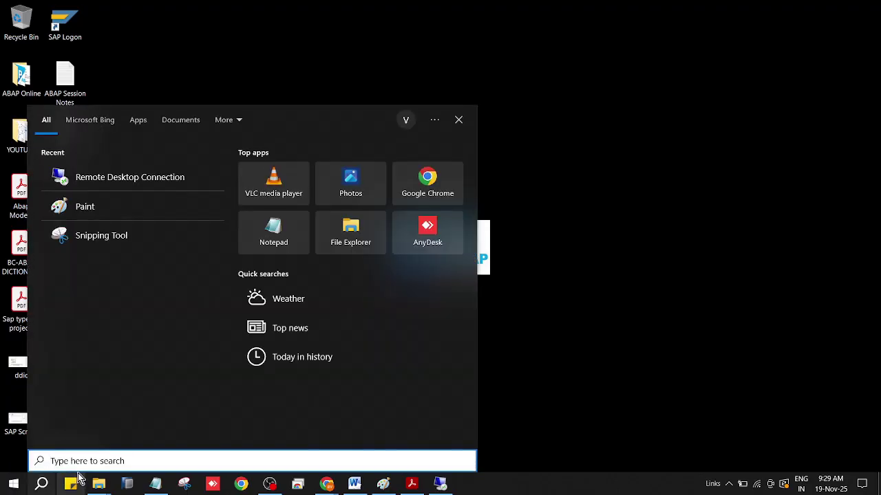
pyautogui.write('*.')
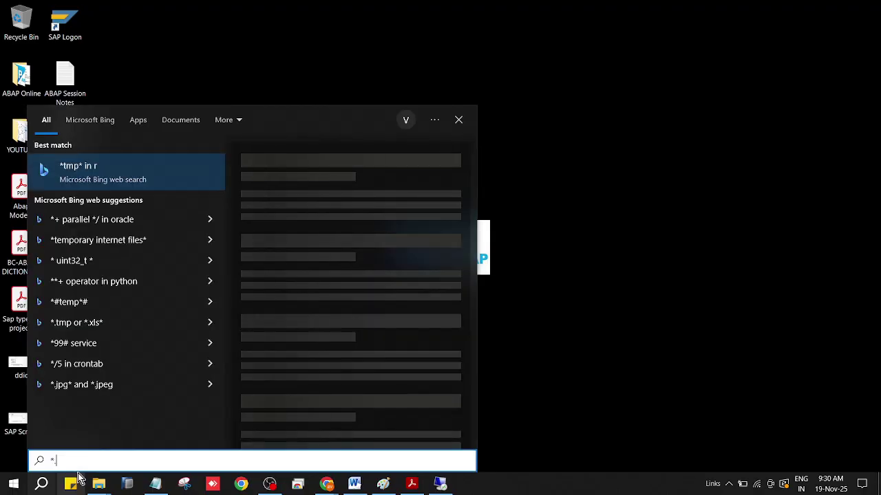
pyautogui.write('txt')
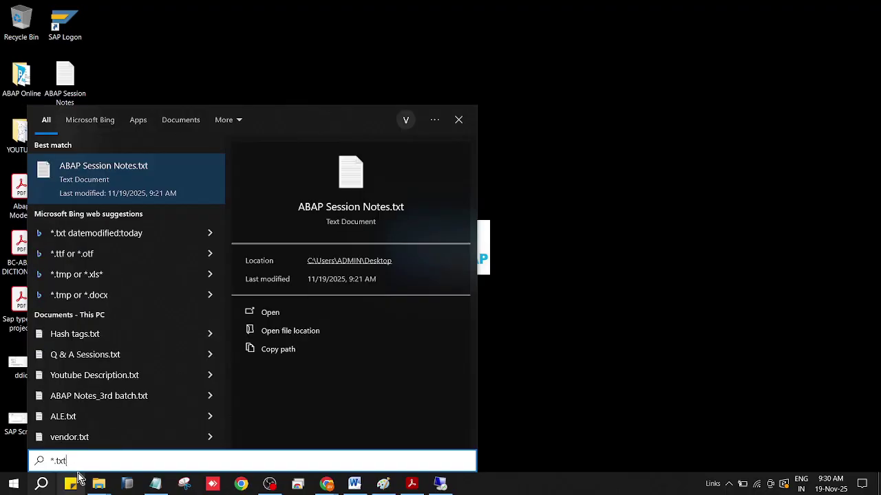
pyautogui.press('Return')
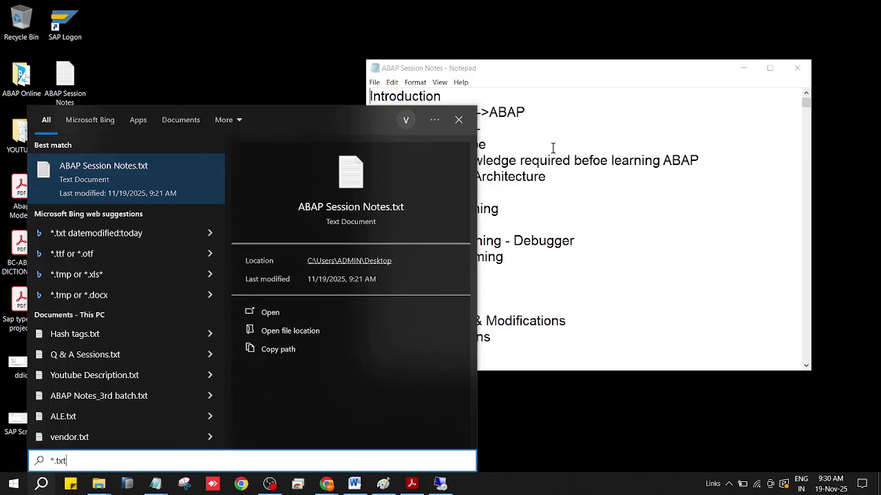
pyautogui.click(745, 68)
pyautogui.click(745, 68)
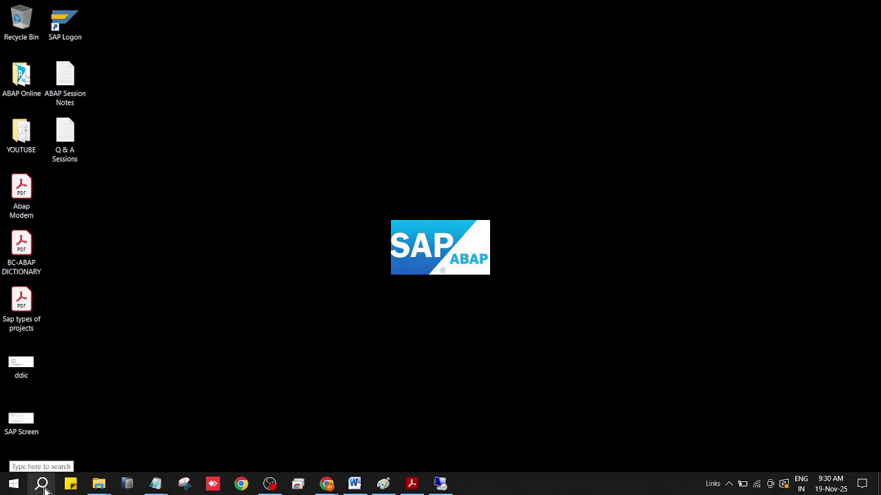
# - Switch back to the Remote Desktop session and list the database tables matching k*, moving the results dialog clear of the entry fields
pyautogui.click(440, 485)
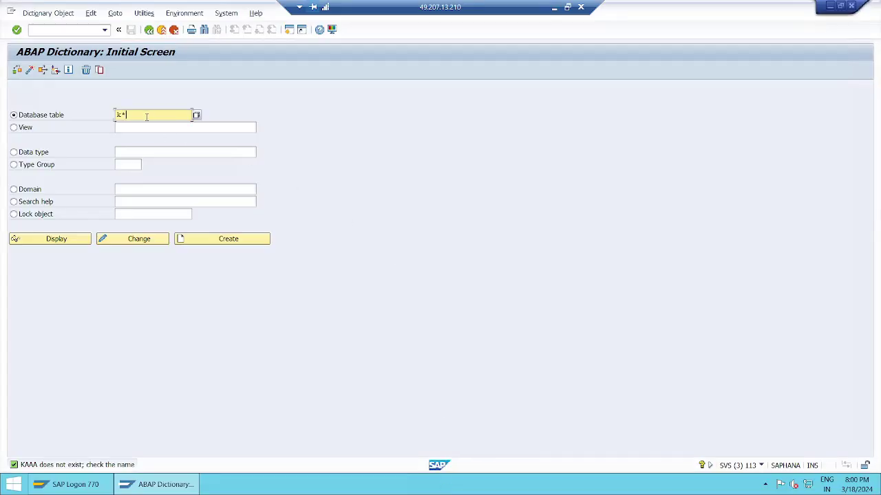
pyautogui.click(196, 115)
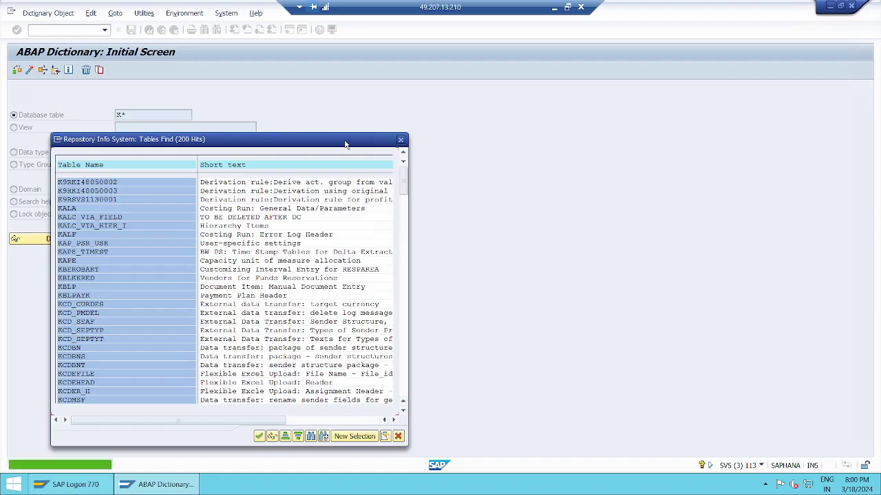
pyautogui.moveTo(335, 143); pyautogui.dragTo(586, 64)
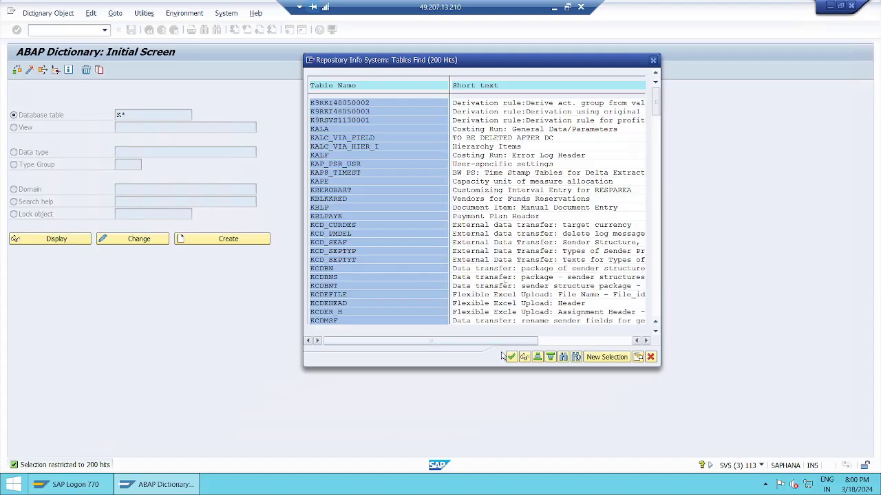
# - Examine the table names and their full short texts in the list of tables found for K*
pyautogui.moveTo(518, 342); pyautogui.dragTo(585, 348)
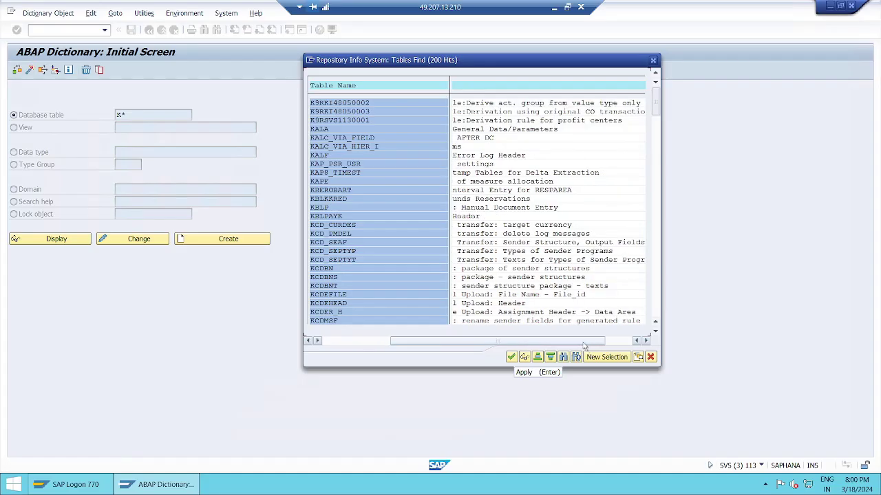
pyautogui.moveTo(507, 344); pyautogui.dragTo(406, 341)
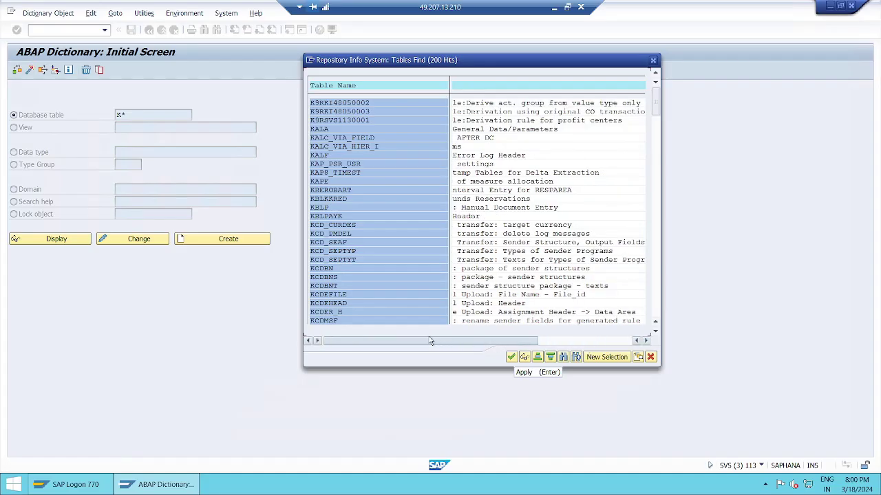
pyautogui.scroll(-1, 628, 278)
pyautogui.scroll(-4, 628, 278)
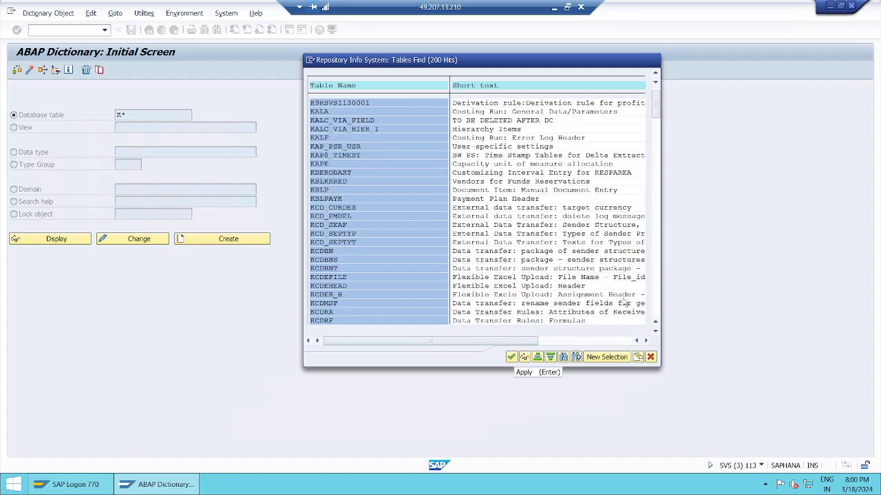
pyautogui.click(645, 341)
pyautogui.moveTo(645, 341); pyautogui.dragTo(645, 341)
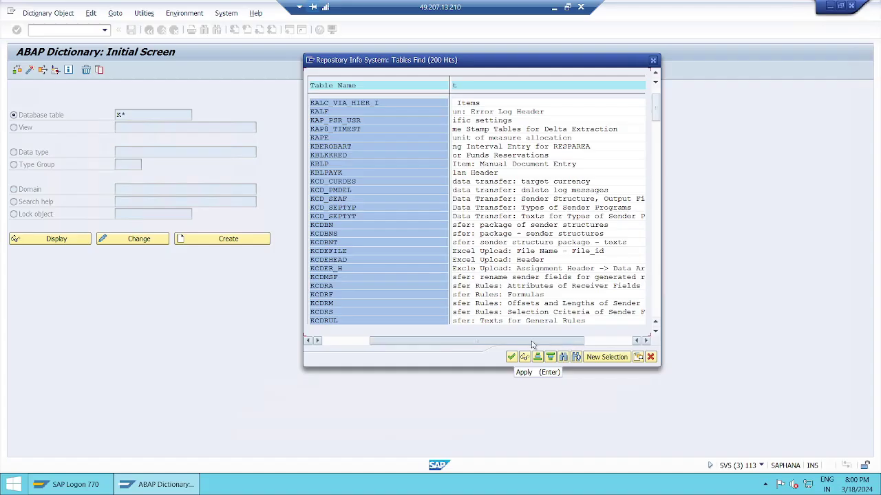
pyautogui.moveTo(569, 345); pyautogui.dragTo(522, 344)
pyautogui.moveTo(655, 113); pyautogui.dragTo(655, 213)
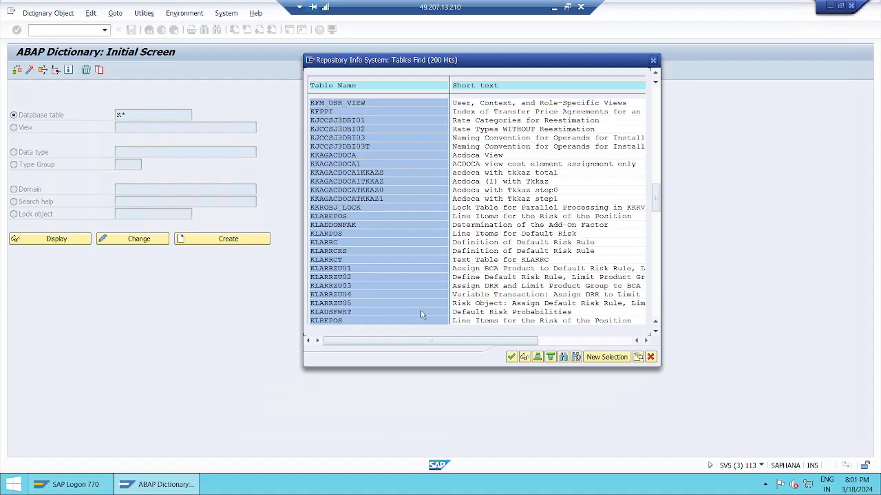
# - Leave the current table hit list and search again for database tables matching k*
pyautogui.click(659, 219)
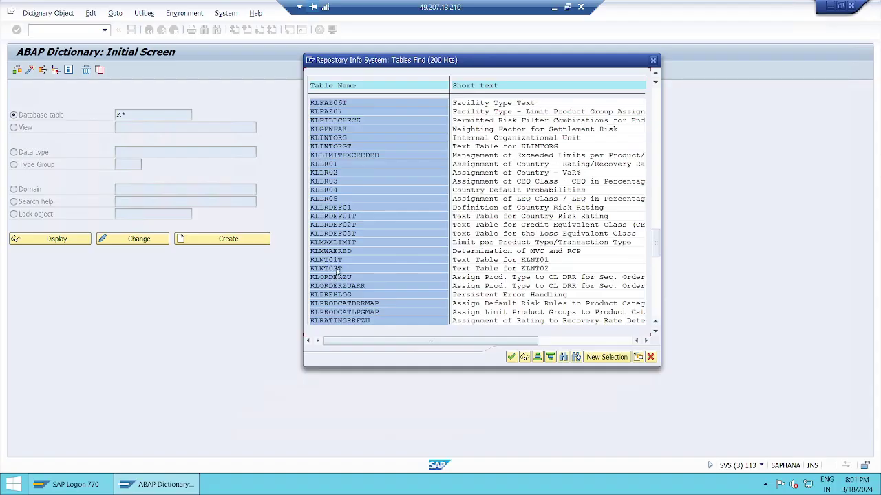
pyautogui.click(512, 357)
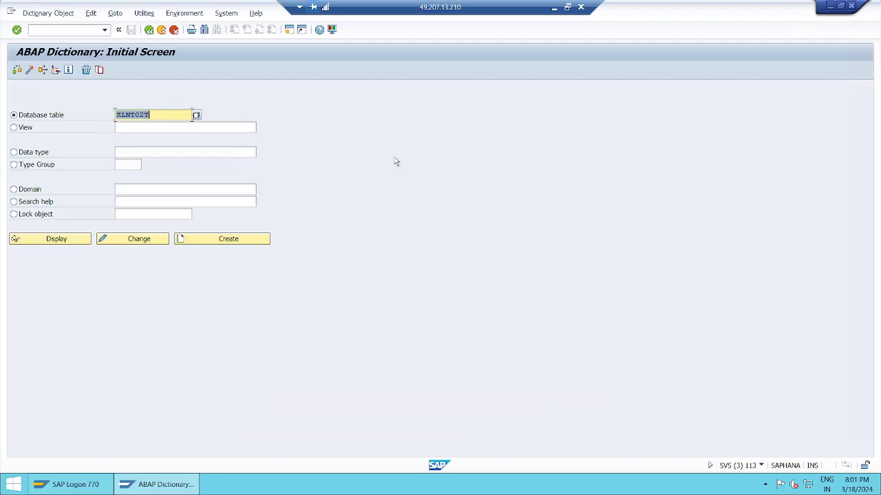
pyautogui.press('BackSpace')
pyautogui.write('k*')
pyautogui.click(197, 115)
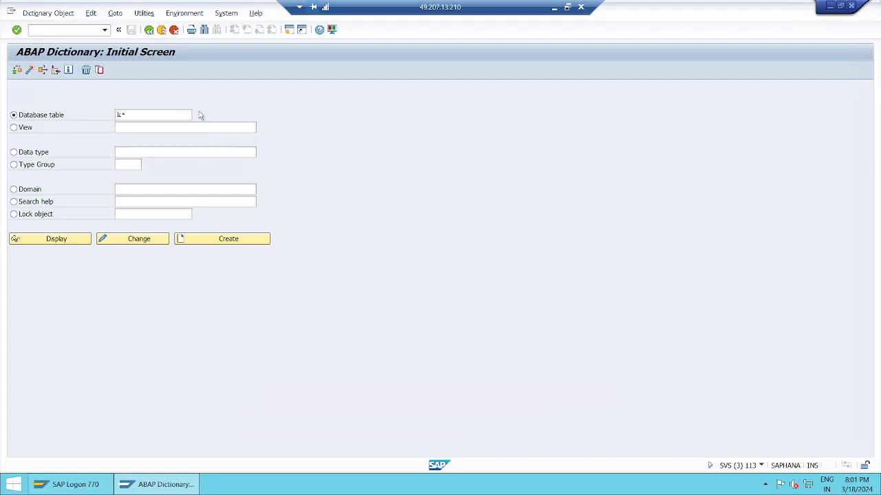
pyautogui.moveTo(212, 144); pyautogui.dragTo(482, 47)
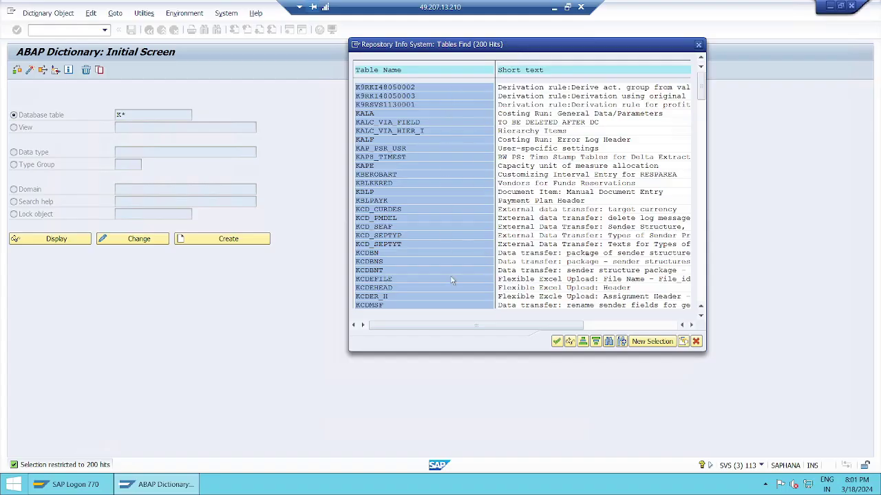
# - Rerun the K* table search with the maximum number of hits cleared to list all matching tables
pyautogui.click(650, 341)
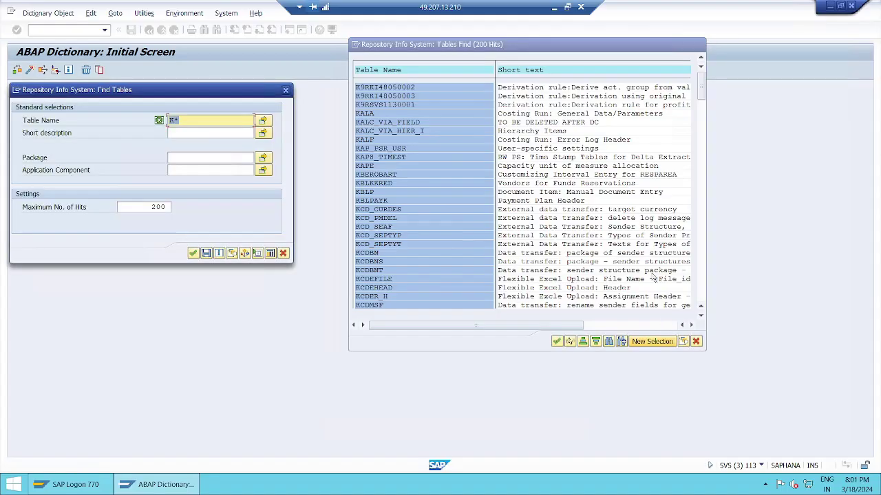
pyautogui.click(150, 208)
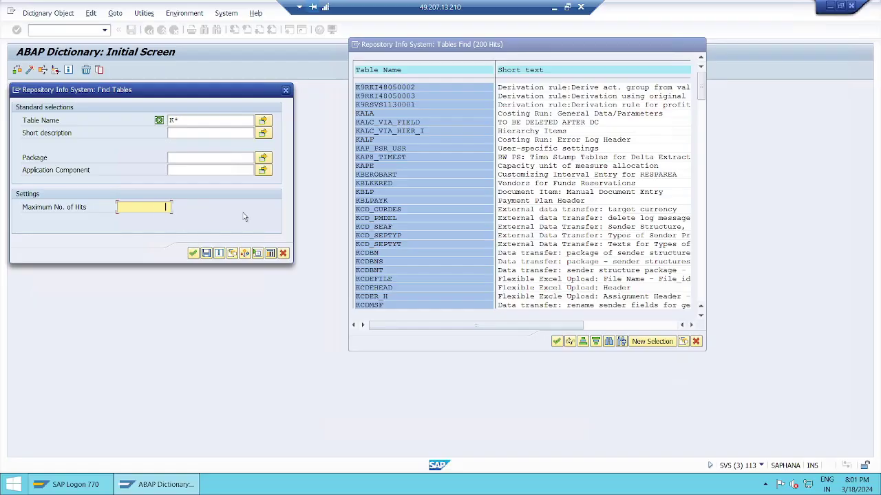
pyautogui.click(194, 254)
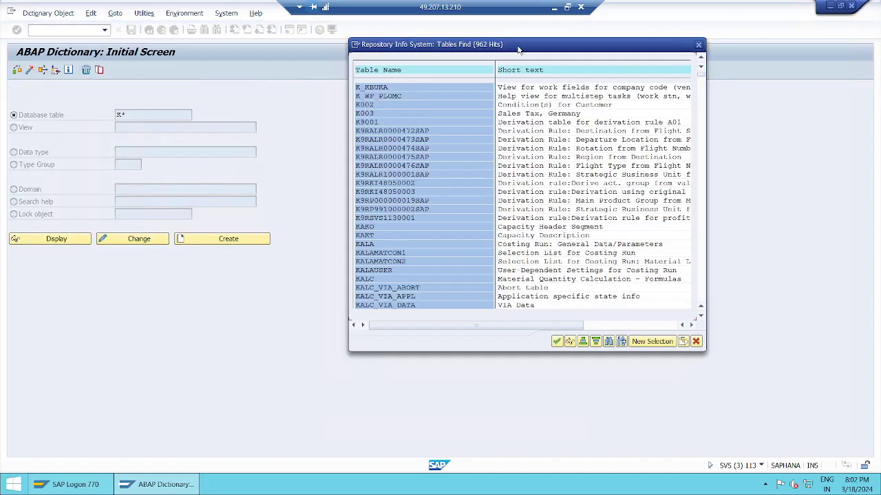
pyautogui.moveTo(531, 52); pyautogui.dragTo(533, 32)
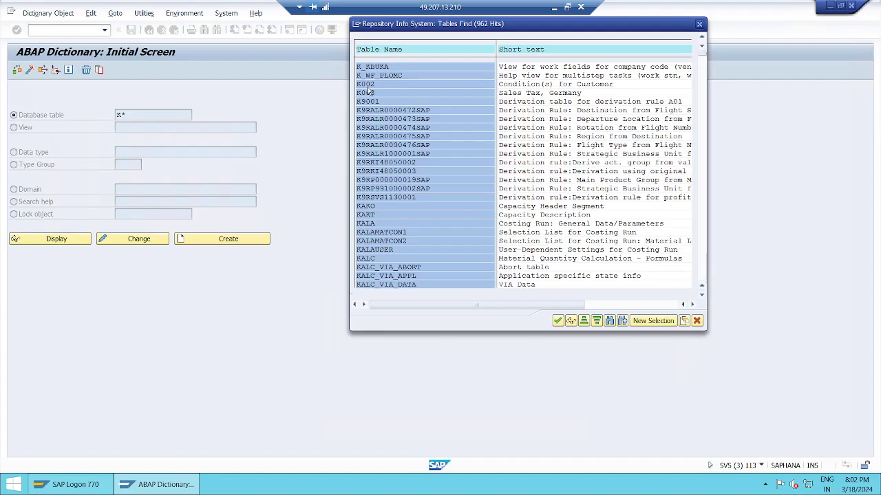
# - Find the customer master table KNA1 in the K* hit list and select its row
pyautogui.scroll(-2, 416, 259)
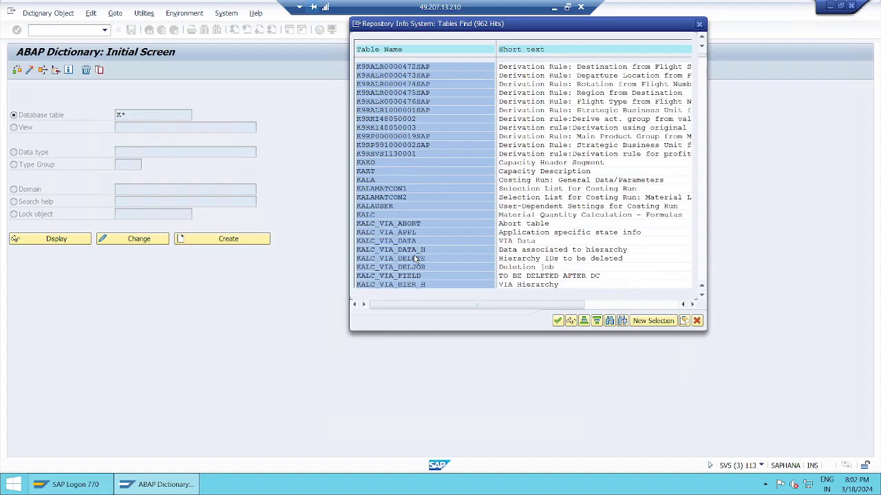
pyautogui.scroll(-2, 417, 259)
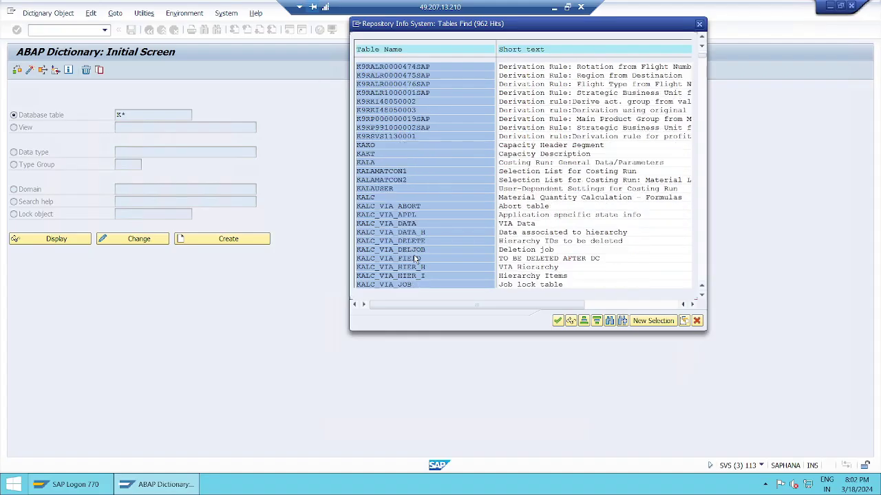
pyautogui.click(703, 68)
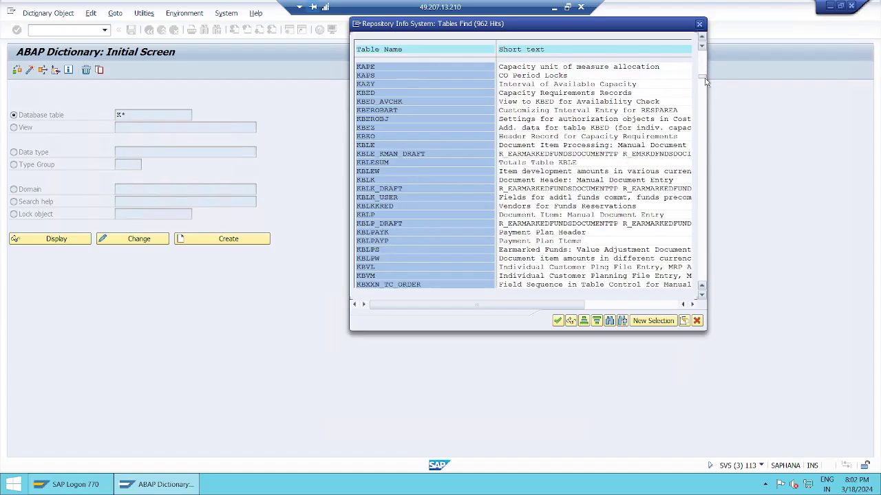
pyautogui.click(703, 81)
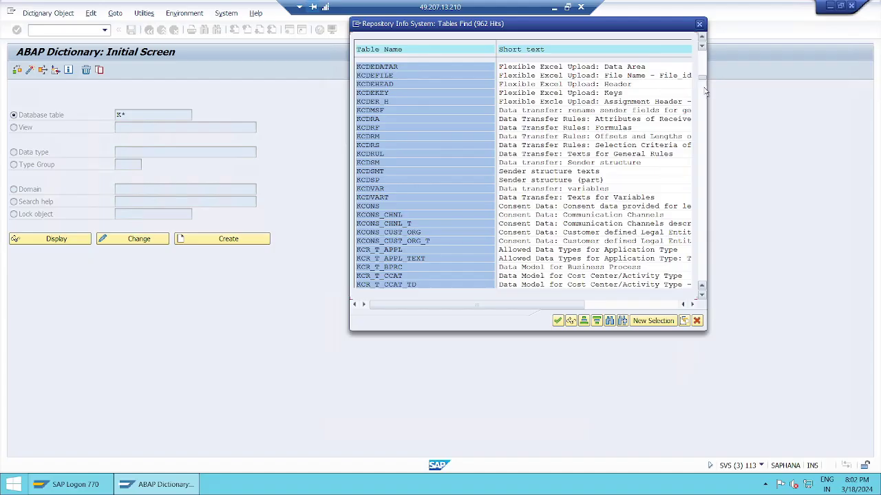
pyautogui.click(703, 100)
pyautogui.moveTo(703, 100); pyautogui.dragTo(704, 119)
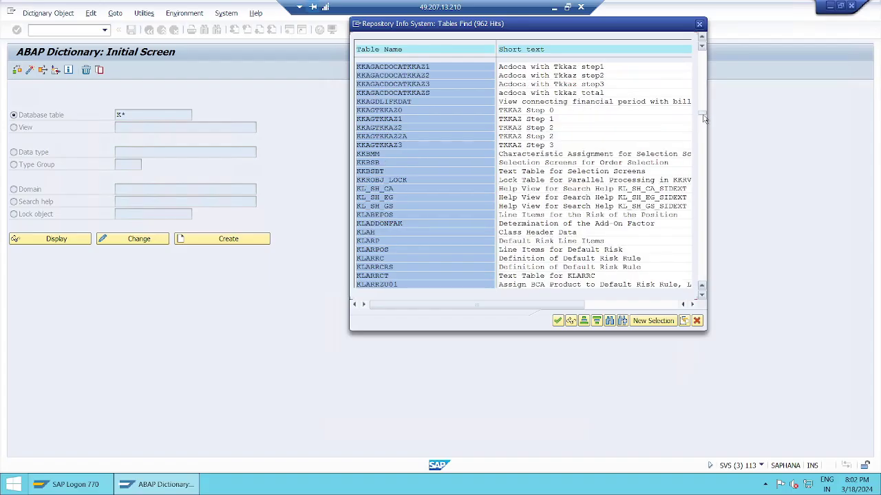
pyautogui.moveTo(703, 119); pyautogui.dragTo(707, 150)
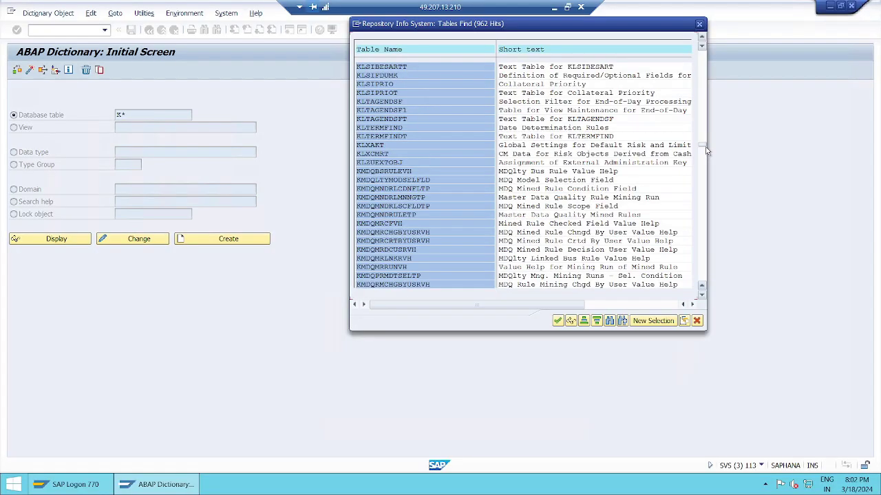
pyautogui.scroll(-2, 388, 268)
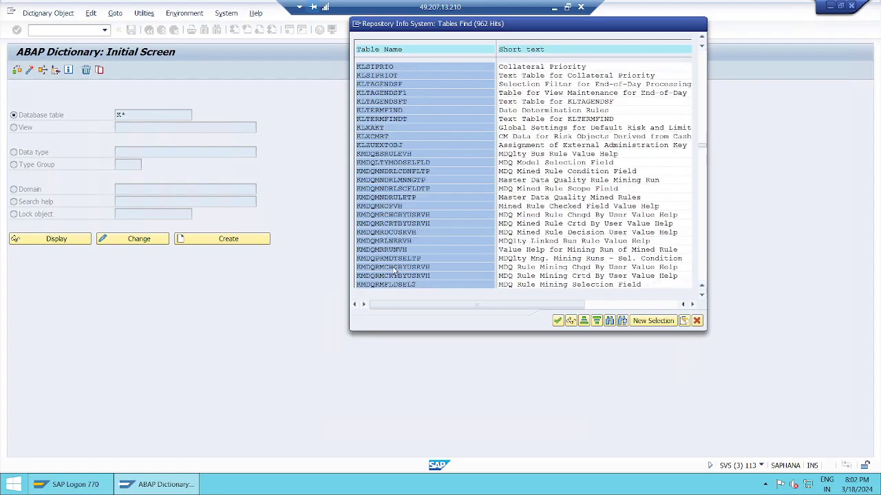
pyautogui.scroll(-3, 393, 267)
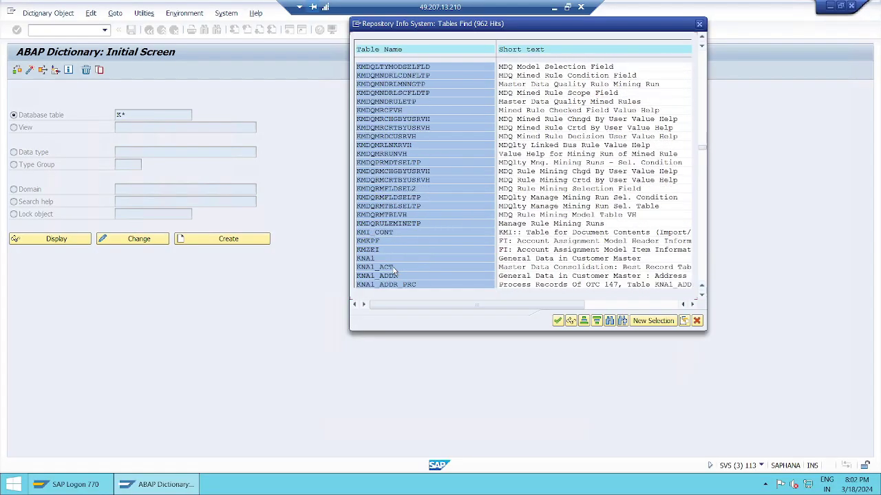
pyautogui.click(360, 260)
# - Highlight the KNA1 short text "General Data in Customer Master" to examine what the table holds
pyautogui.scroll(-5, 436, 241)
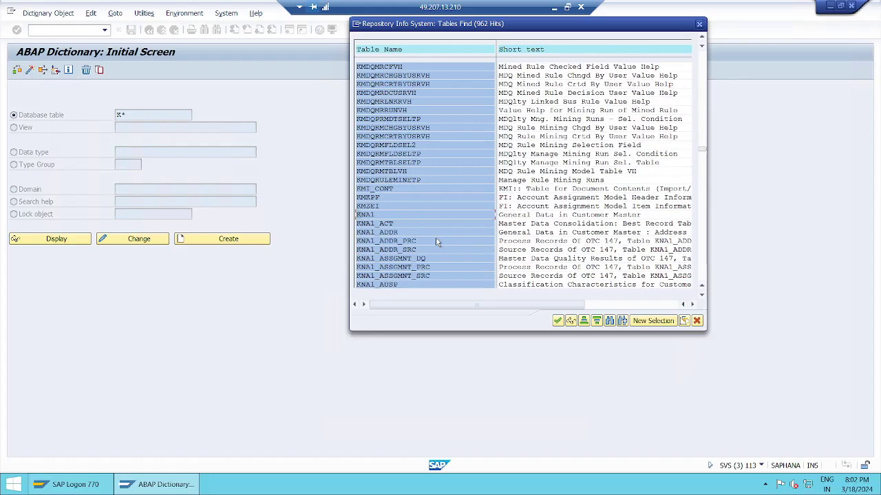
pyautogui.scroll(-2, 435, 240)
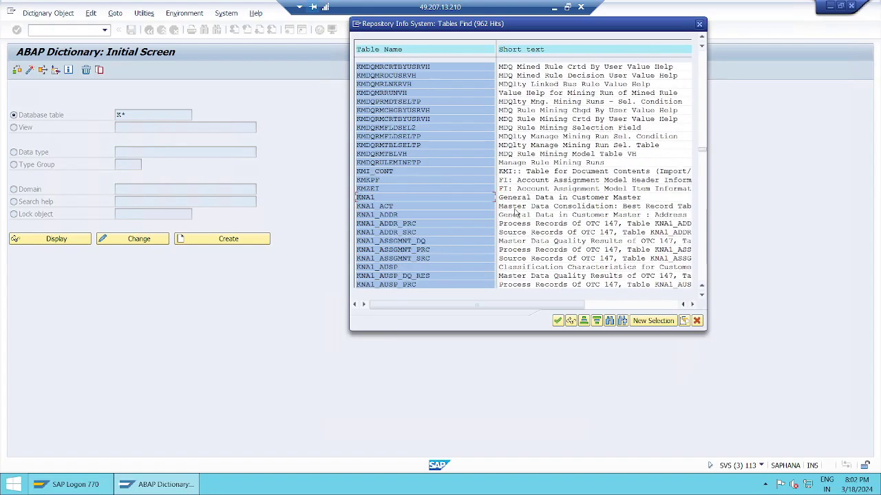
pyautogui.moveTo(500, 197); pyautogui.dragTo(643, 201)
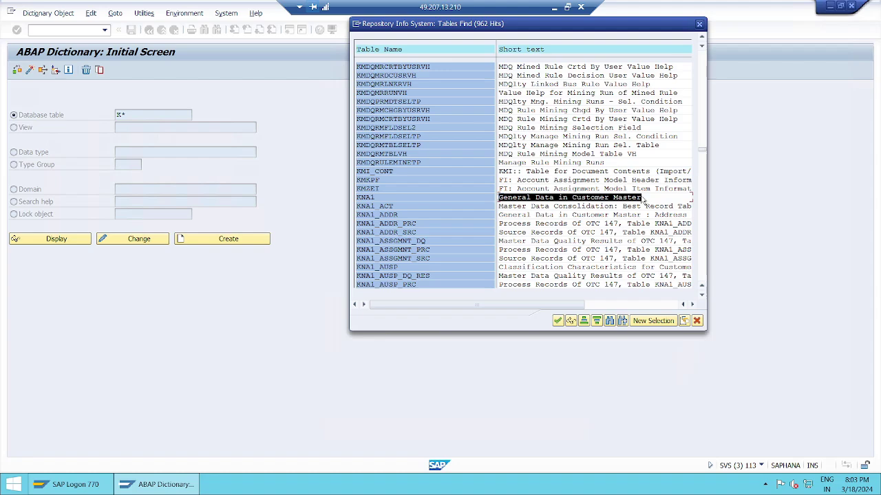
pyautogui.click(642, 198)
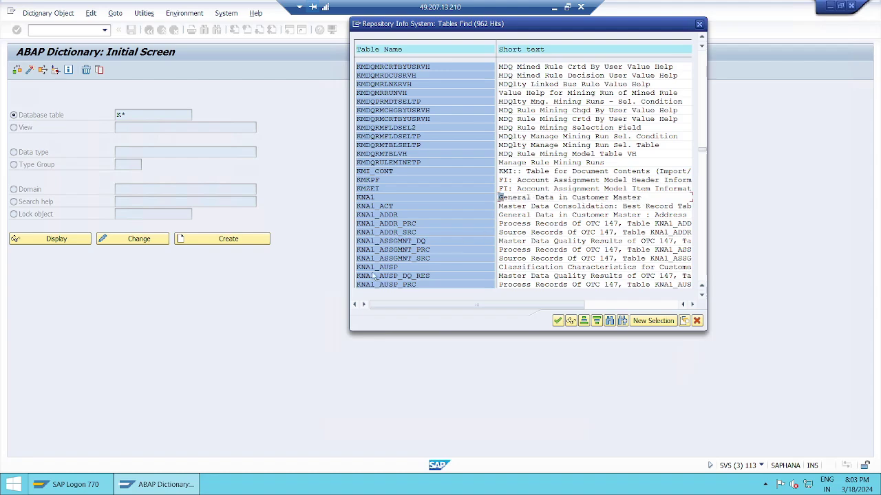
# - Locate table KNB1, Customer Master (Company Code), in the hit list and mark its entry
pyautogui.scroll(-3, 380, 261)
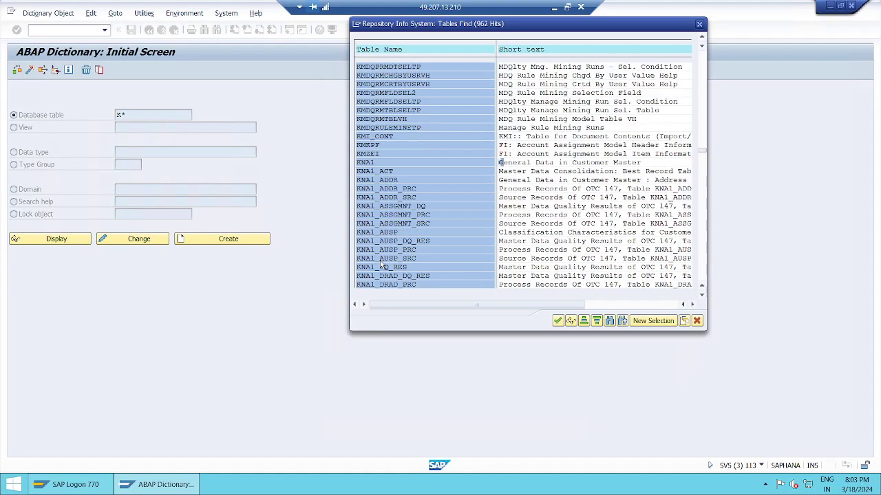
pyautogui.scroll(-4, 380, 265)
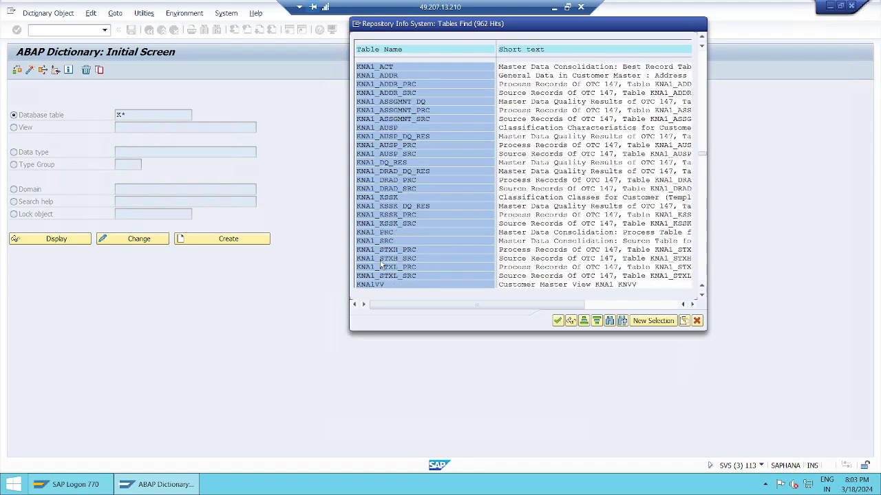
pyautogui.scroll(-1, 380, 265)
pyautogui.scroll(-2, 378, 272)
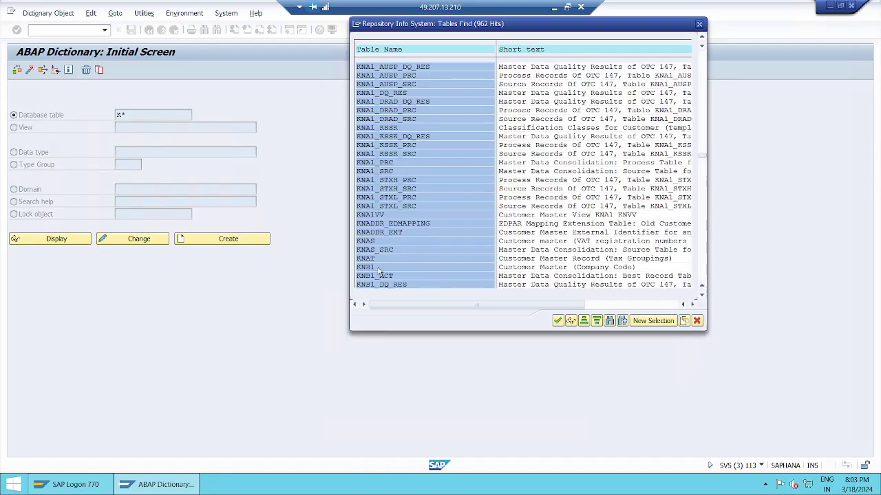
pyautogui.scroll(-1, 377, 272)
pyautogui.click(368, 233)
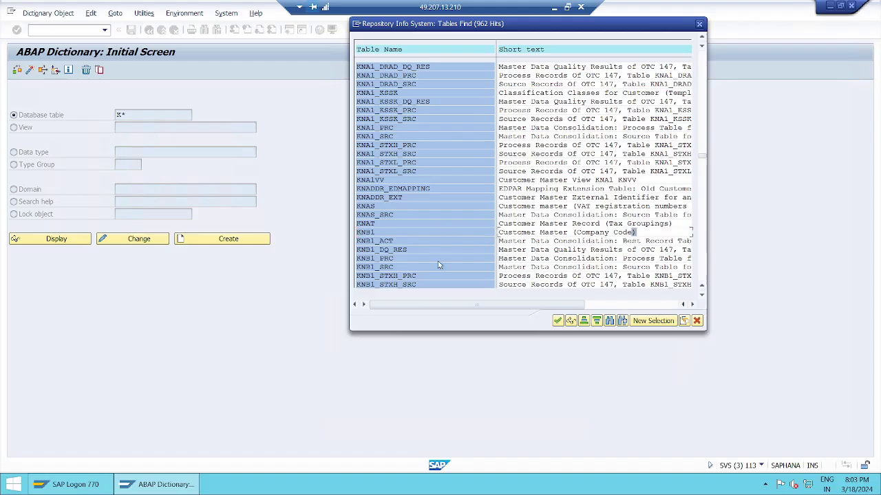
# - Locate table KNB5, Customer master (dunning data), in the hit list and mark its entry
pyautogui.scroll(-1, 438, 265)
pyautogui.scroll(-5, 438, 265)
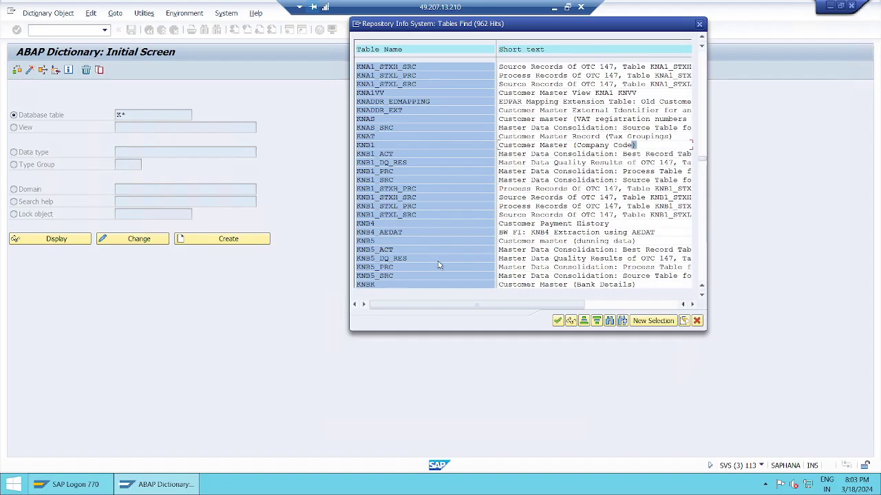
pyautogui.scroll(-5, 438, 265)
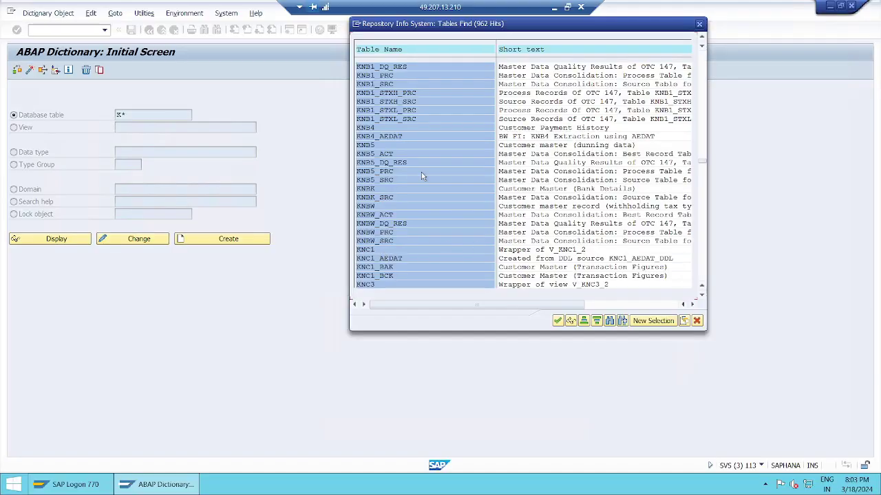
pyautogui.click(619, 146)
# - Review the remaining K* tables, from the customer bank details to the KSR entries, and close the hit list
pyautogui.scroll(-2, 447, 267)
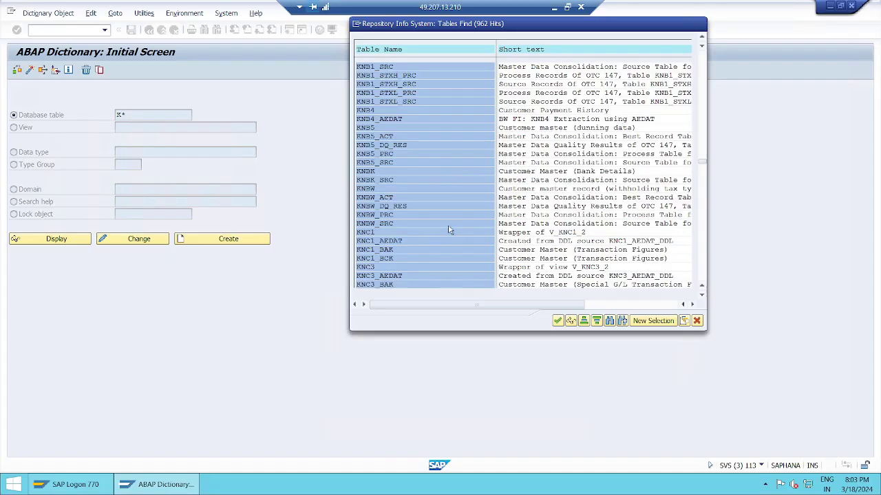
pyautogui.scroll(-8, 448, 227)
pyautogui.scroll(-3, 448, 227)
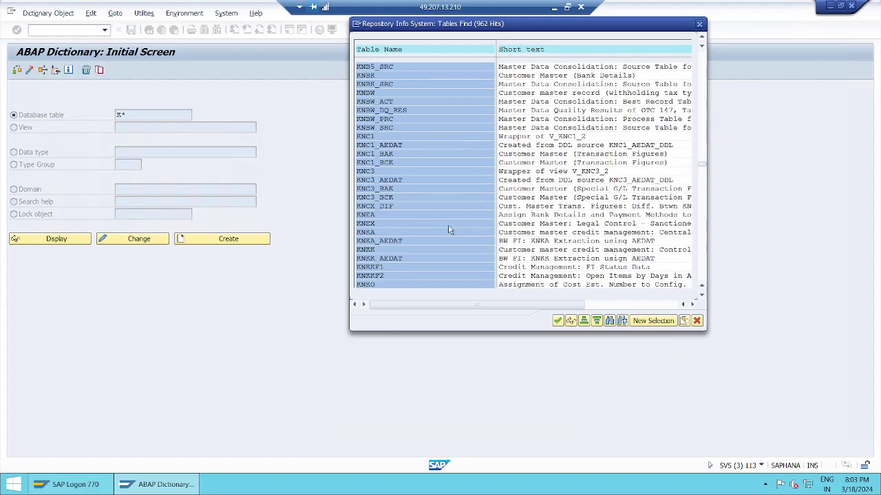
pyautogui.scroll(-7, 445, 232)
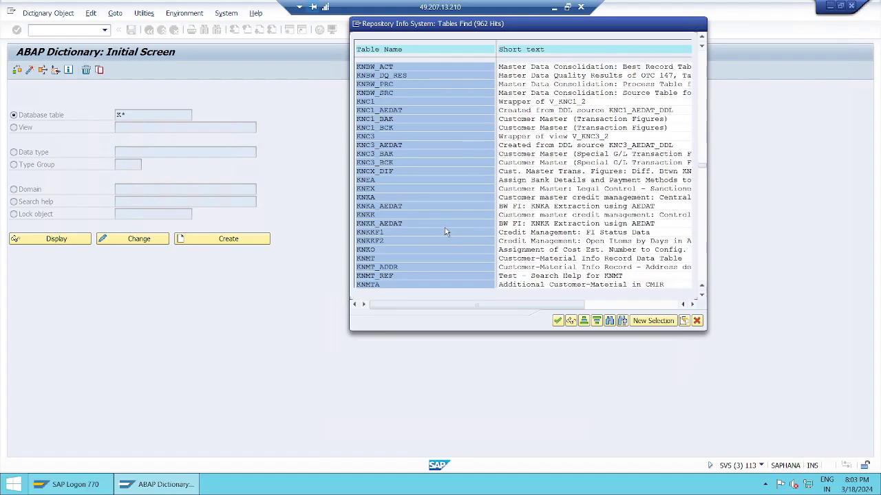
pyautogui.scroll(-2, 445, 231)
pyautogui.scroll(-1, 444, 232)
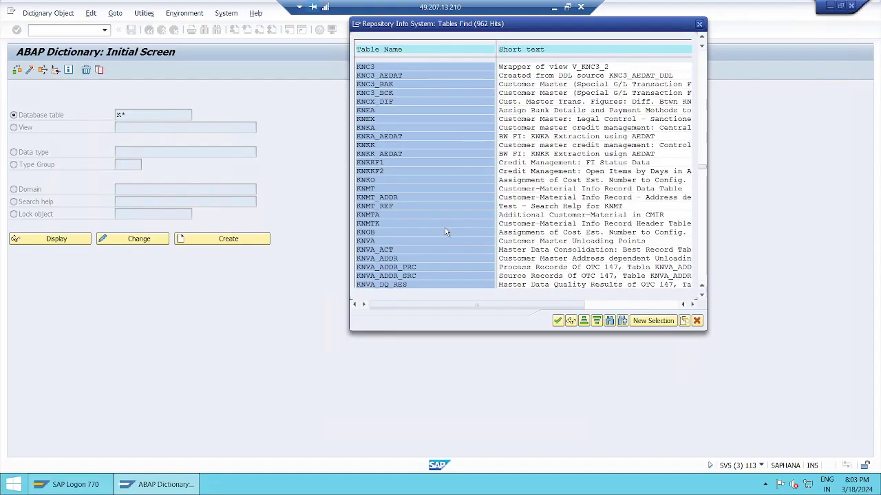
pyautogui.moveTo(701, 166); pyautogui.dragTo(702, 237)
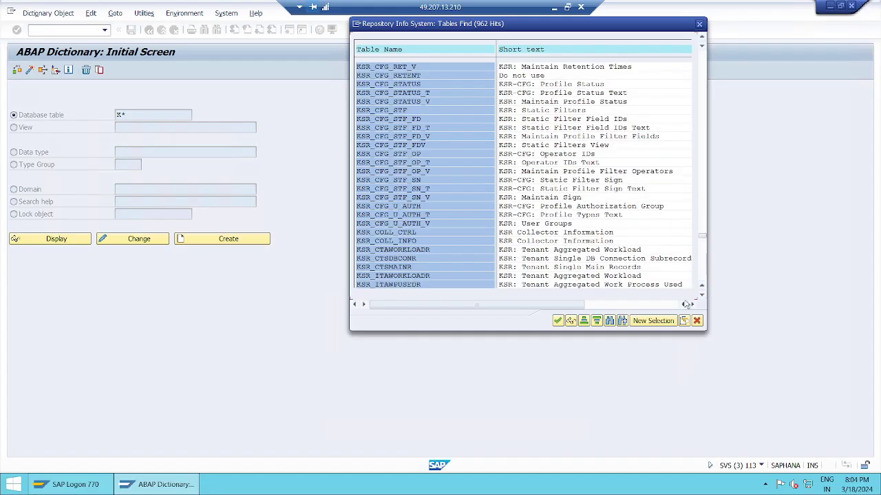
pyautogui.click(696, 321)
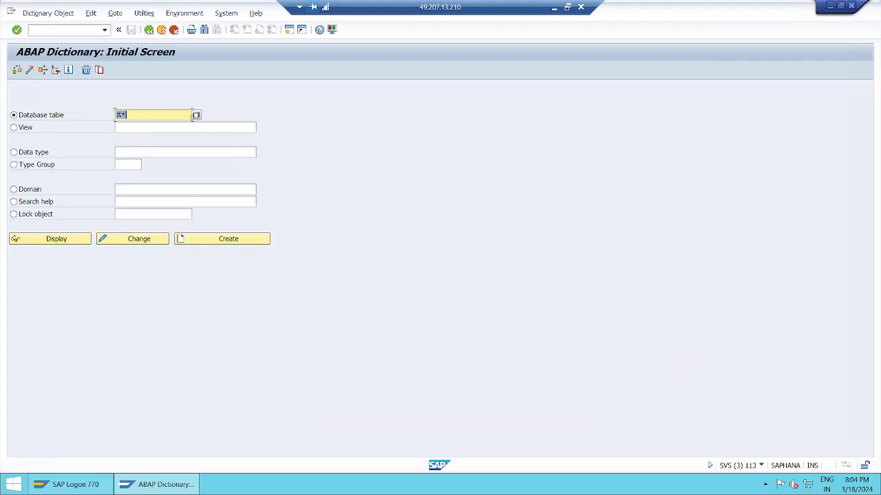
# - Search for database tables matching v* and look through the hit list down to the VV_ entries
pyautogui.write('v*')
pyautogui.click(196, 116)
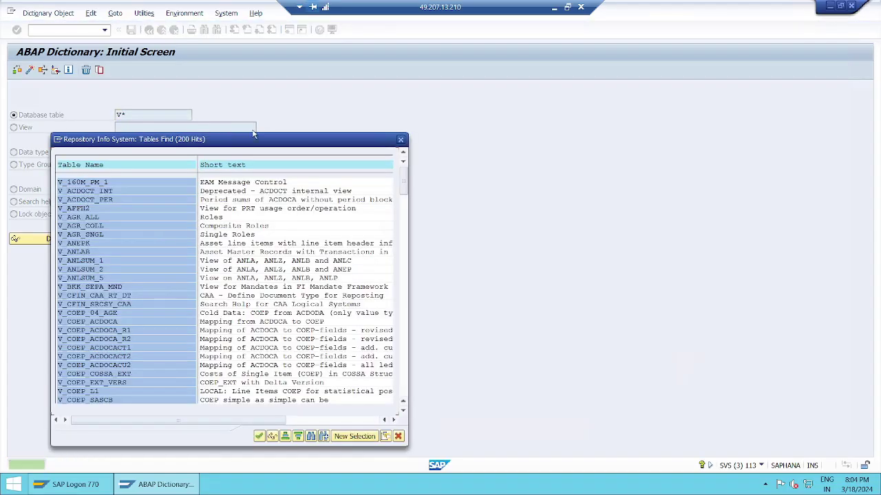
pyautogui.moveTo(322, 145); pyautogui.dragTo(542, 67)
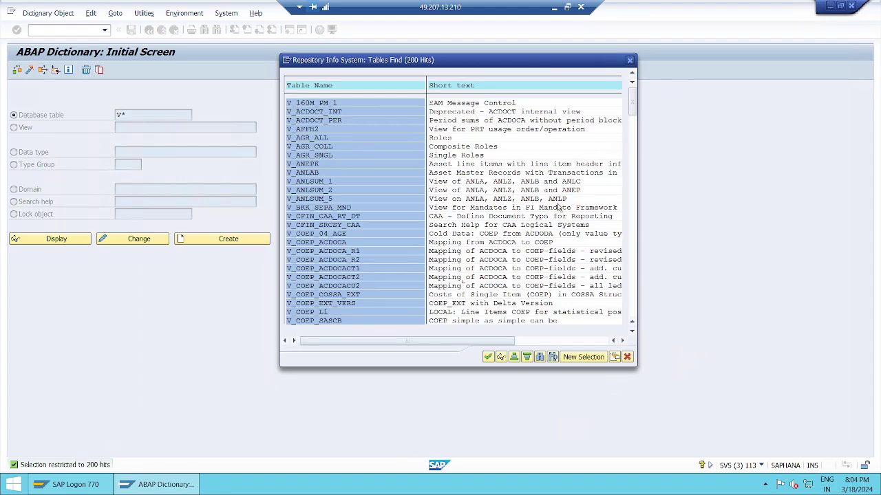
pyautogui.moveTo(632, 103); pyautogui.dragTo(632, 274)
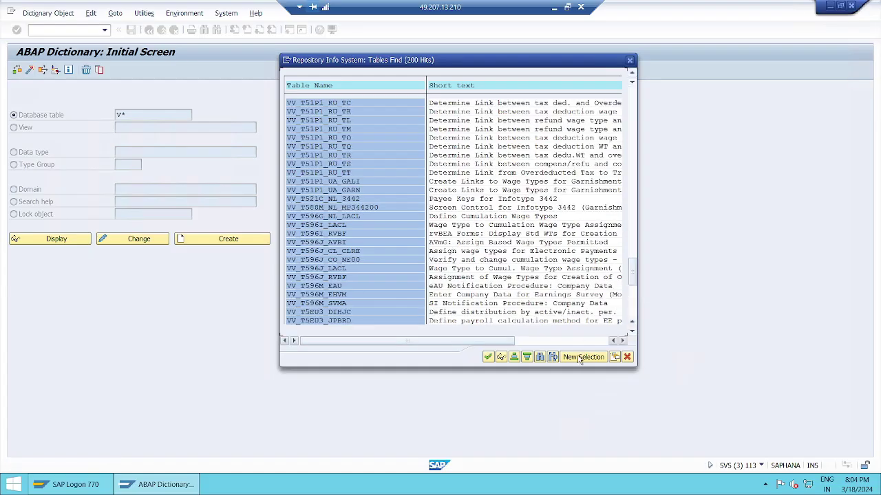
# - Try to rerun the V* table search without a maximum number of hits
pyautogui.click(582, 357)
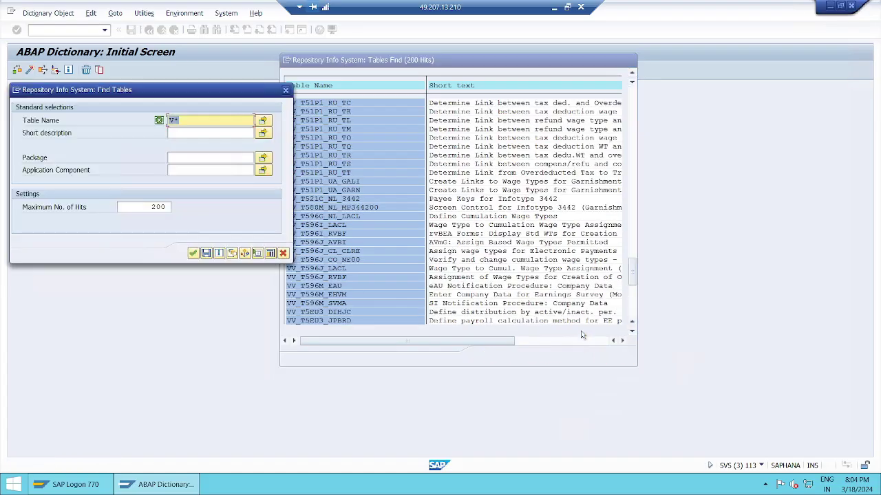
pyautogui.click(151, 207)
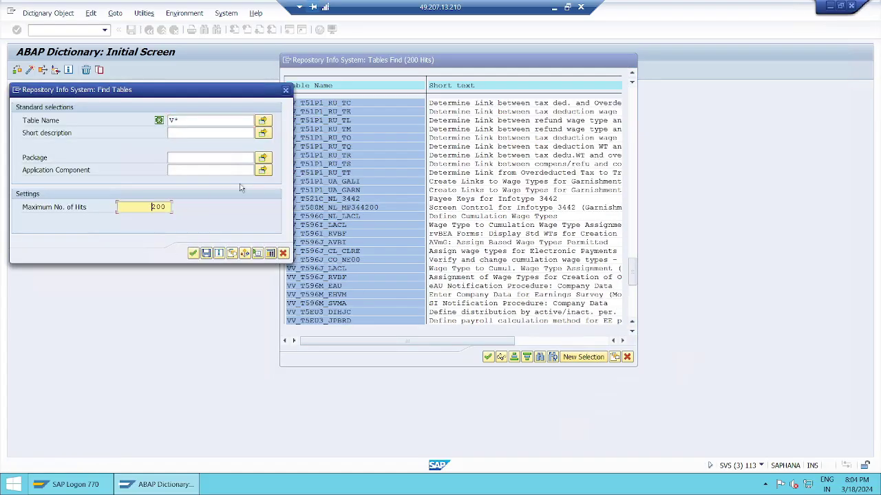
pyautogui.press('Return')
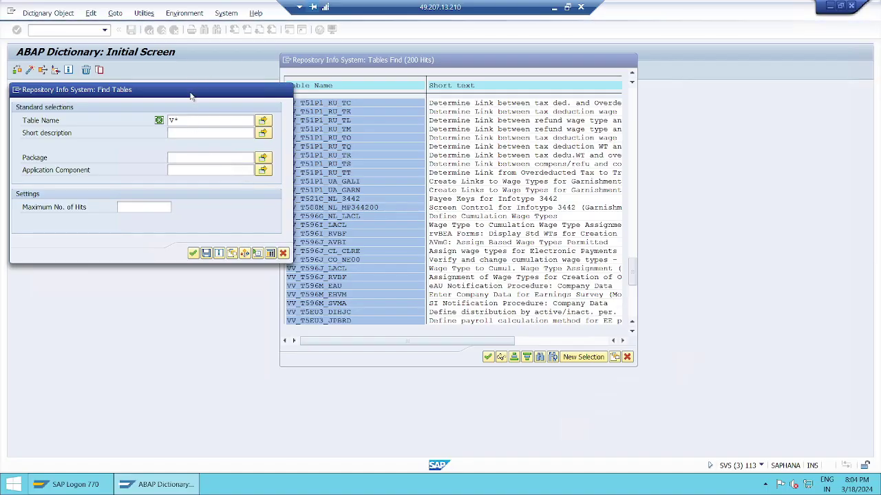
pyautogui.moveTo(192, 95); pyautogui.dragTo(647, 49)
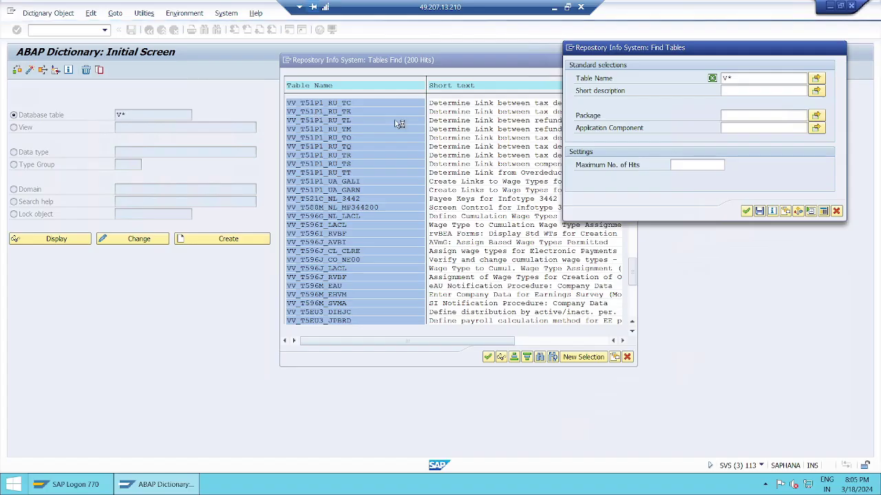
pyautogui.click(119, 114)
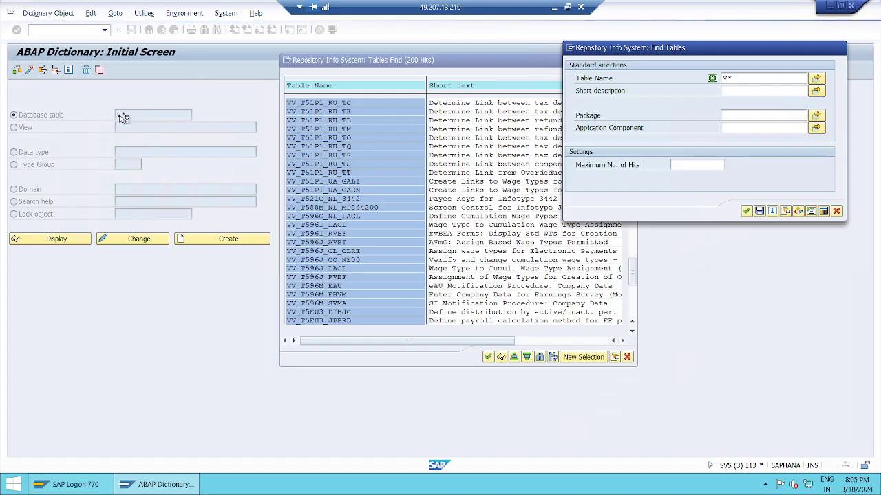
pyautogui.write('V*')
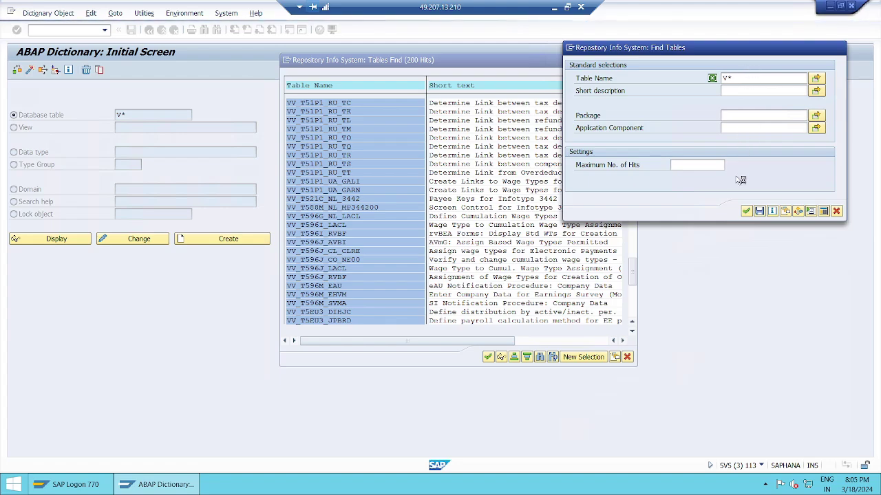
# - Stop the running table search transaction and reopen the ABAP Dictionary with transaction se11
pyautogui.click(570, 49)
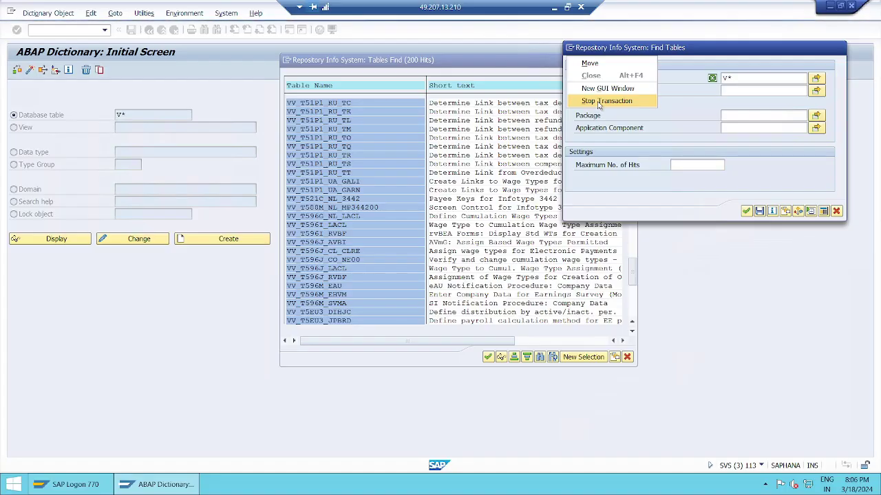
pyautogui.click(598, 103)
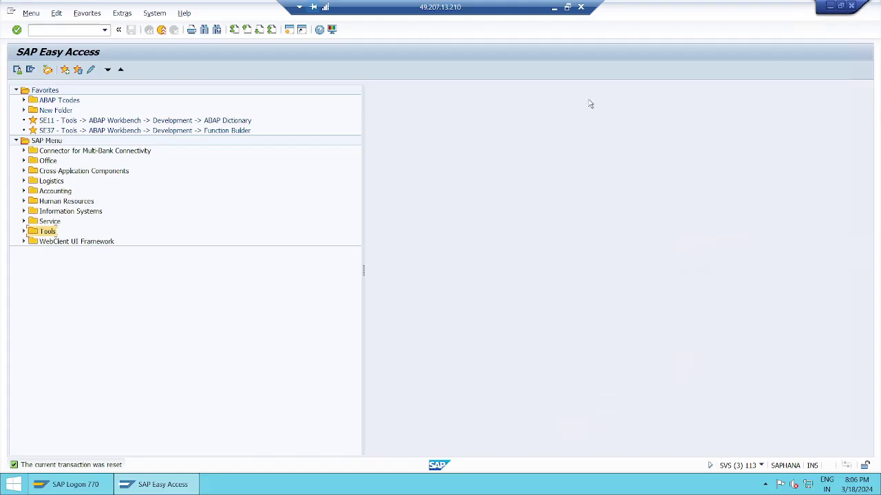
pyautogui.click(105, 31)
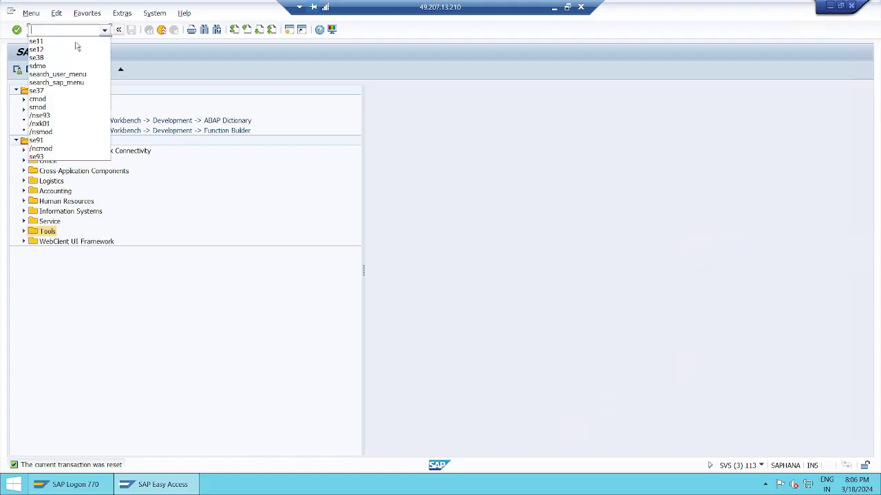
pyautogui.click(55, 38)
pyautogui.click(16, 30)
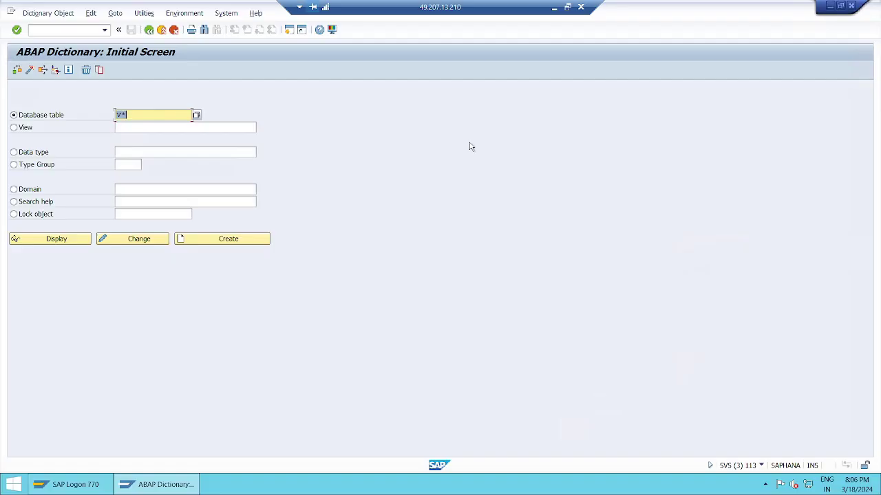
# - Search for database tables matching t* and move the hit list clear of the table name field
pyautogui.press('BackSpace')
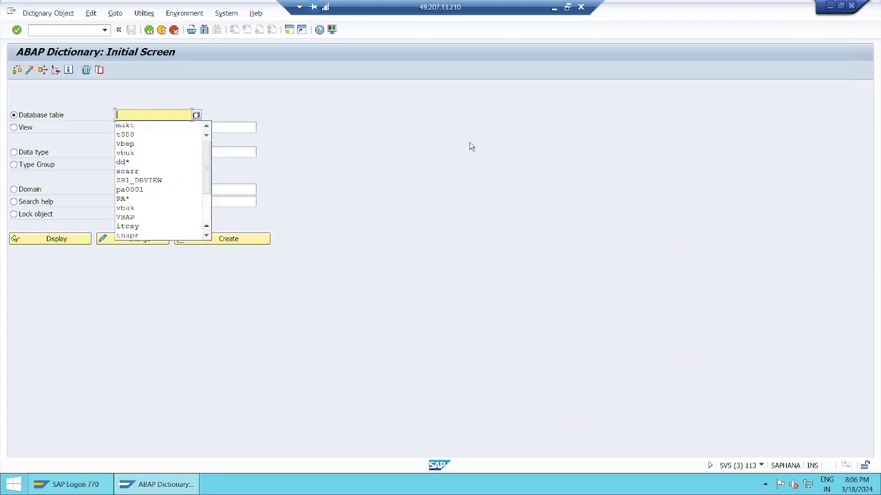
pyautogui.write('t')
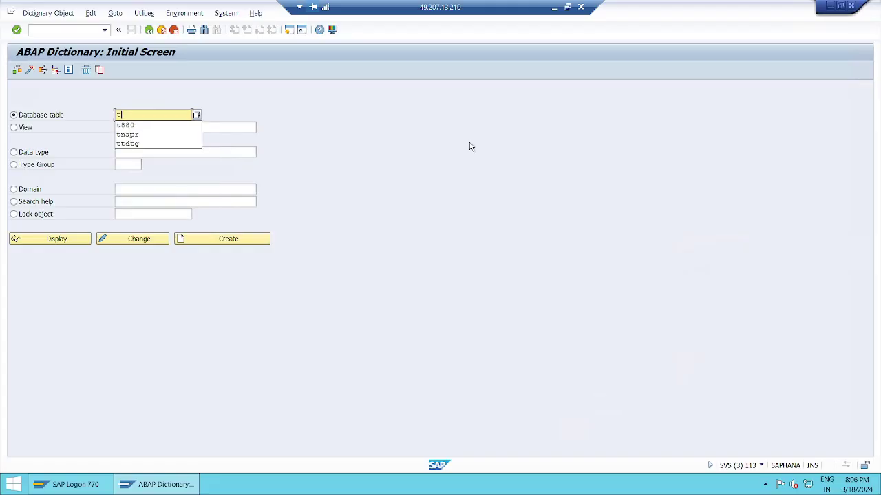
pyautogui.write('*')
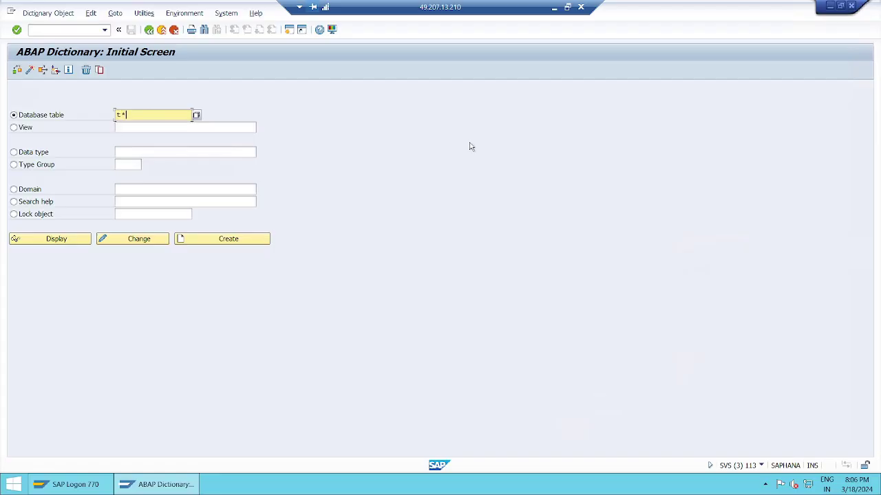
pyautogui.click(196, 115)
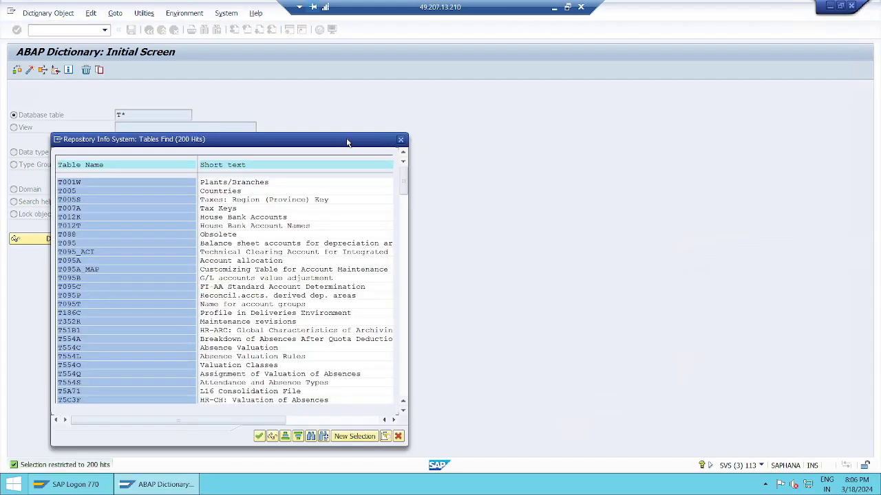
pyautogui.moveTo(347, 142); pyautogui.dragTo(697, 31)
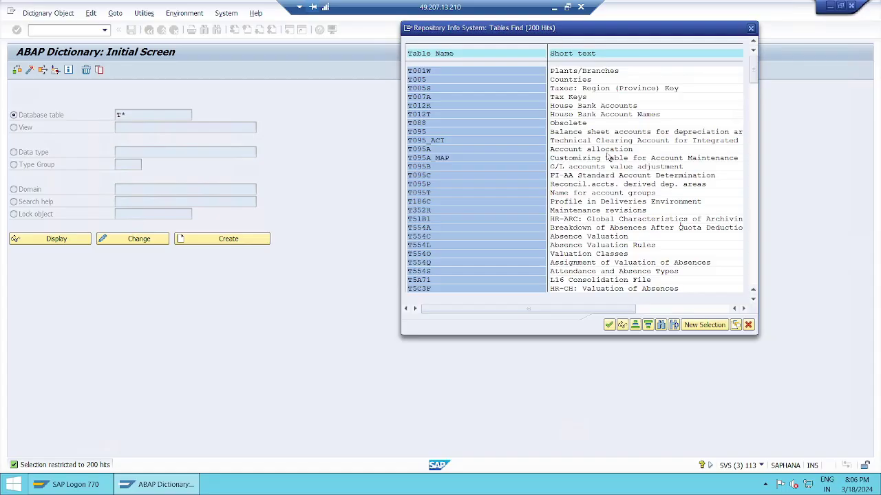
# - Rerun the T* table search with the maximum number of hits left blank
pyautogui.click(702, 326)
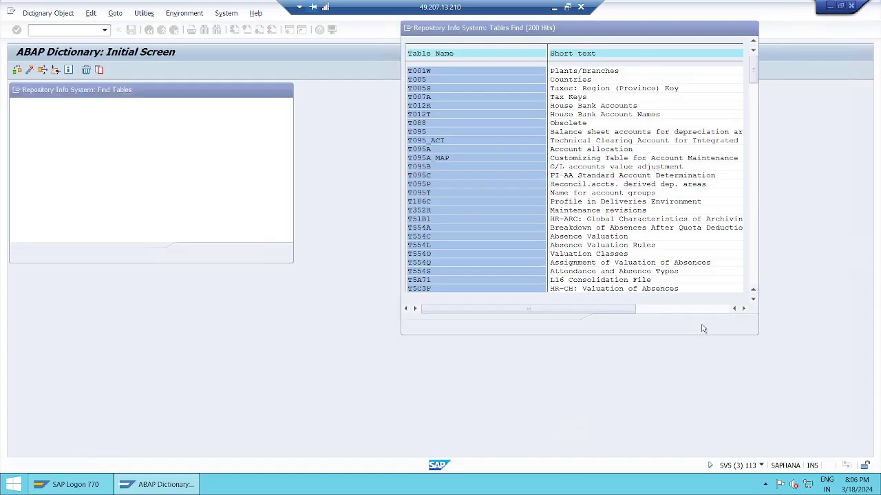
pyautogui.click(152, 206)
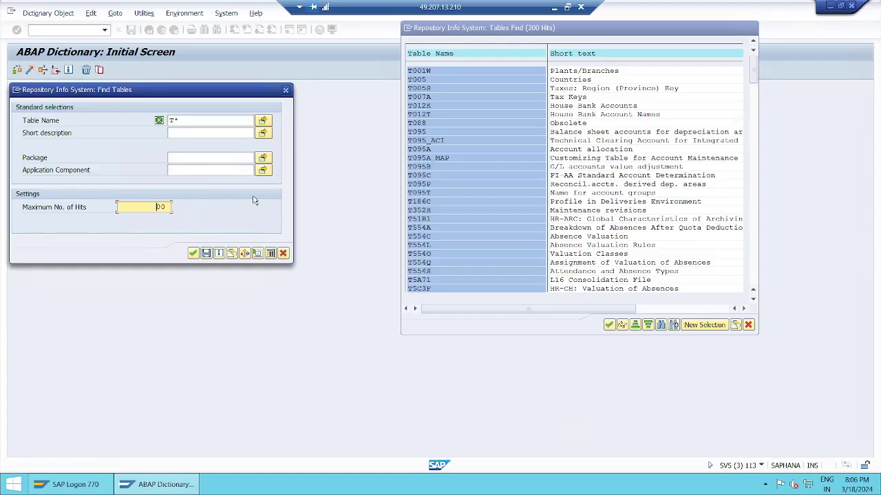
pyautogui.click(193, 253)
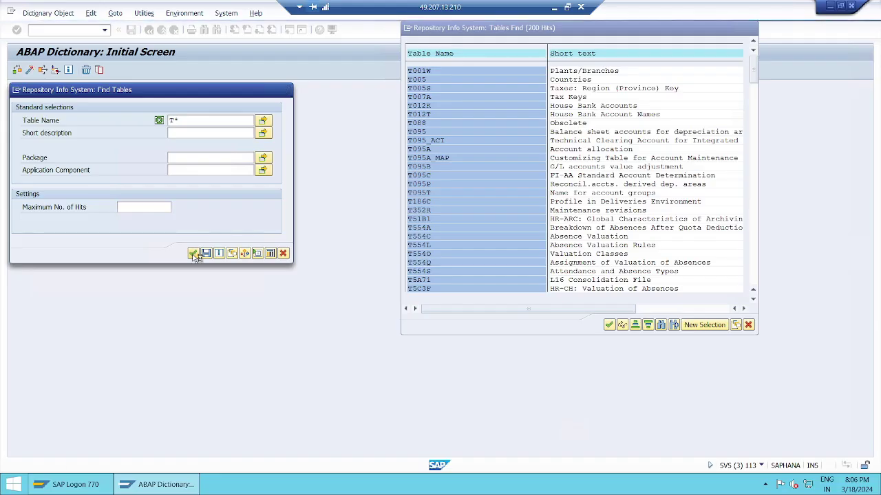
pyautogui.moveTo(233, 93); pyautogui.dragTo(660, 222)
pyautogui.moveTo(711, 191); pyautogui.dragTo(300, 119)
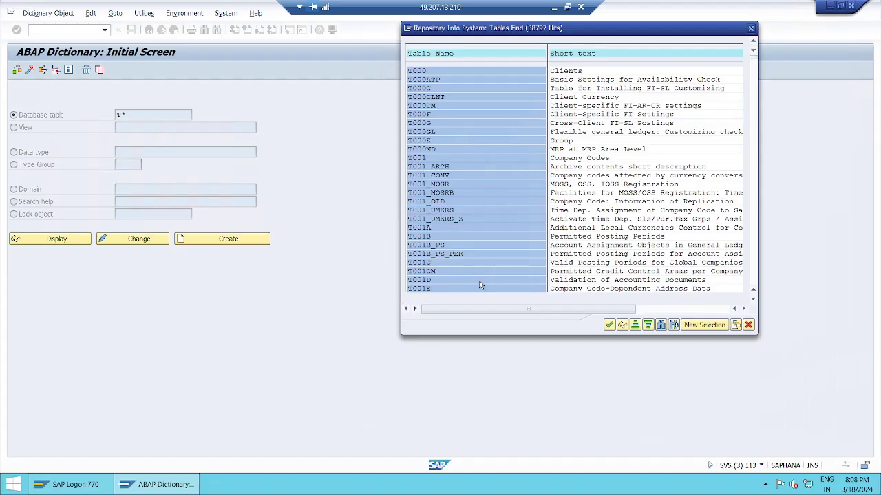
# - Look through the T* hit list from the client tables past the T001 company code tables to the T002 language tables
pyautogui.scroll(-3, 480, 282)
pyautogui.scroll(-6, 480, 283)
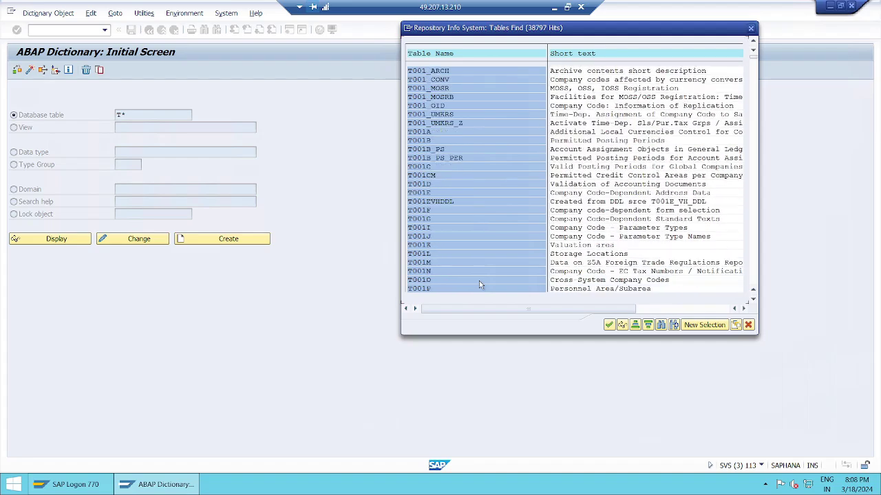
pyautogui.scroll(-5, 479, 284)
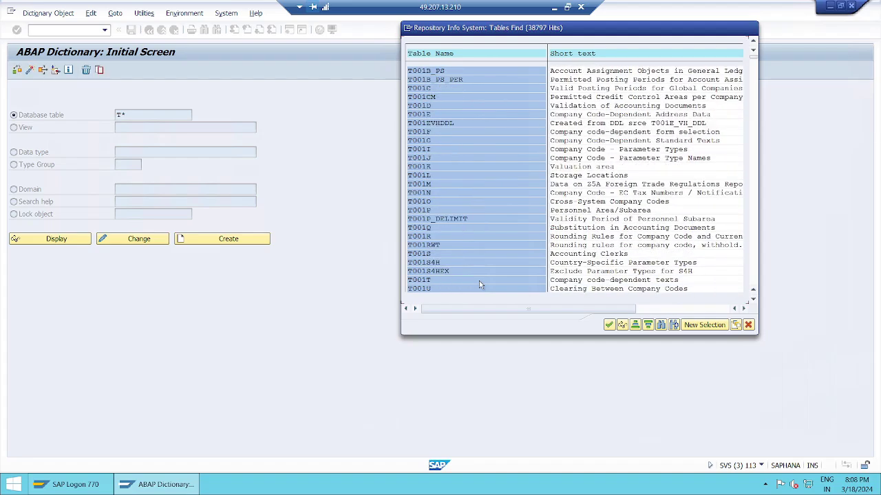
pyautogui.scroll(-4, 480, 284)
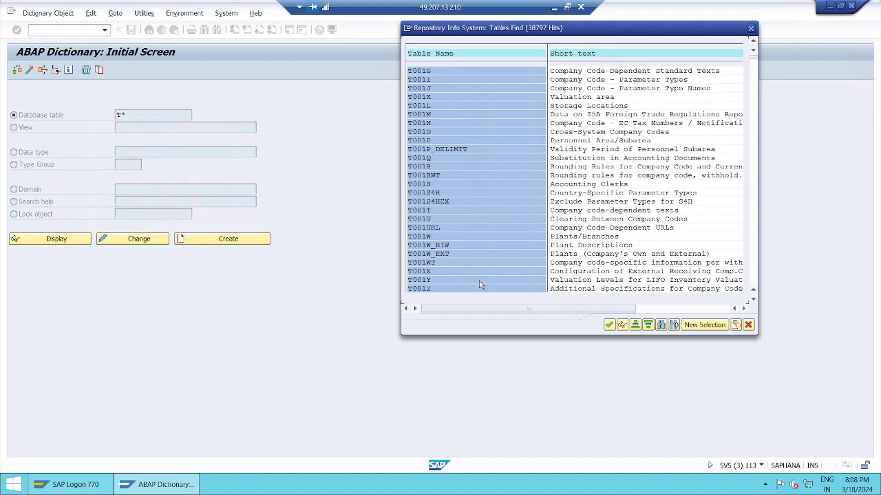
pyautogui.scroll(-1, 479, 281)
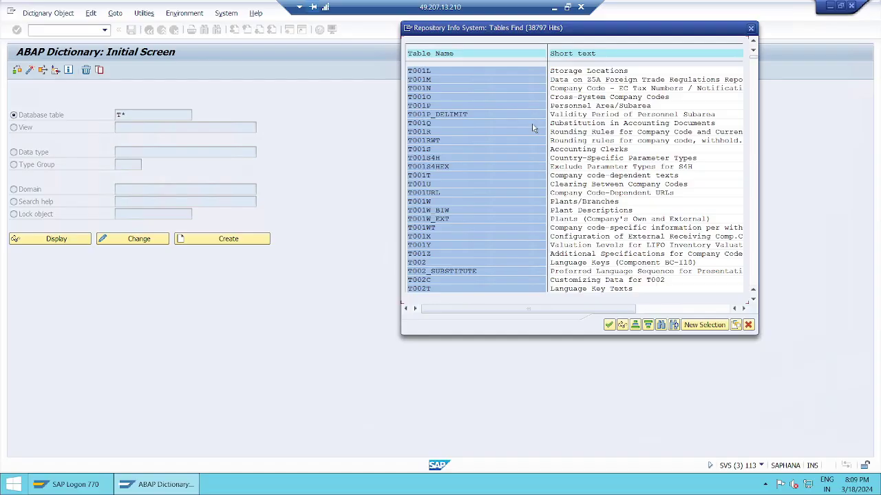
# - Find tstc within the T* hit list, review the matching transaction code tables and close the results
pyautogui.click(661, 326)
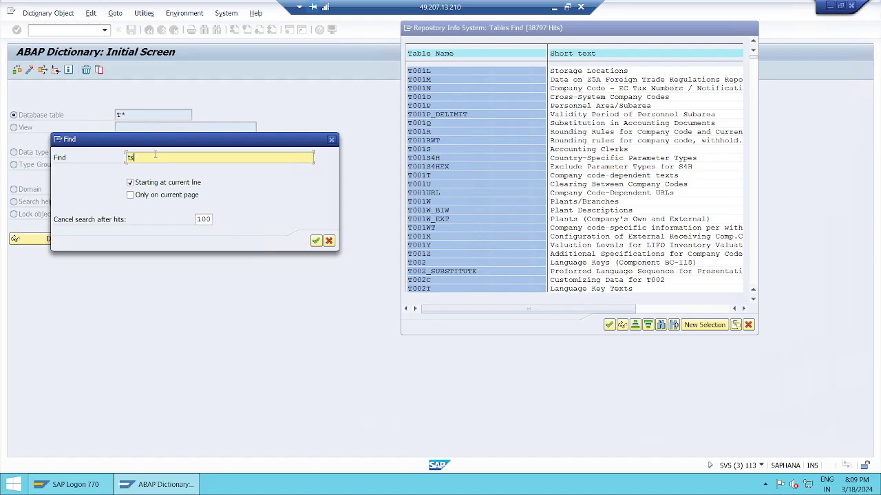
pyautogui.write('tc')
pyautogui.click(316, 240)
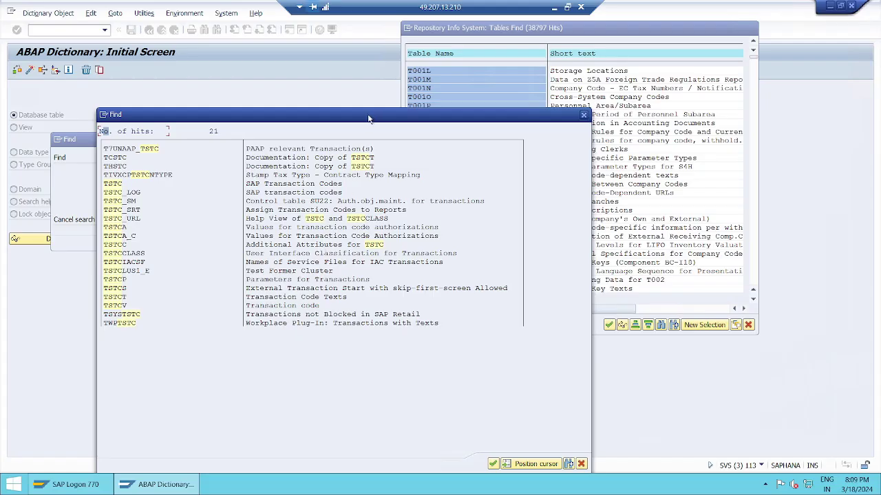
pyautogui.moveTo(368, 119); pyautogui.dragTo(513, 104)
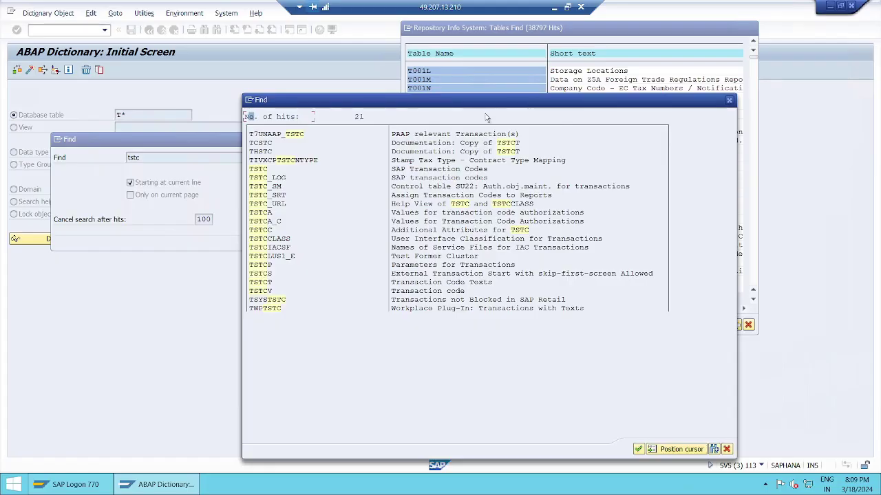
pyautogui.moveTo(535, 104); pyautogui.dragTo(340, 106)
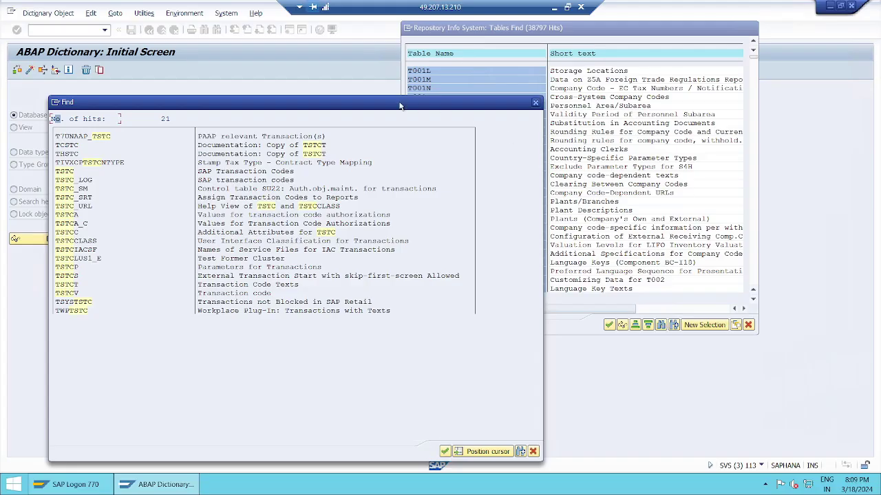
pyautogui.moveTo(402, 106); pyautogui.dragTo(684, 66)
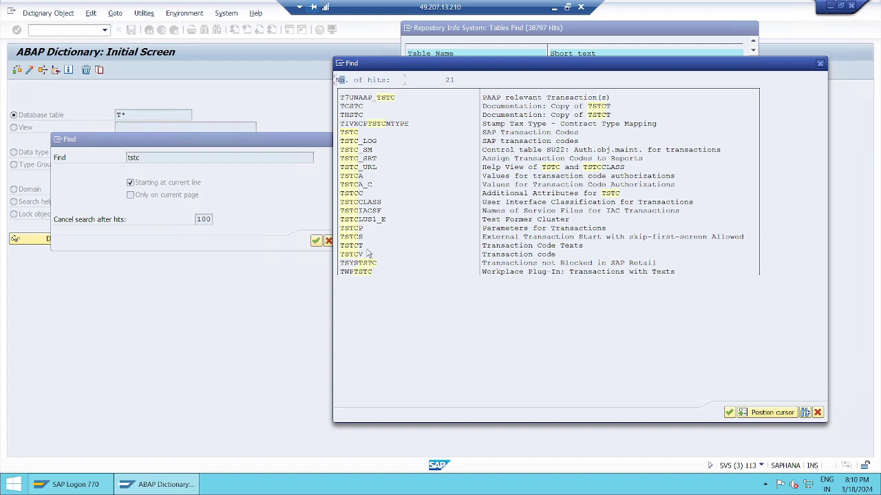
pyautogui.click(819, 413)
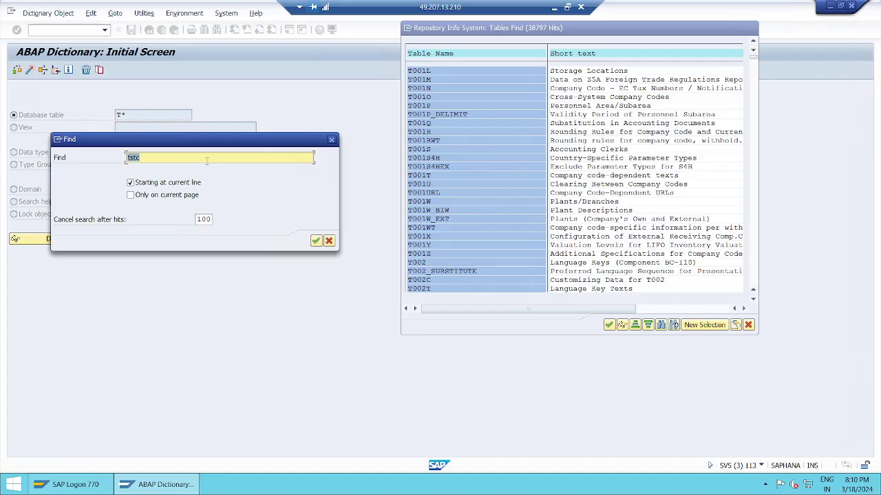
# - Try to find "sales organzation" in the T* hit list with the search cancelled after 999 hits
pyautogui.write('sales or')
pyautogui.write('ganzation')
pyautogui.click(198, 219)
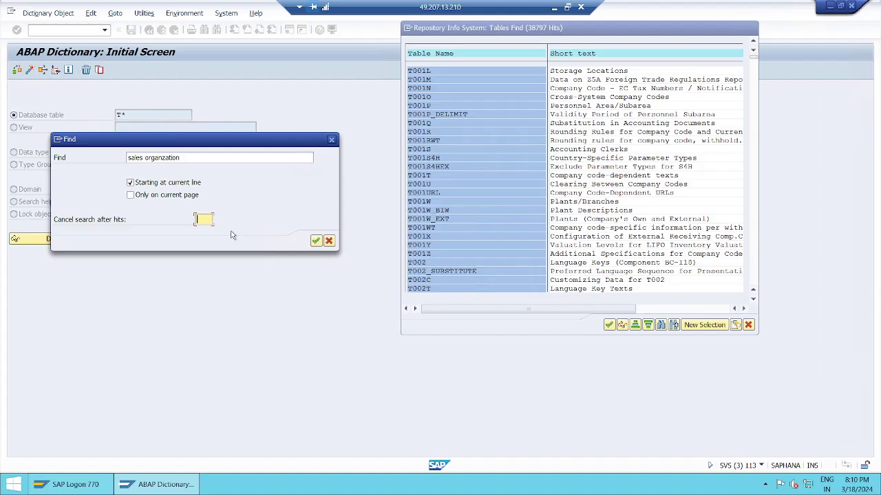
pyautogui.write('999')
pyautogui.click(316, 240)
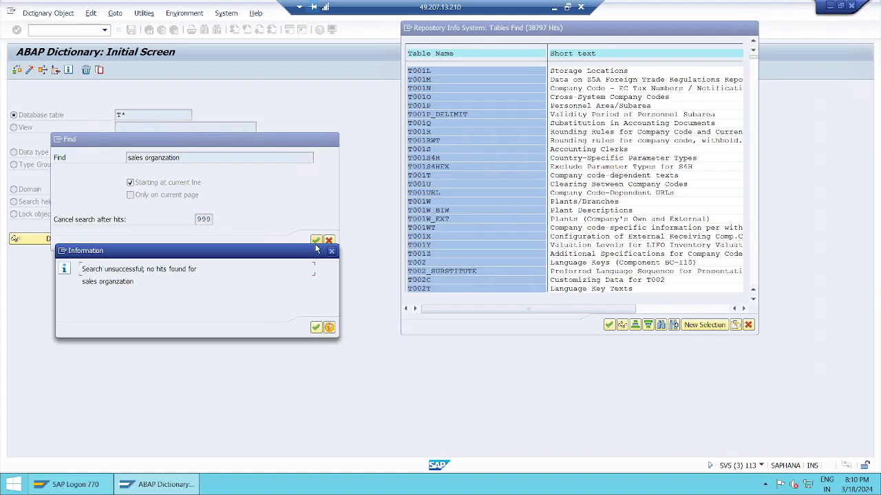
pyautogui.click(316, 327)
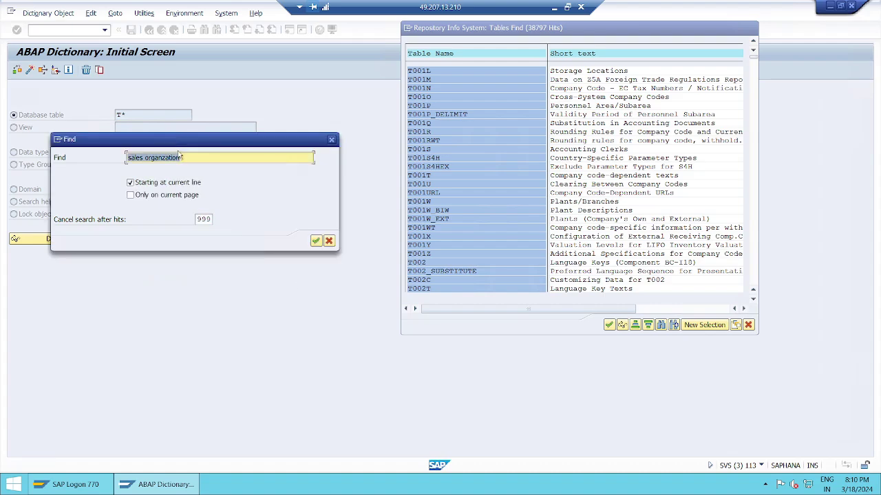
# - Correct the search term to "sales organization", rerun the find in the T* hit list and review the matching tables
pyautogui.click(208, 157)
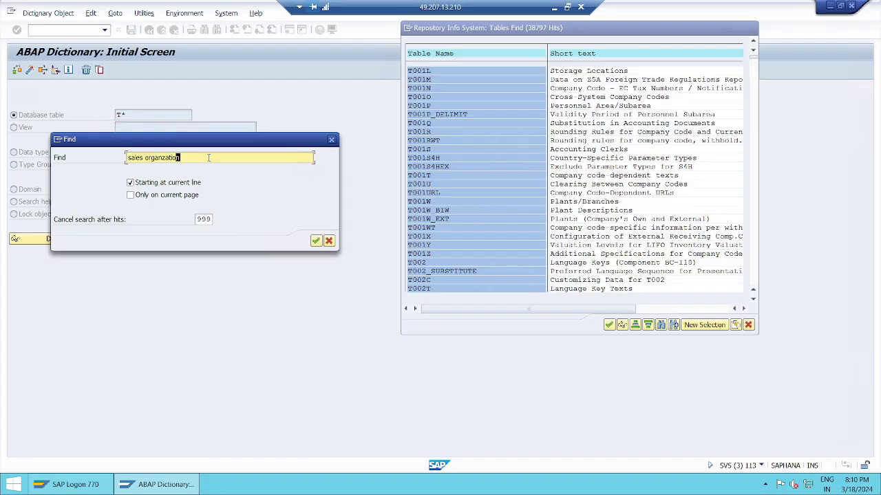
pyautogui.press('BackSpace')
pyautogui.press('BackSpace')
pyautogui.write('ion')
pyautogui.press('Return')
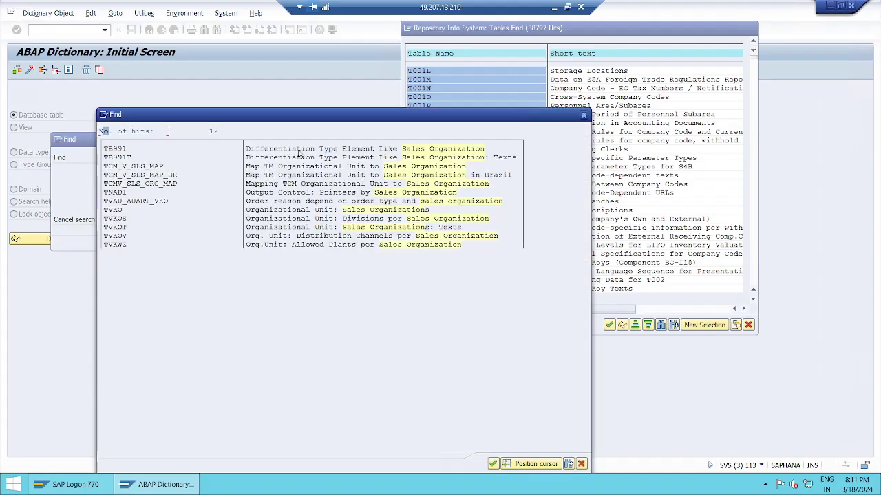
pyautogui.moveTo(362, 115); pyautogui.dragTo(511, 121)
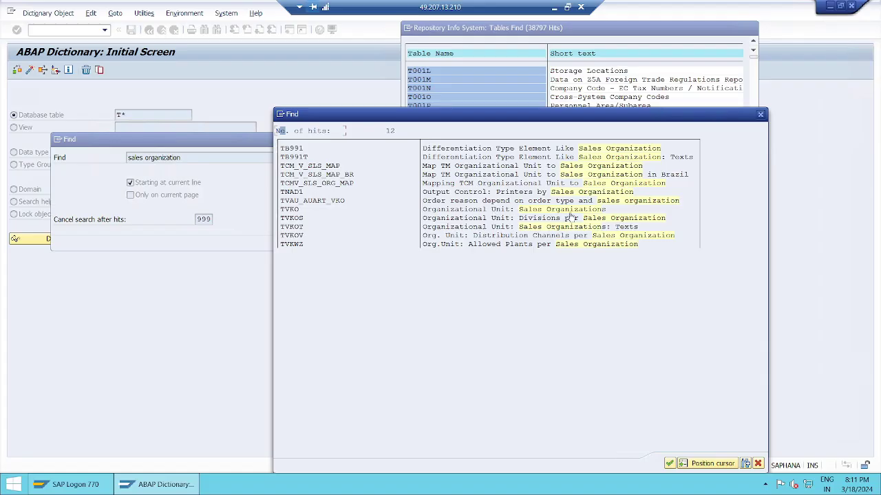
# - Find "Distribution Channel" in the T* hit list, review the matching tables and close the results
pyautogui.click(757, 464)
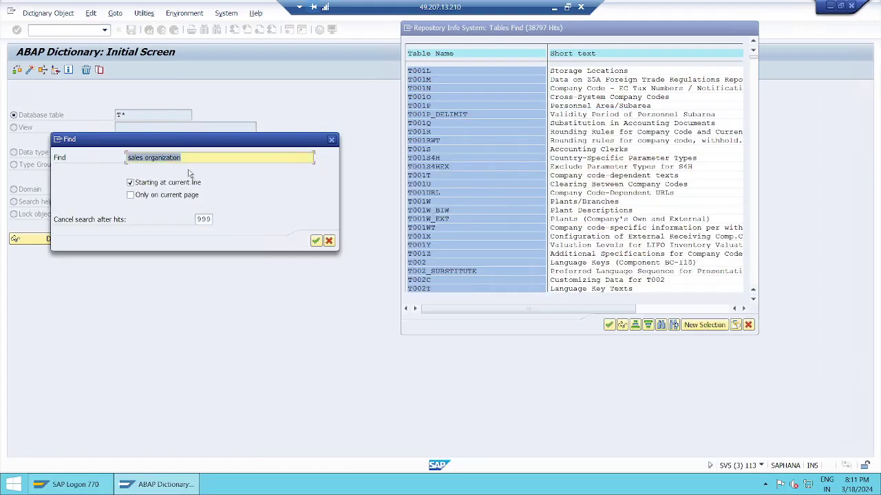
pyautogui.write('Dis')
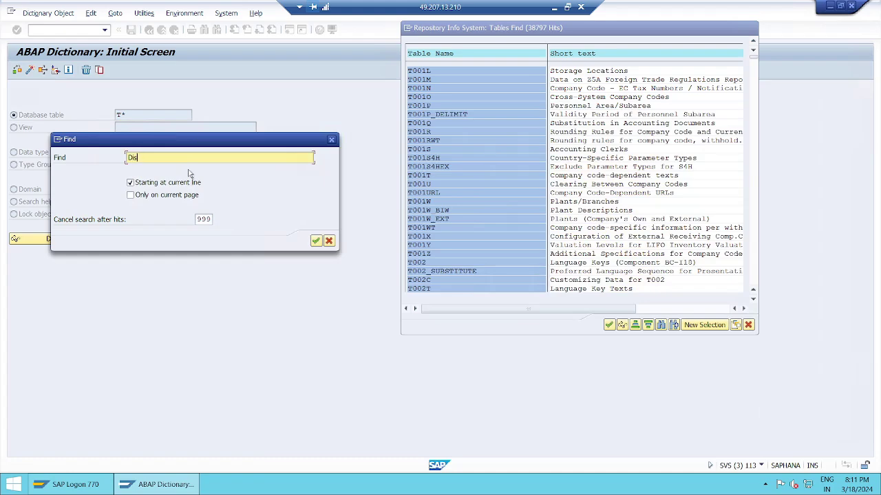
pyautogui.write('tribution Channel')
pyautogui.press('Return')
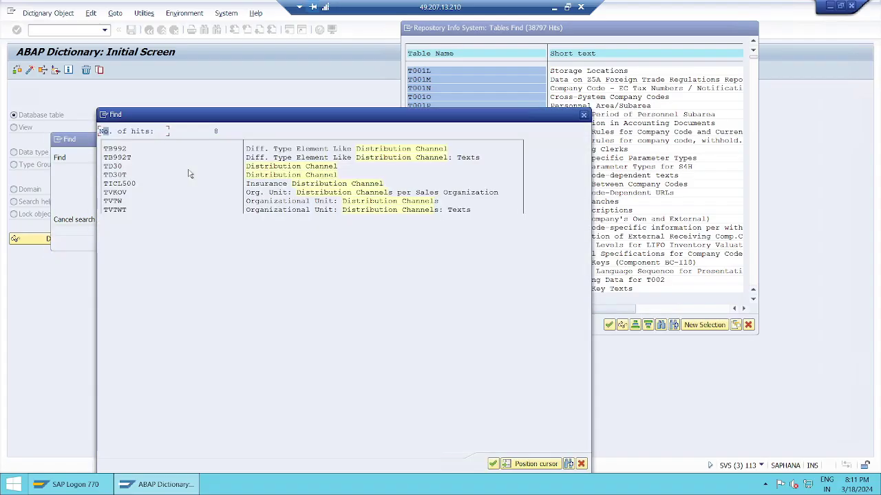
pyautogui.moveTo(385, 125); pyautogui.dragTo(578, 128)
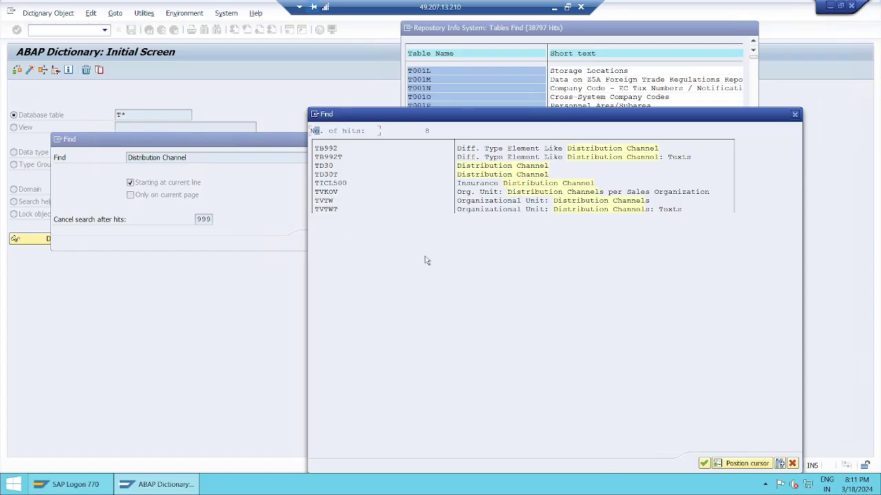
pyautogui.click(792, 463)
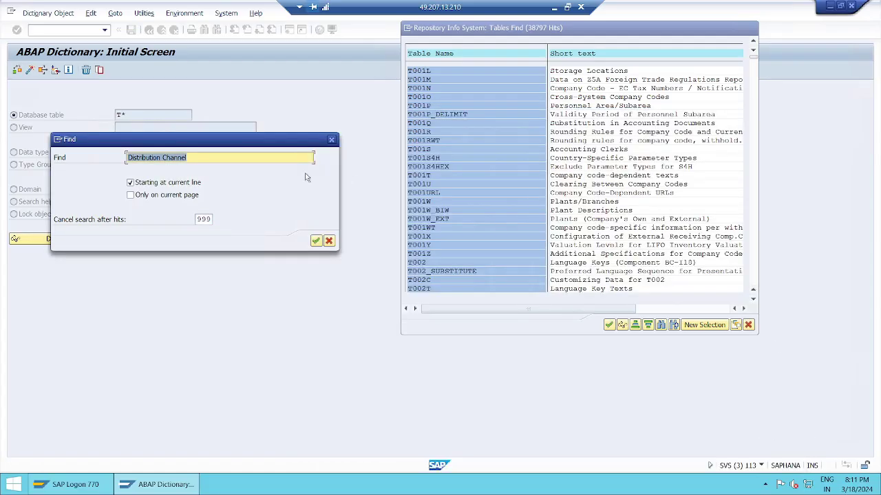
# - Try to find "Saesl Distribution Channel" in the T* hit list
pyautogui.press('Home')
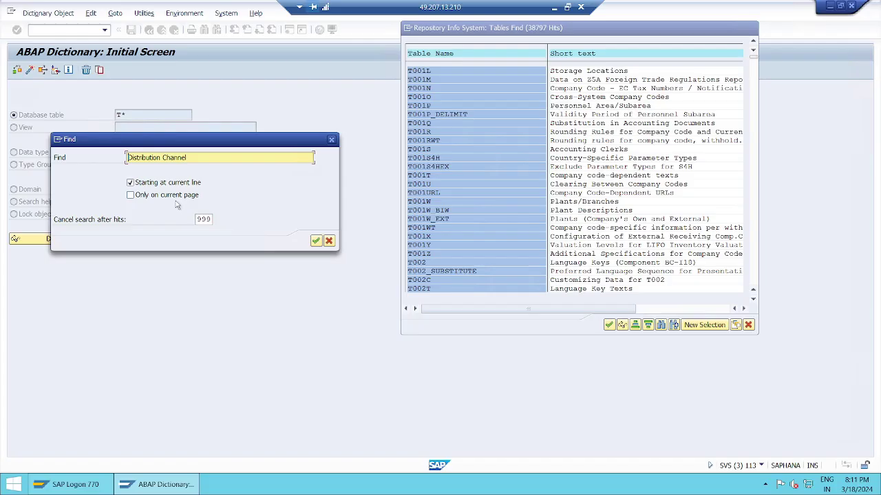
pyautogui.write('Saesl')
pyautogui.press('Return')
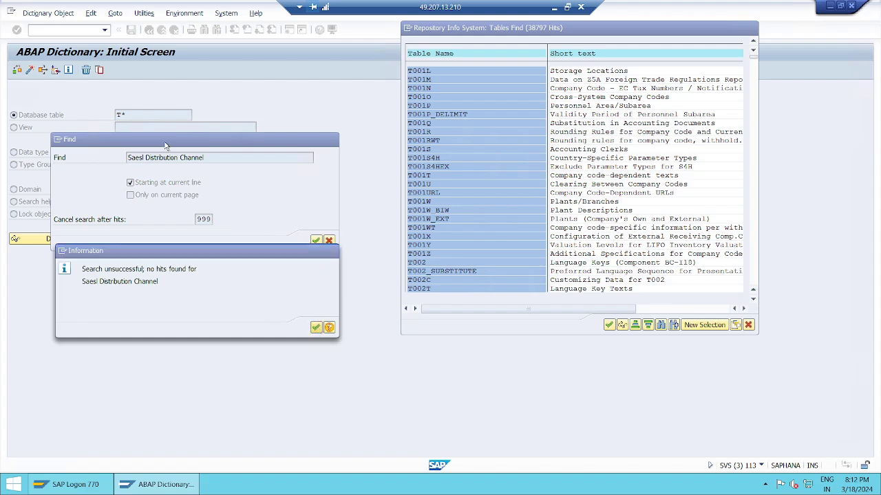
pyautogui.click(317, 328)
# - Try to find "Saesl Division" in the T* hit list, and close the find dialog and the hit list
pyautogui.click(214, 157)
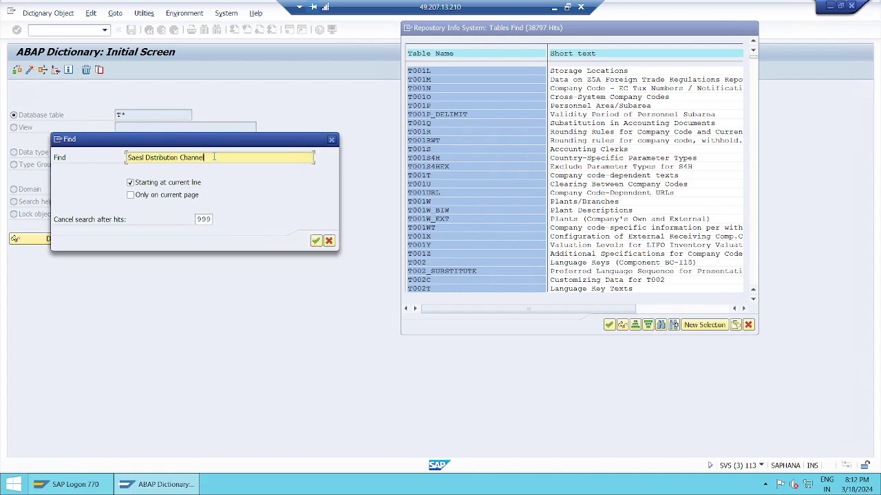
pyautogui.press('BackSpace')
pyautogui.press('BackSpace')
pyautogui.press('BackSpace')
pyautogui.press('BackSpace')
pyautogui.press('BackSpace')
pyautogui.press('BackSpace')
pyautogui.write('ision')
pyautogui.press('Return')
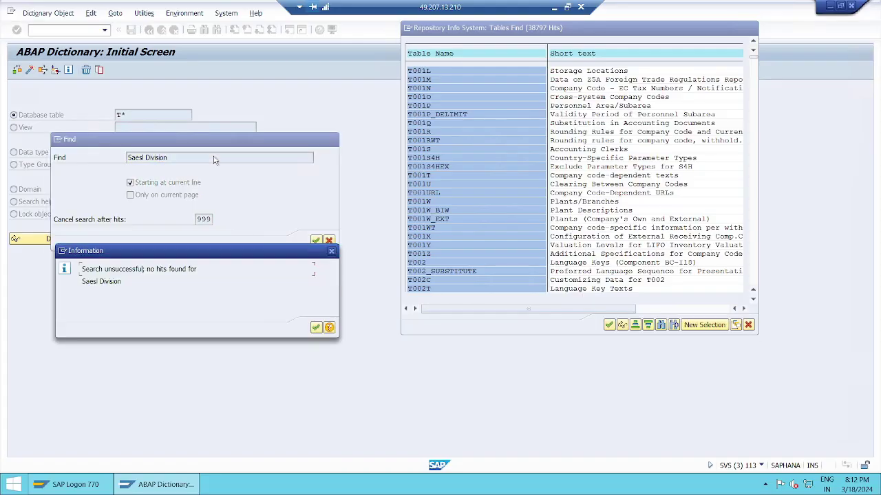
pyautogui.click(316, 328)
pyautogui.click(328, 241)
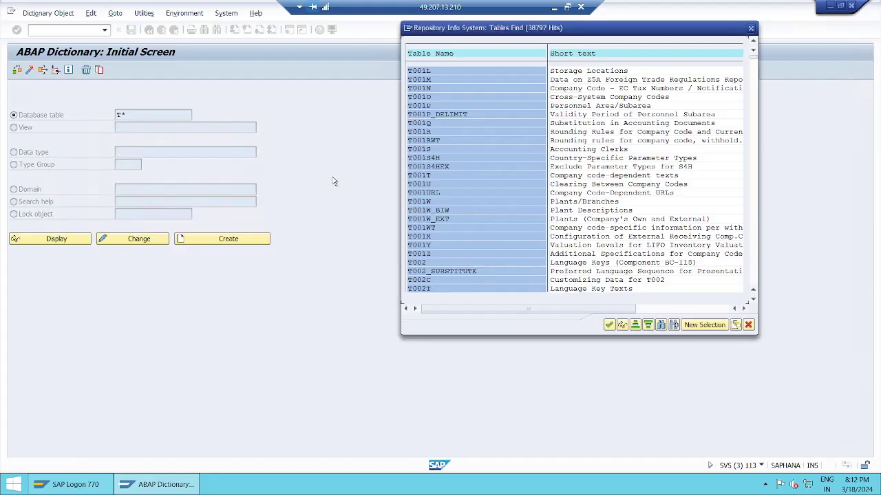
pyautogui.click(747, 324)
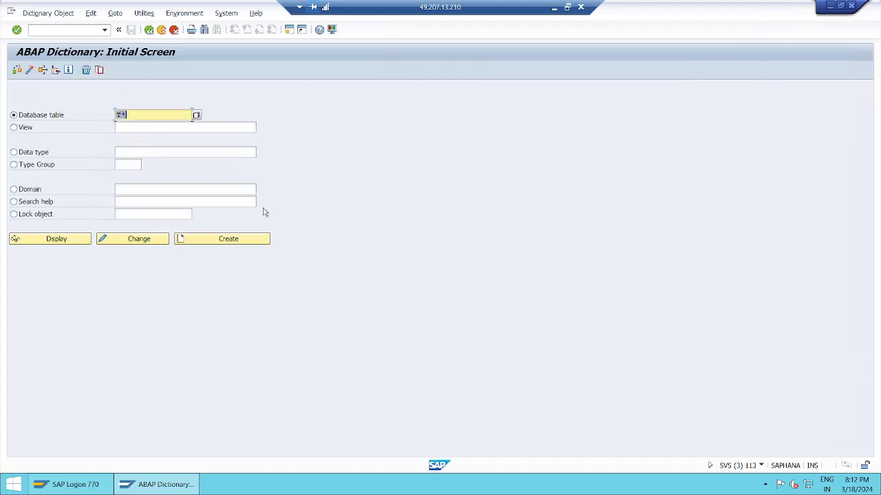
# - Search for database tables matching A*, look through the hit list and close it
pyautogui.write('a*')
pyautogui.click(197, 116)
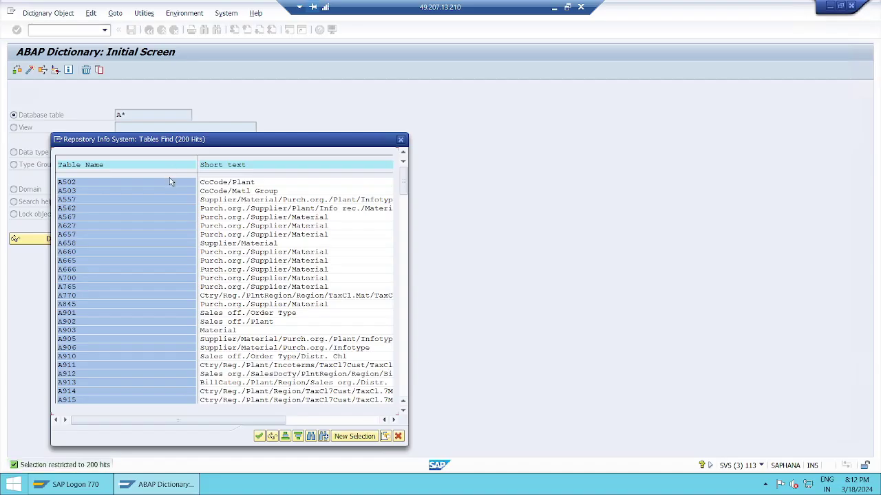
pyautogui.moveTo(239, 137); pyautogui.dragTo(505, 81)
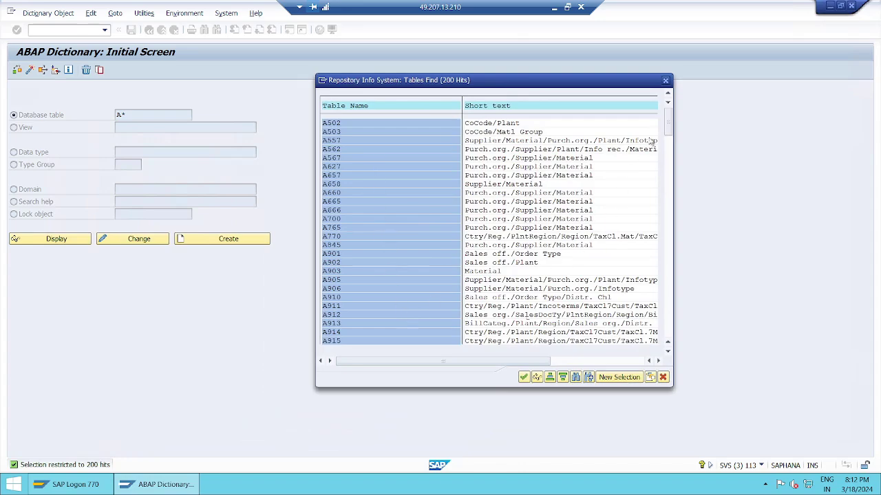
pyautogui.moveTo(669, 127); pyautogui.dragTo(679, 227)
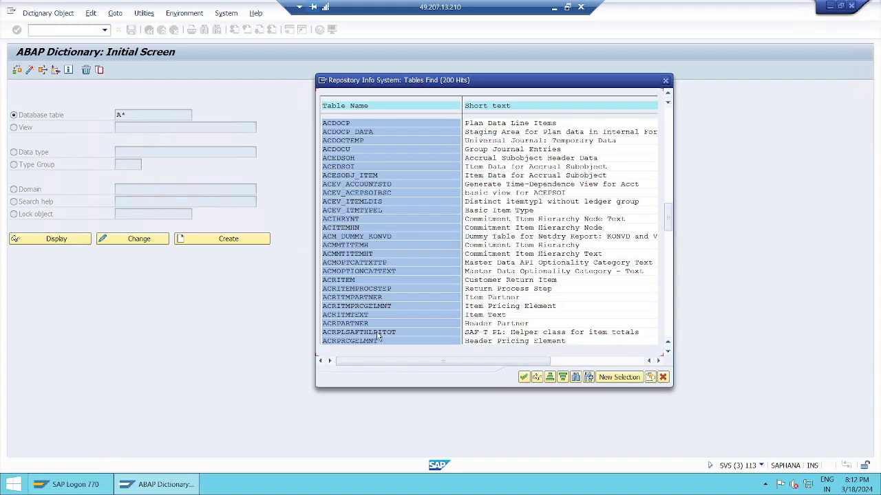
pyautogui.click(666, 380)
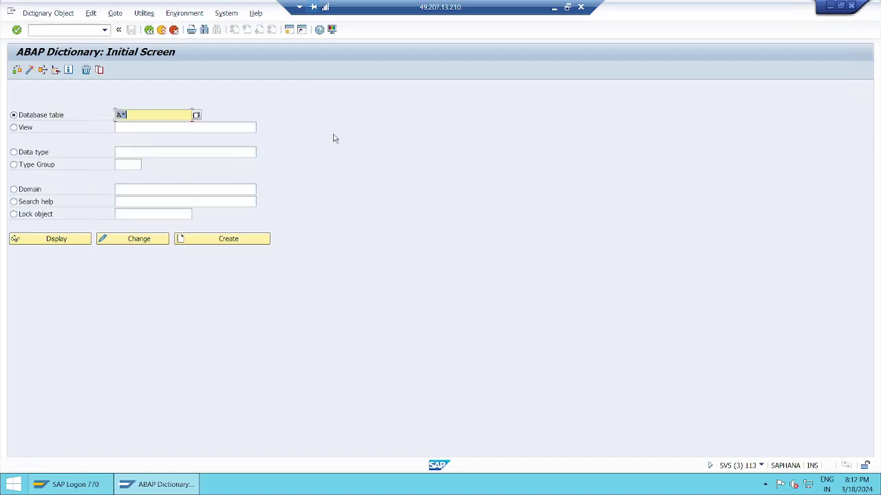
# - Choose BSEGC from the personal list of last selected tables, display it and return to the initial screen
pyautogui.press('Delete')
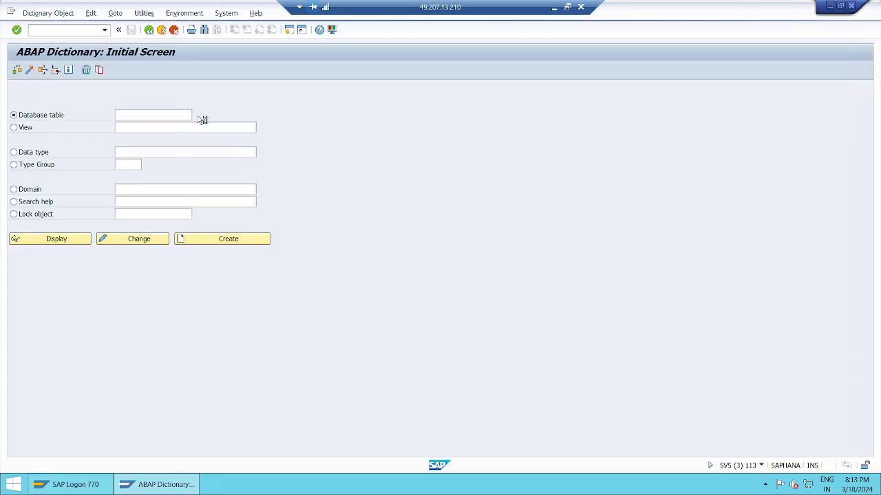
pyautogui.press('F4')
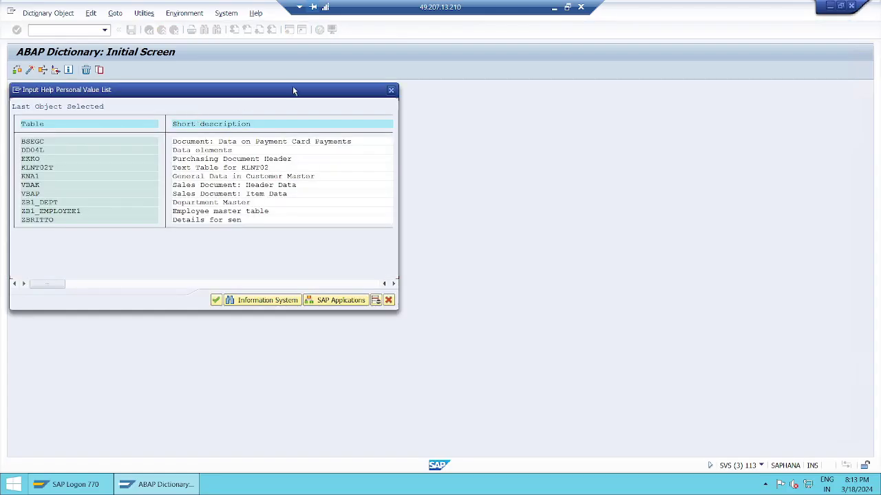
pyautogui.moveTo(293, 89); pyautogui.dragTo(628, 63)
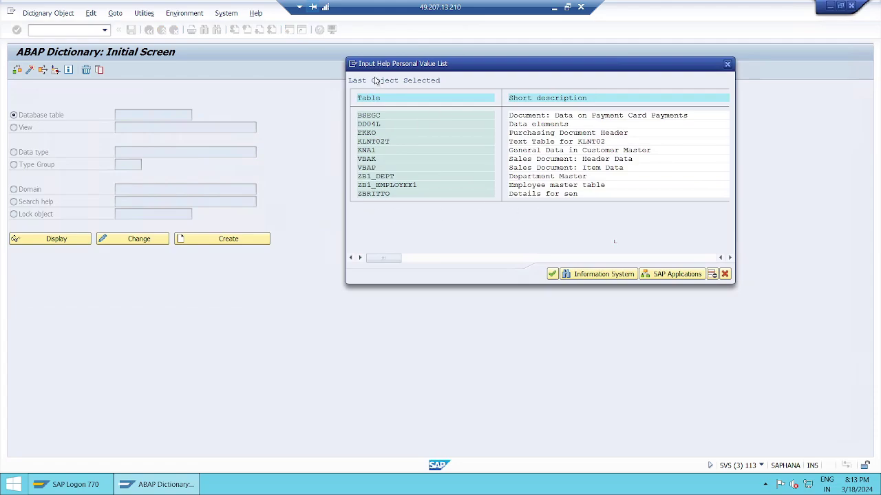
pyautogui.click(369, 116)
pyautogui.click(552, 274)
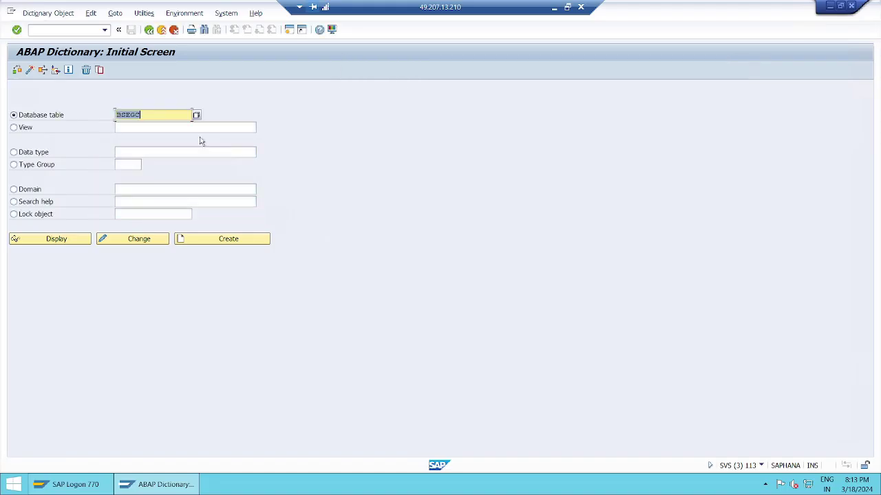
pyautogui.click(77, 244)
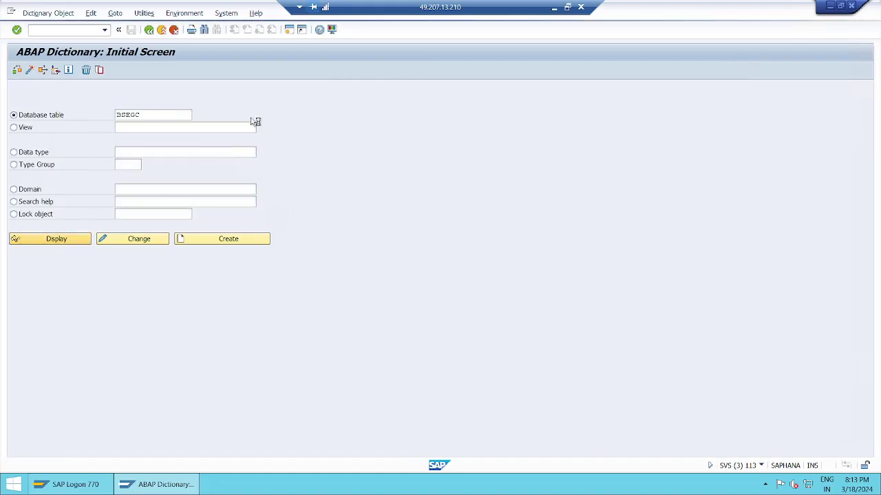
pyautogui.click(149, 31)
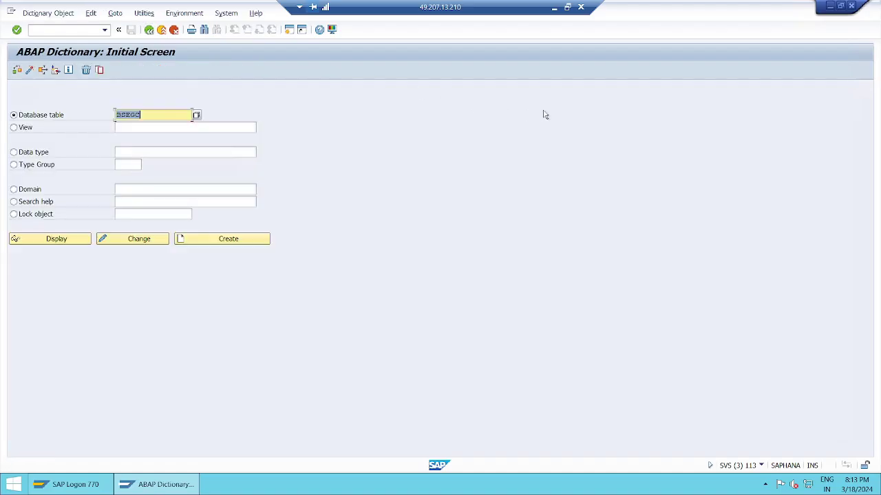
# - Clear the database table name, open the Information System table search from the input help to view its selection fields, and close the search
pyautogui.press('Delete')
pyautogui.click(196, 116)
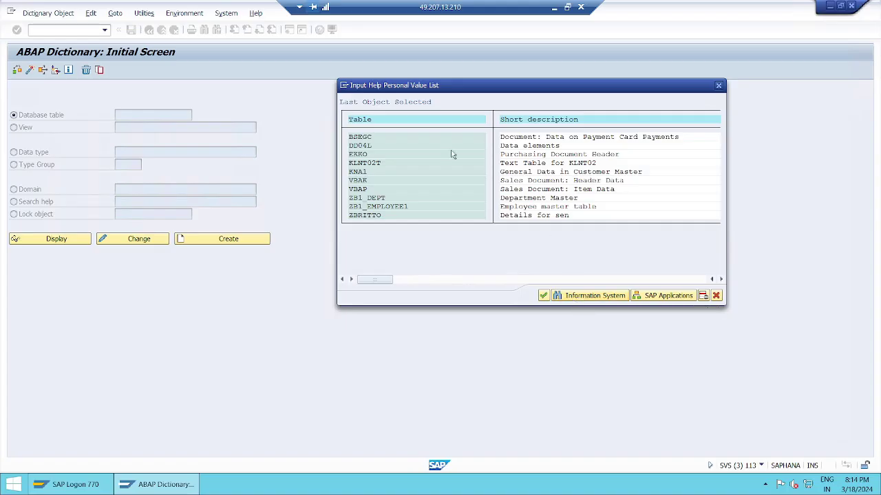
pyautogui.click(596, 297)
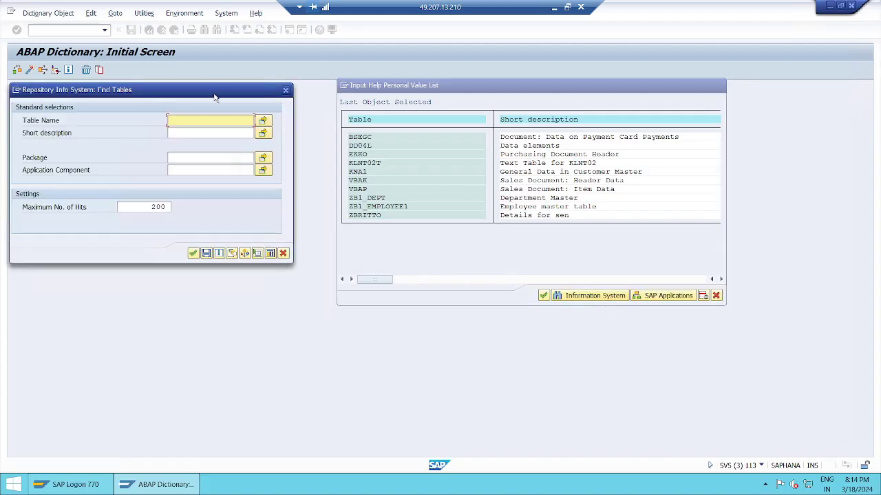
pyautogui.moveTo(215, 98); pyautogui.dragTo(504, 57)
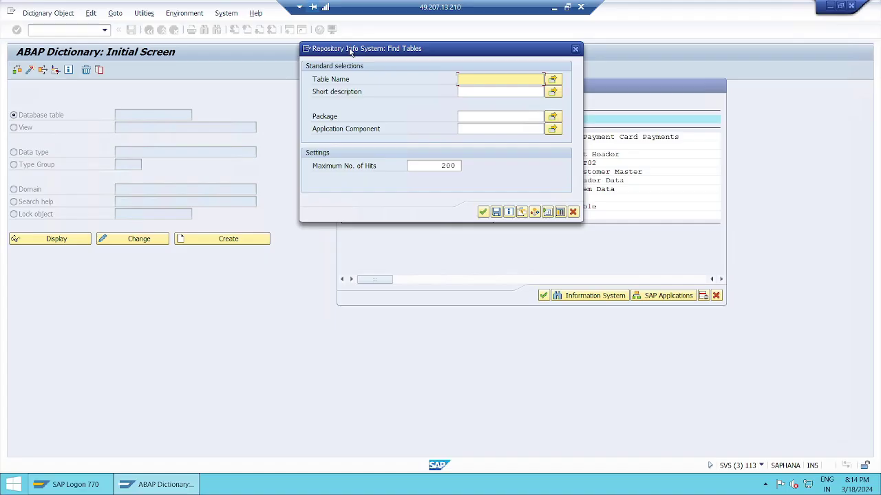
pyautogui.click(573, 212)
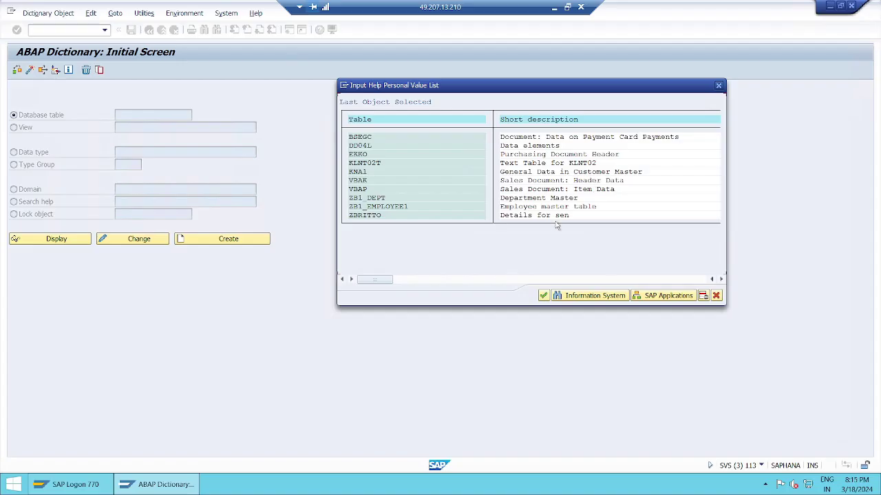
# - Open the SAP Applications component view from the input help and look through the whole list of application components
pyautogui.click(670, 297)
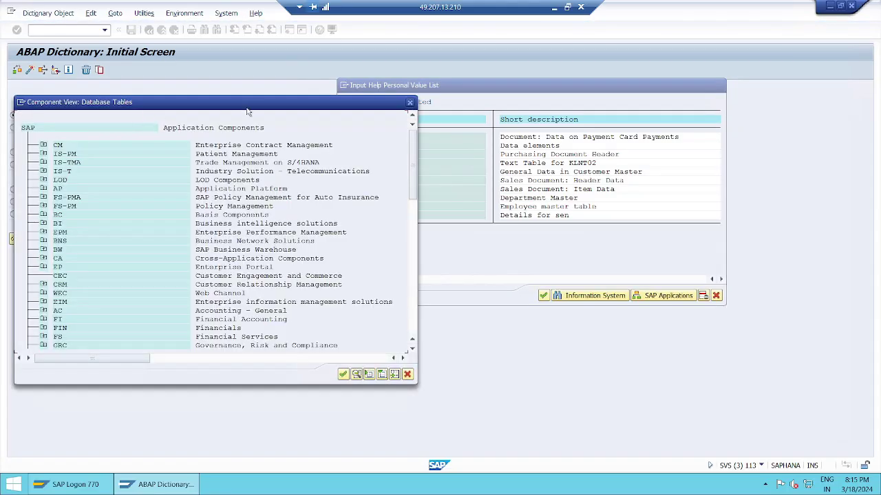
pyautogui.moveTo(261, 108); pyautogui.dragTo(577, 62)
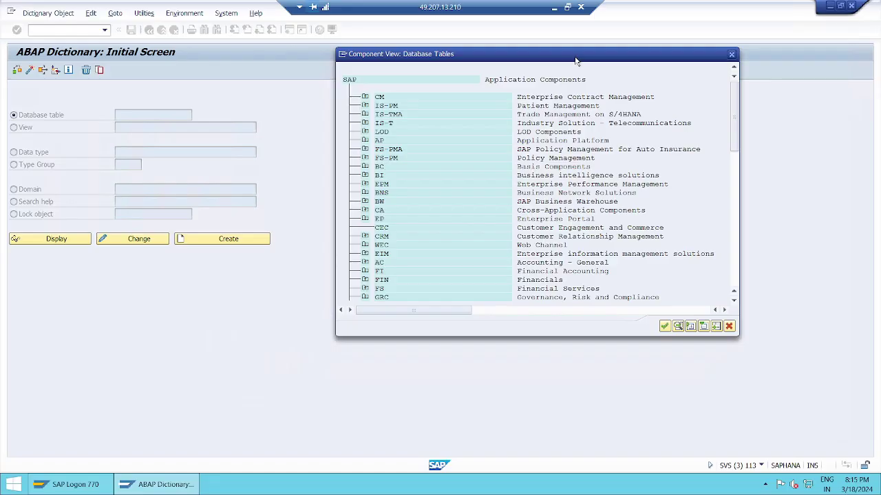
pyautogui.moveTo(577, 62); pyautogui.dragTo(569, 35)
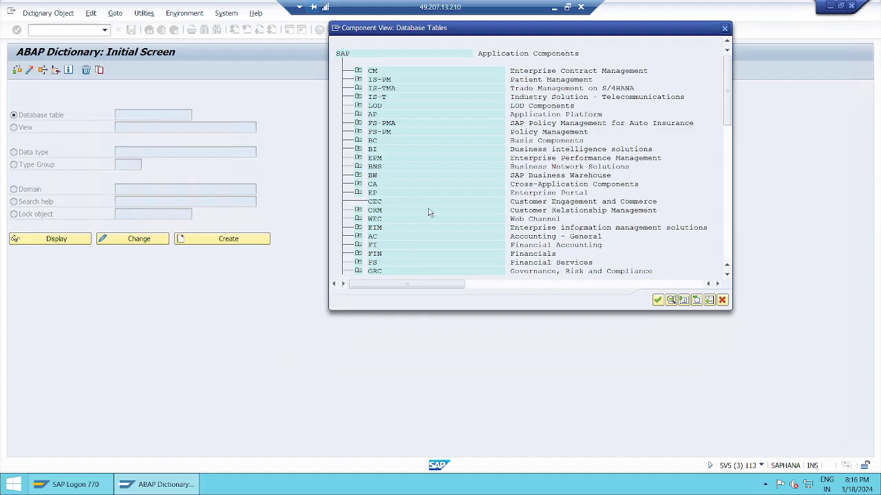
pyautogui.moveTo(728, 127); pyautogui.dragTo(736, 275)
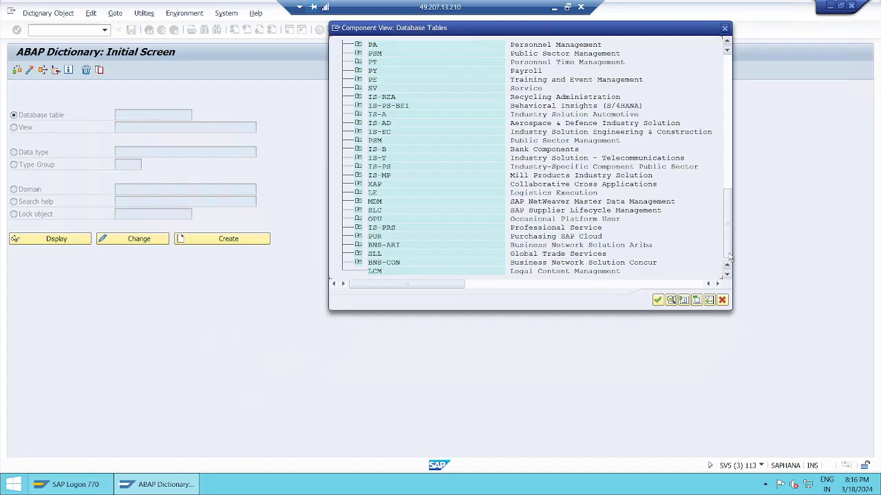
pyautogui.moveTo(730, 255); pyautogui.dragTo(730, 74)
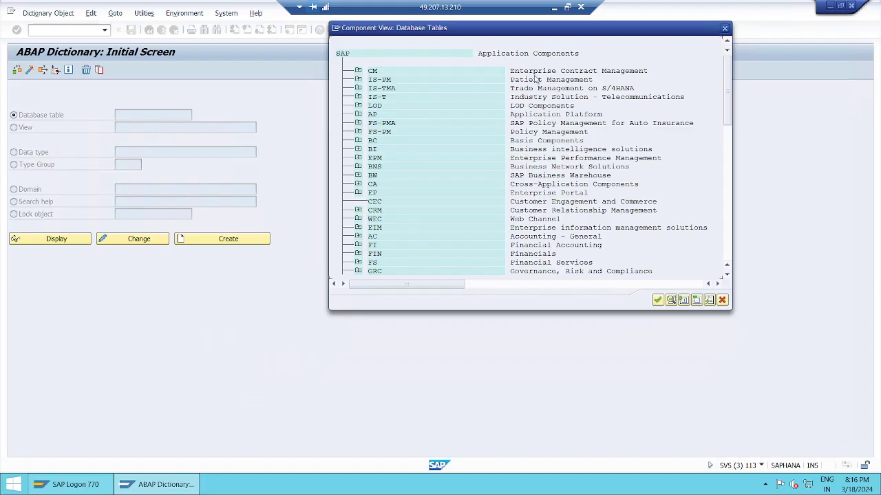
# - Expand the FI Financial Accounting component to view its packages and subcomponents, and collapse it again
pyautogui.click(358, 245)
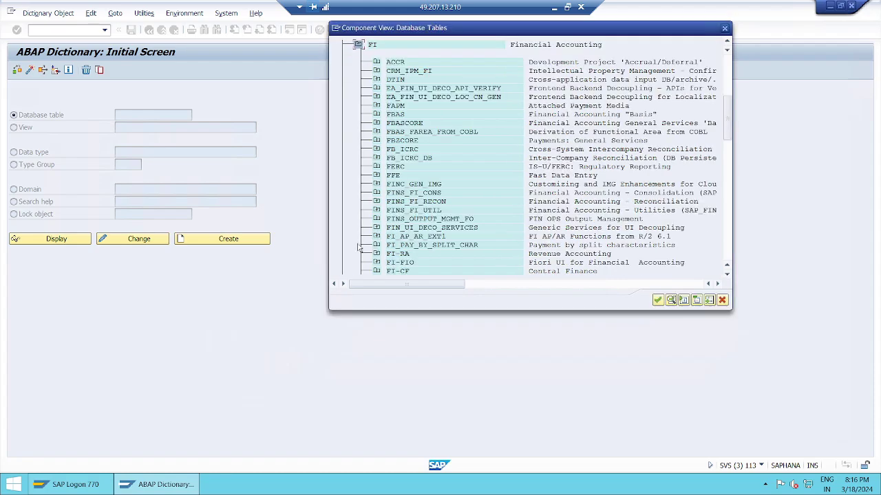
pyautogui.scroll(5, 482, 82)
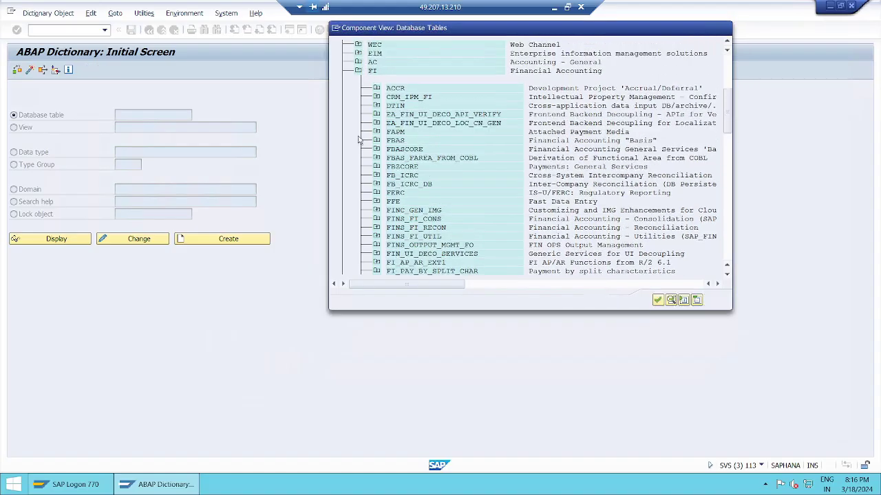
pyautogui.scroll(1, 483, 83)
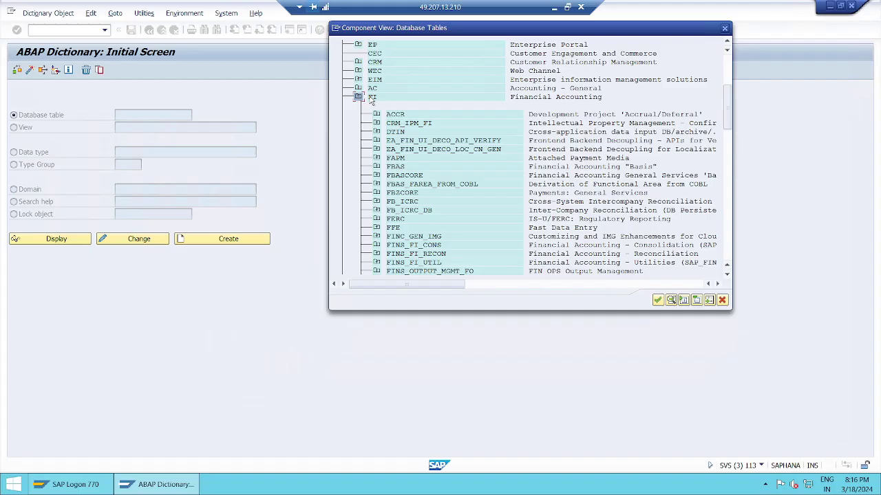
pyautogui.click(358, 97)
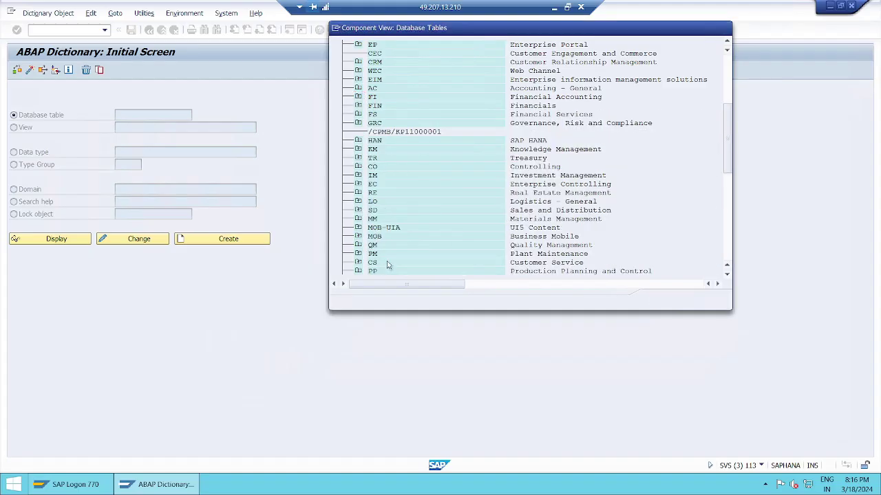
# - Look through the application components listed below FI Financial Accounting and return to the FI entry
pyautogui.scroll(-2, 385, 262)
pyautogui.scroll(-3, 388, 265)
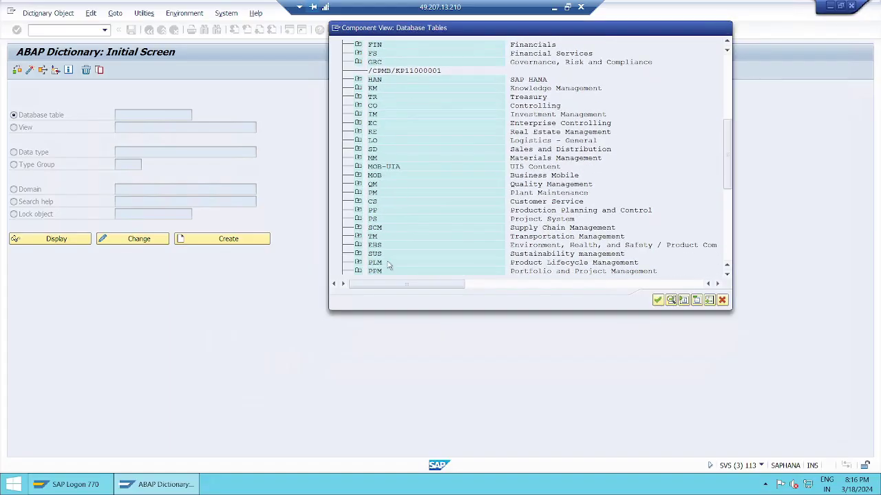
pyautogui.scroll(-2, 388, 266)
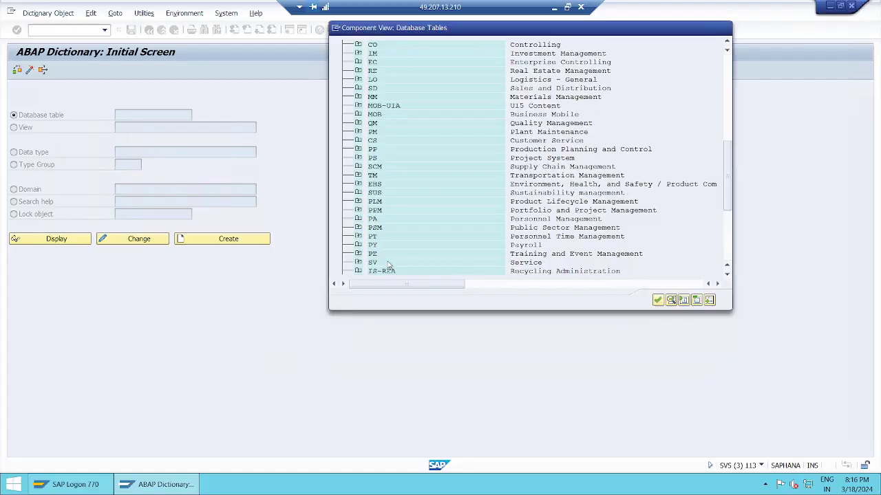
pyautogui.scroll(4, 389, 266)
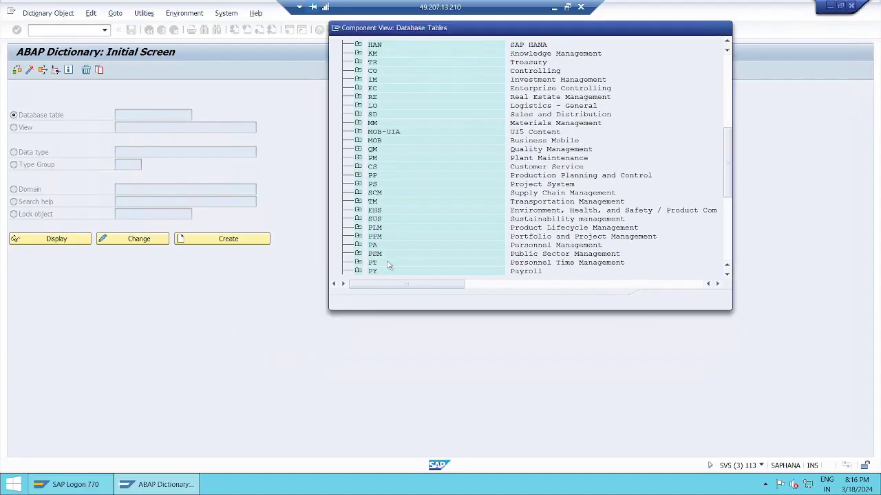
pyautogui.scroll(4, 389, 266)
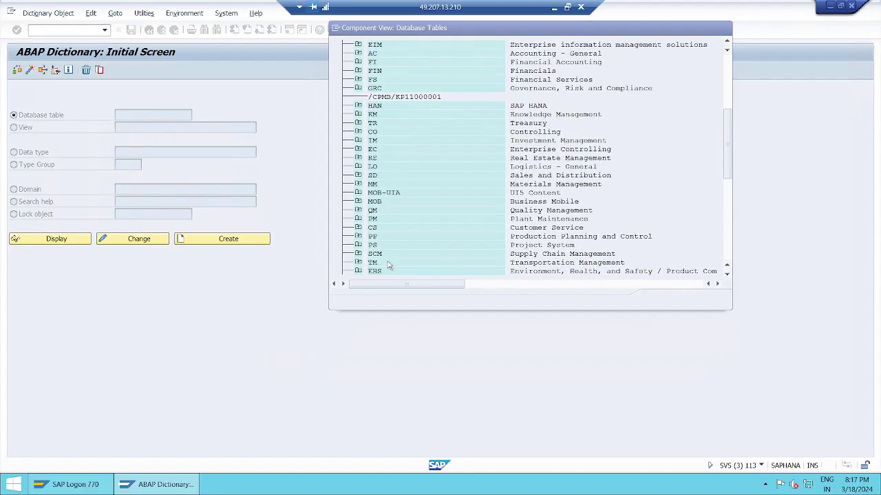
pyautogui.scroll(2, 389, 266)
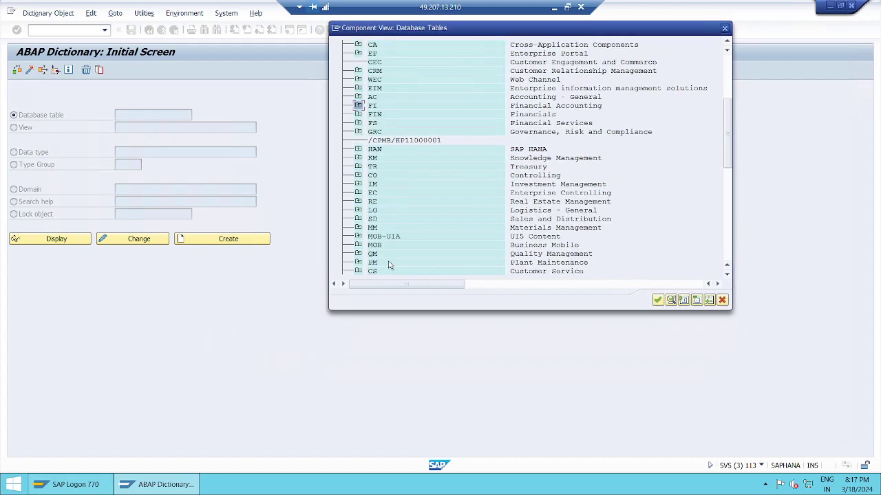
pyautogui.click(357, 105)
# - Switch to the ABAP Session Notes in Notepad and write "SAP -> Applications -> Component" under Search for Database Table
pyautogui.click(556, 7)
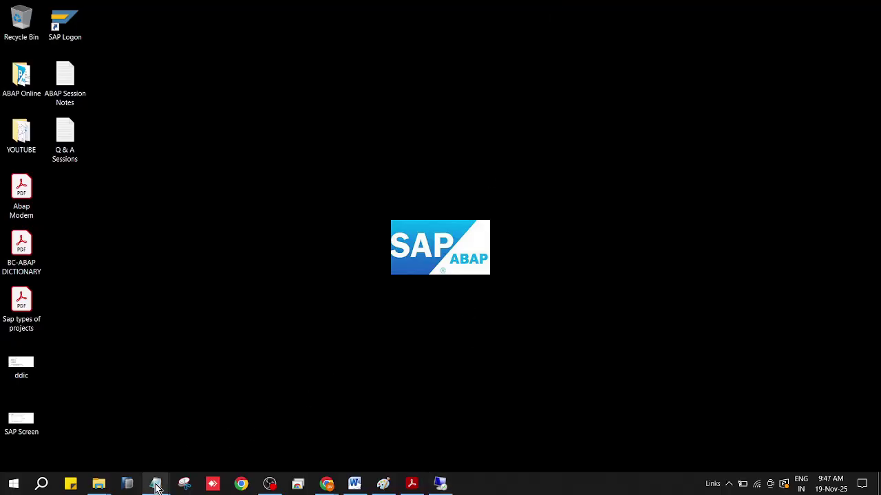
pyautogui.moveTo(156, 485)
pyautogui.moveTo(131, 460)
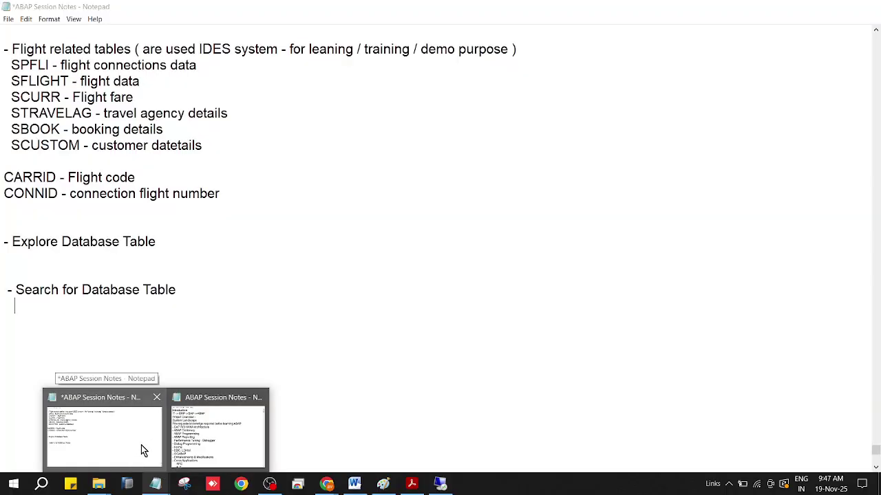
pyautogui.click(141, 445)
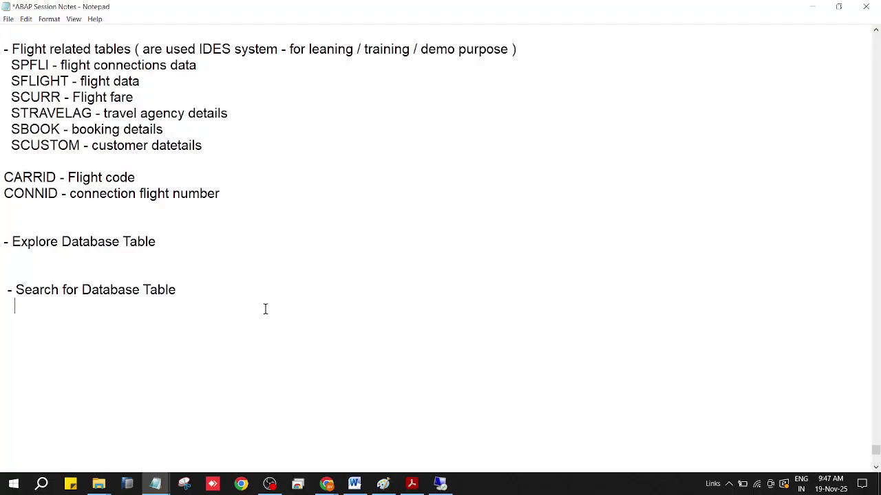
pyautogui.write('SAP -> App')
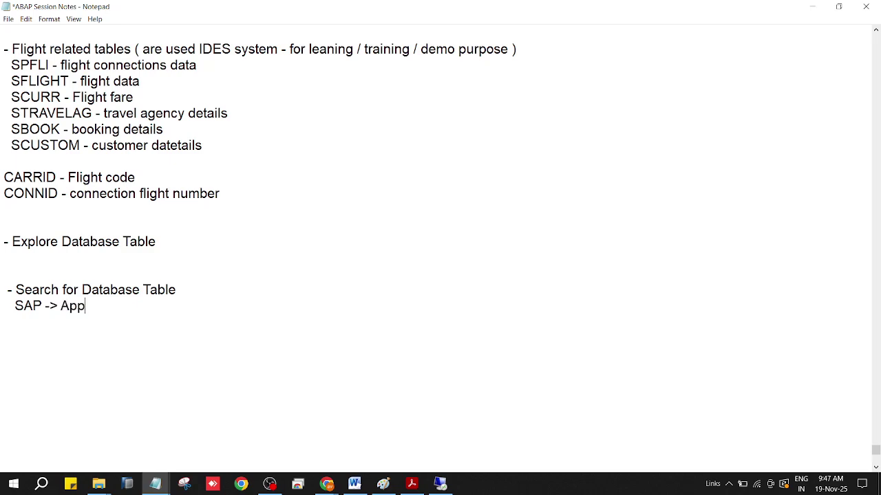
pyautogui.write('lications ->')
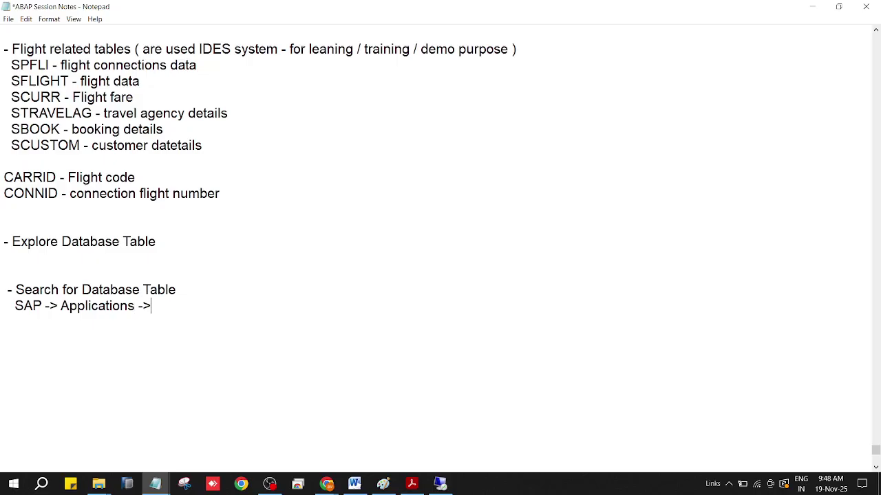
pyautogui.write(' cc')
pyautogui.press('BackSpace')
pyautogui.write('Component')
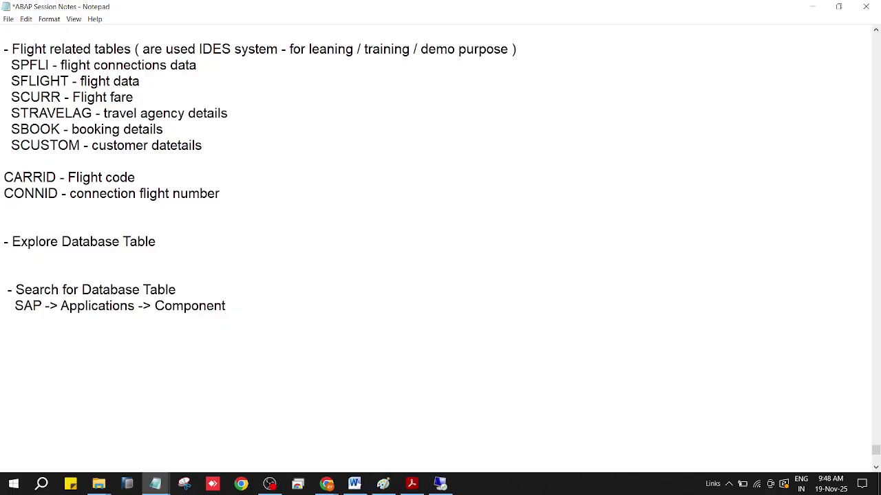
# - Extend the hierarchy line with "s ->Pacakges -> Repostory objects" and save the notes
pyautogui.write('s ->p')
pyautogui.press('BackSpace')
pyautogui.write('Pacakge')
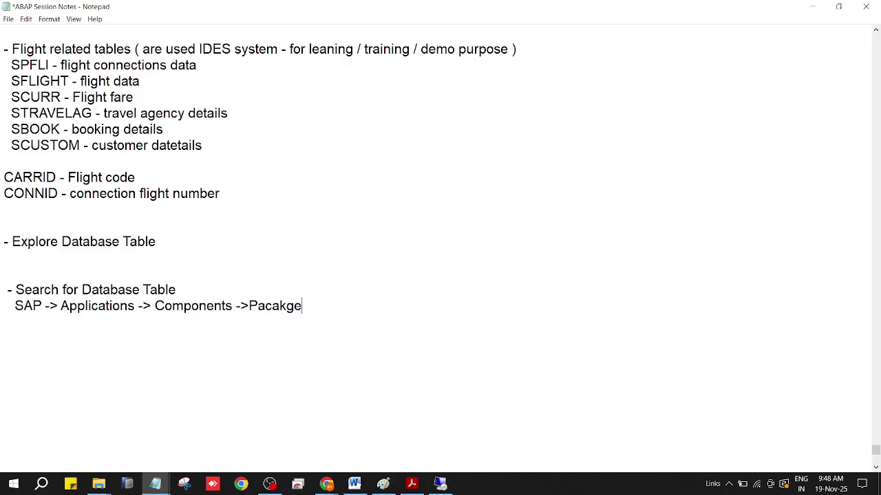
pyautogui.write('s -> Repostory')
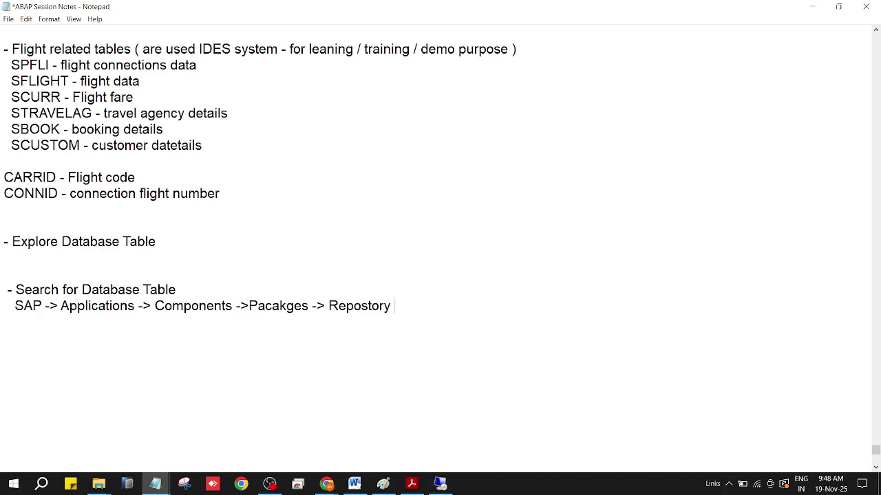
pyautogui.write(' objects')
pyautogui.click(8, 20)
pyautogui.click(20, 63)
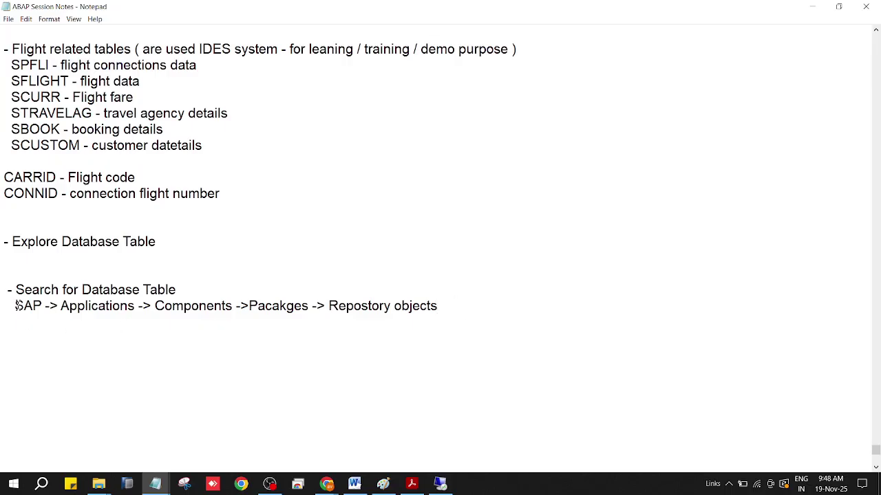
pyautogui.moveTo(19, 307); pyautogui.dragTo(439, 311)
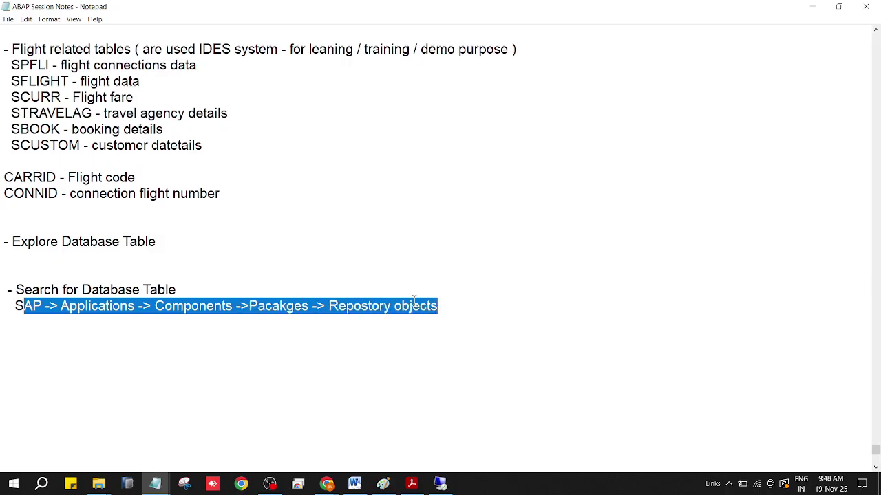
pyautogui.click(20, 314)
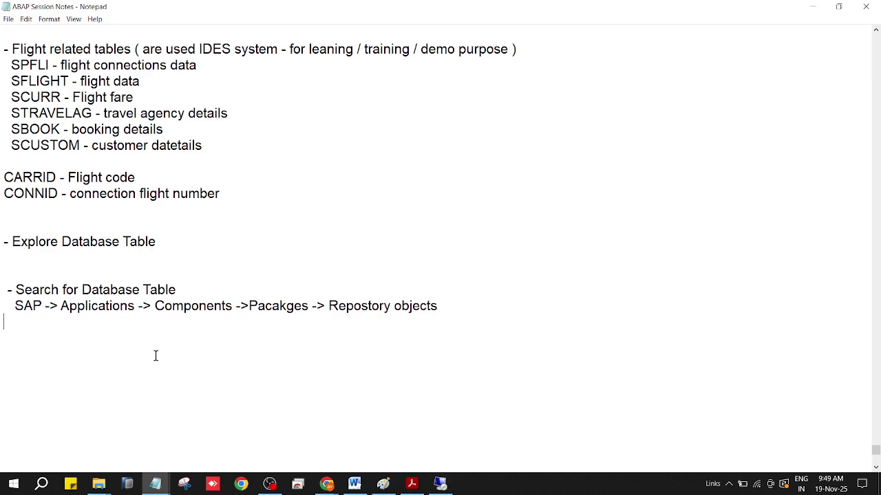
pyautogui.moveTo(69, 308); pyautogui.dragTo(79, 308)
pyautogui.click(330, 306)
pyautogui.scroll(-1, 260, 354)
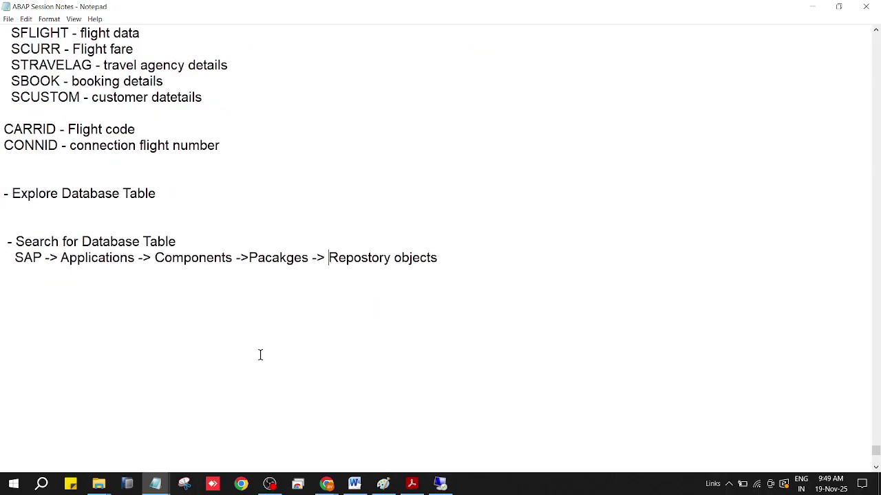
# - Switch back to the SAP remote session and look through the component view from its SAP root node down to FI
pyautogui.click(441, 486)
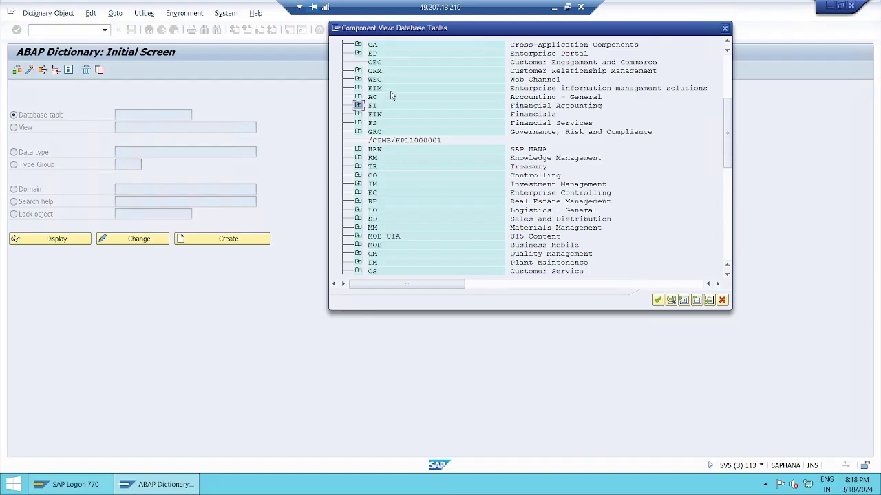
pyautogui.scroll(1, 433, 246)
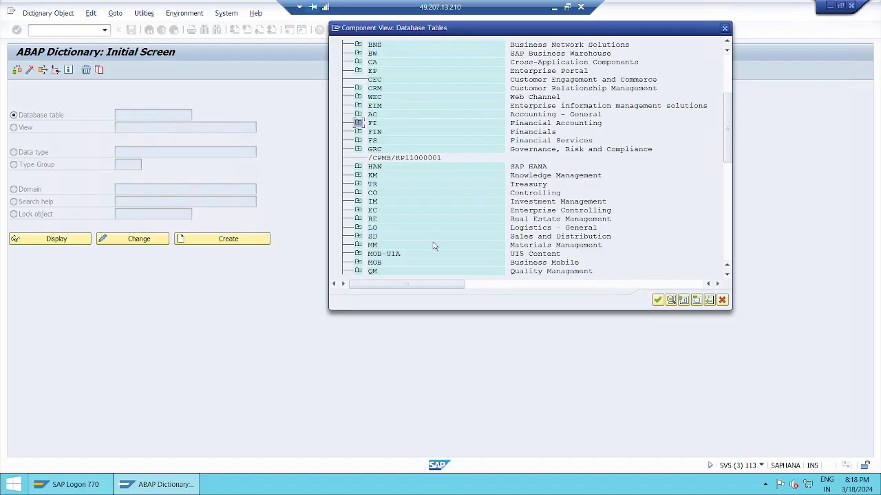
pyautogui.scroll(-1, 434, 246)
pyautogui.scroll(6, 433, 246)
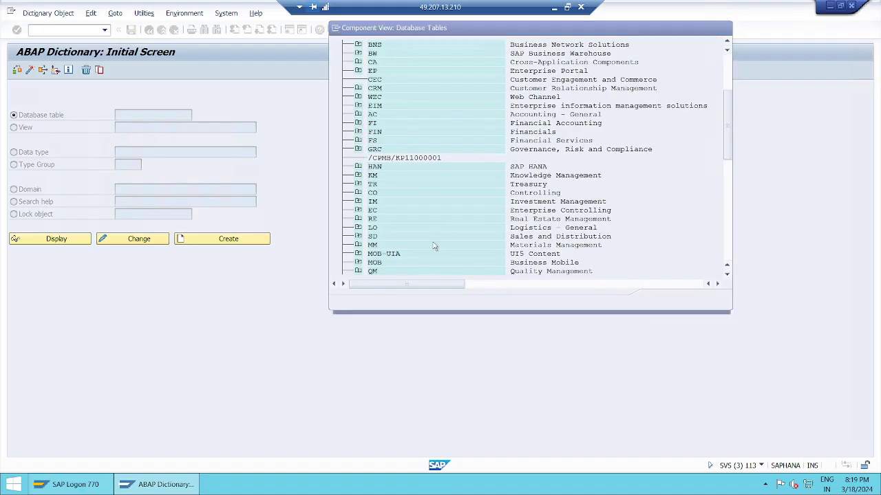
pyautogui.scroll(7, 433, 246)
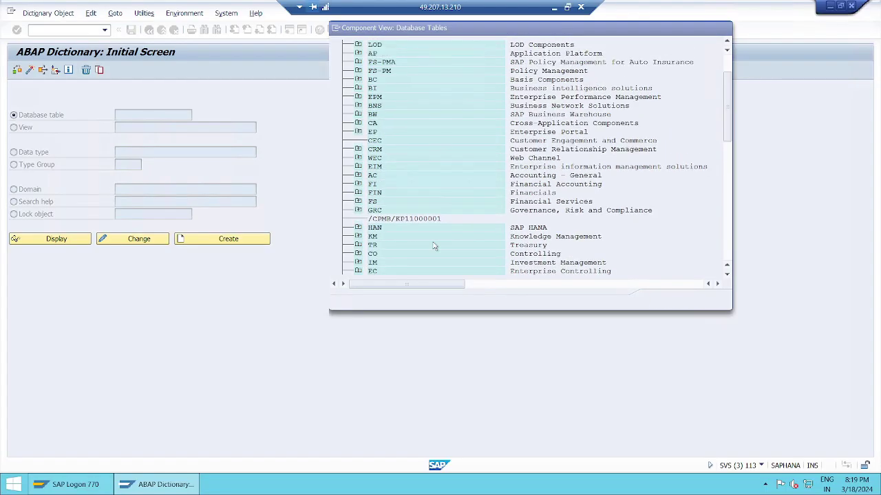
pyautogui.scroll(1, 433, 246)
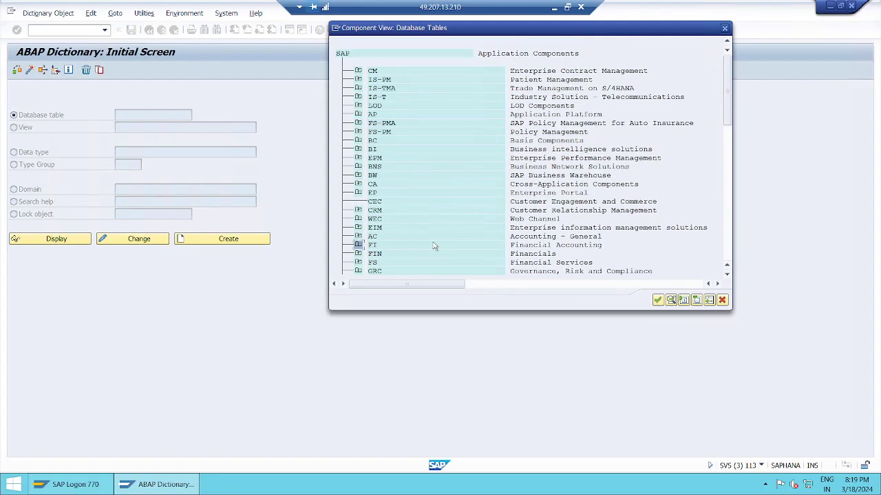
pyautogui.scroll(-3, 434, 247)
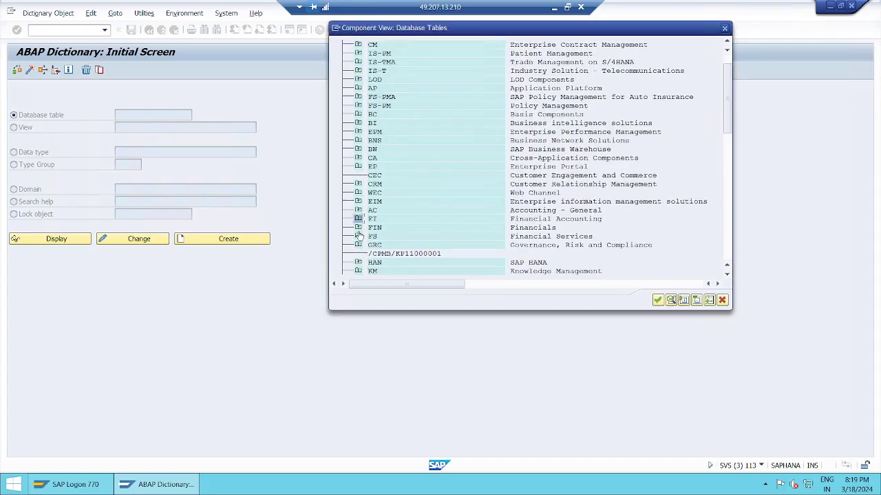
# - Expand the FI Financial Accounting component and look through its packages and subcomponents
pyautogui.click(357, 219)
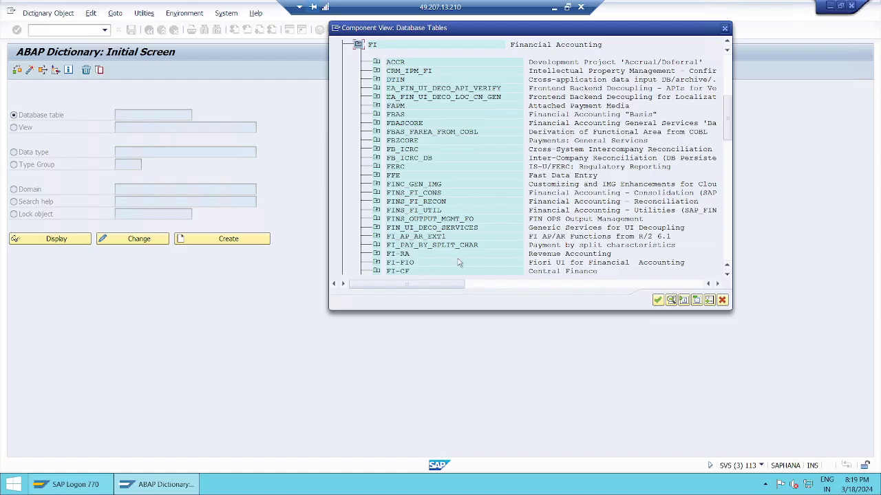
pyautogui.scroll(-2, 459, 262)
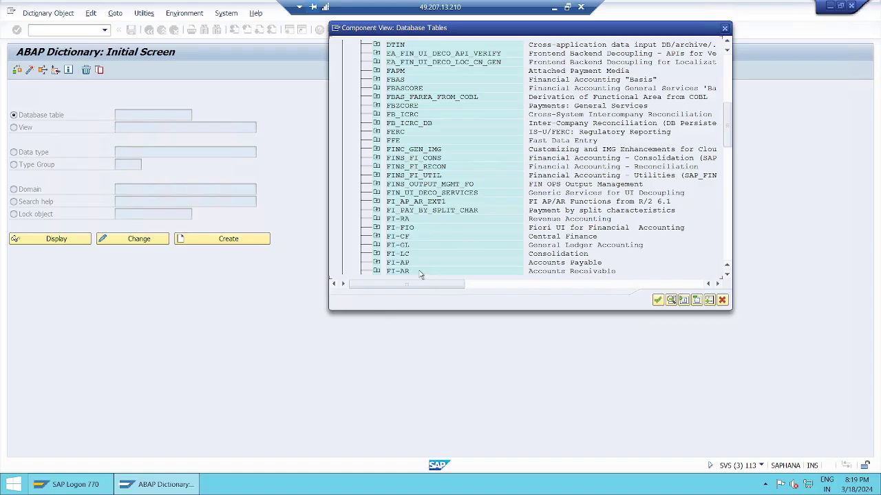
pyautogui.scroll(-2, 484, 232)
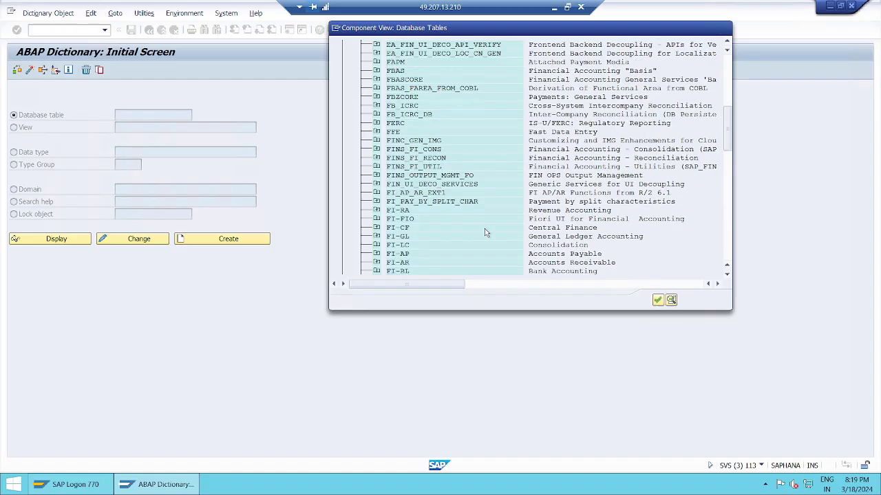
pyautogui.scroll(-1, 484, 232)
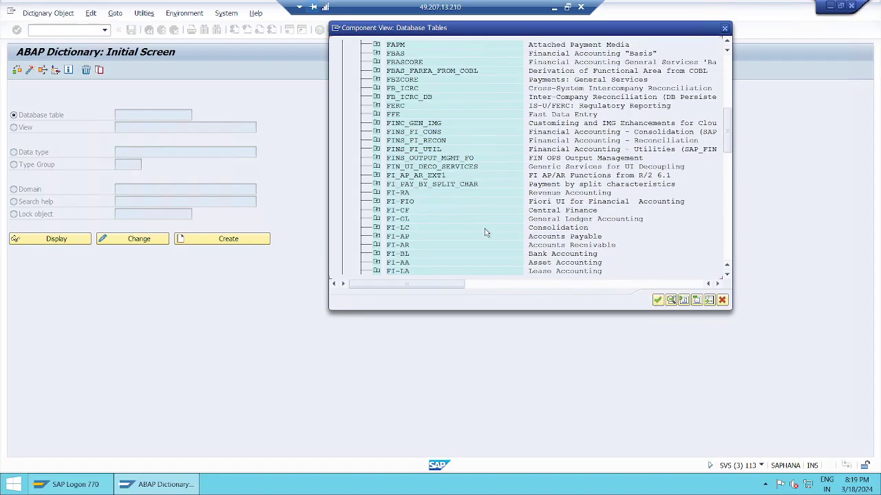
pyautogui.scroll(-2, 484, 232)
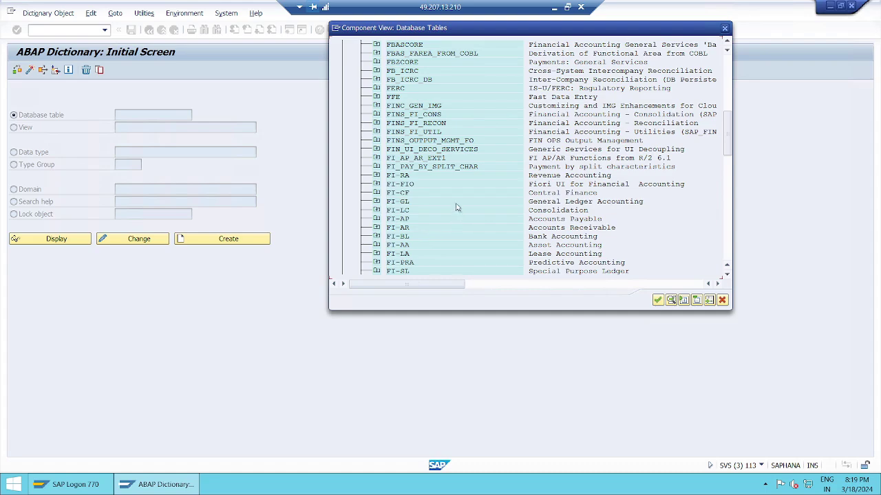
# - Drill down through FI-AP Accounts Payable, FI-AP-AP and FI-AP-AP-B to the tables of the FCRD Payment Card package
pyautogui.click(376, 220)
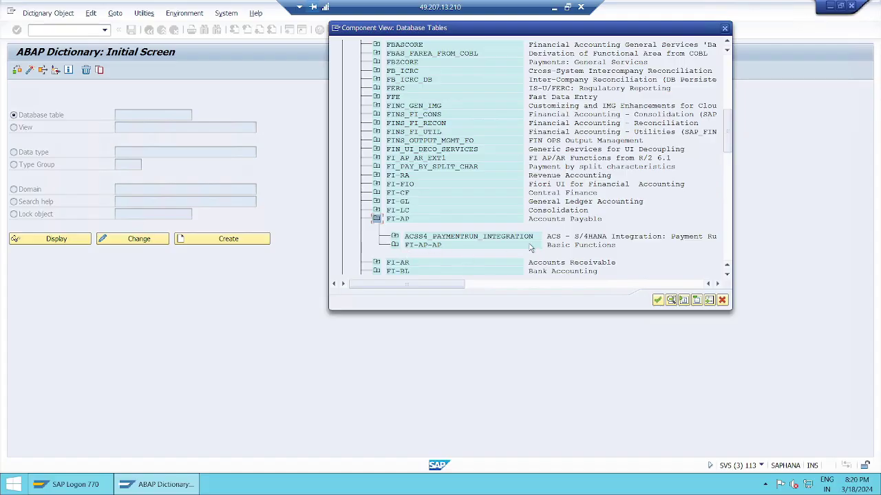
pyautogui.click(395, 245)
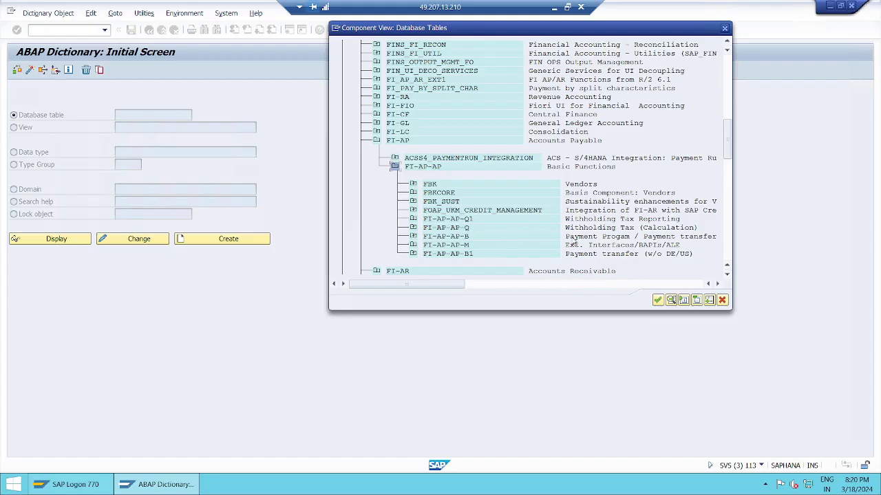
pyautogui.click(413, 236)
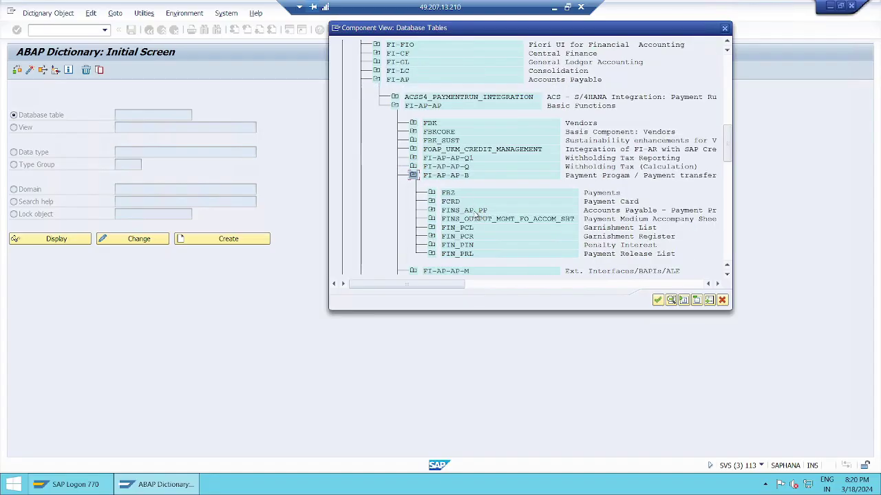
pyautogui.click(431, 203)
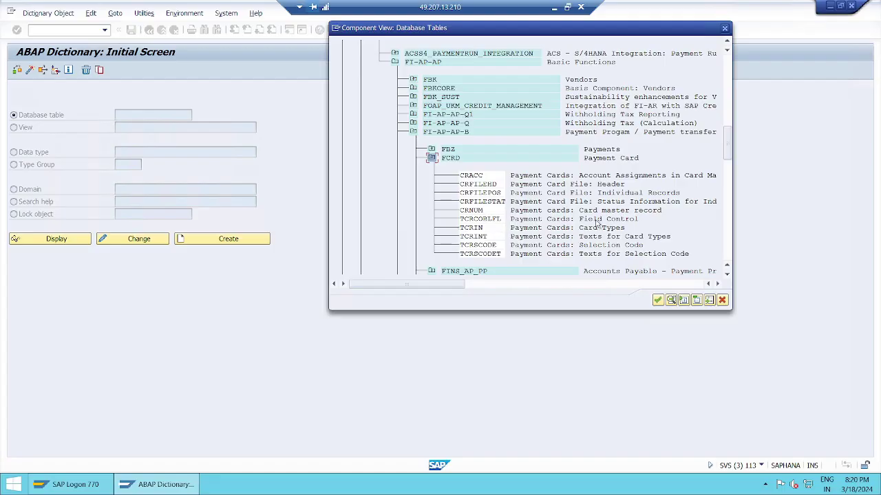
pyautogui.click(480, 210)
# - Expand the FBZ Payments package and mark the payment order tables PYORDH and PYORDP in its table list
pyautogui.click(431, 150)
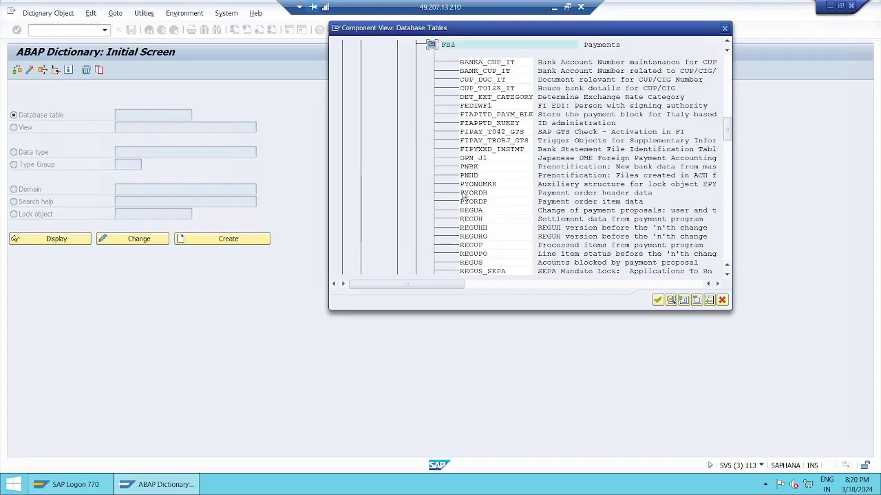
pyautogui.moveTo(459, 195); pyautogui.dragTo(489, 198)
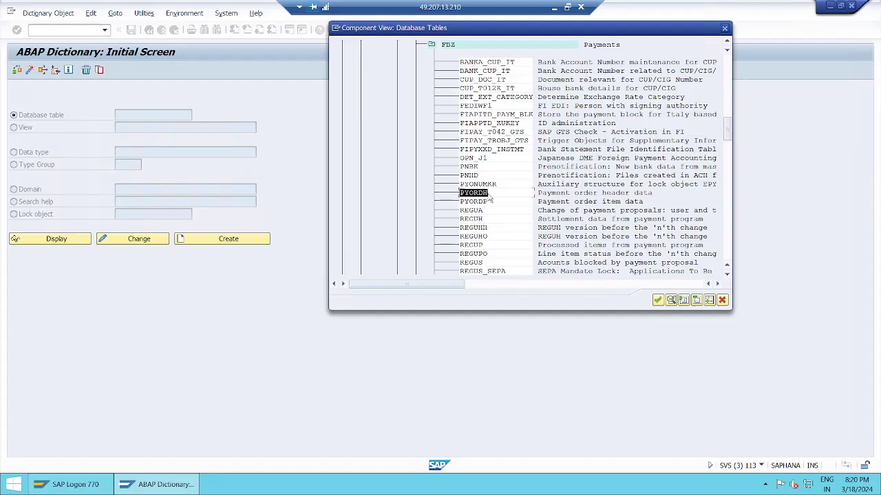
pyautogui.moveTo(460, 202); pyautogui.dragTo(489, 207)
pyautogui.hotkey('ctrl', 'c')
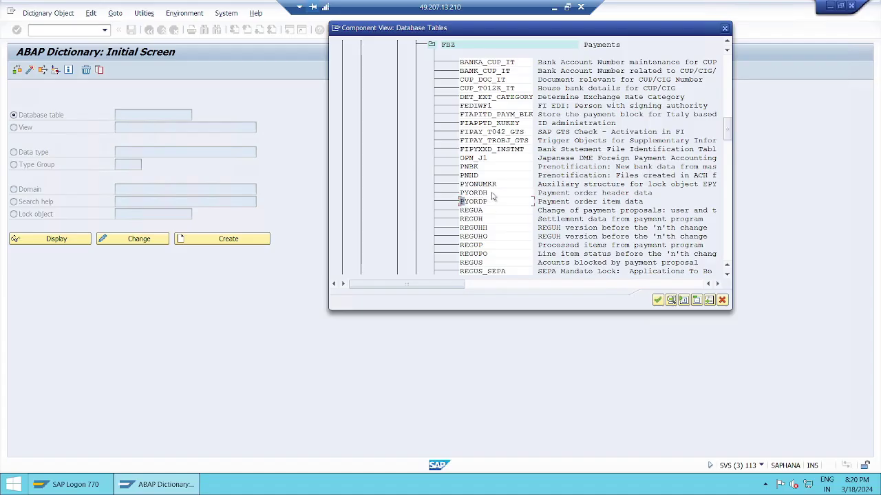
# - In the Notepad session notes, add "item data also called position data" under Explore Database Table and save the file
pyautogui.click(488, 193)
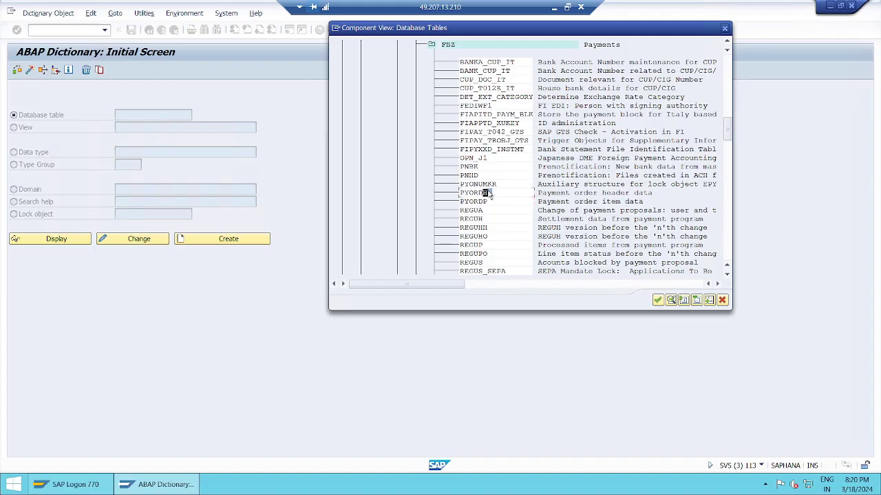
pyautogui.click(490, 204)
pyautogui.click(554, 8)
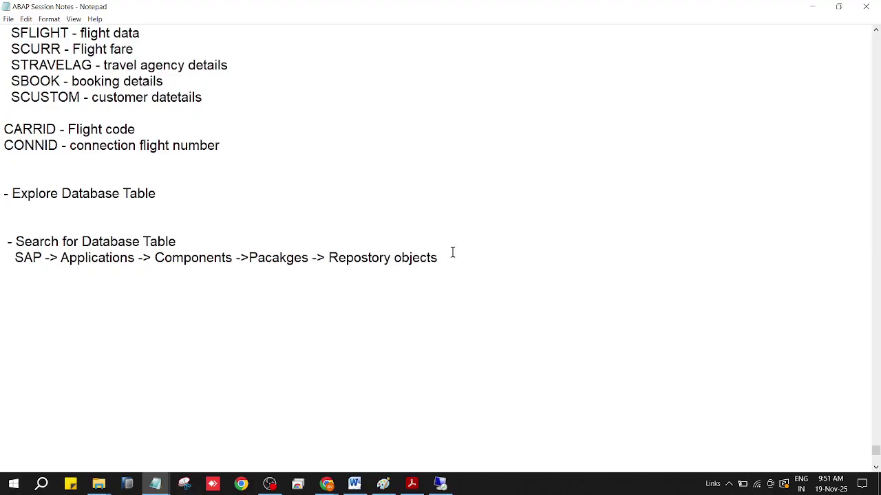
pyautogui.scroll(5, 453, 252)
pyautogui.scroll(-6, 287, 320)
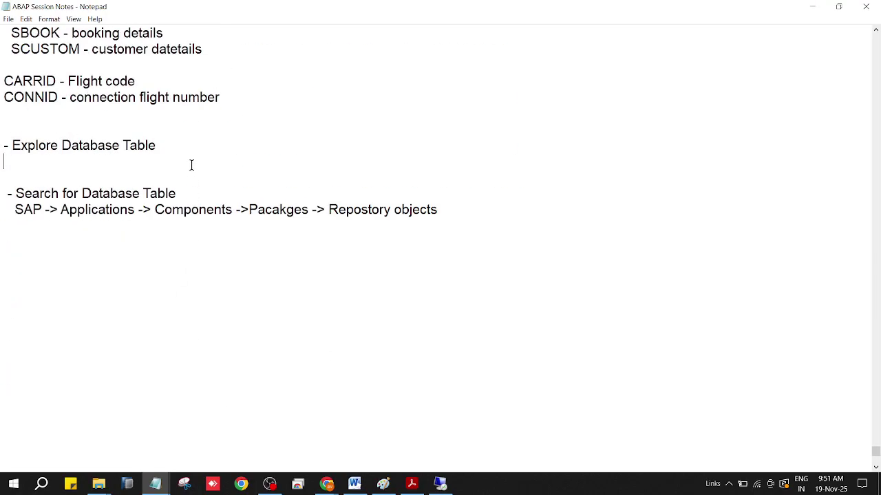
pyautogui.click(191, 165)
pyautogui.press('Return')
pyautogui.write('item data')
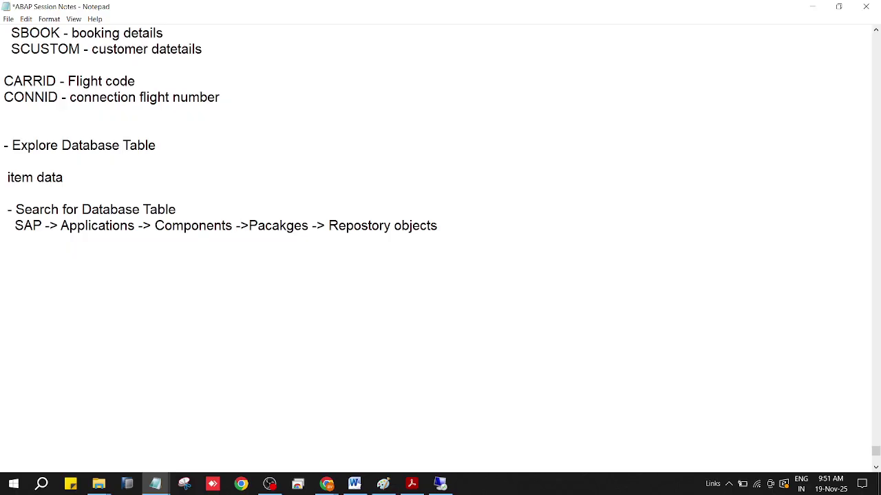
pyautogui.write(' also called ')
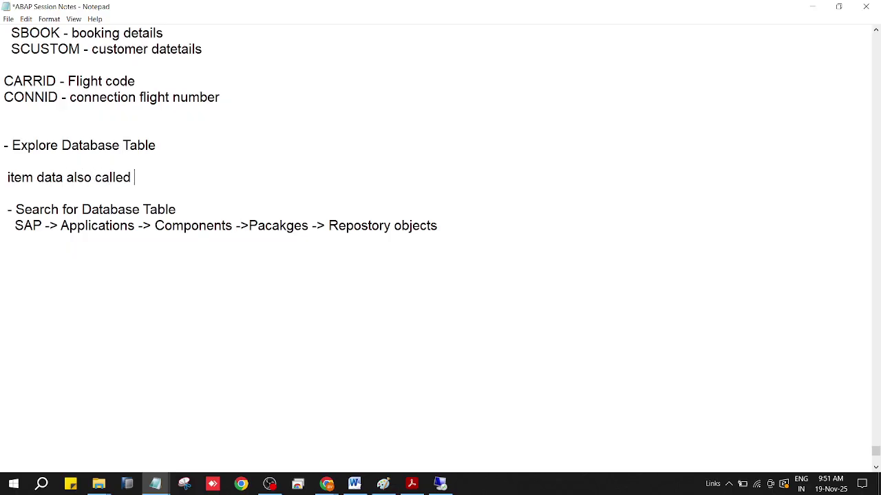
pyautogui.write('position data')
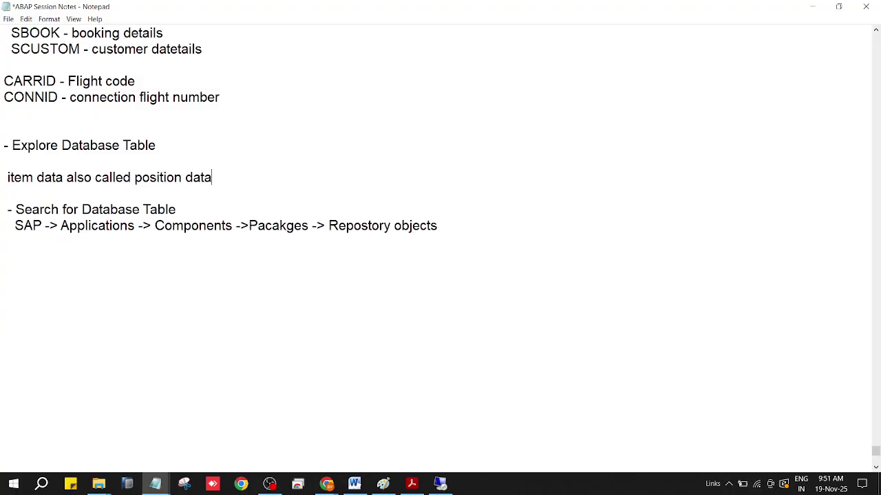
pyautogui.hotkey('ctrl', 's')
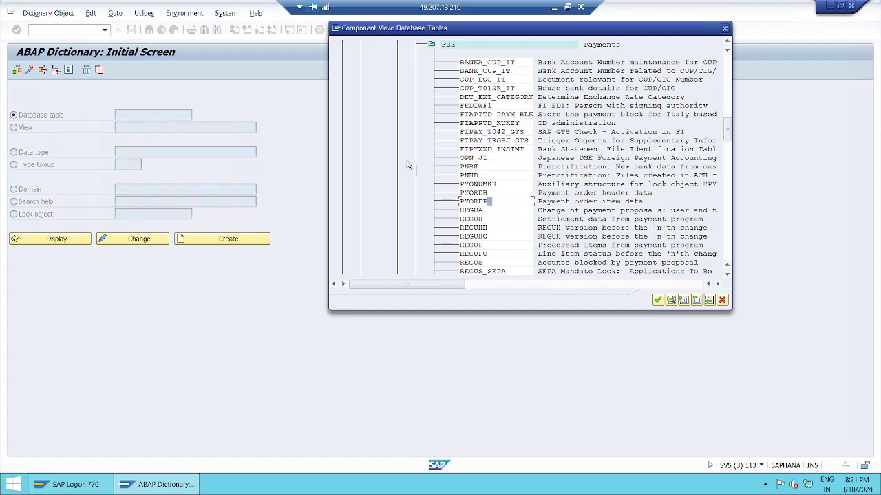
# - Back in the SAP remote session, close the component view and reopen it from the database table's input help through SAP Applications
pyautogui.click(479, 191)
pyautogui.press('Escape')
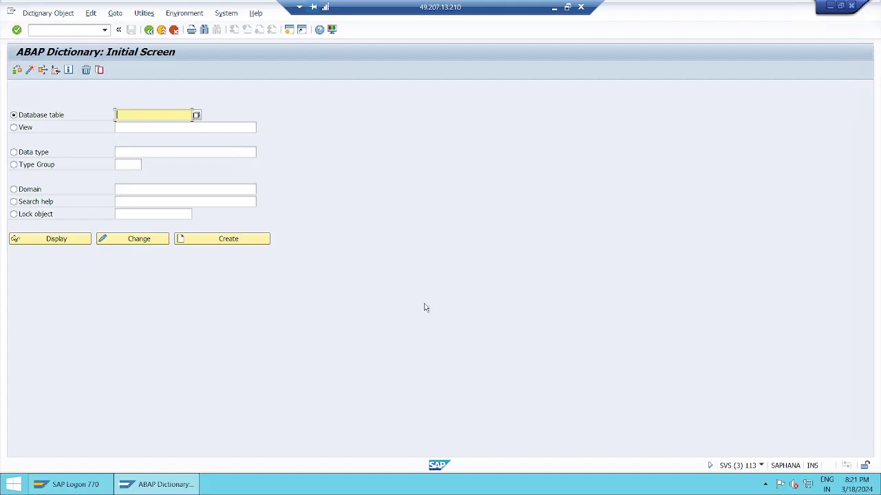
pyautogui.click(196, 115)
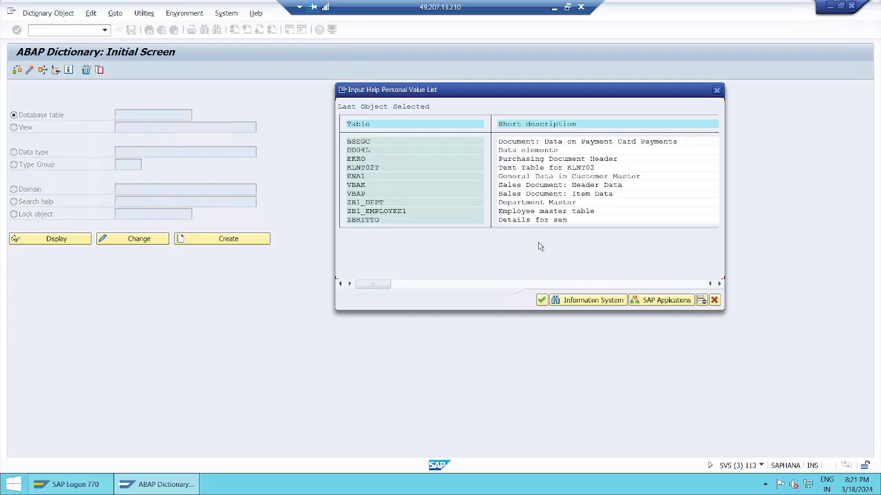
pyautogui.click(668, 301)
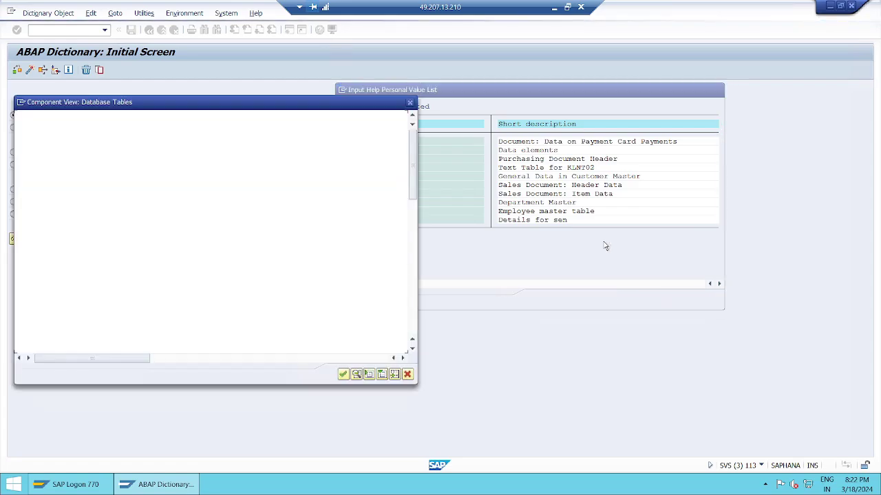
pyautogui.moveTo(355, 112); pyautogui.dragTo(679, 44)
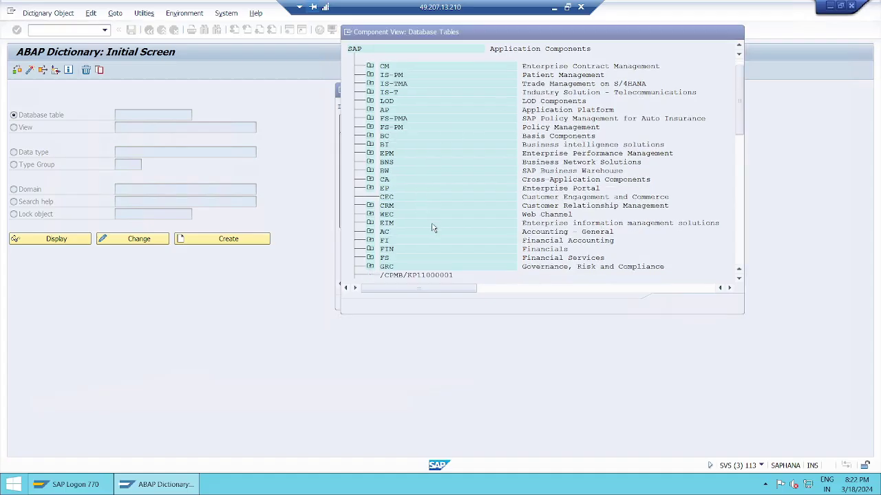
# - Drill down through SD Sales and Distribution, SD-SLS Sales and package VA, and choose the table VBAK
pyautogui.scroll(-2, 432, 228)
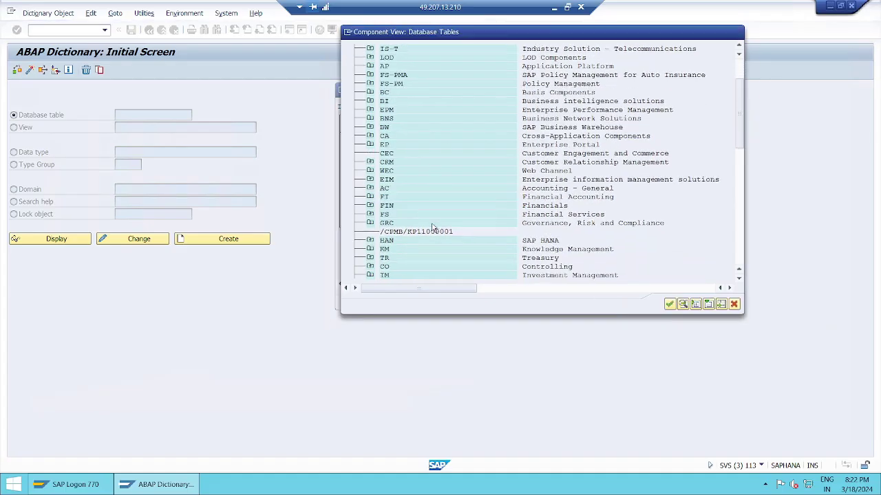
pyautogui.scroll(-1, 432, 228)
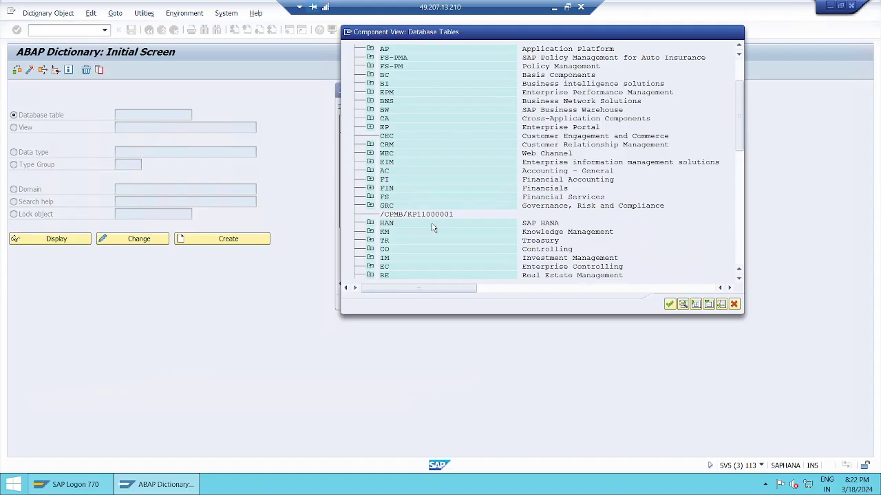
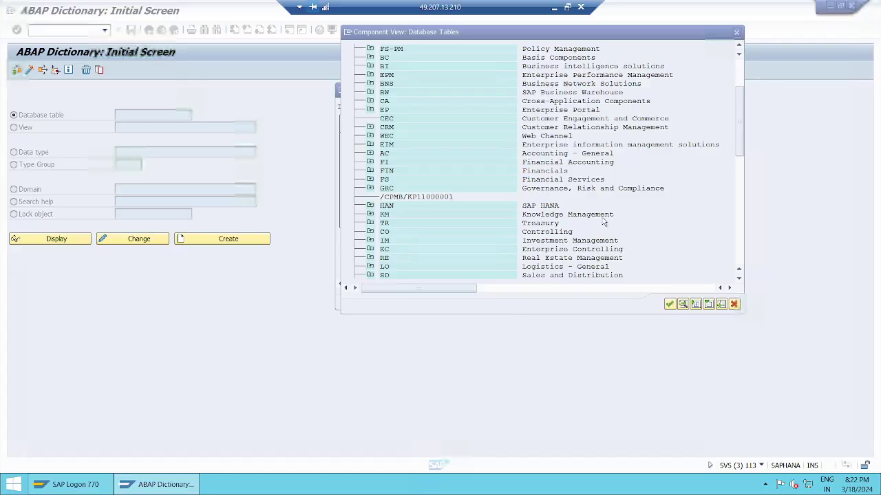
pyautogui.click(739, 279)
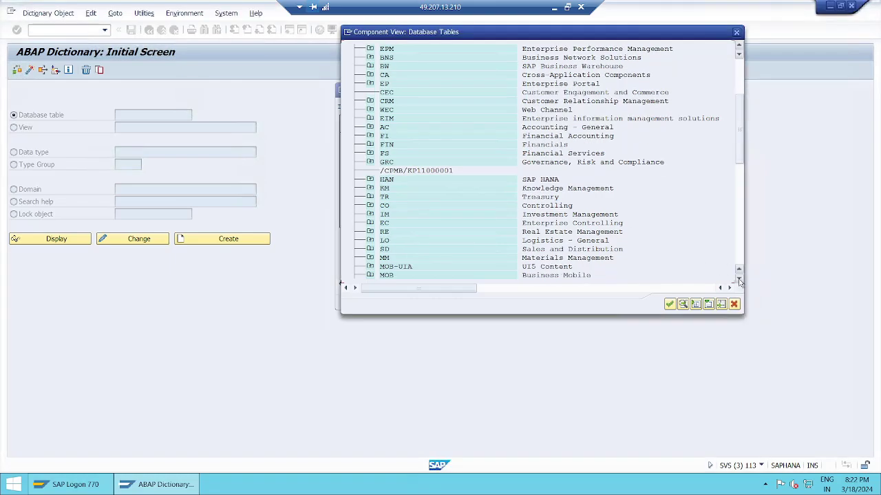
pyautogui.click(370, 250)
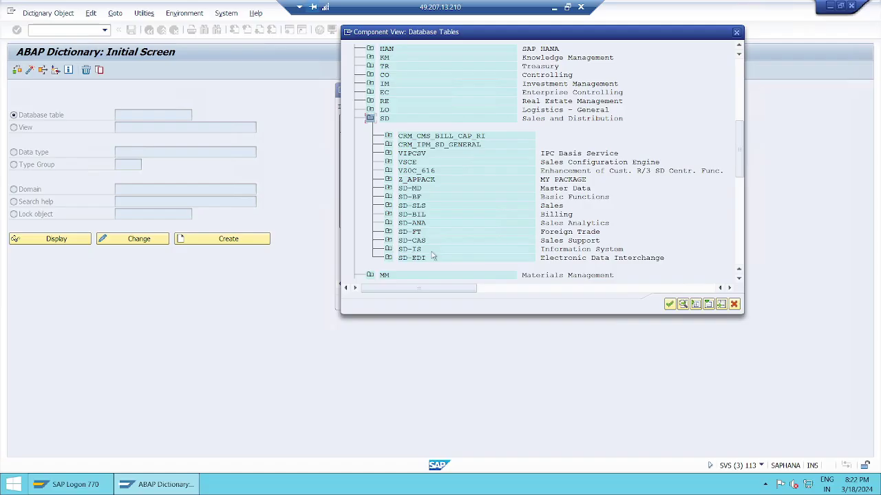
pyautogui.click(388, 206)
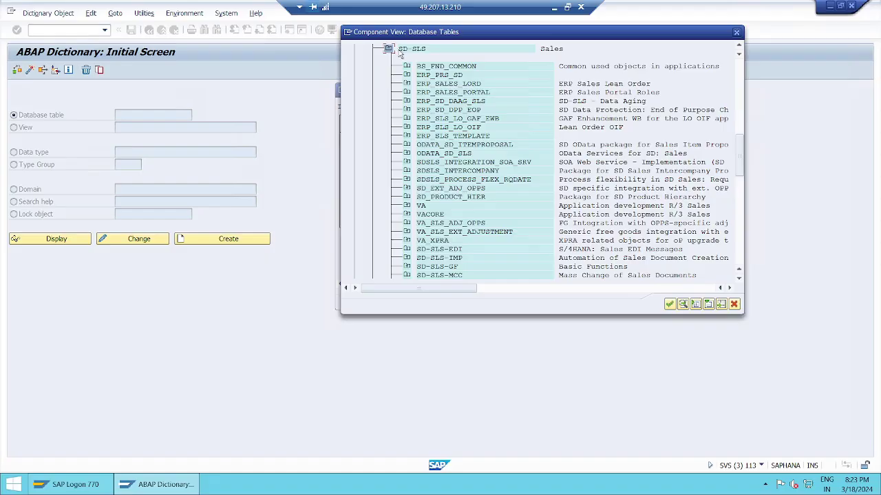
pyautogui.click(408, 206)
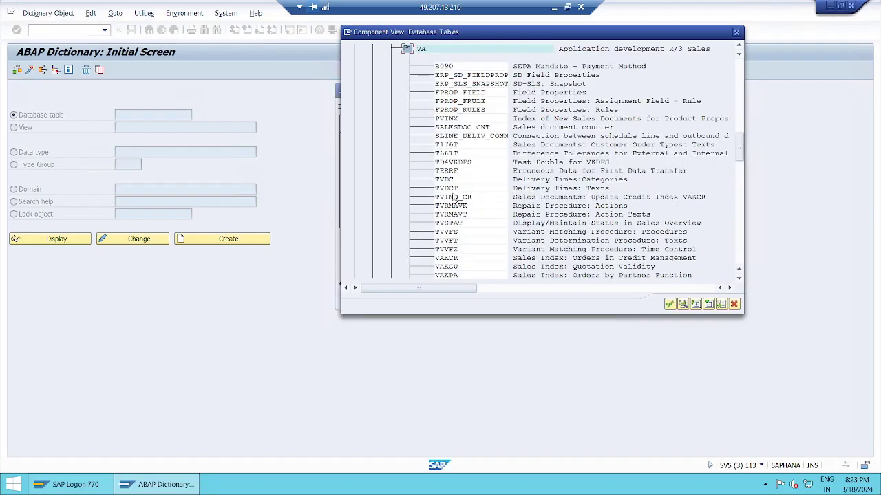
pyautogui.scroll(-6, 471, 258)
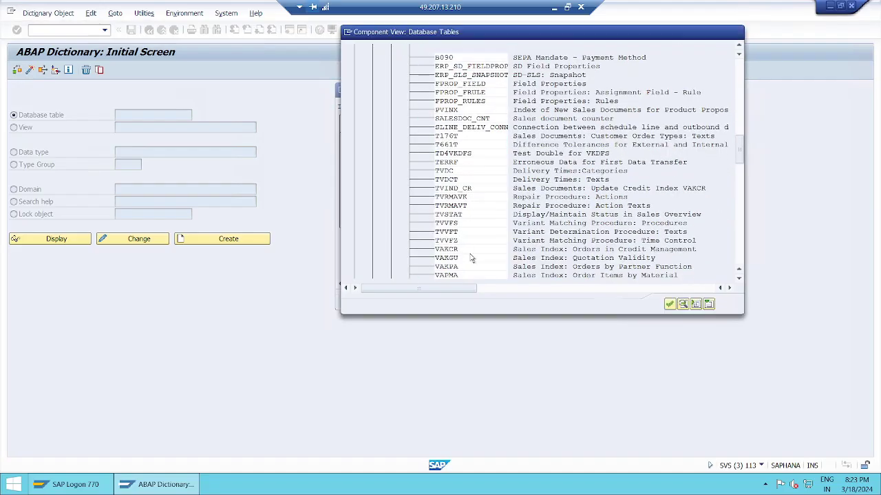
pyautogui.scroll(-1, 469, 258)
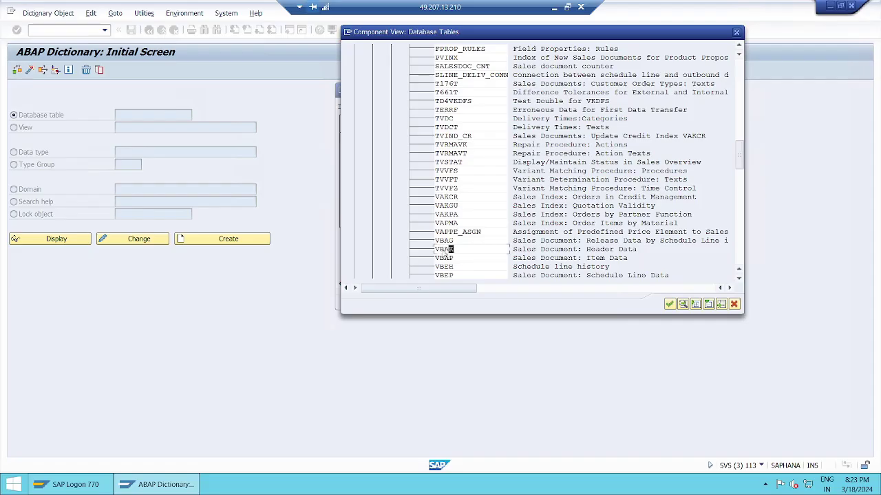
pyautogui.click(669, 304)
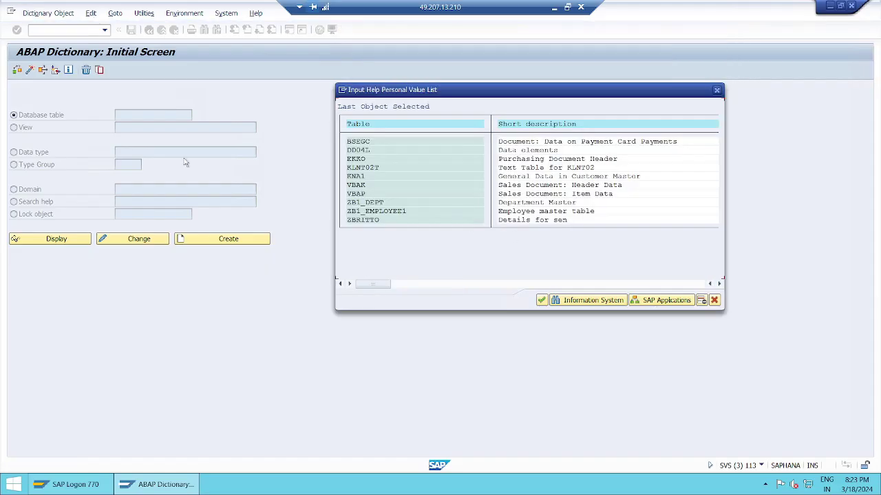
# - Pick VBAK from the personal value list as the database table and display its attributes to check the package
pyautogui.doubleClick(358, 186)
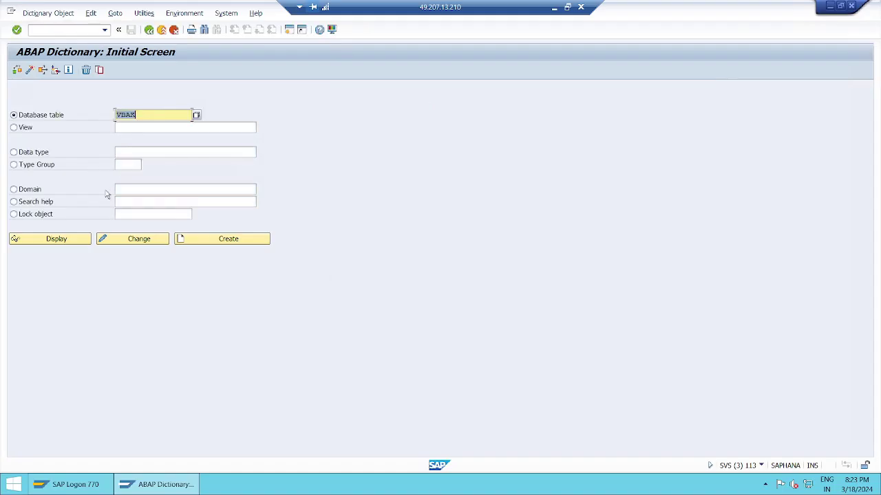
pyautogui.click(75, 242)
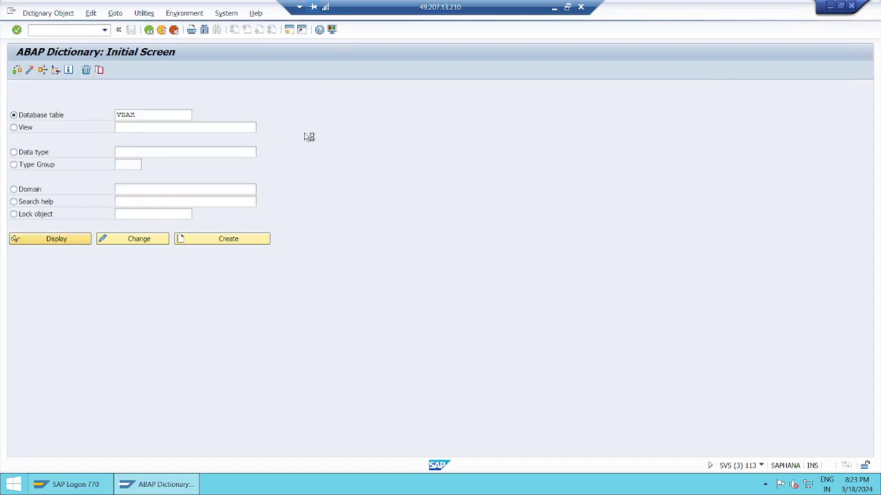
pyautogui.click(52, 112)
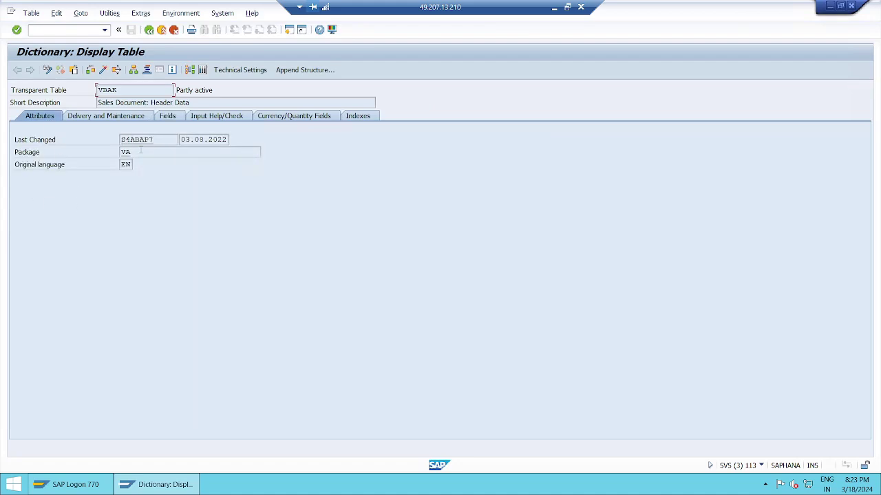
pyautogui.click(139, 152)
# - In the Notepad session notes, add the example path "SAP -> SD -> SLS ->VA -> VBAK" beneath the hierarchy line
pyautogui.click(553, 7)
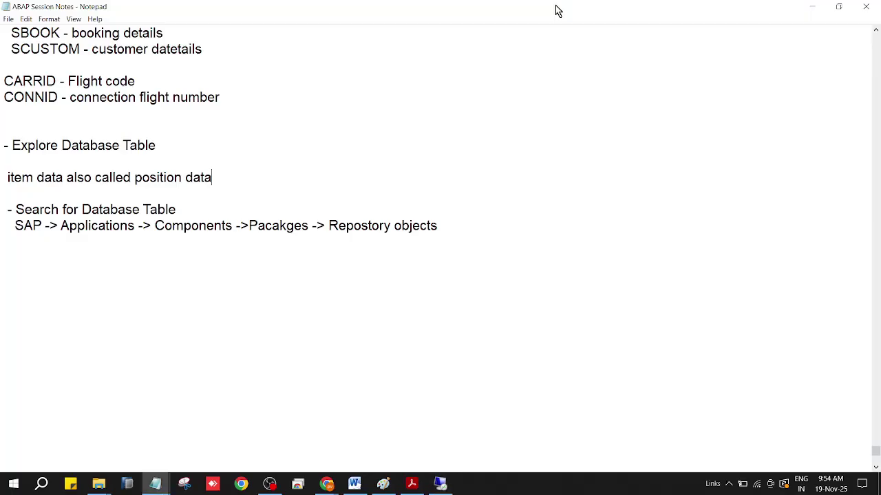
pyautogui.click(460, 223)
pyautogui.press('Return')
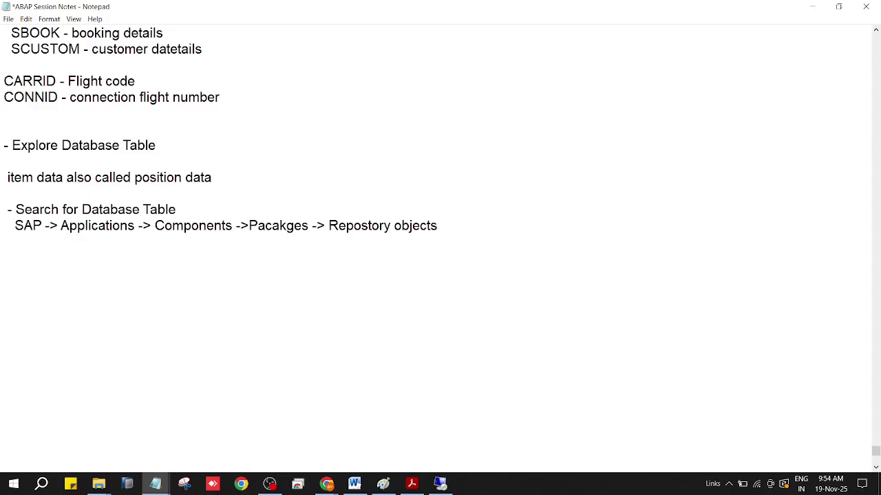
pyautogui.write('SAP')
pyautogui.write('> SD\t\t-> ')
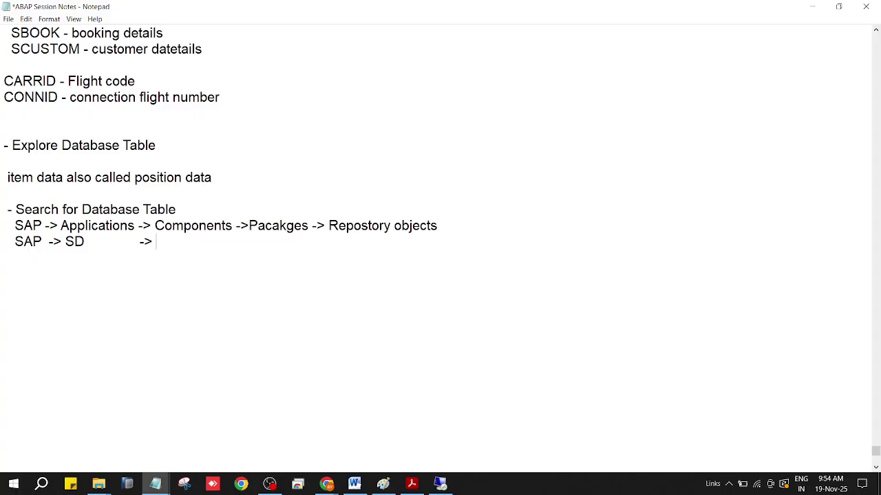
pyautogui.write('SLS')
pyautogui.write('->VA\t\t-> VBAK')
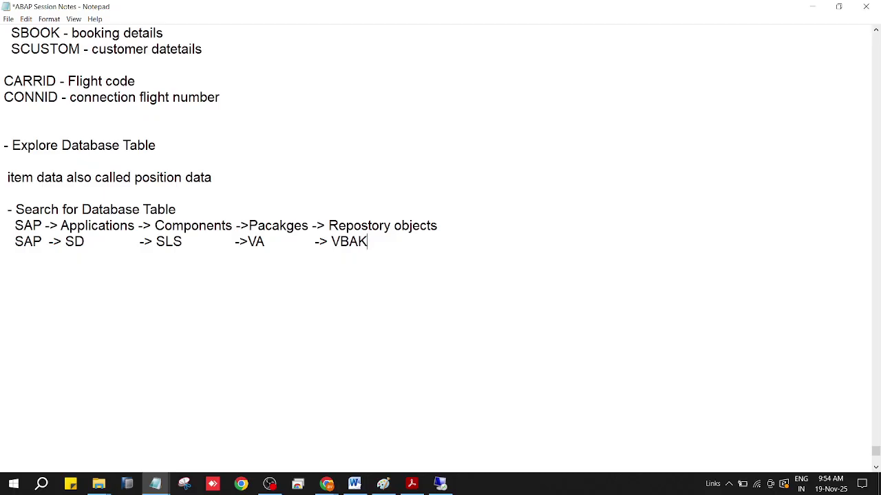
# - Annotate VBAK in the example path with "(sales document header data table)"
pyautogui.write('(sales order')
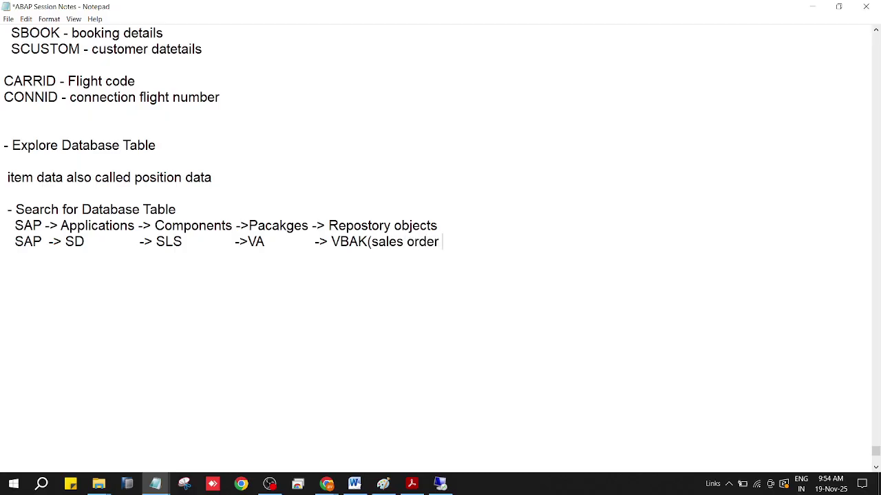
pyautogui.press('BackSpace')
pyautogui.press('BackSpace')
pyautogui.press('BackSpace')
pyautogui.press('BackSpace')
pyautogui.press('BackSpace')
pyautogui.press('BackSpace')
pyautogui.write('document header data')
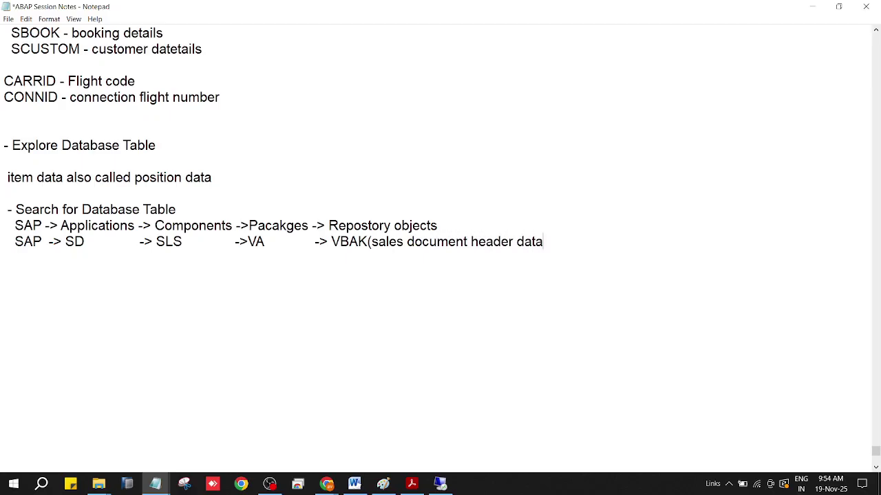
pyautogui.write(' table)')
pyautogui.moveTo(332, 242); pyautogui.dragTo(370, 243)
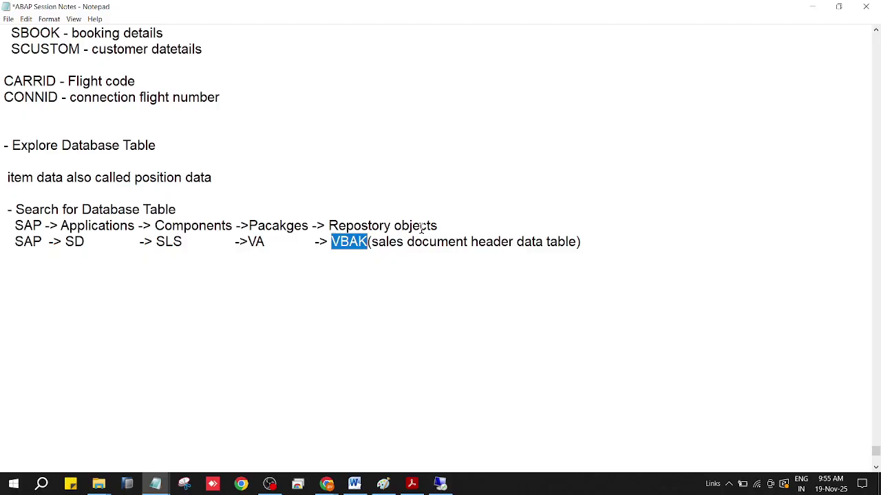
pyautogui.click(583, 242)
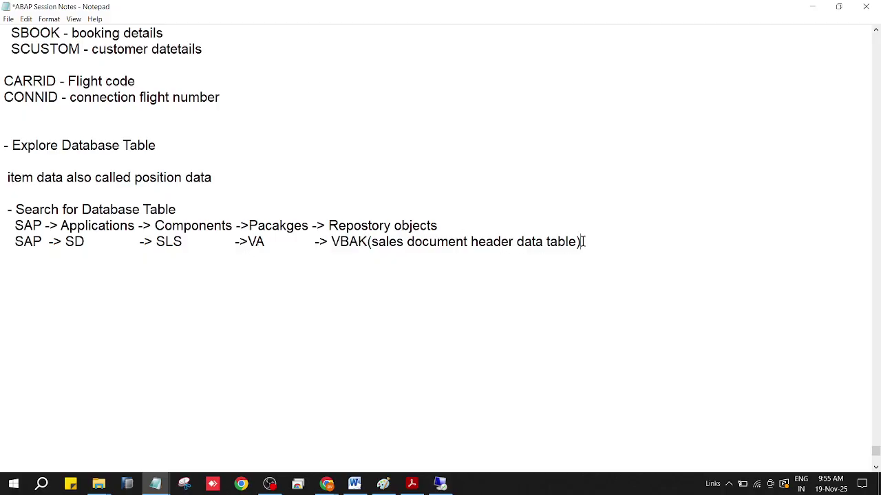
pyautogui.click(330, 247)
# - Switch back to the SAP remote session and return from the VBAK table display to the ABAP Dictionary initial screen
pyautogui.moveTo(442, 490)
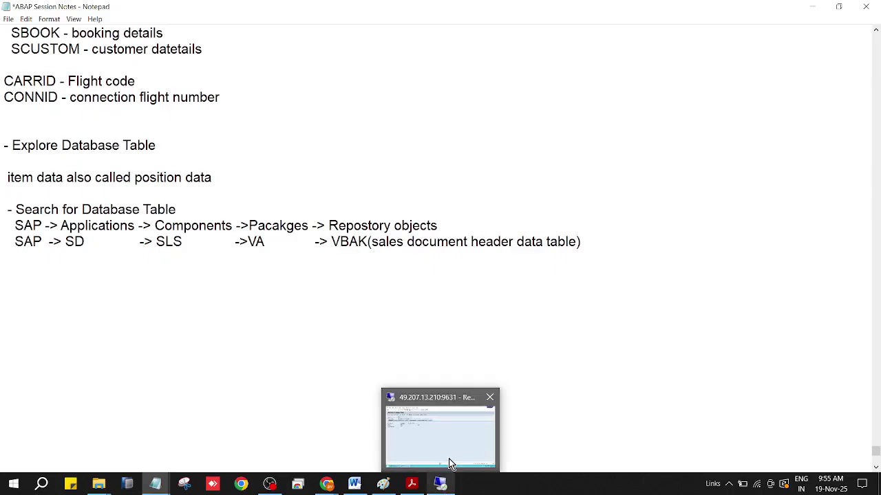
pyautogui.click(447, 463)
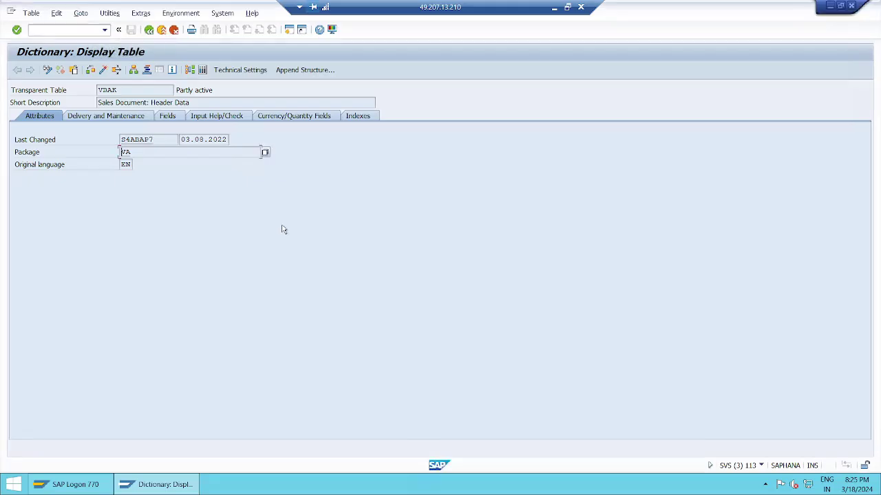
pyautogui.click(149, 30)
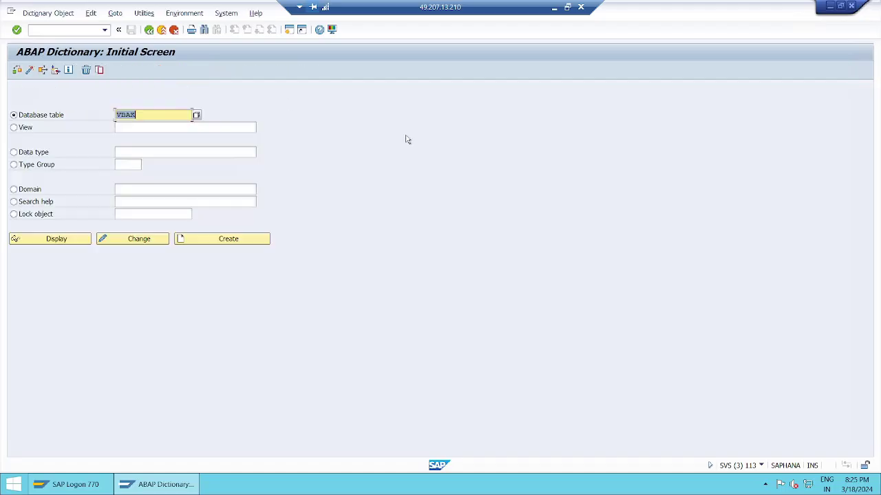
# - Clear the database table name and open the input help's personal value list, moved aside from the entry fields
pyautogui.press('BackSpace')
pyautogui.click(196, 116)
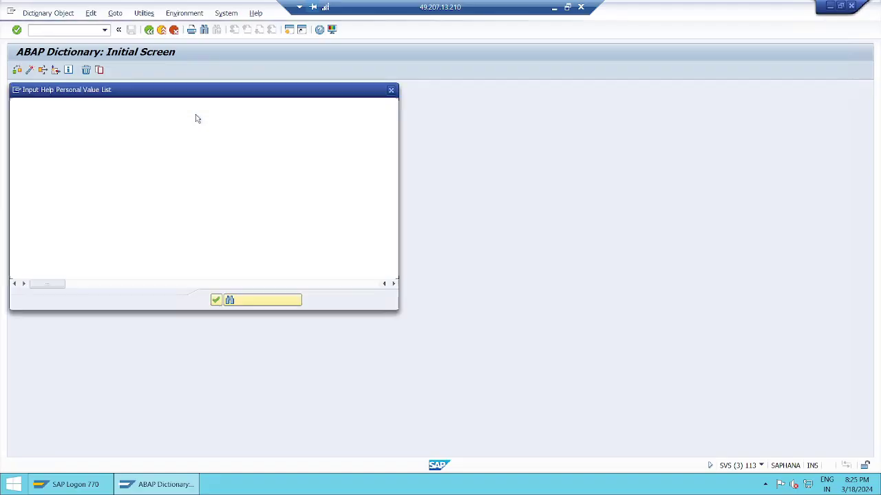
pyautogui.moveTo(306, 95); pyautogui.dragTo(569, 71)
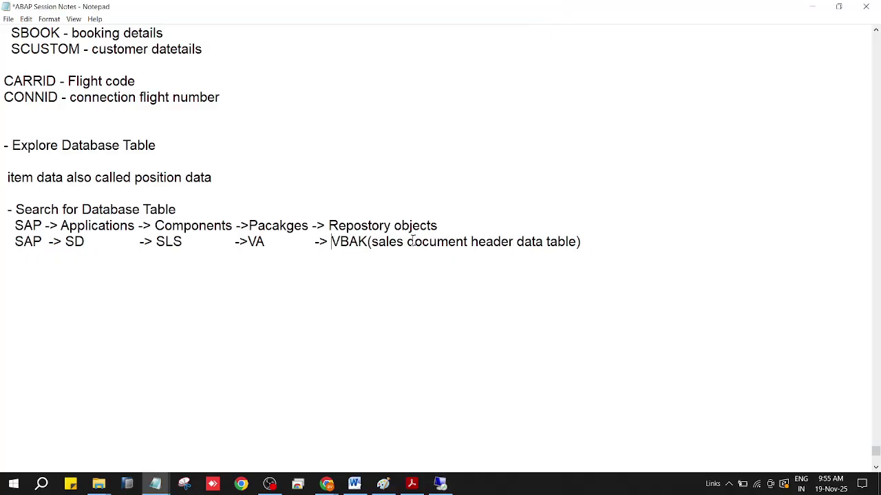
# - In the Notepad session notes, add the example path "SAP -> MM -> PUR ->ME -> EKKO" beneath the VBAK line
pyautogui.click(597, 239)
pyautogui.press('Return')
pyautogui.write('SAP  -> mm')
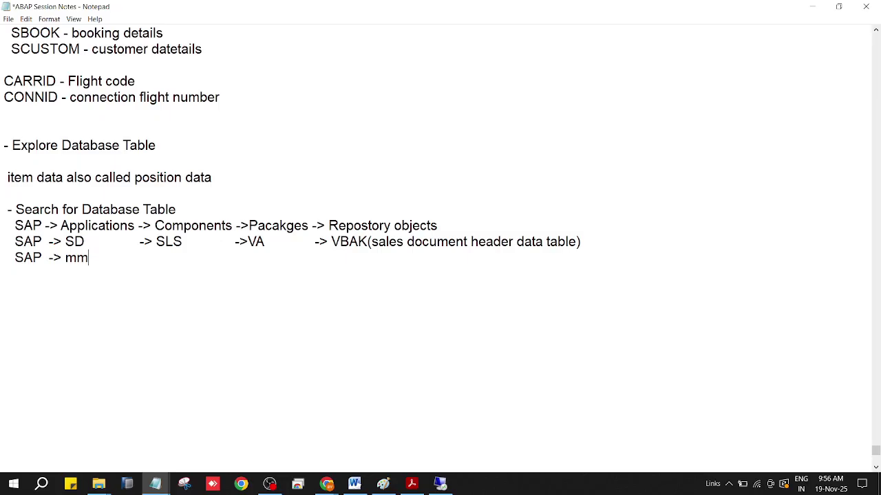
pyautogui.press('BackSpace')
pyautogui.press('BackSpace')
pyautogui.write('MM ')
pyautogui.write('\t\t-> Pur')
pyautogui.press('BackSpace')
pyautogui.press('BackSpace')
pyautogui.write('UR')
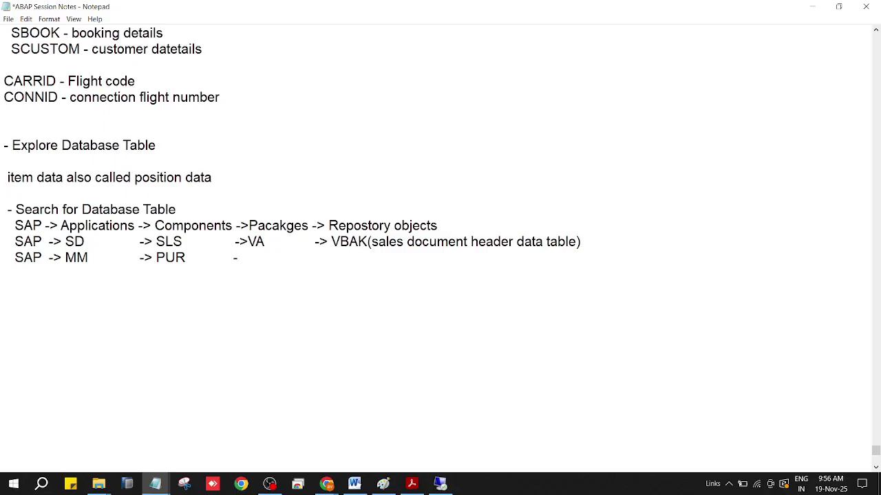
pyautogui.write('->')
pyautogui.write('ME          -> EKKO')
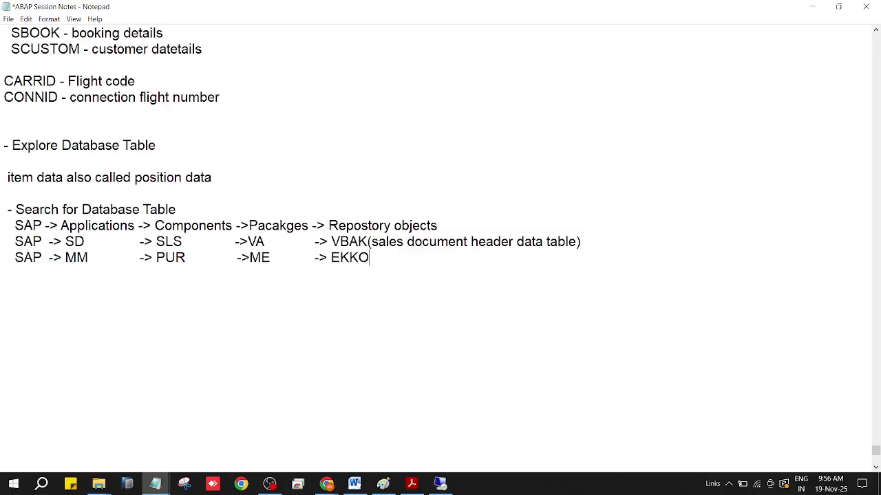
# - Annotate EKKO in the new path with "(purchase document header data table)" and save the notes
pyautogui.write('(purchase document head')
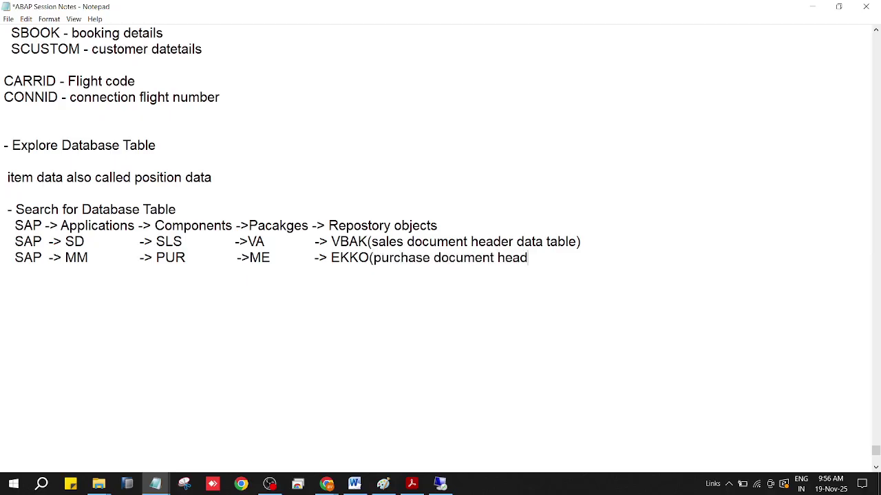
pyautogui.write('er data tab')
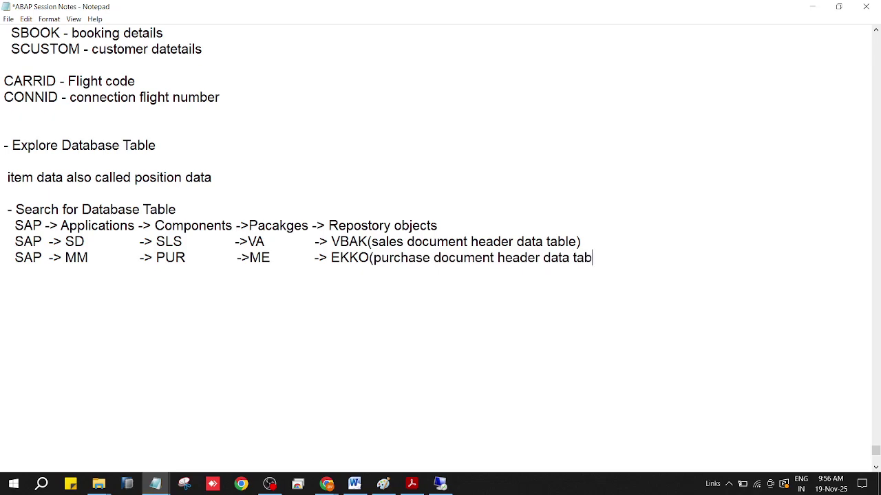
pyautogui.write('le)')
pyautogui.hotkey('ctrl', 's')
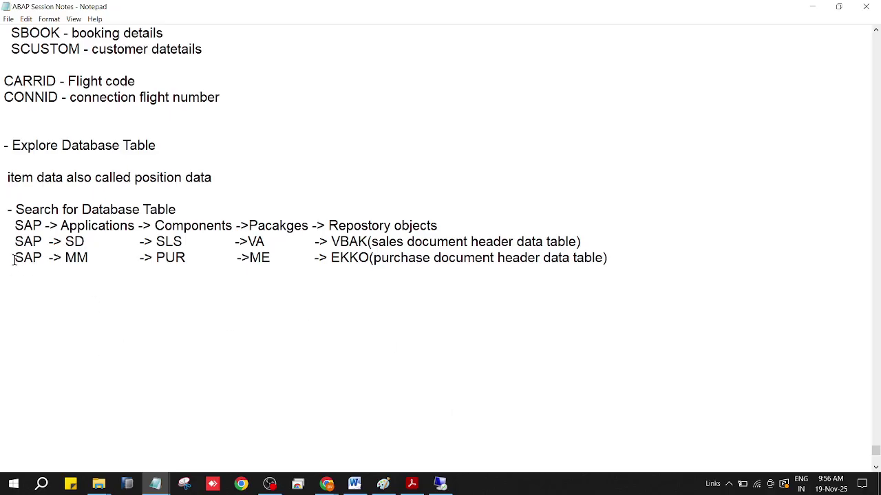
# - Switch to the SAP remote session and expand the Materials Management (MM) component down to MM-PUR in the database tables component view
pyautogui.moveTo(14, 259); pyautogui.dragTo(647, 320)
pyautogui.click(441, 483)
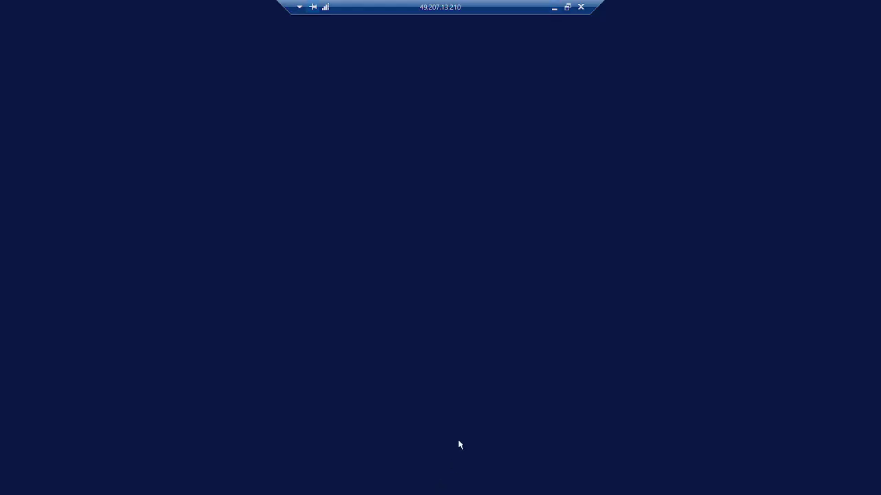
pyautogui.moveTo(275, 106); pyautogui.dragTo(606, 26)
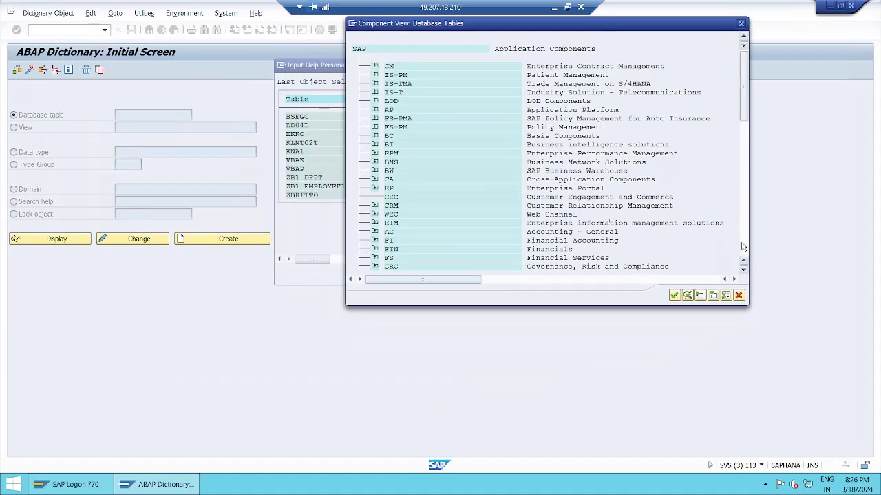
pyautogui.moveTo(743, 123); pyautogui.dragTo(745, 169)
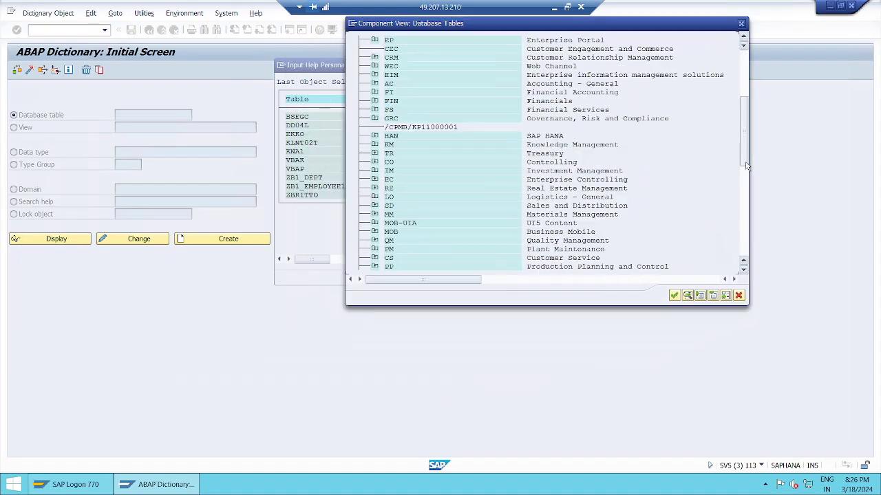
pyautogui.click(374, 215)
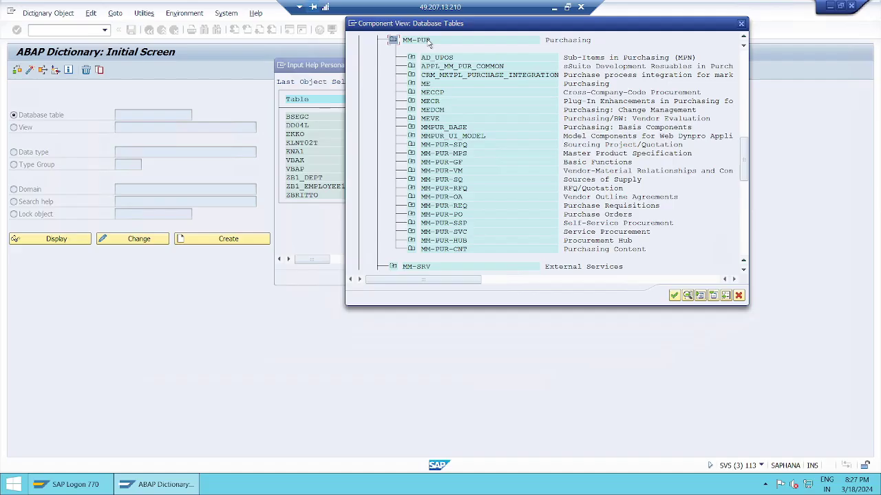
# - Expand the ME package under MM-PUR and choose the EKKO table, Purchasing Document Header
pyautogui.click(411, 84)
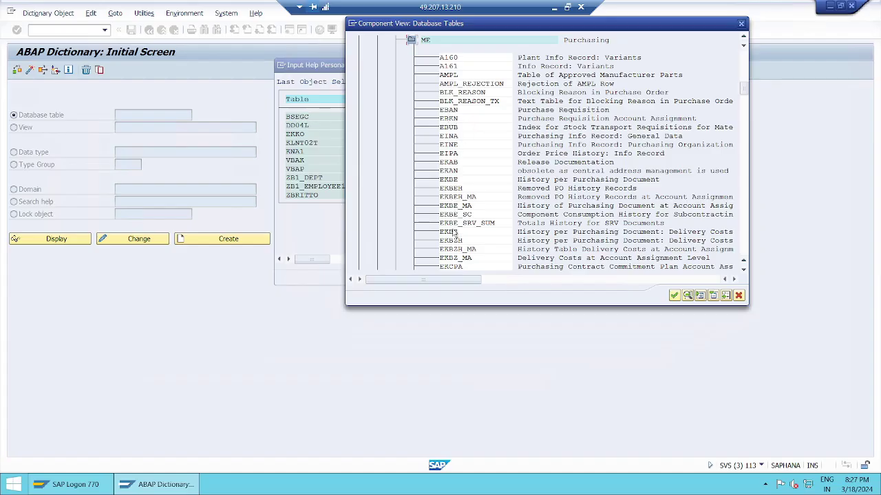
pyautogui.scroll(-3, 463, 249)
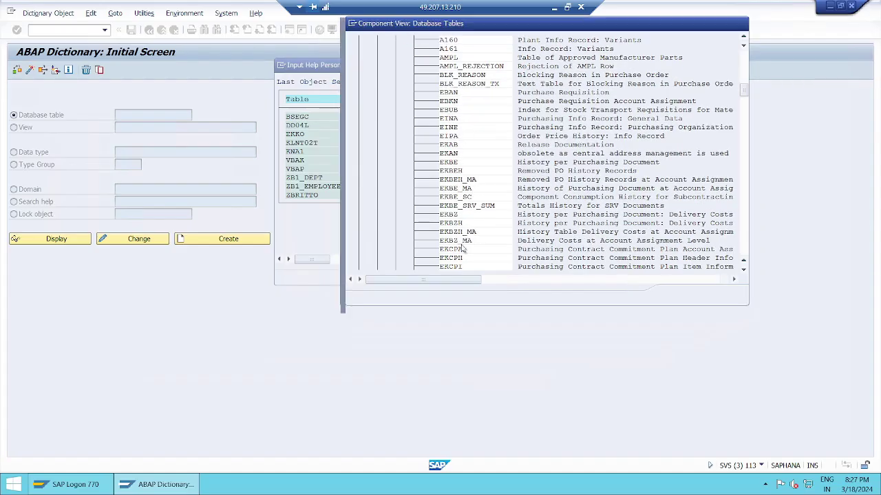
pyautogui.scroll(-3, 462, 249)
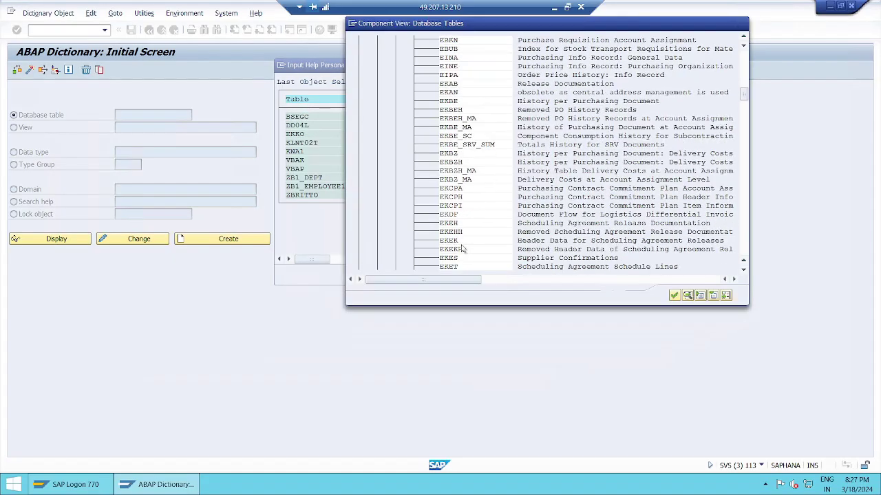
pyautogui.scroll(-3, 462, 249)
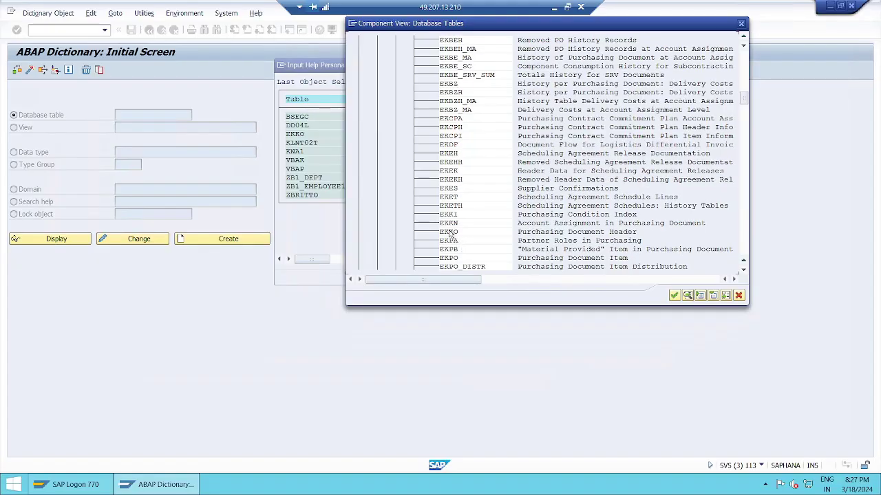
pyautogui.click(446, 234)
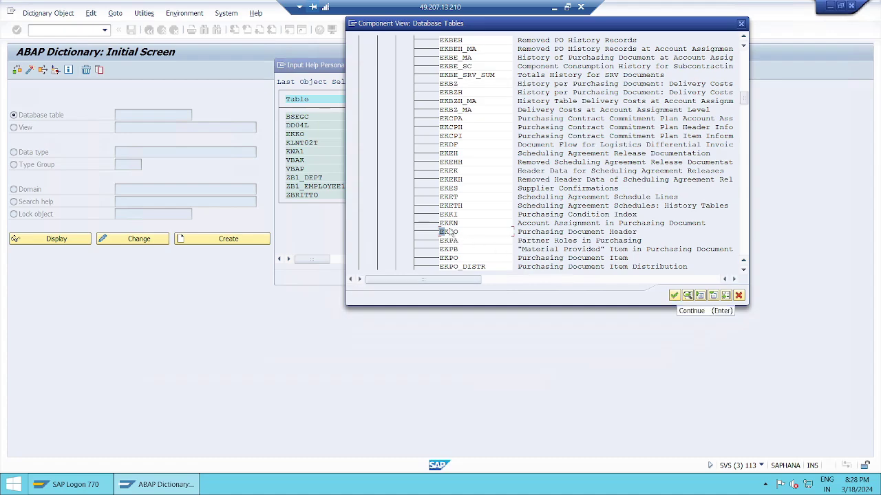
pyautogui.click(675, 296)
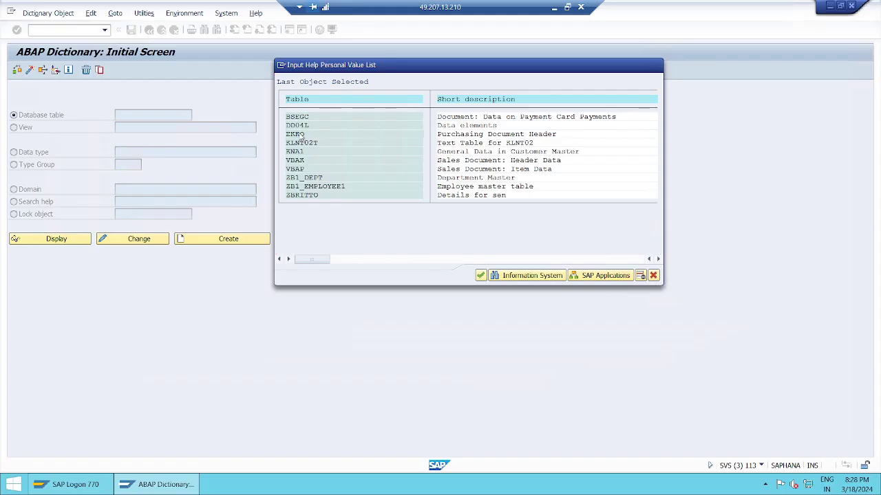
# - Pick EKKO from the personal value list as the database table and display its attributes to check the package
pyautogui.doubleClick(300, 135)
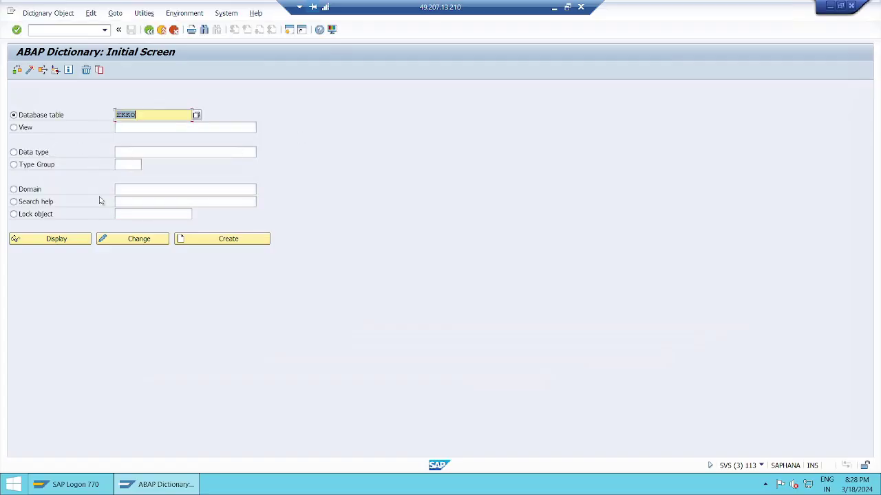
pyautogui.click(58, 241)
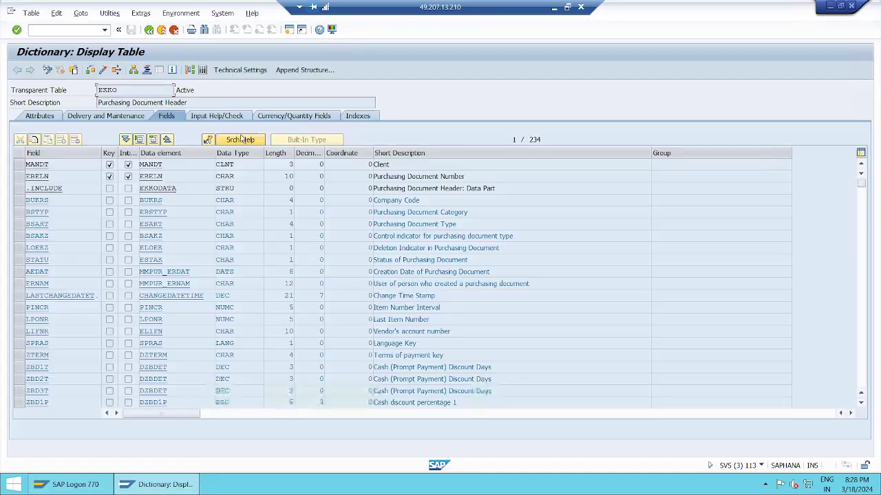
pyautogui.click(50, 117)
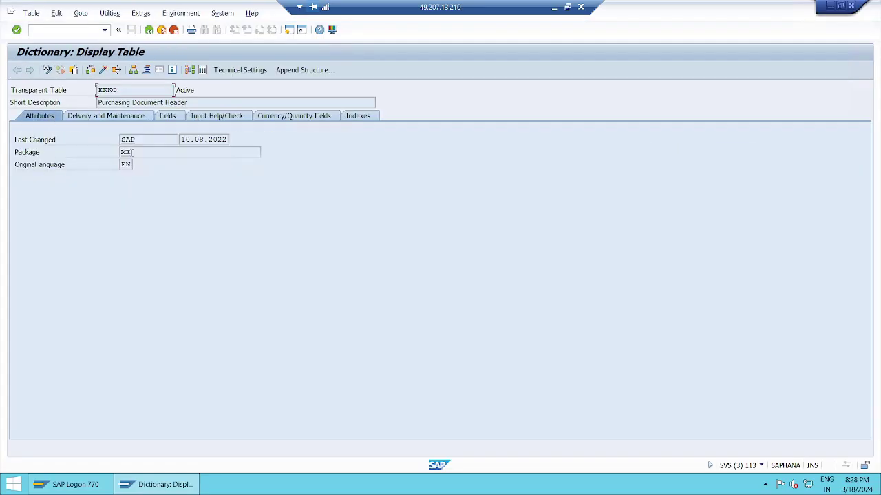
pyautogui.click(129, 152)
pyautogui.click(122, 153)
# - Switch back to the Notepad session notes and review the EKKO table name and its description
pyautogui.click(558, 11)
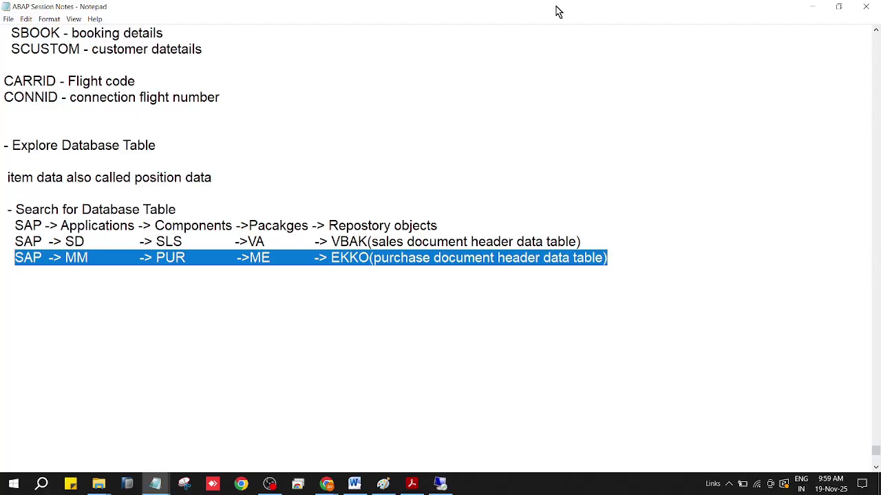
pyautogui.click(395, 325)
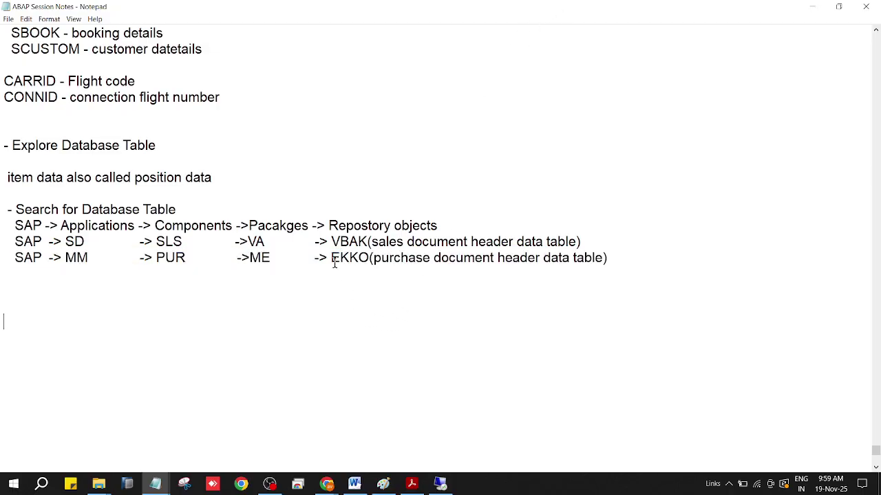
pyautogui.moveTo(333, 260); pyautogui.dragTo(370, 258)
pyautogui.moveTo(373, 260); pyautogui.dragTo(603, 260)
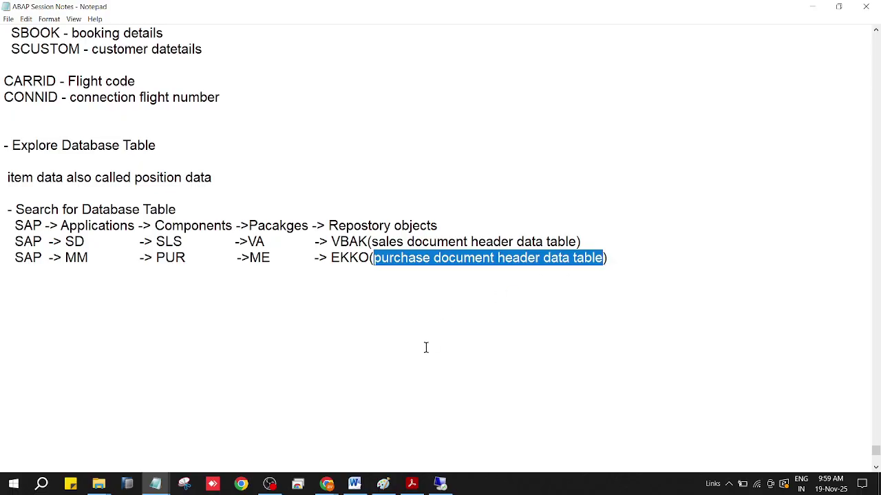
# - Switch to the Google Meet call, close the in-call messages, admit the waiting participant, and return to the Notepad notes
pyautogui.moveTo(323, 483)
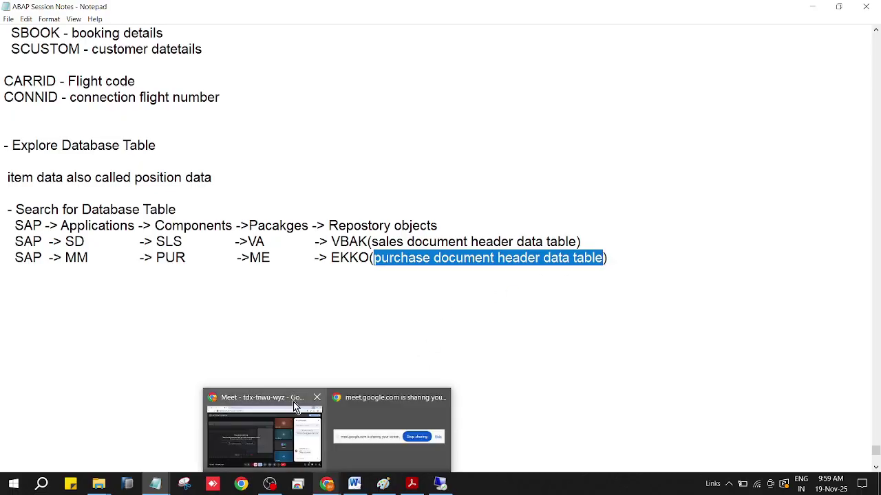
pyautogui.click(293, 408)
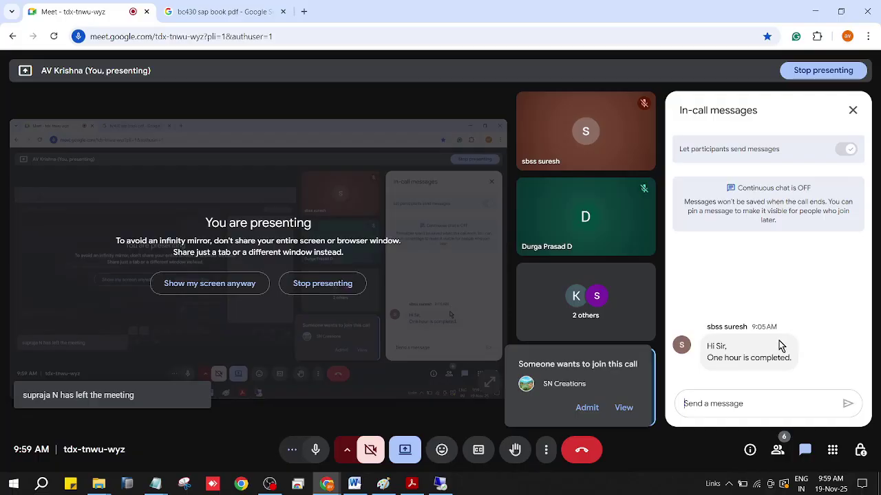
pyautogui.click(852, 110)
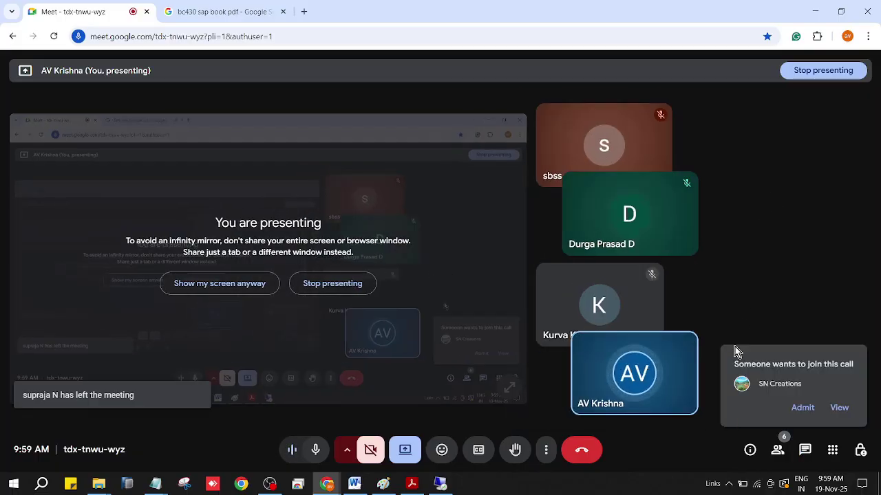
pyautogui.click(802, 408)
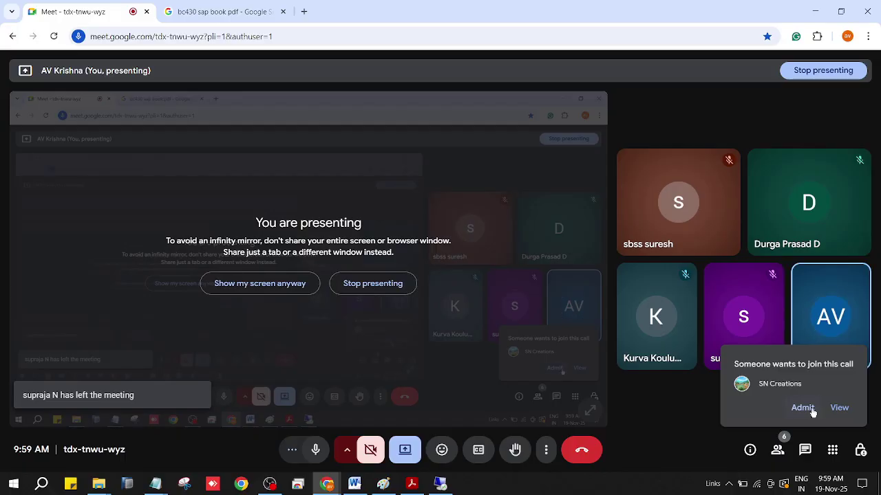
pyautogui.click(820, 9)
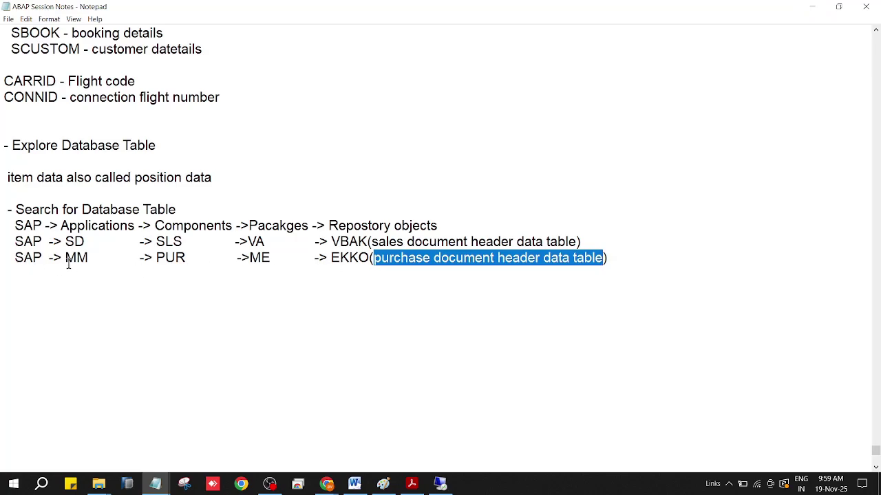
# - Review the MM example path, the whole component hierarchy, and the EKKO entry in the session notes
pyautogui.moveTo(66, 261); pyautogui.dragTo(89, 262)
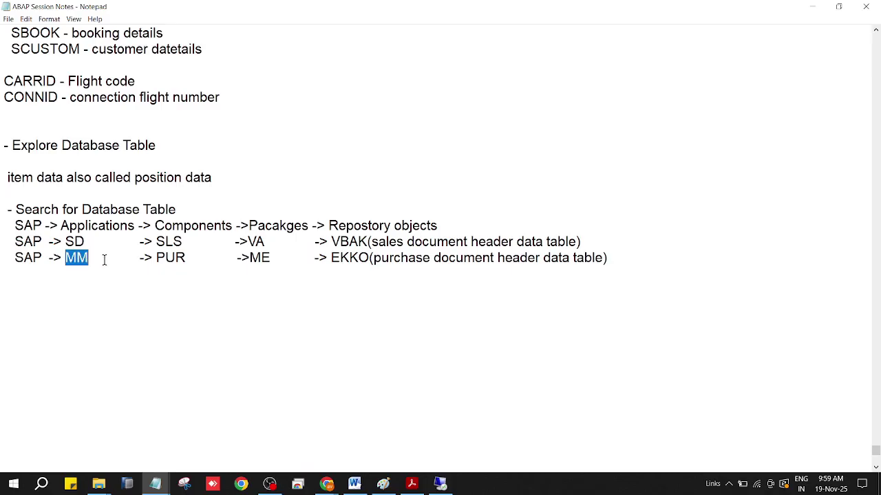
pyautogui.click(196, 257)
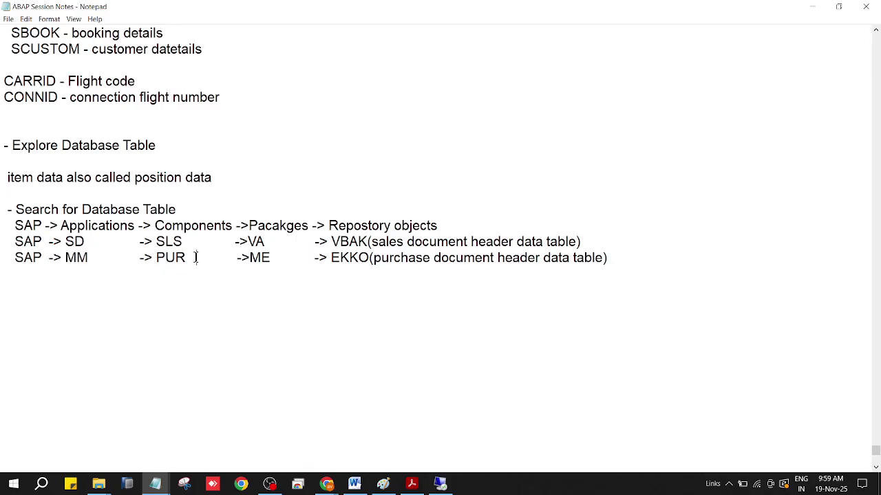
pyautogui.click(268, 256)
pyautogui.moveTo(11, 226); pyautogui.dragTo(607, 260)
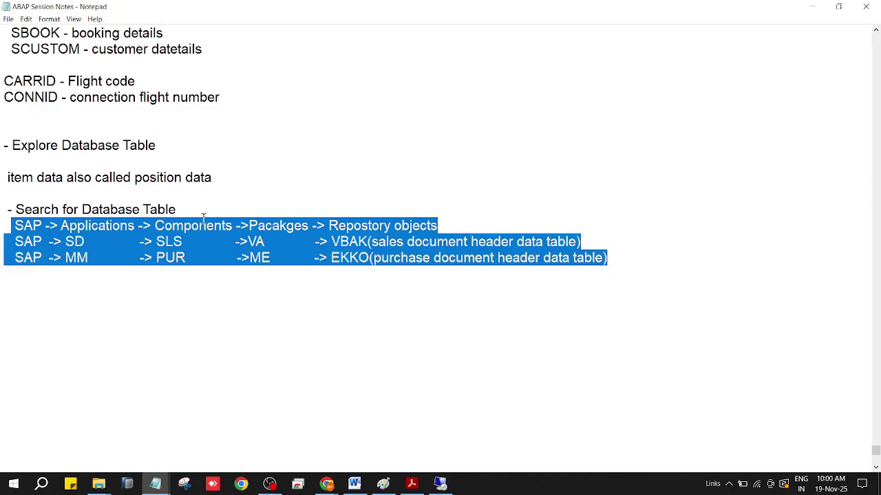
pyautogui.click(345, 330)
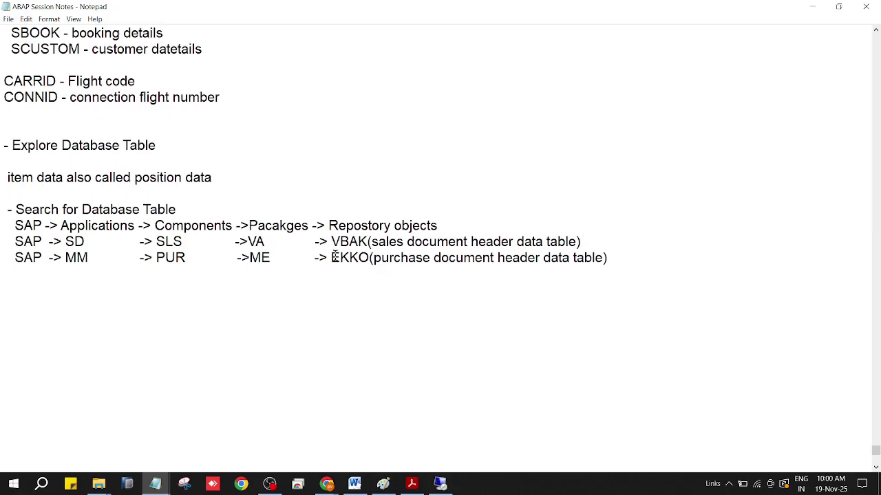
pyautogui.moveTo(335, 258); pyautogui.dragTo(368, 258)
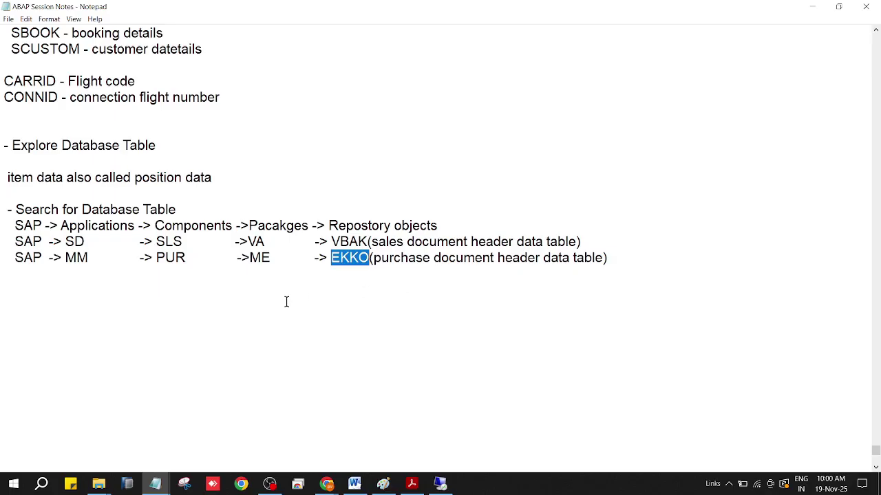
pyautogui.click(116, 328)
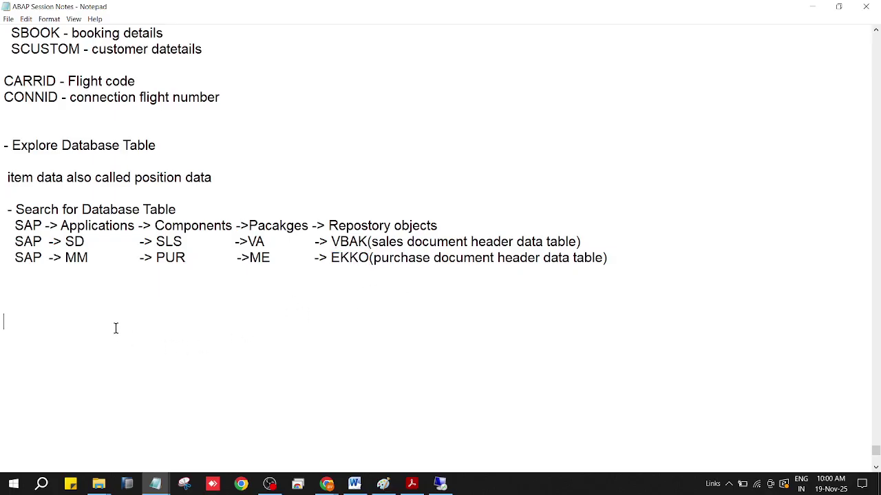
# - Save the session notes file
pyautogui.scroll(-1, 116, 328)
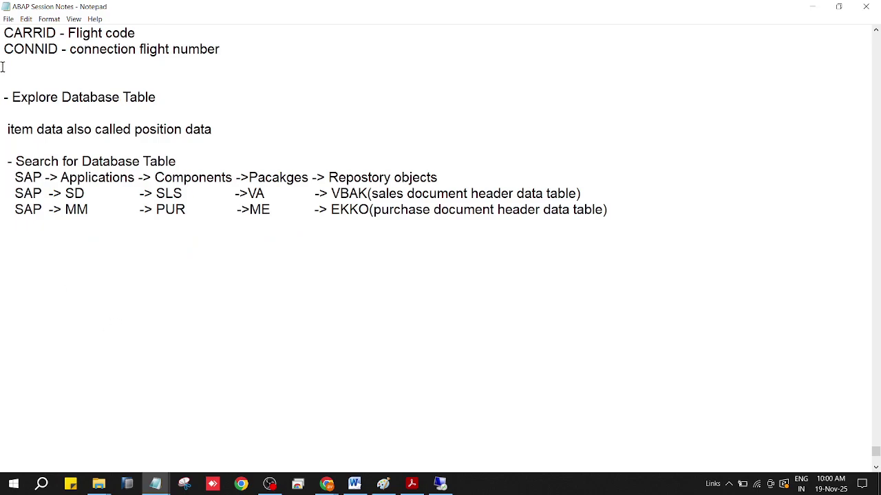
pyautogui.click(8, 19)
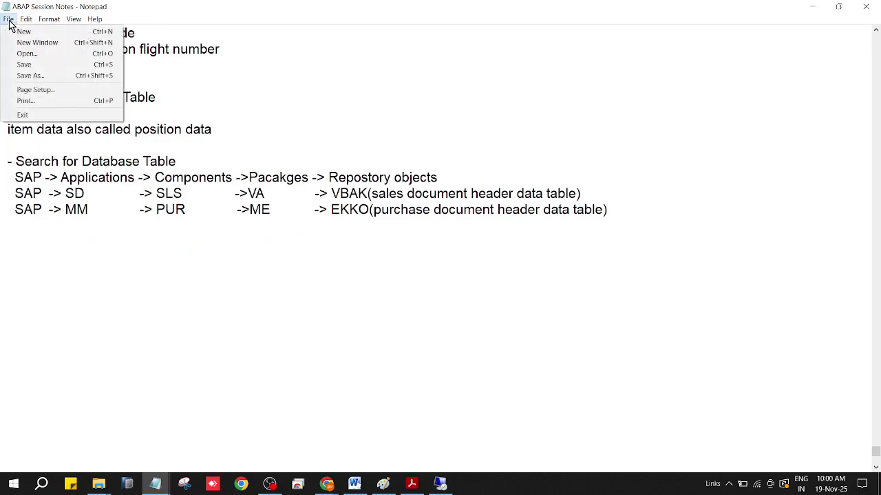
pyautogui.click(23, 64)
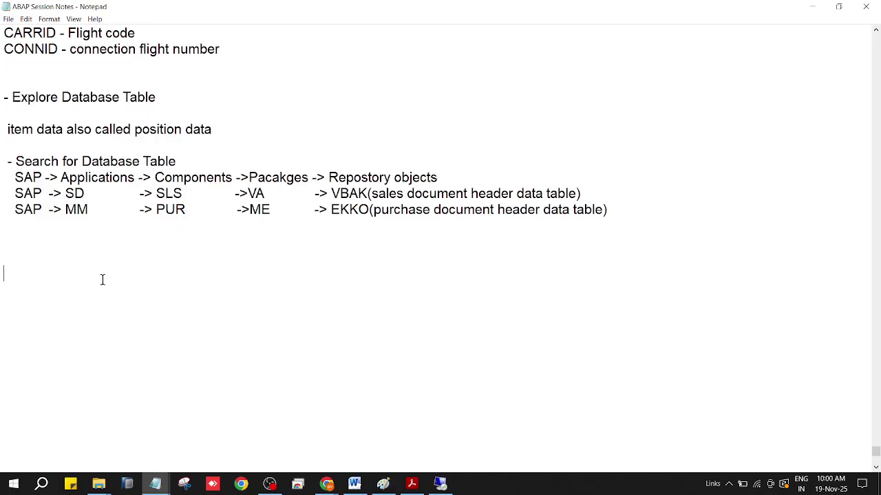
# - Add the lines "- Repository Information System" and "- Application Hierarchy" below the table search examples in the notes
pyautogui.scroll(-1, 102, 279)
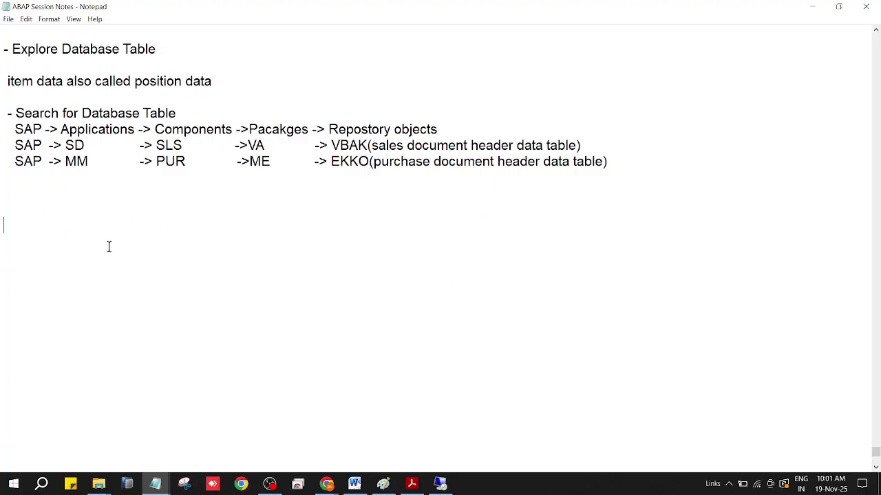
pyautogui.write('- R')
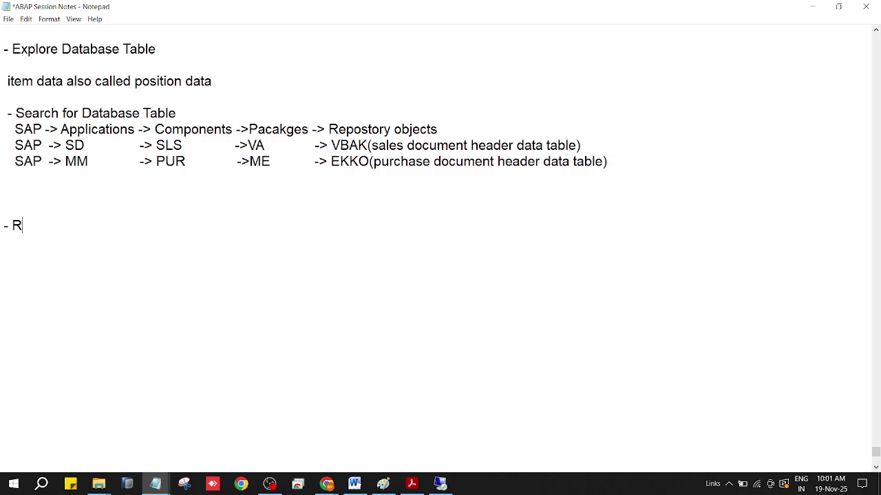
pyautogui.write('epository ')
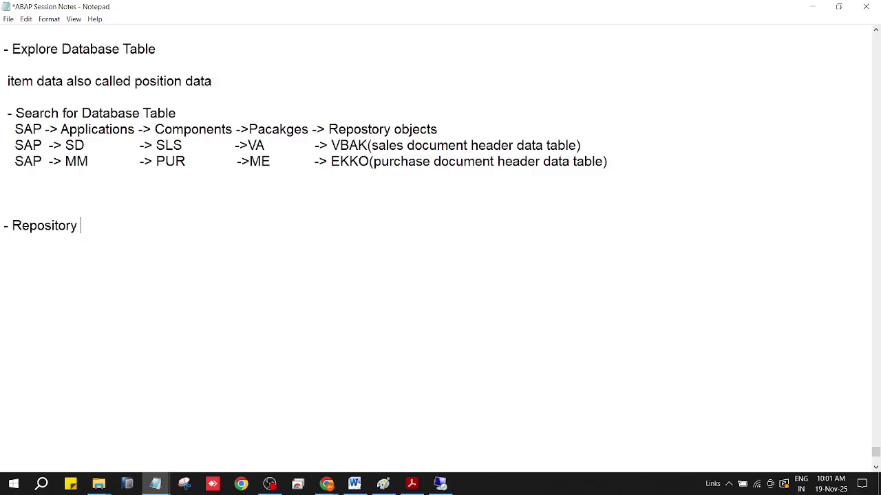
pyautogui.write('Information ')
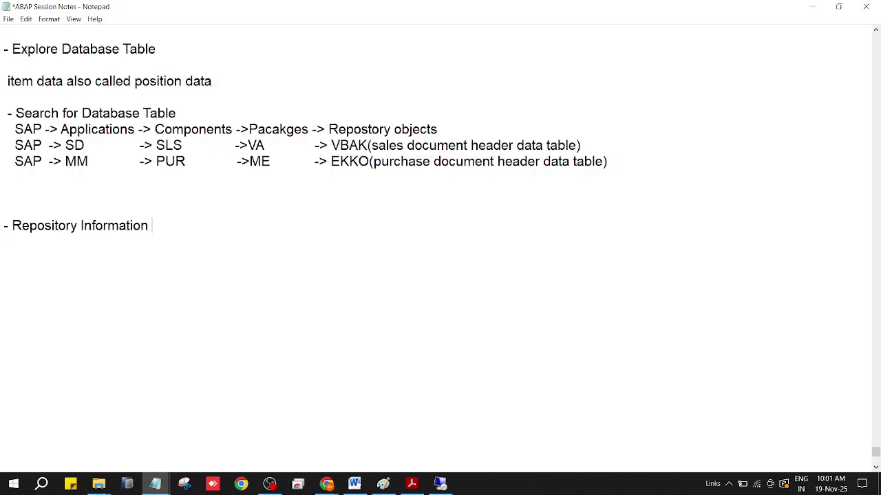
pyautogui.write('System')
pyautogui.press('Return')
pyautogui.write('- Application ')
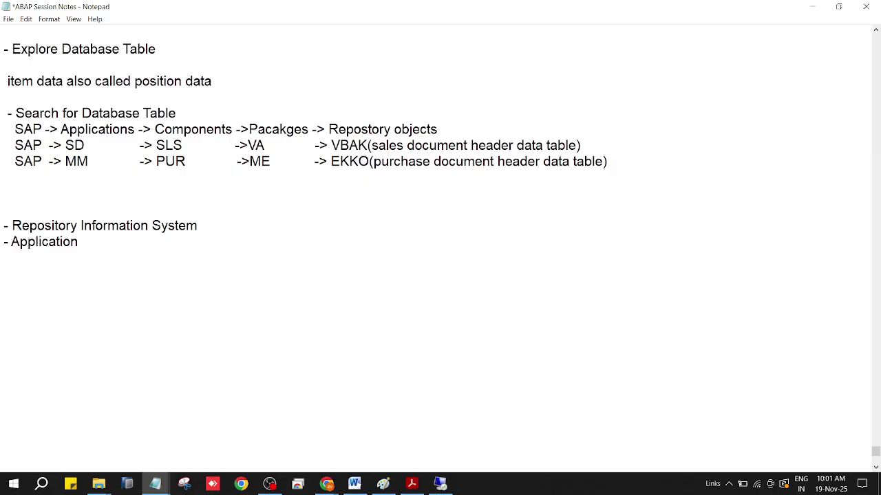
pyautogui.write('Hierarchy')
# - Append "- RIS" to the Repository Information System line and add "tcode - SE84" on a new line beneath it
pyautogui.press('Up')
pyautogui.click(246, 229)
pyautogui.write('- RIS')
pyautogui.press('Return')
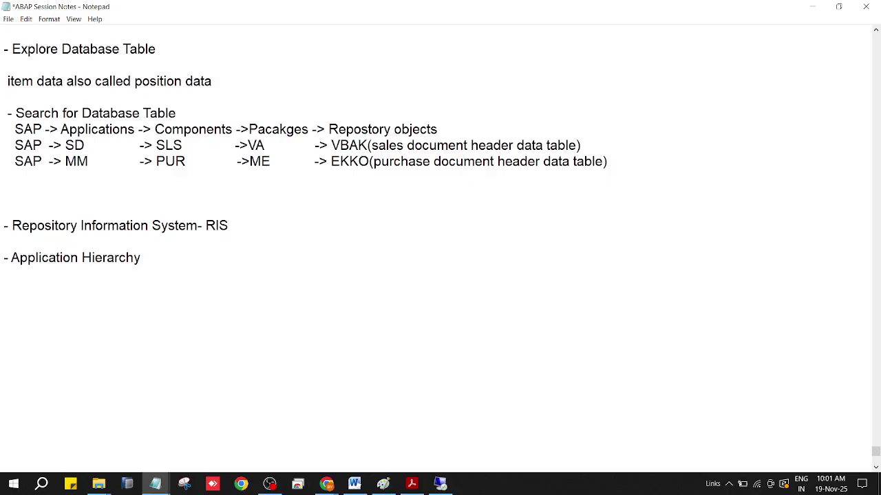
pyautogui.write('tcode - SE84')
pyautogui.press('Return')
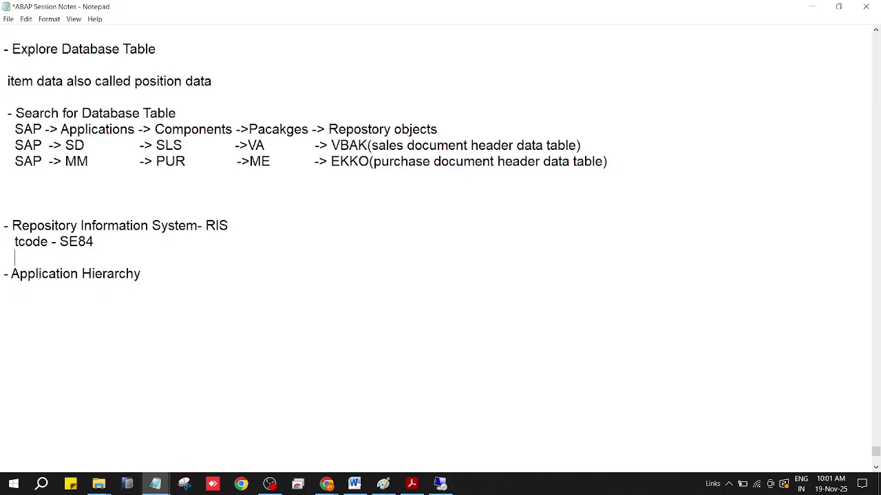
pyautogui.write('IS')
pyautogui.press('BackSpace')
pyautogui.press('BackSpace')
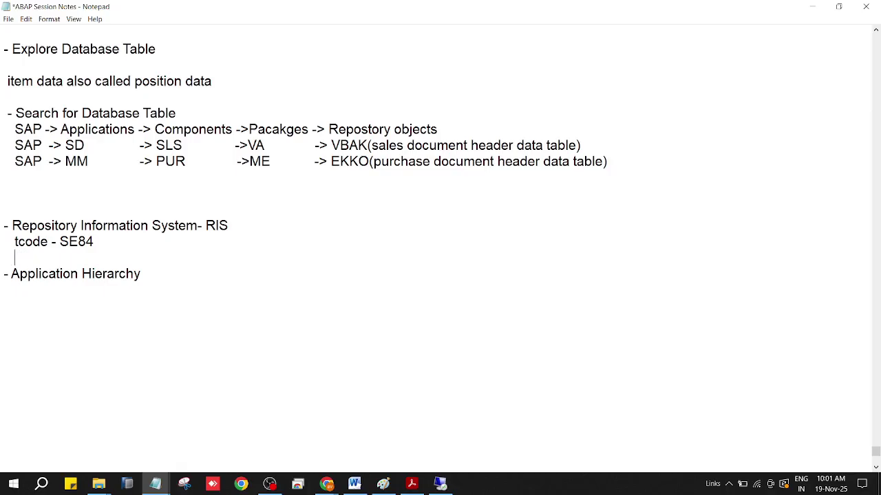